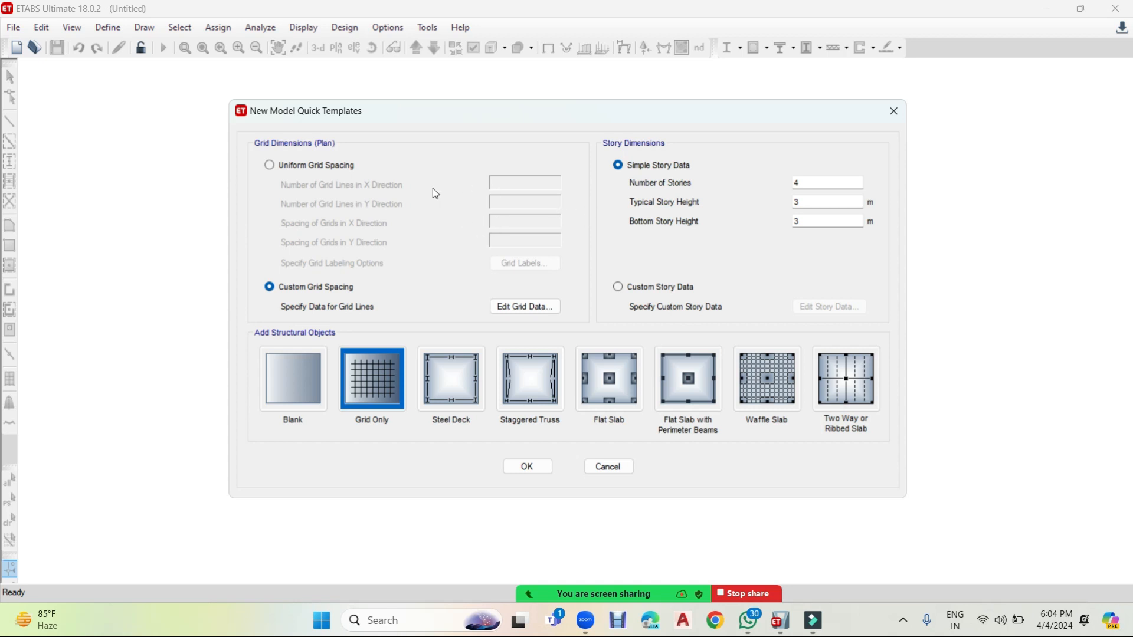
Step: In the custom grid data, delete X grid lines D and C and set grid B's ordinate to 3 m
left_click(542, 307)
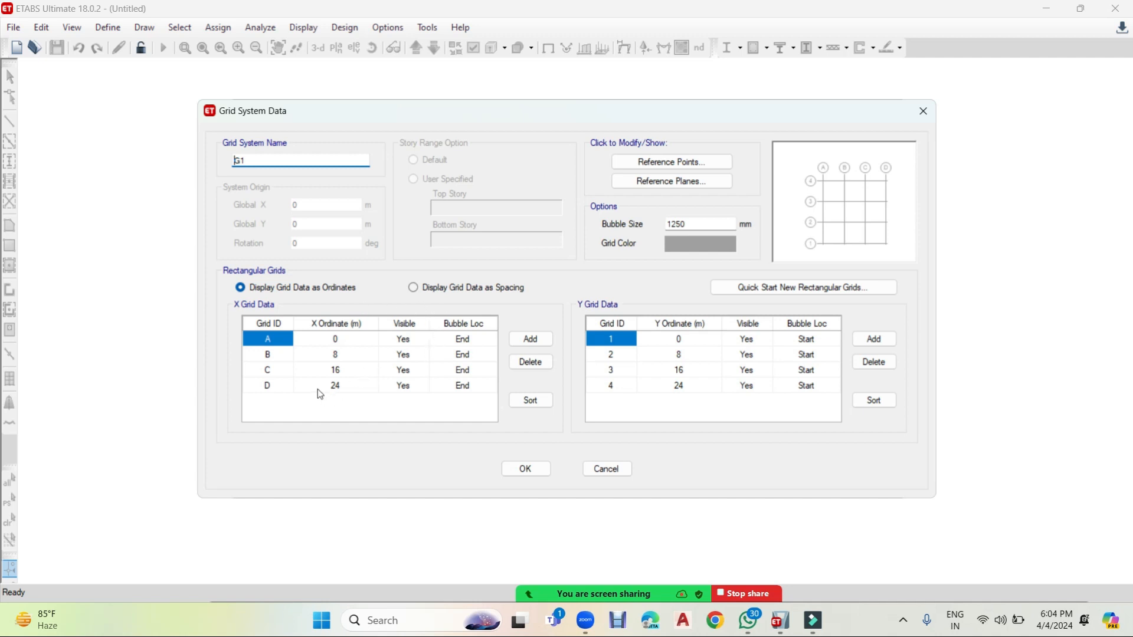
left_click(266, 388)
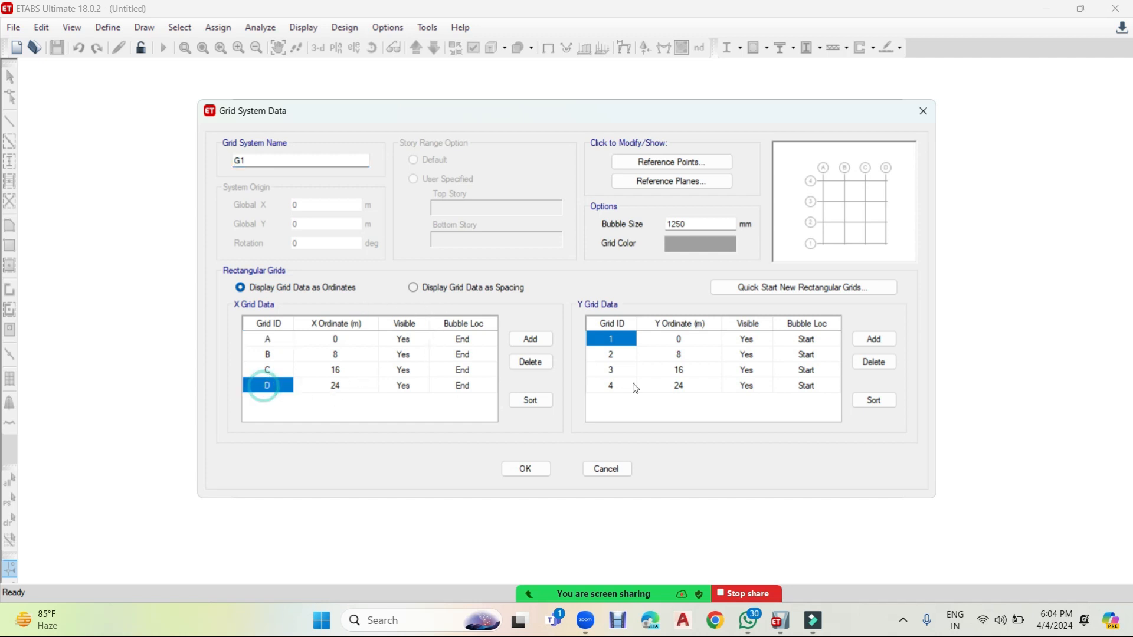
left_click(517, 363)
left_click(531, 362)
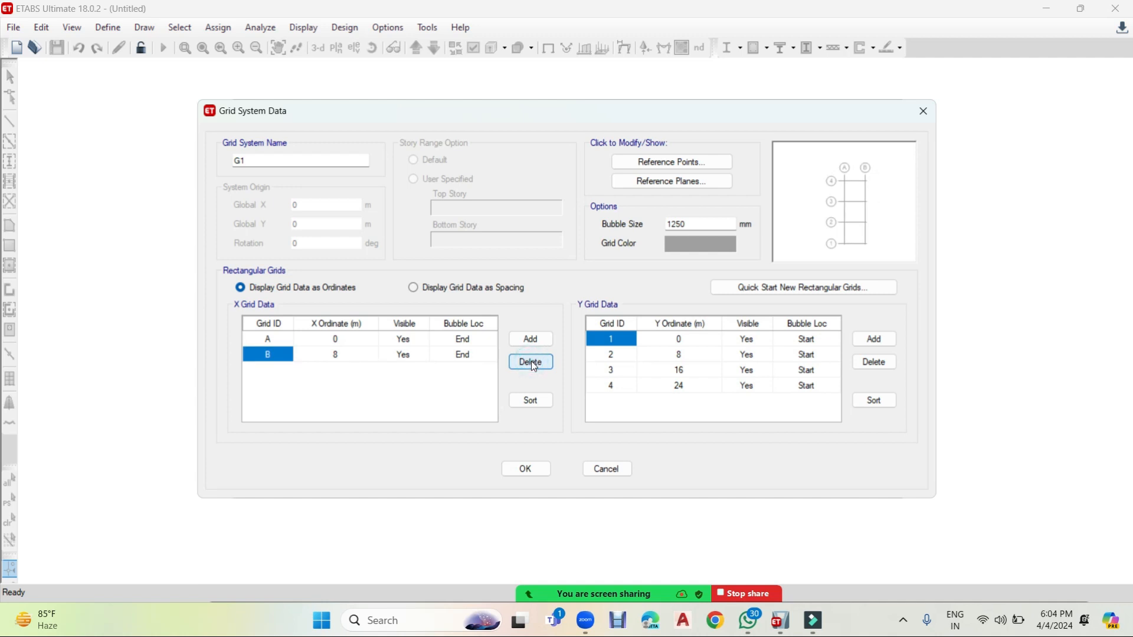
left_click(339, 354)
type("3")
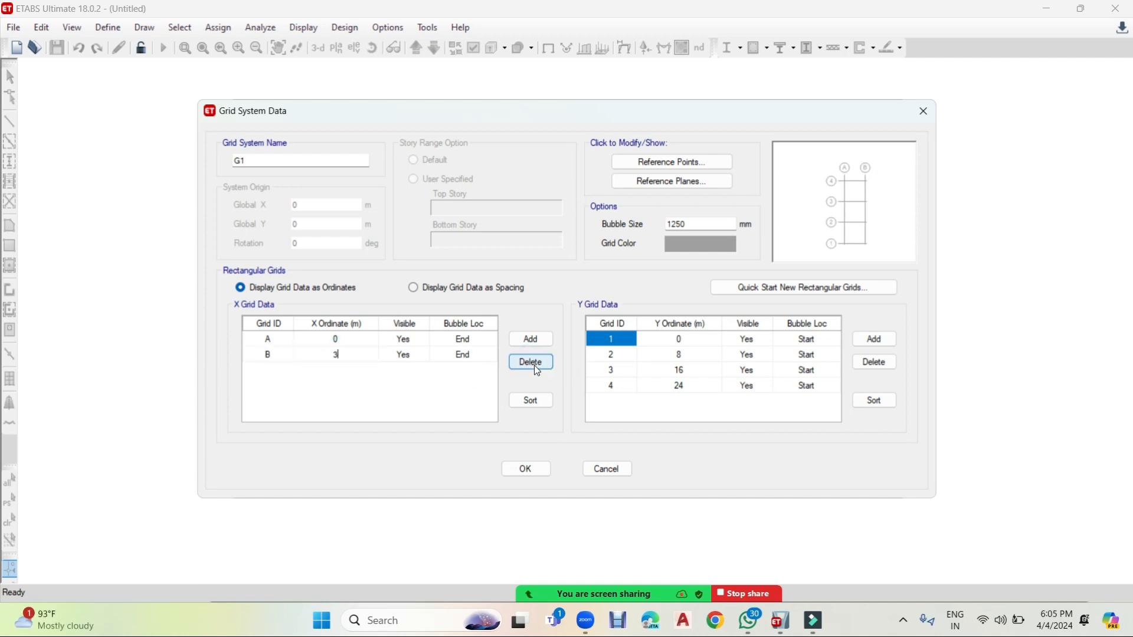
Step: Add X grid lines C, D, E and F at 6, 9, 12 and 15 m
left_click(530, 339)
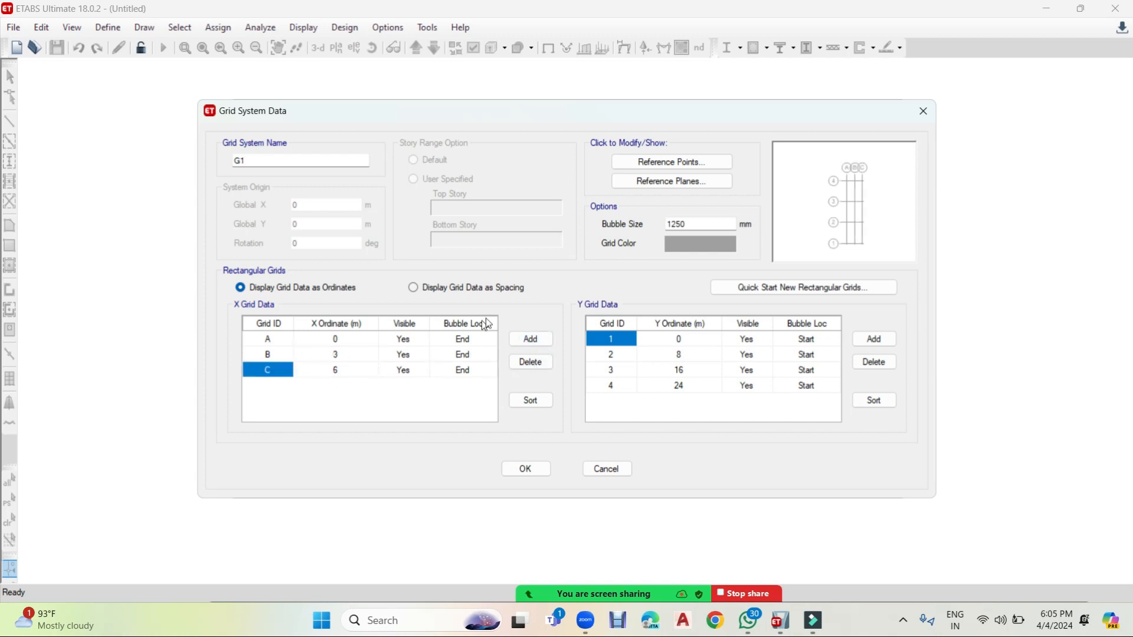
left_click(538, 342)
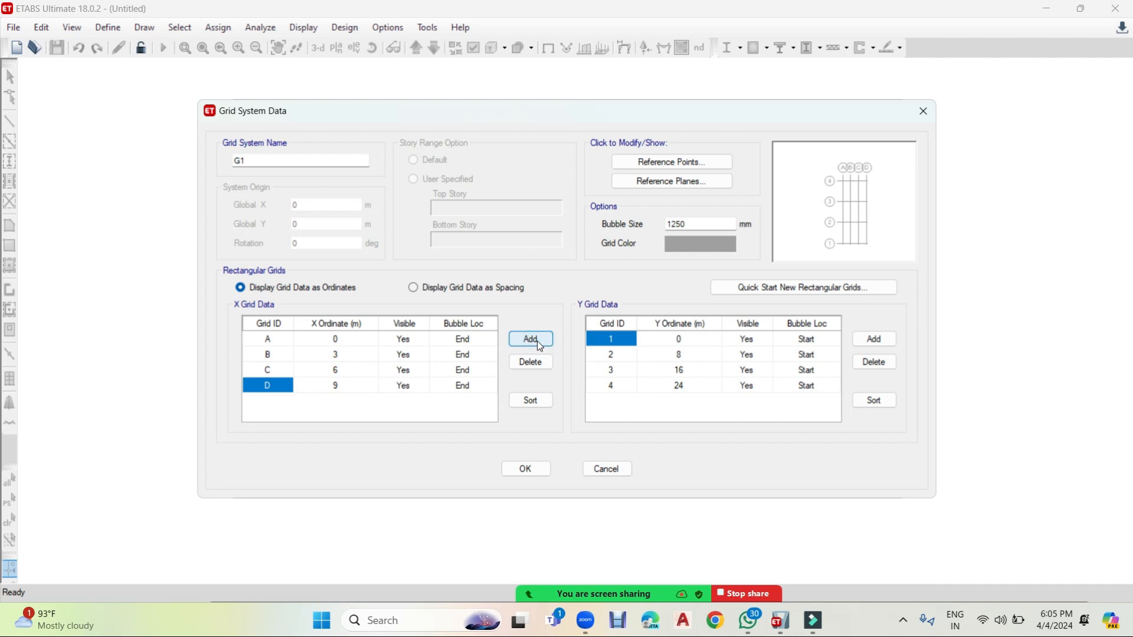
left_click(537, 341)
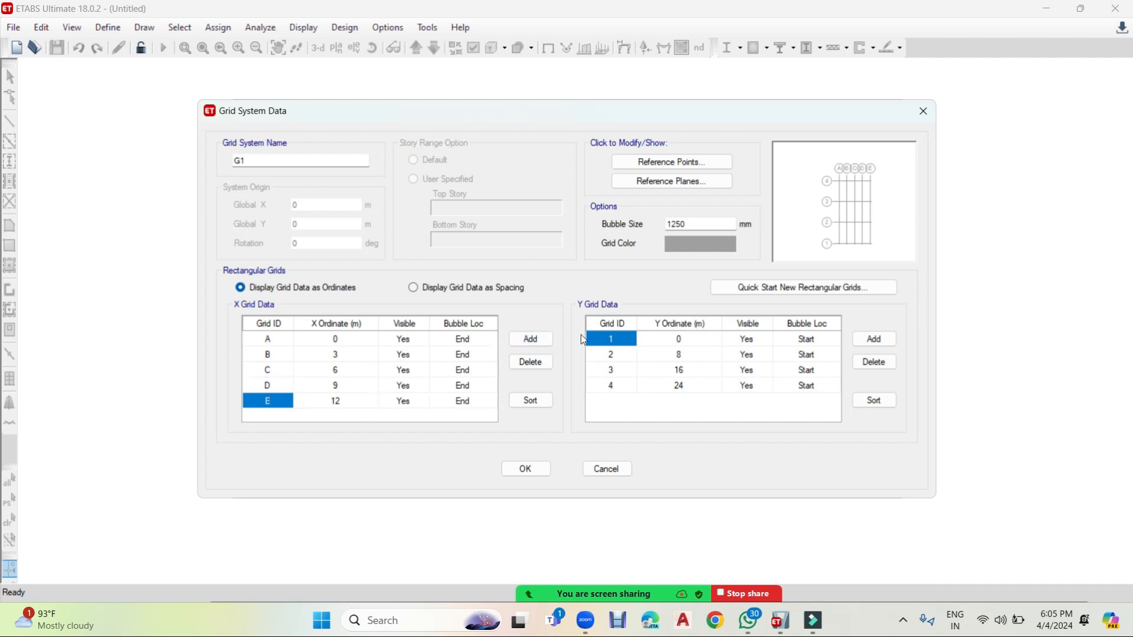
left_click(543, 341)
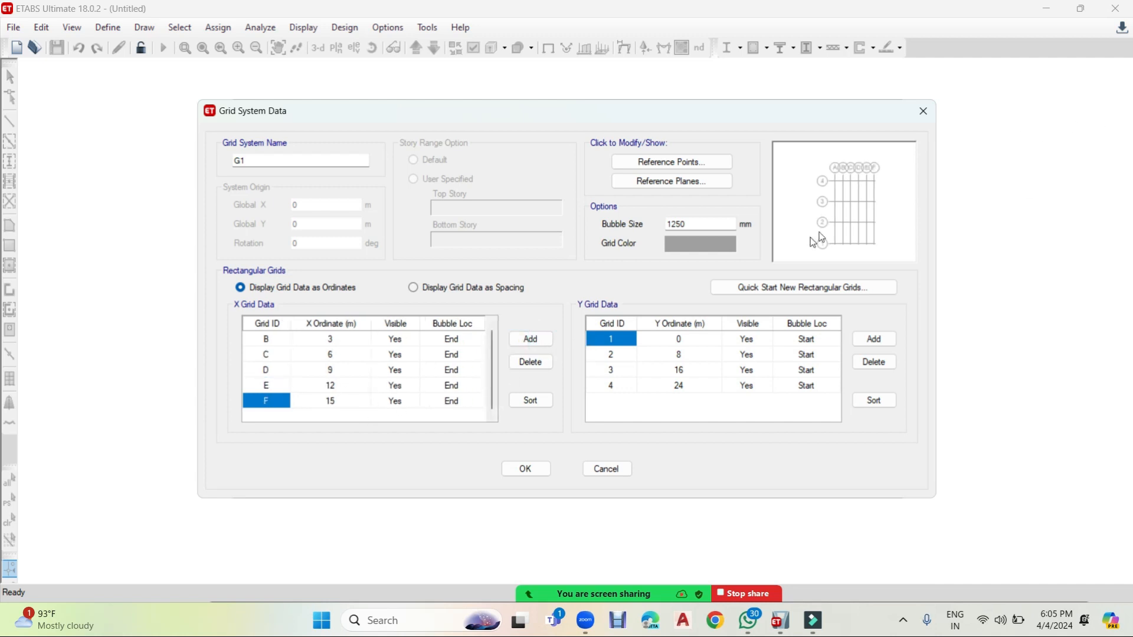
Step: Delete Y grid lines 4 and 3 and set grid 2's ordinate to 4 m
left_click(610, 385)
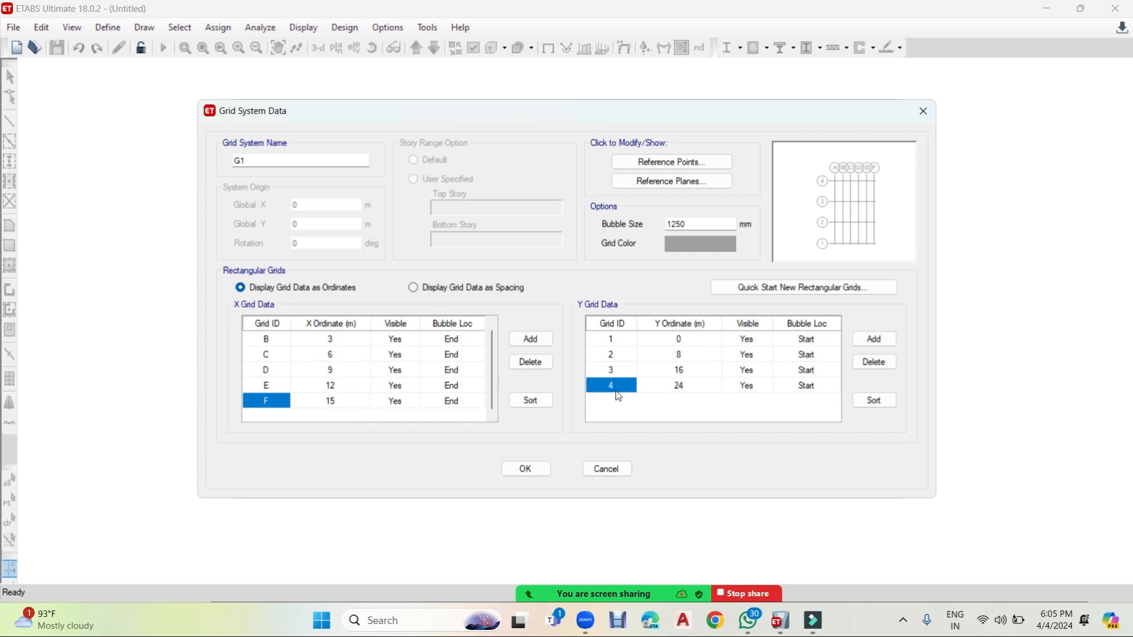
left_click(876, 363)
left_click(876, 363)
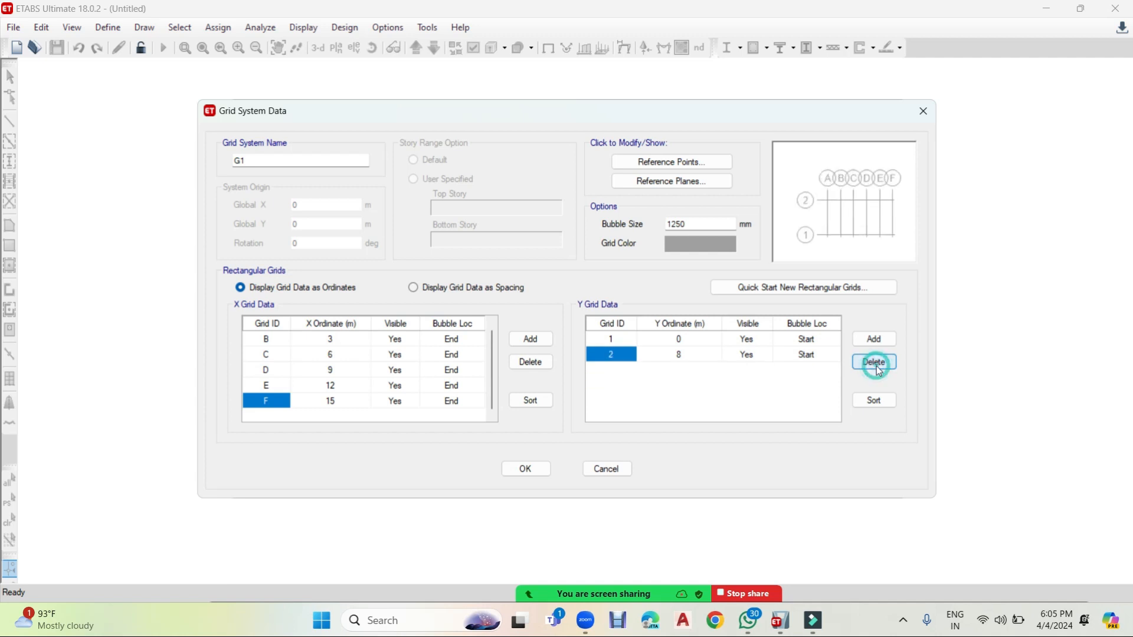
left_click(681, 356)
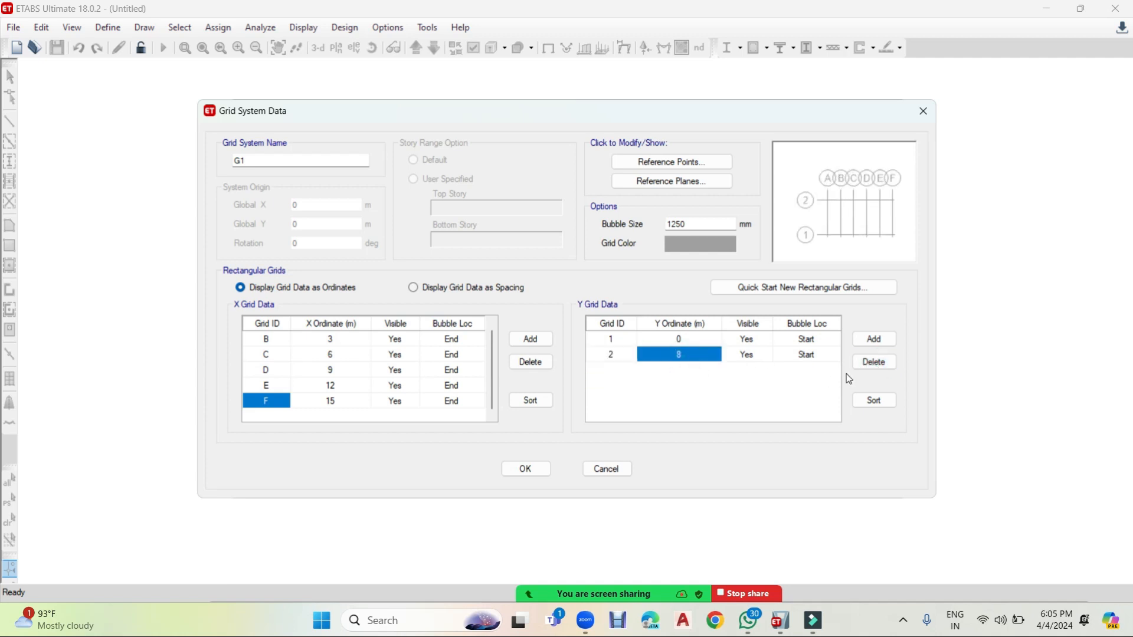
type("4")
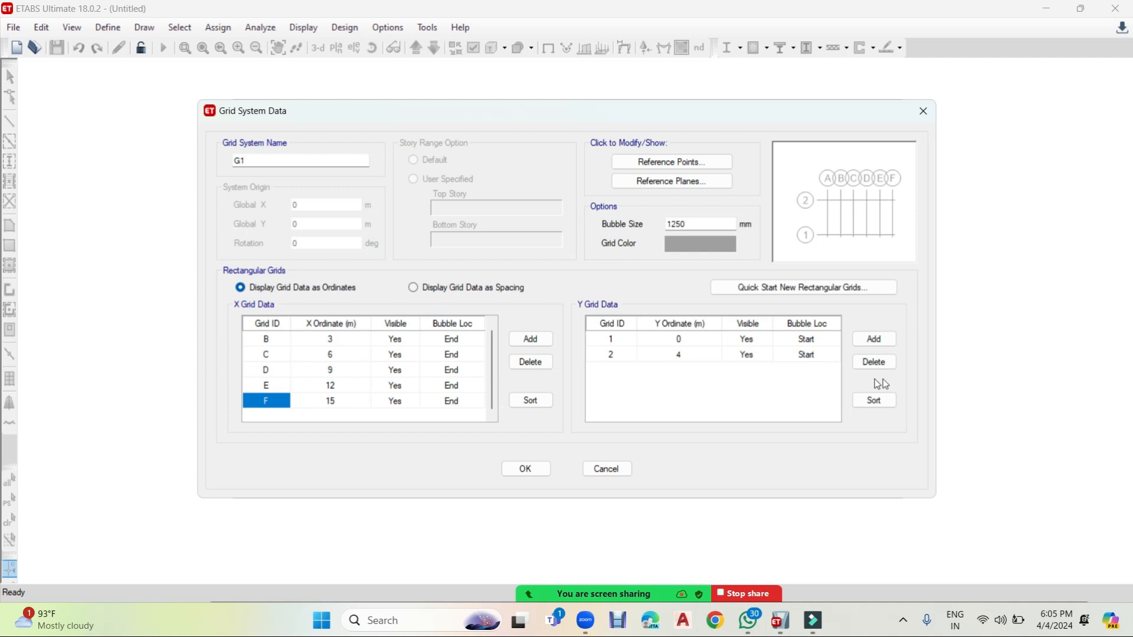
Step: Add Y grid lines 3, 4 and 5 at 8, 12 and 16 m
left_click(883, 341)
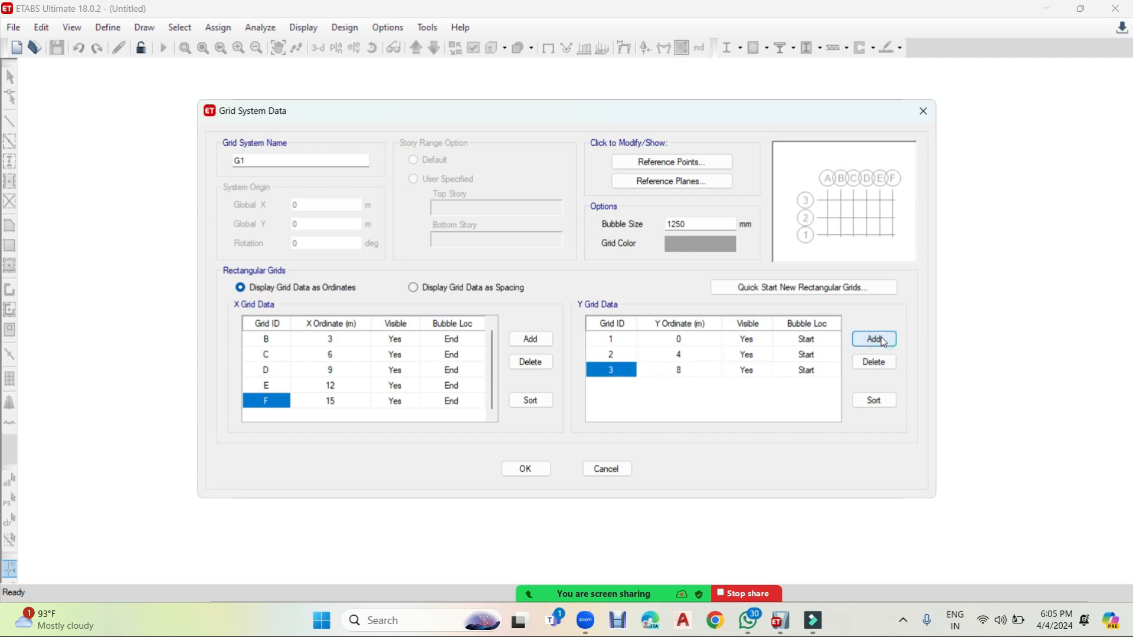
left_click(883, 341)
left_click(883, 341)
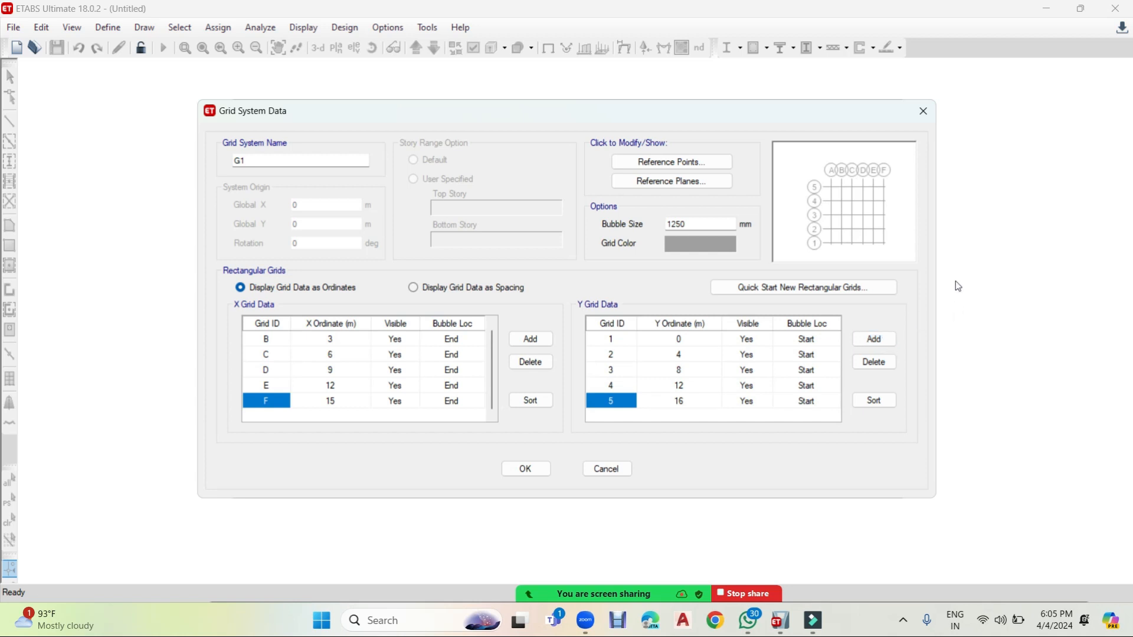
Step: Set the grid bubble size to 900 mm and the grid color to red, and accept the grid data
double_click(701, 221)
type("900")
left_click(696, 247)
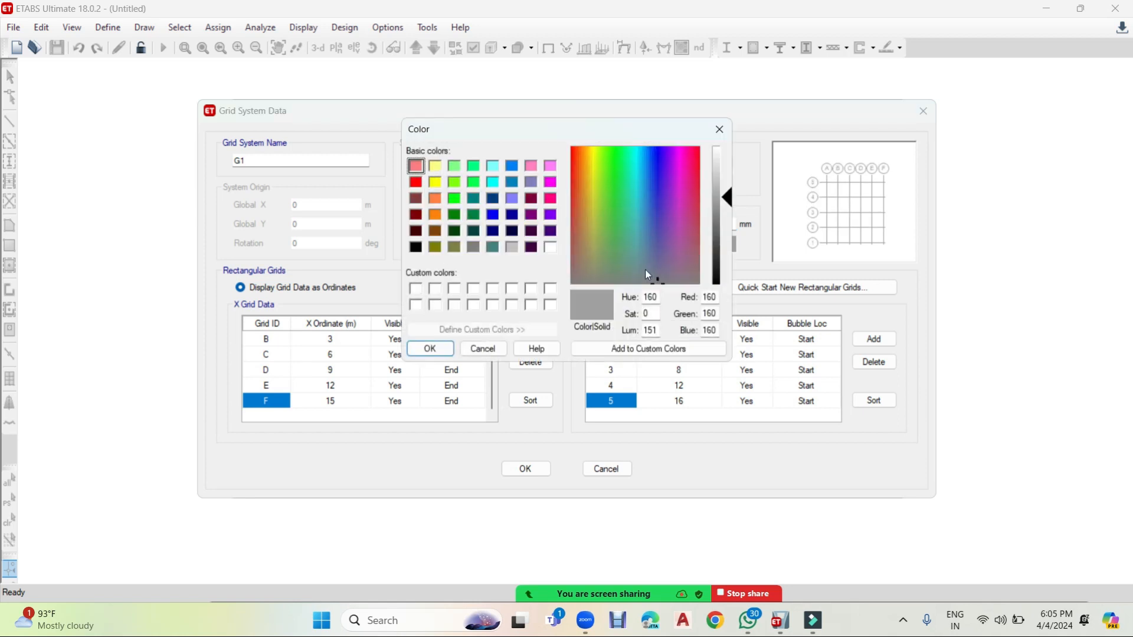
left_click(416, 182)
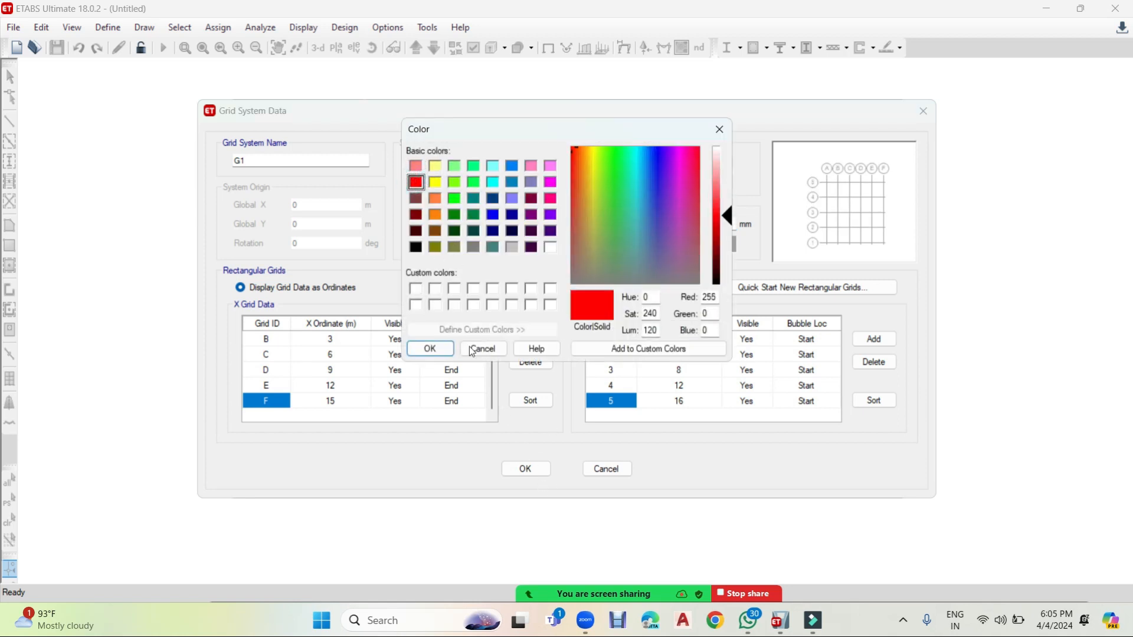
left_click(451, 351)
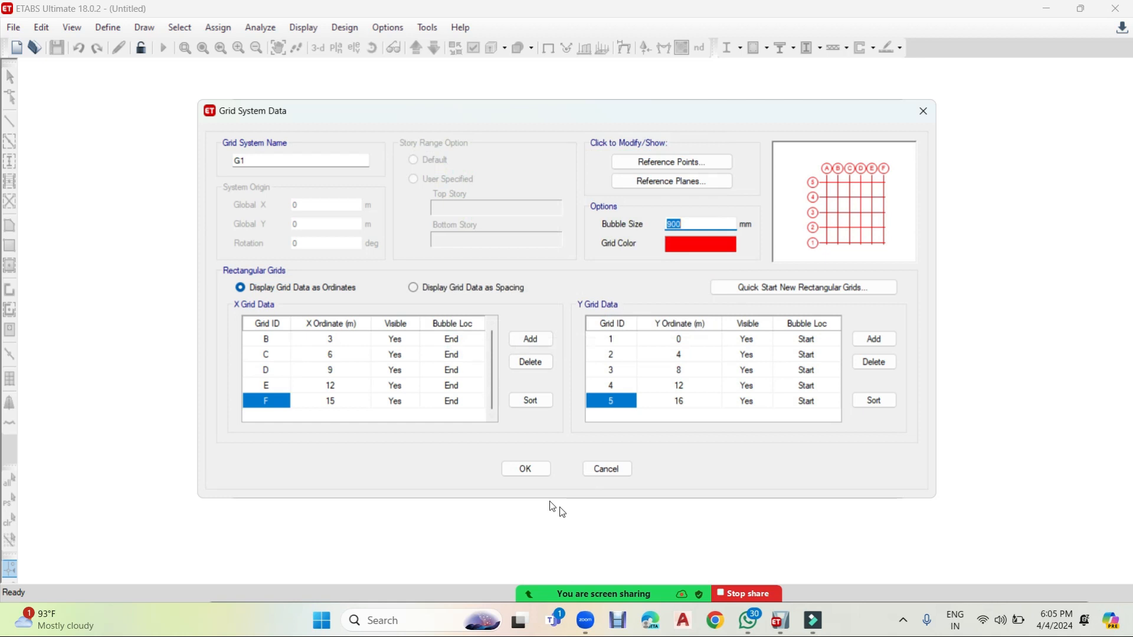
left_click(539, 466)
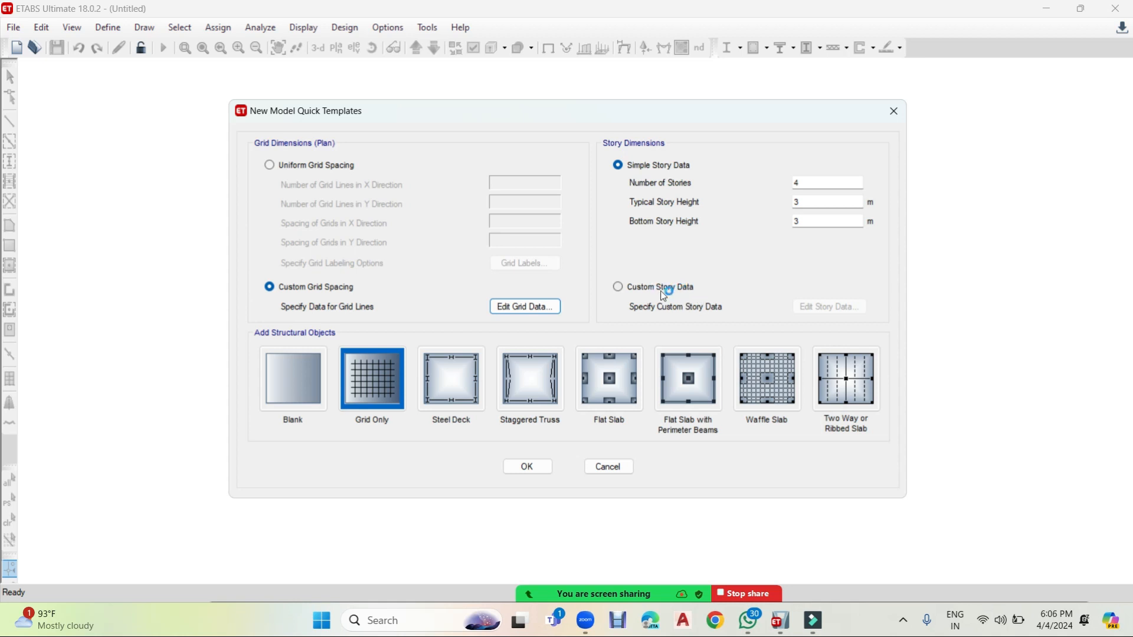
Step: Switch to custom story data, keep its default story table, and create the grid-only model
left_click(632, 292)
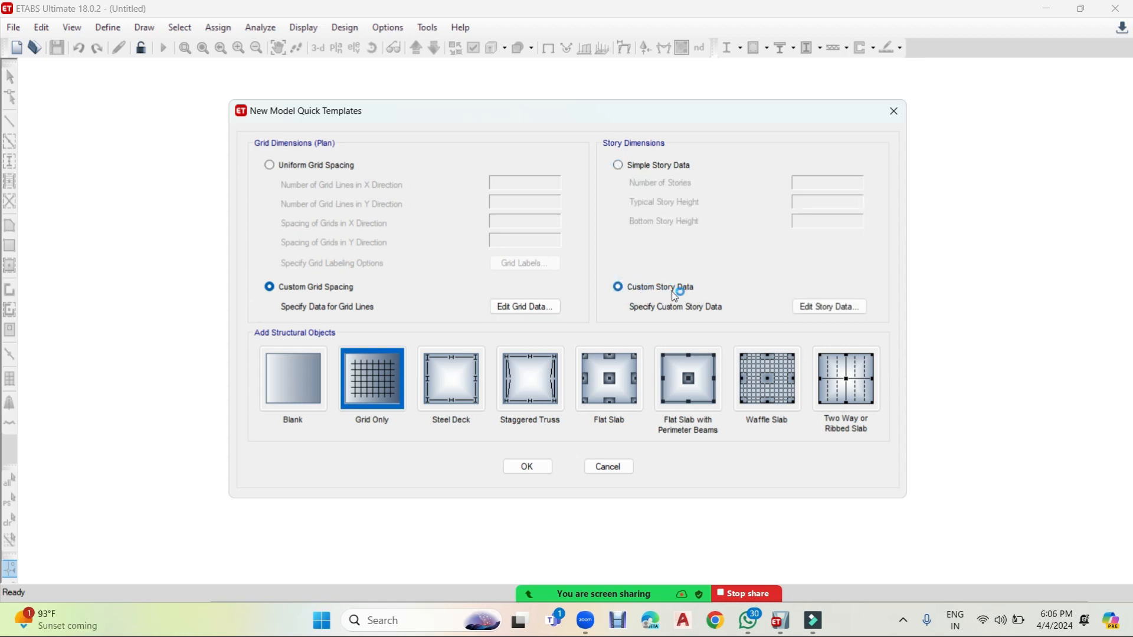
left_click(835, 307)
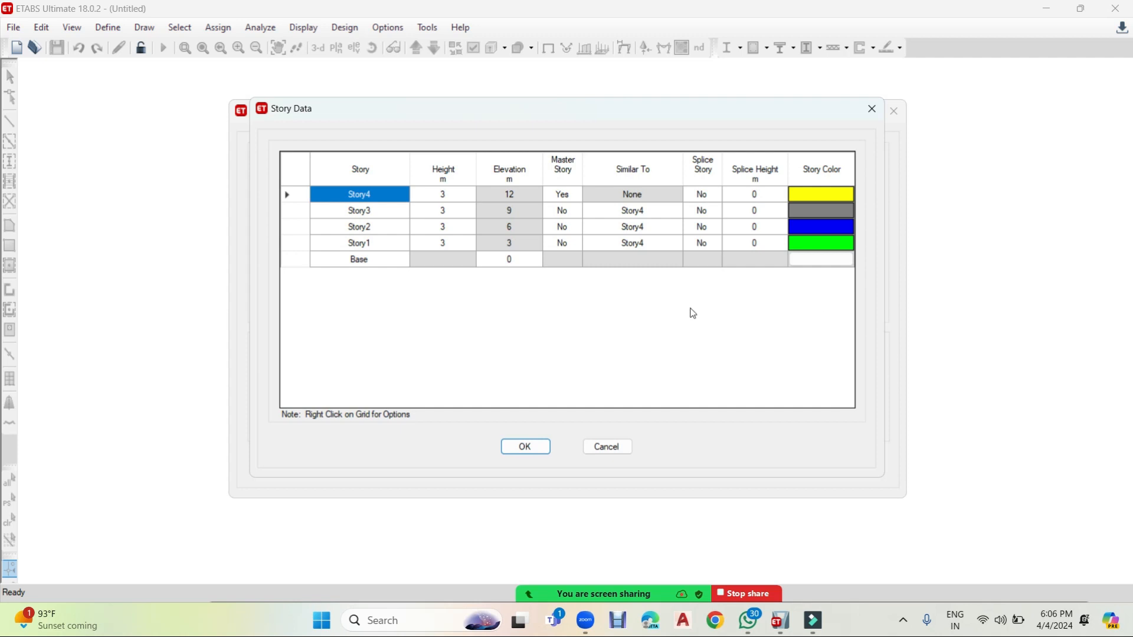
left_click(521, 448)
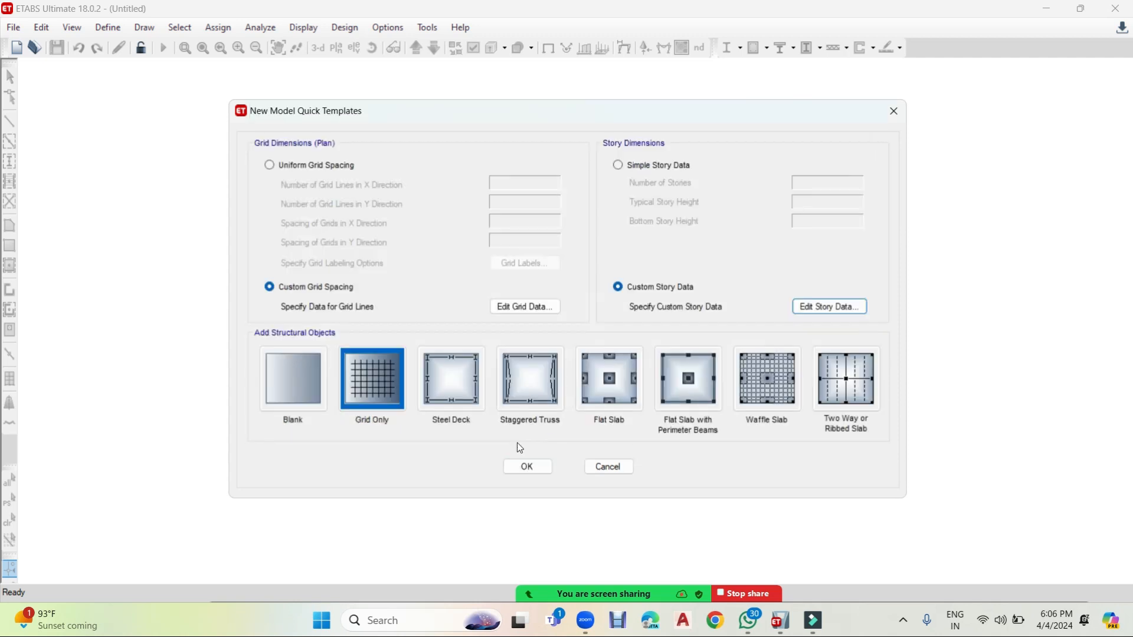
left_click(535, 469)
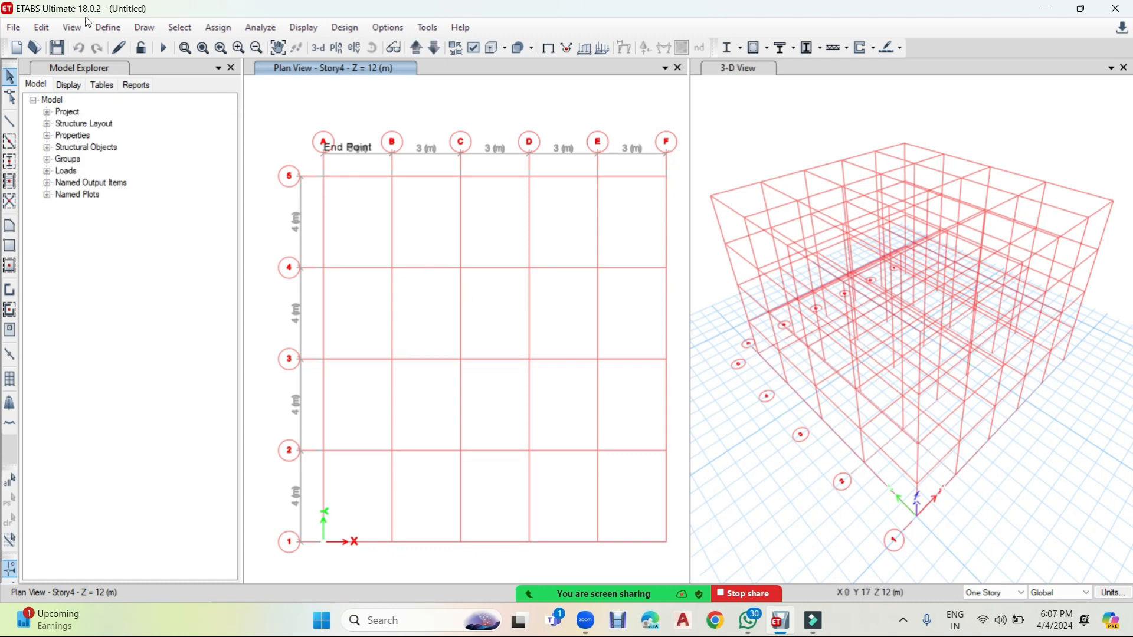
Step: Add a new material with region India, type Concrete, standard Indian and grade M25
left_click(100, 29)
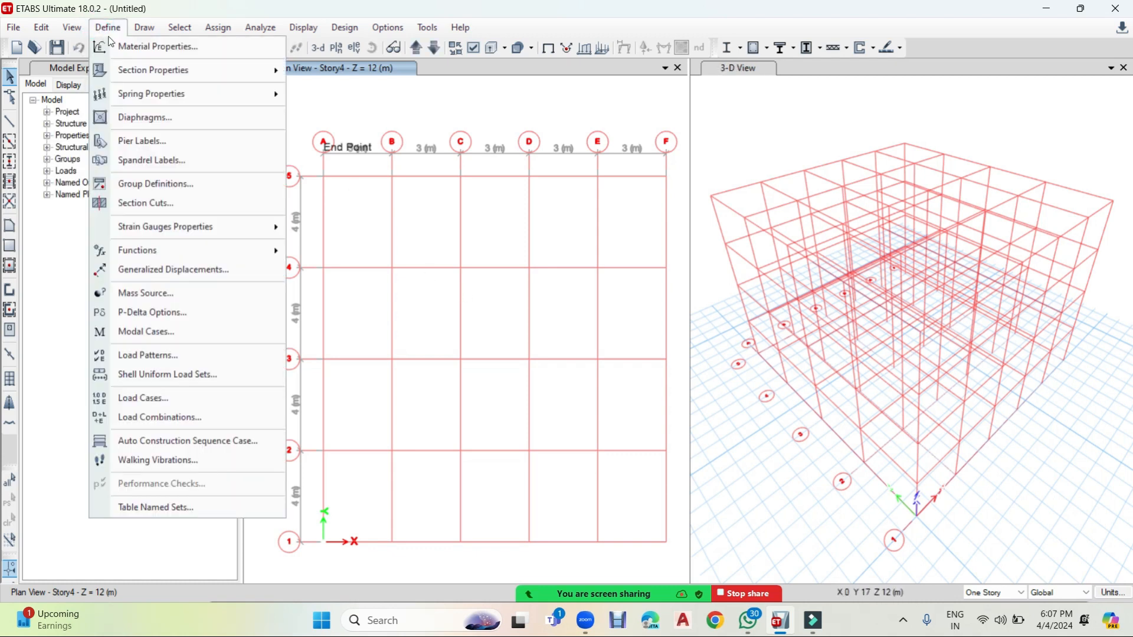
left_click(170, 55)
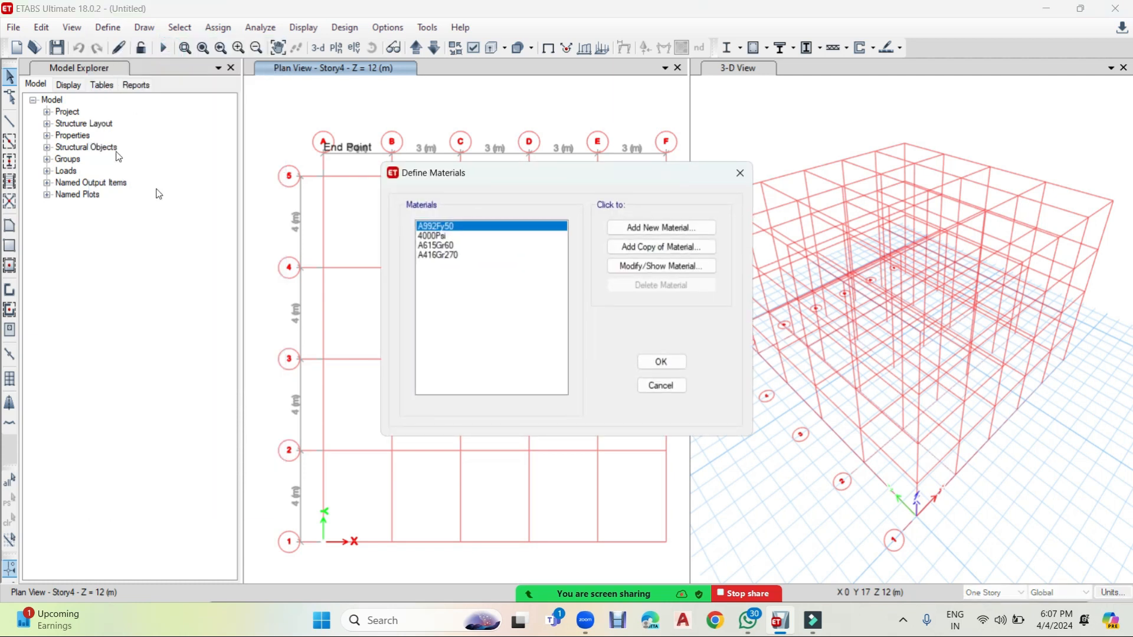
left_click_drag(486, 174, 467, 89)
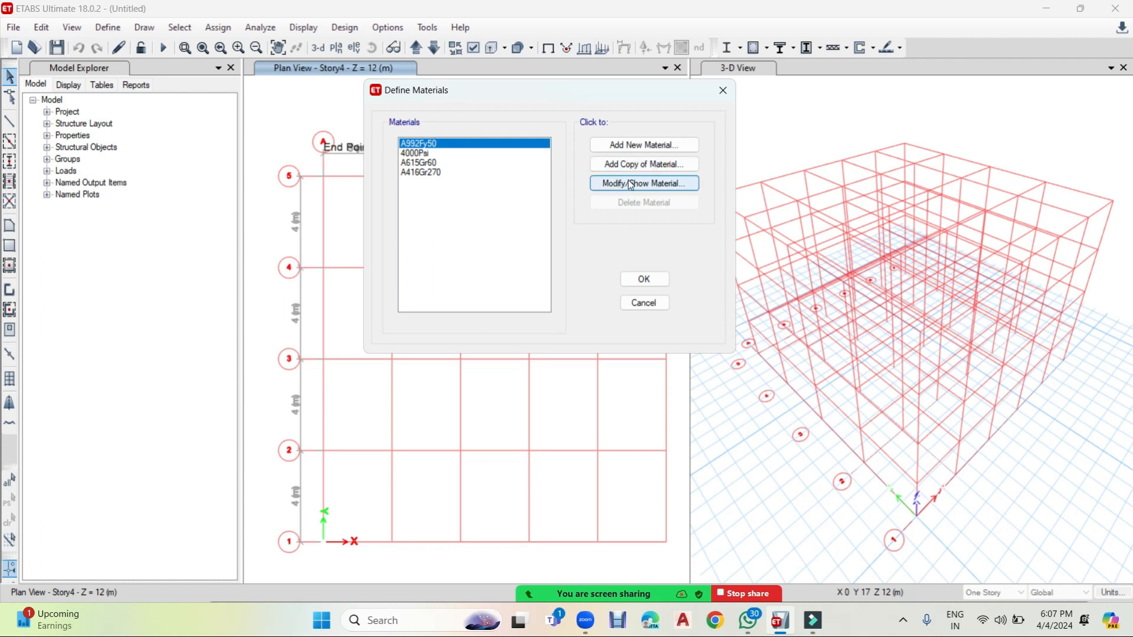
left_click(645, 143)
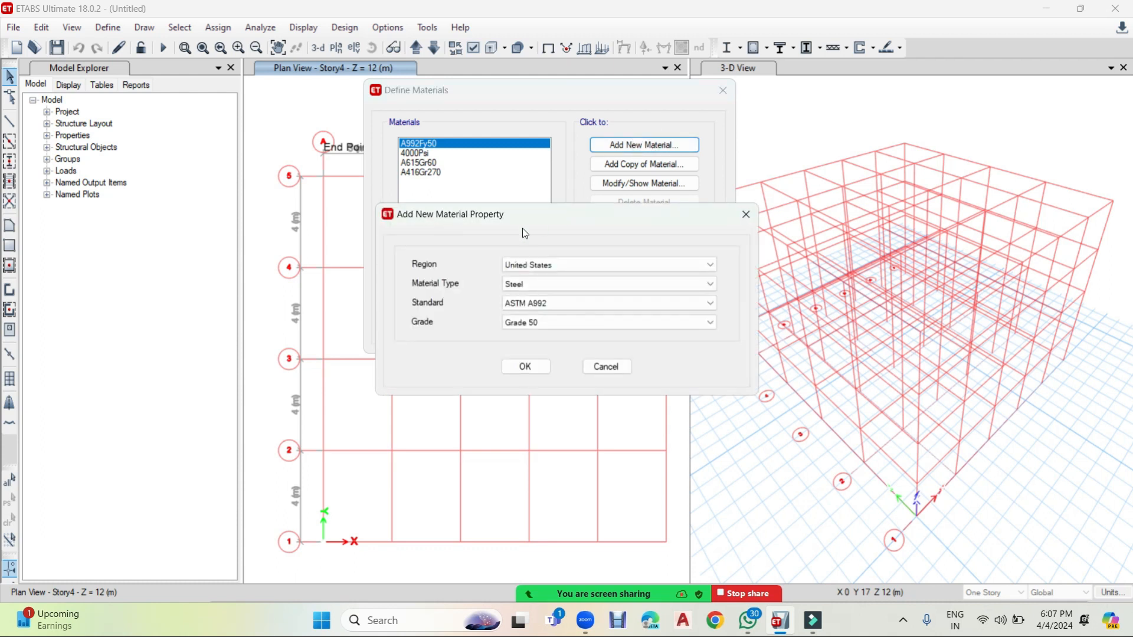
left_click(568, 261)
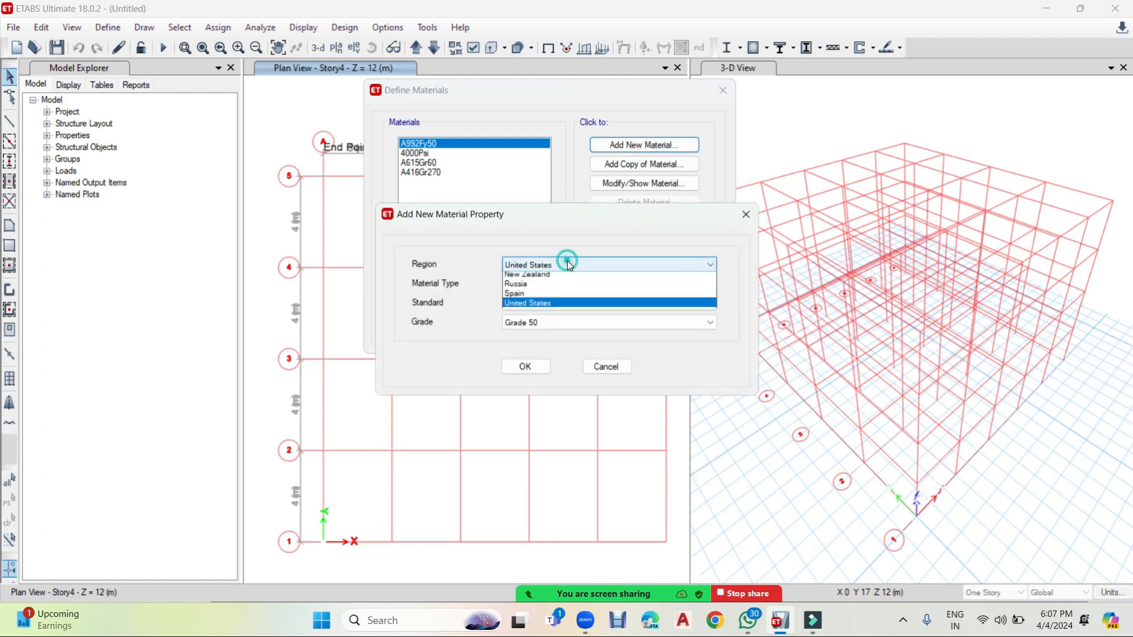
left_click(536, 298)
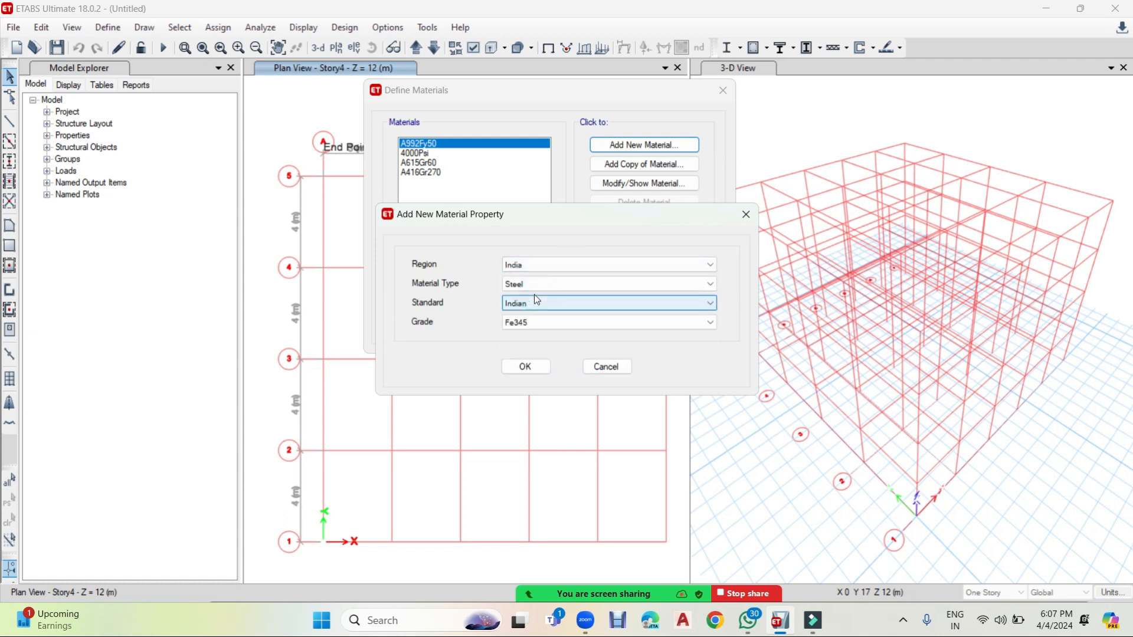
left_click(708, 284)
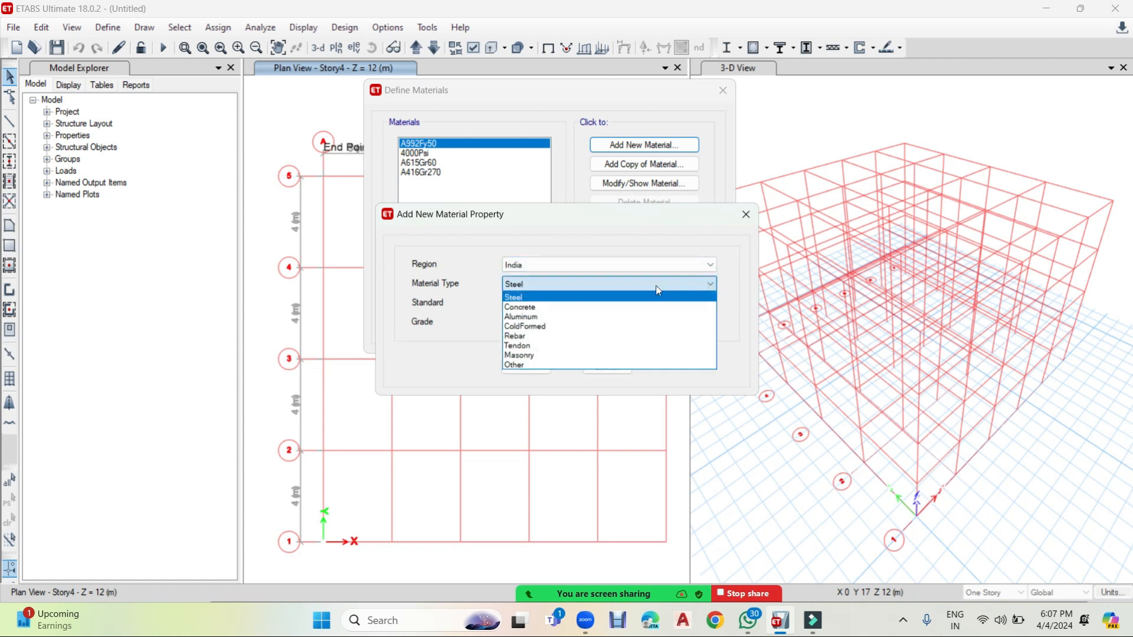
left_click(545, 306)
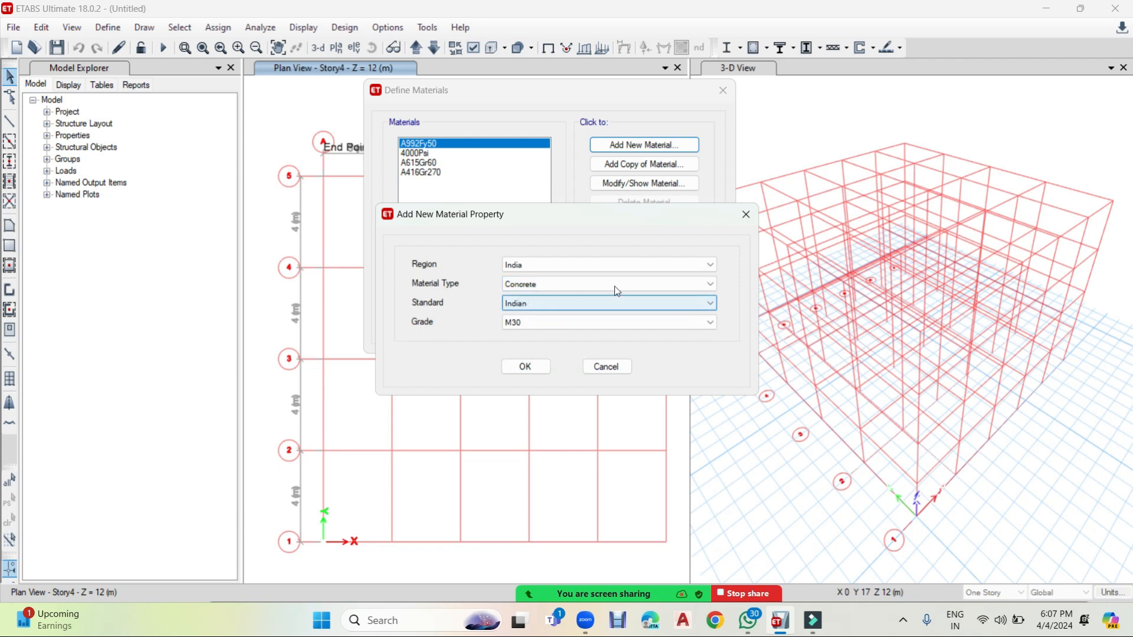
left_click(531, 326)
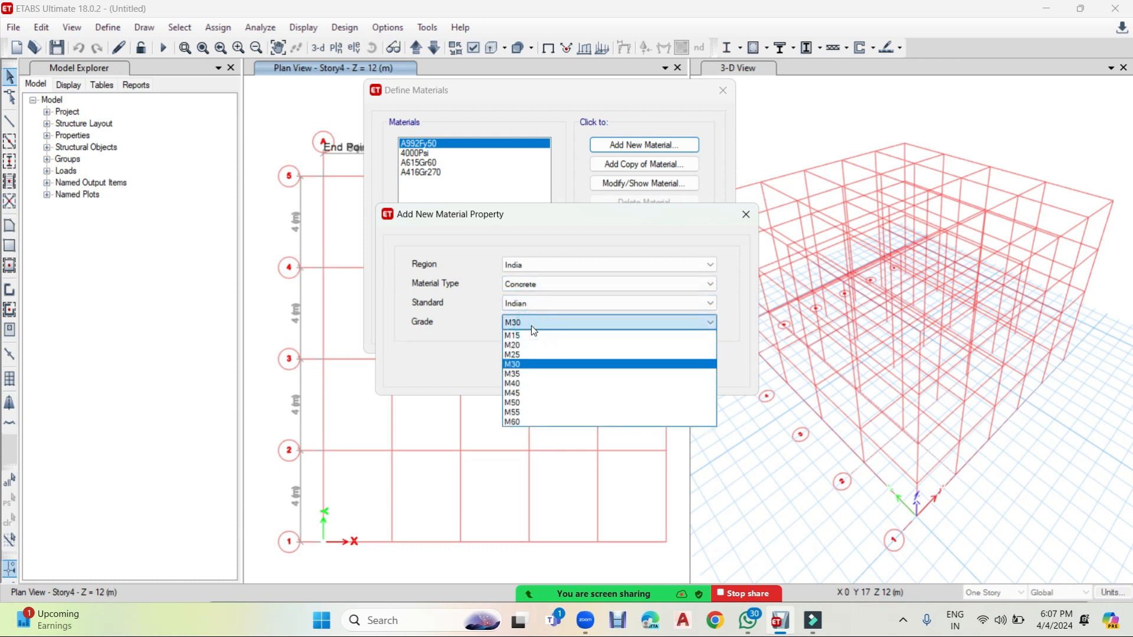
left_click(528, 353)
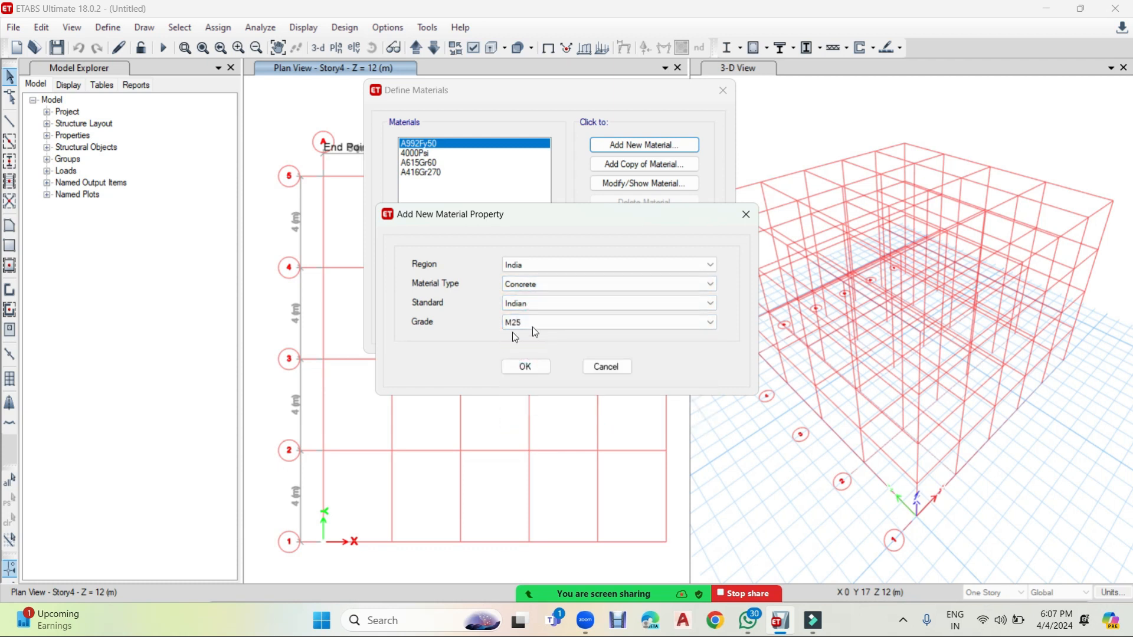
left_click(536, 370)
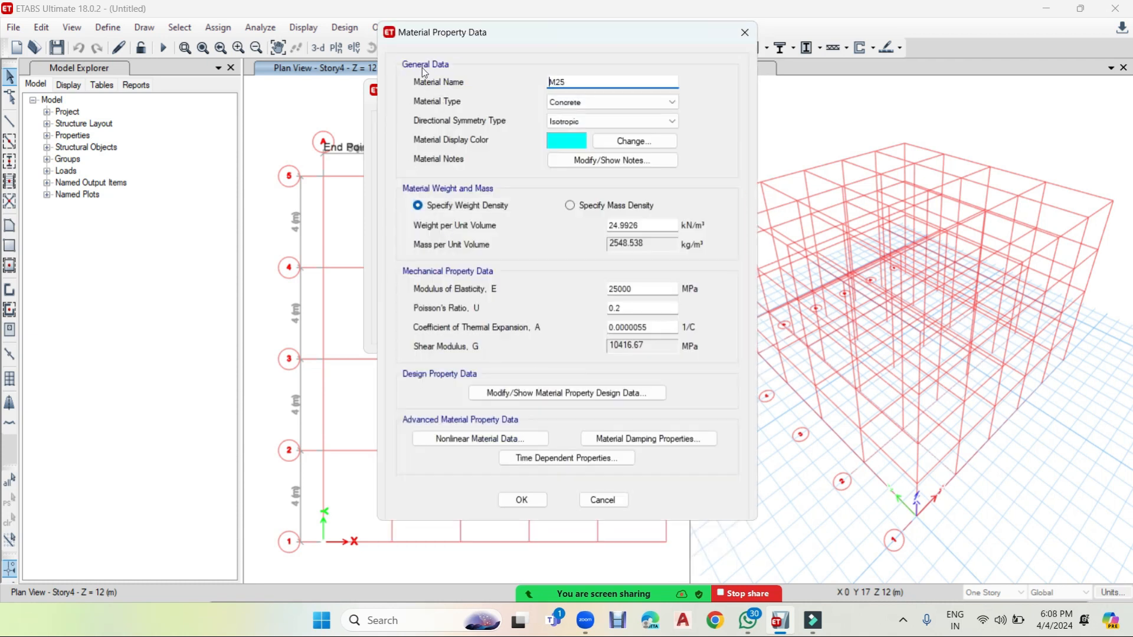
Step: Set the M25 material's weight per unit volume to 25 kN/m³ and its mass per unit volume to 2500 kg/m³
double_click(583, 83)
left_click(652, 226)
double_click(652, 226)
type("25")
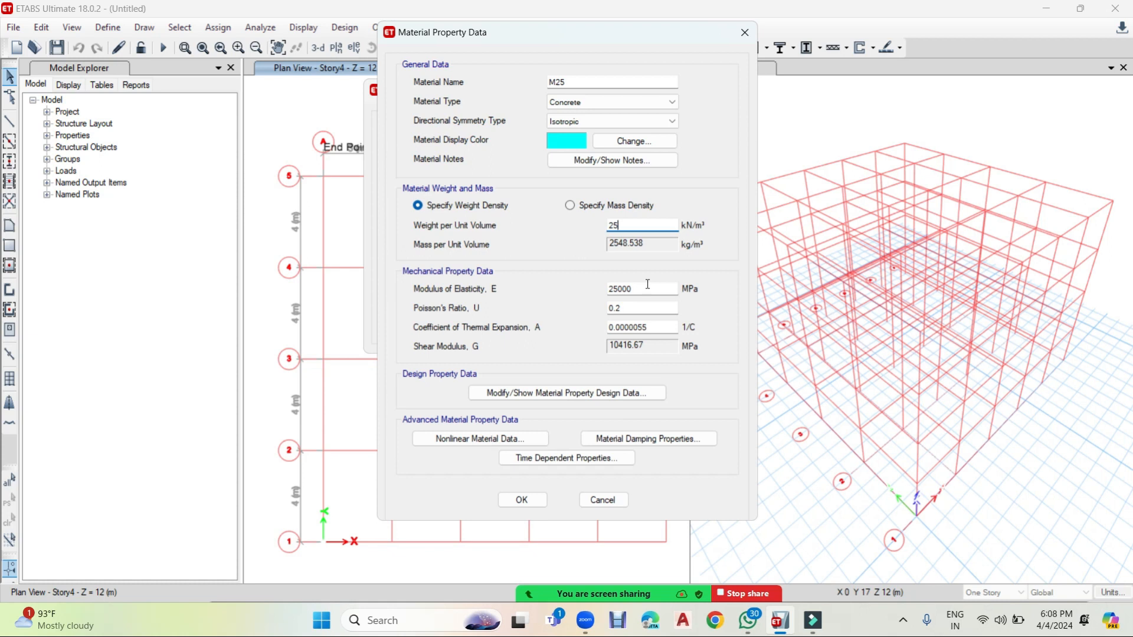
left_click(601, 205)
left_click_drag(649, 244, 582, 263)
type("2500")
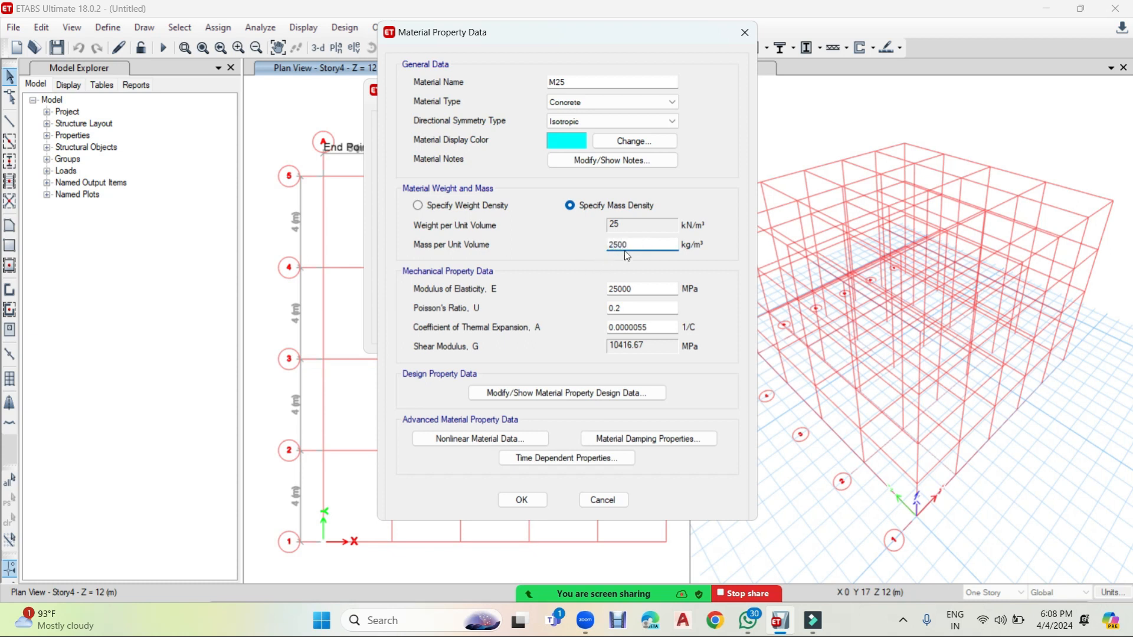
Step: Specify the M25 material by weight density, set its weight per unit volume to 25 kN/m³, and accept the material
left_click(446, 203)
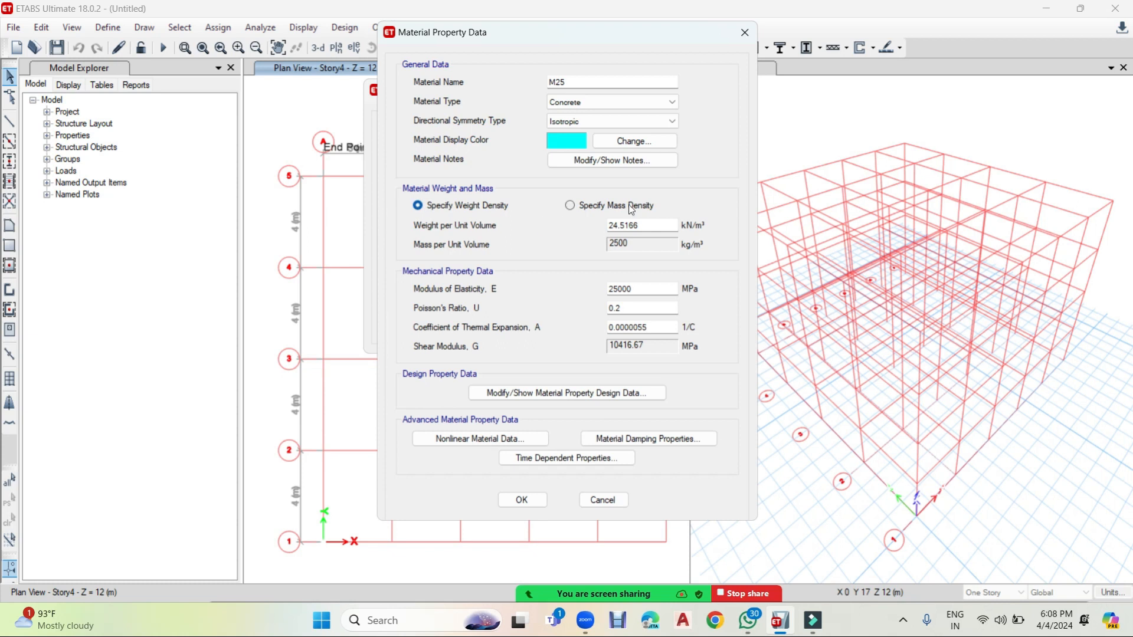
double_click(649, 225)
type("25")
left_click(512, 500)
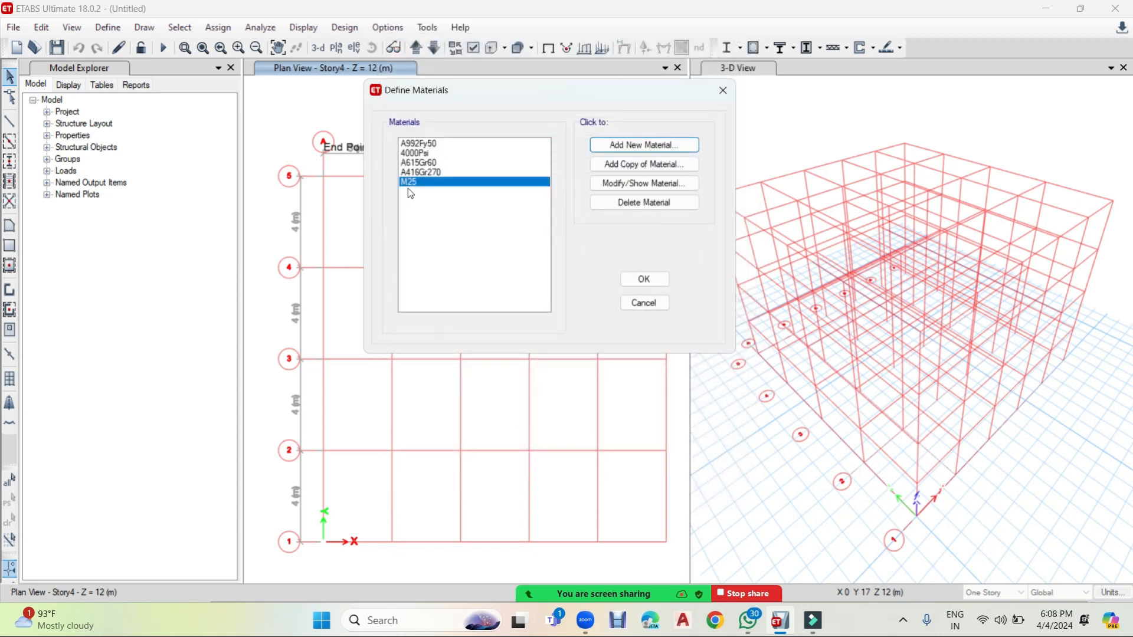
Step: Add a new material with region India, type Rebar, standard Indian and grade HYSD Grade 500
left_click(632, 150)
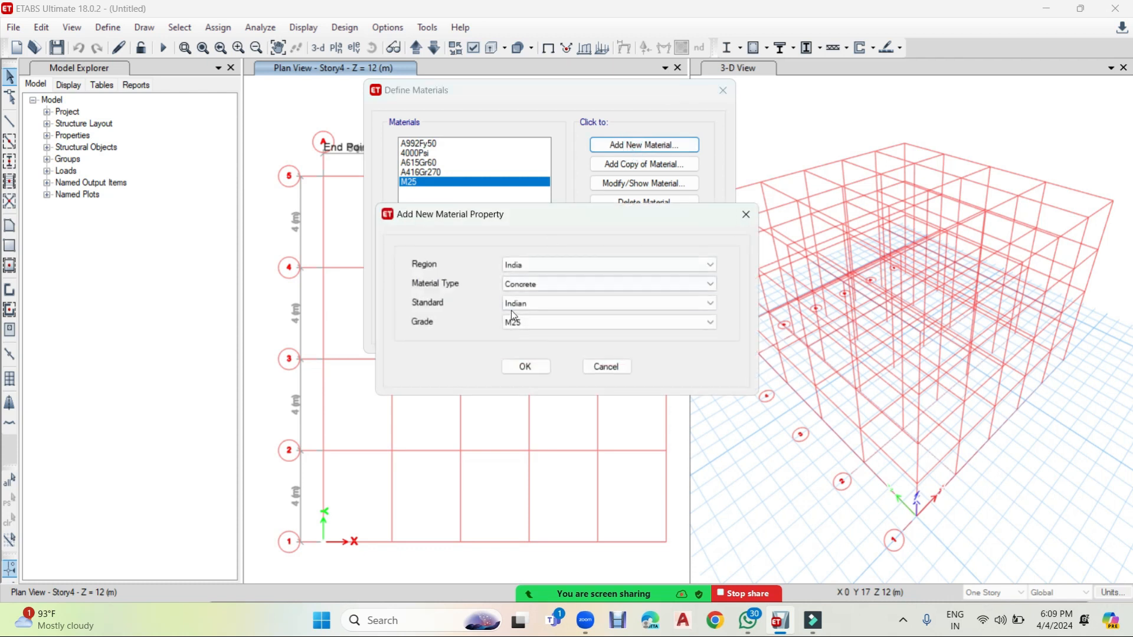
left_click(553, 285)
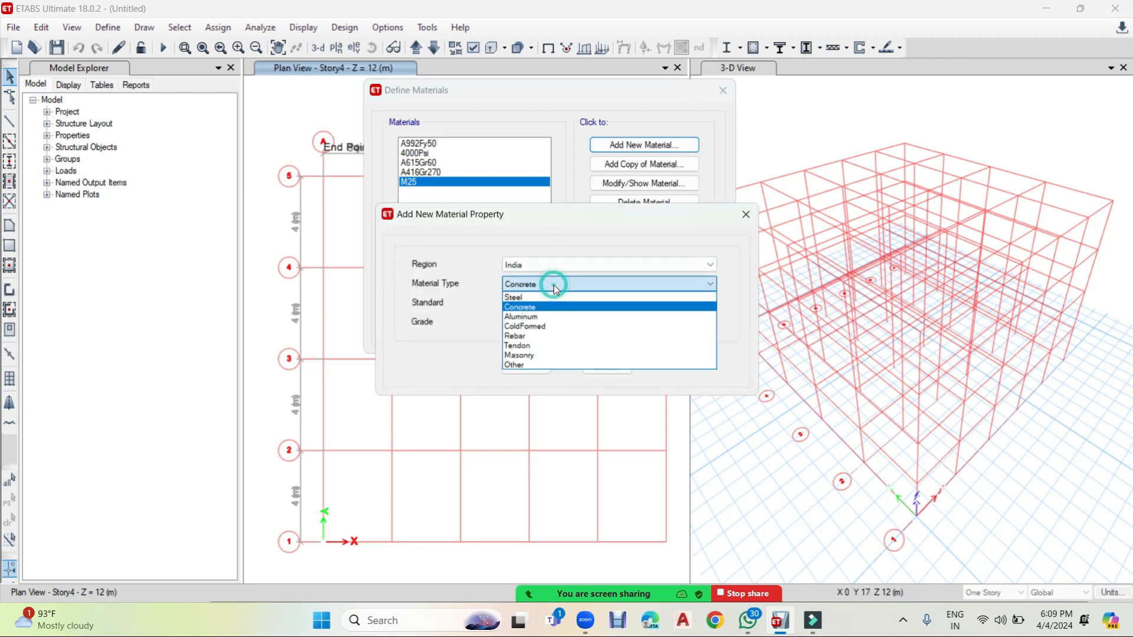
left_click(539, 337)
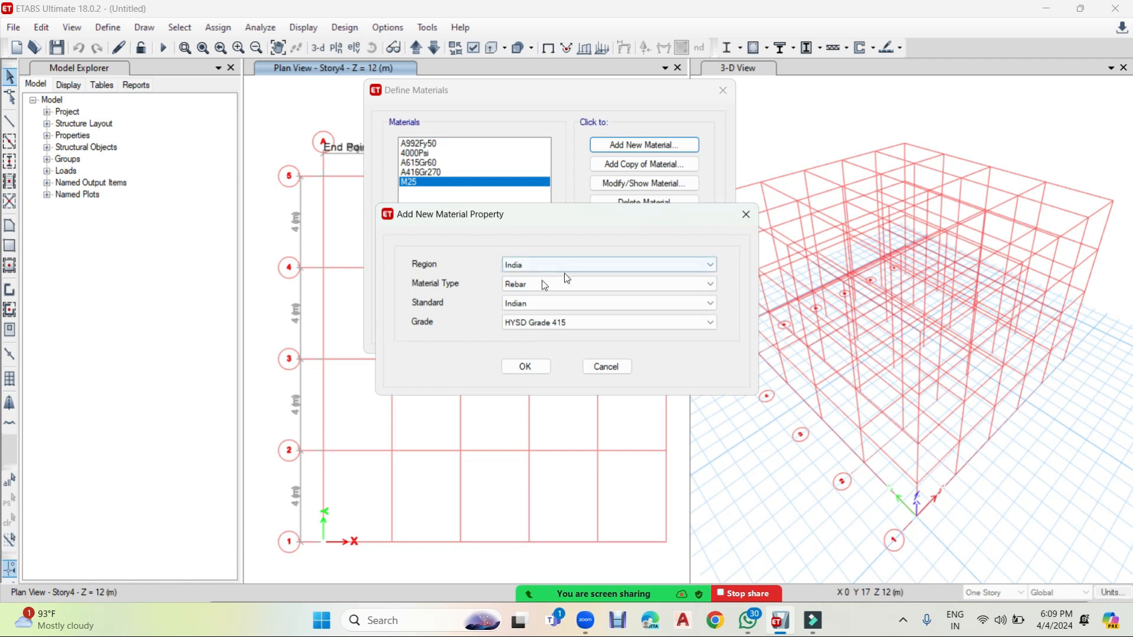
left_click(586, 326)
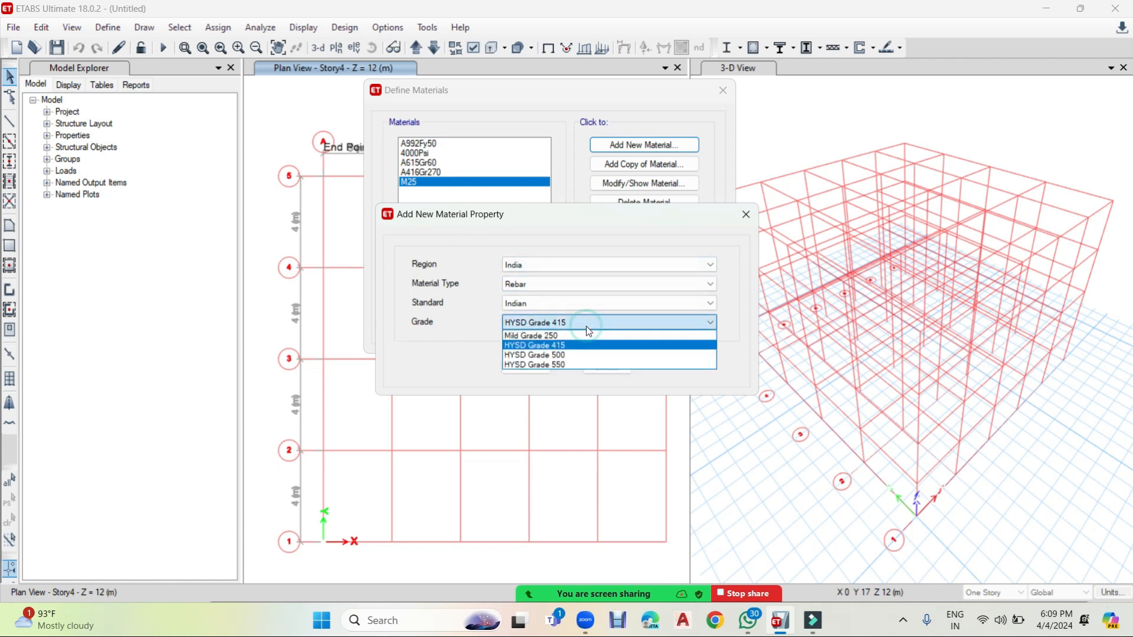
left_click(563, 356)
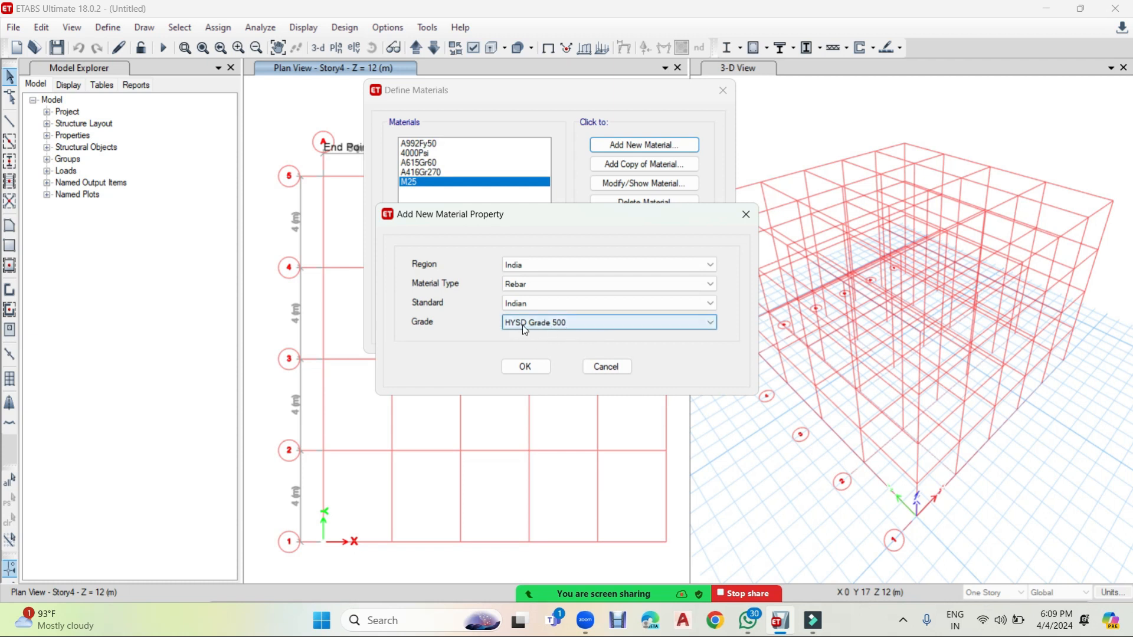
left_click(529, 364)
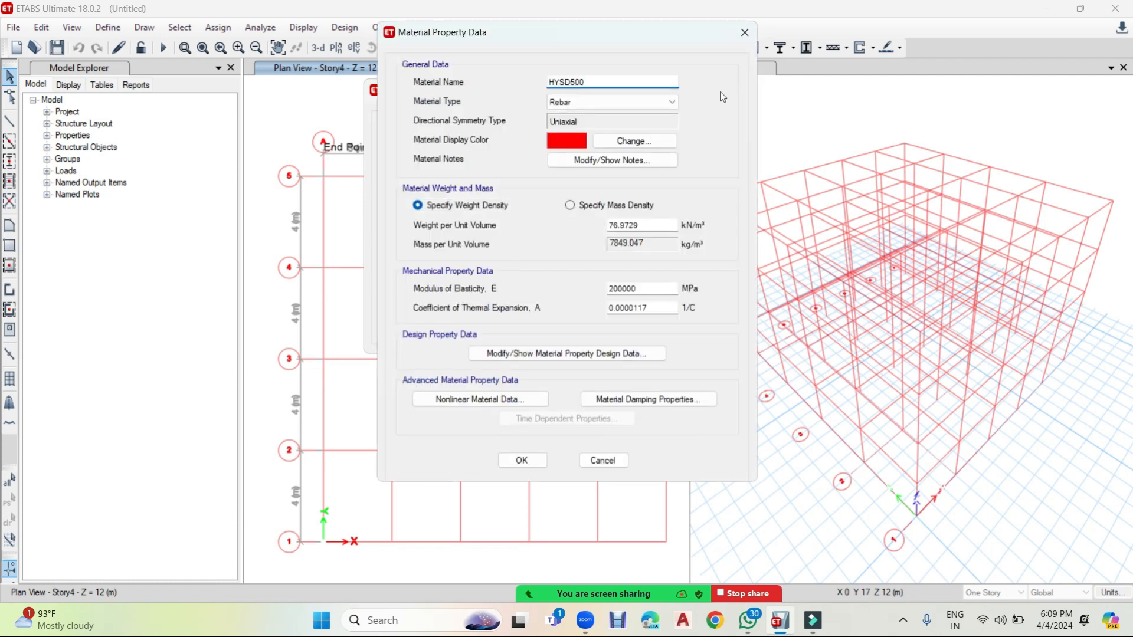
Step: Set the HYSD500 rebar's weight per unit volume to 78.5 kN/m³ and accept the material
double_click(662, 225)
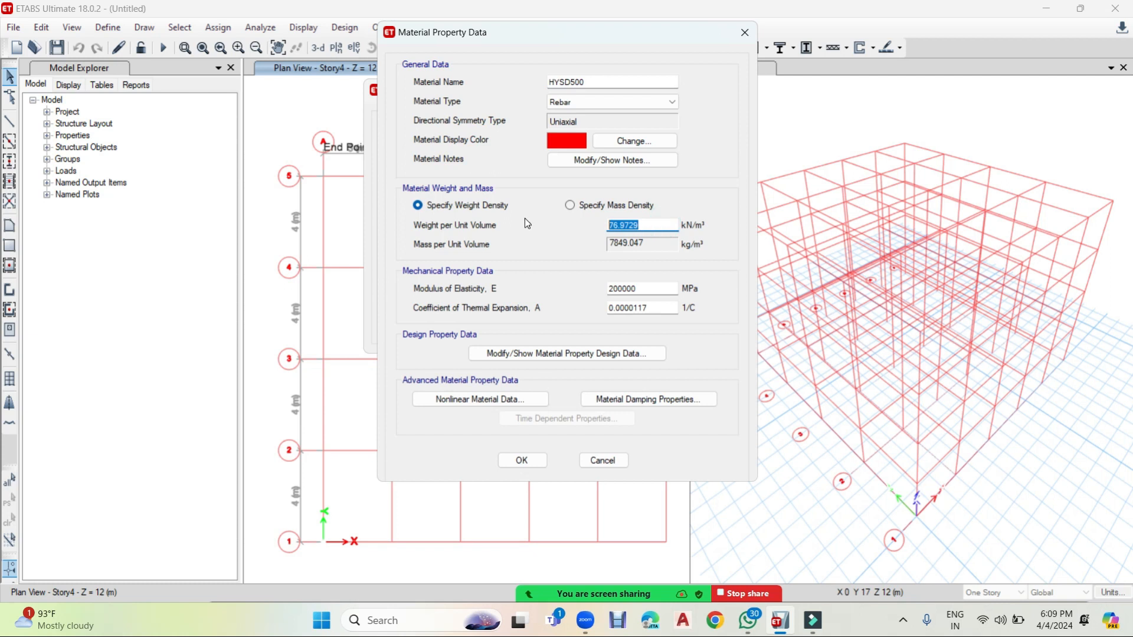
type("78.5")
left_click(522, 461)
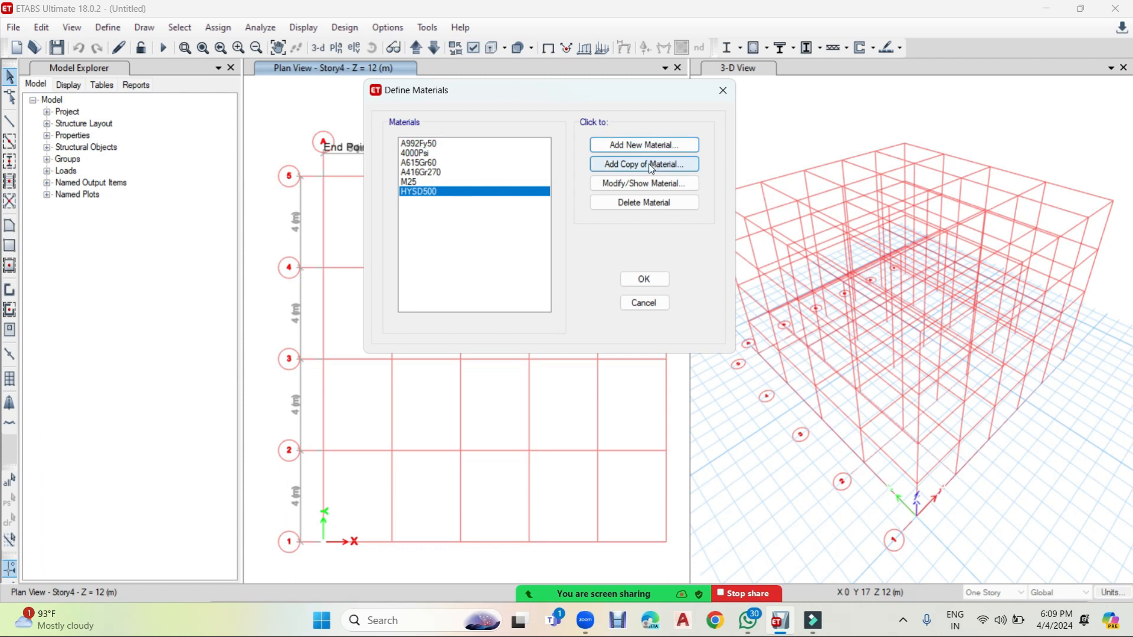
Step: Review the HYSD500 material's property data and its notes without changing them
left_click(648, 184)
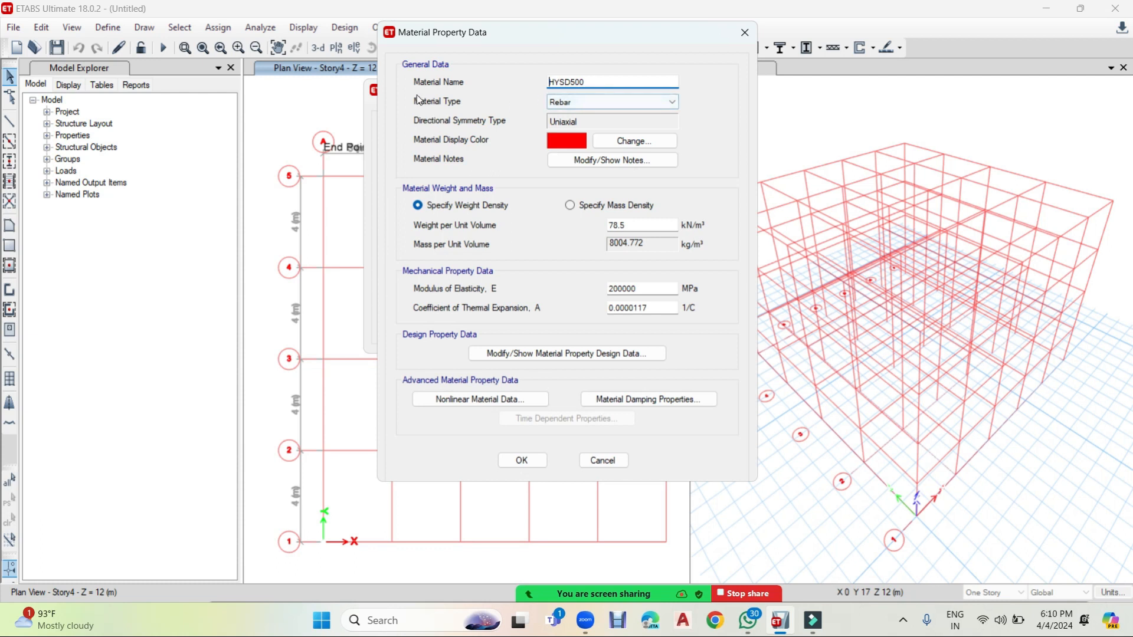
left_click(637, 85)
double_click(607, 78)
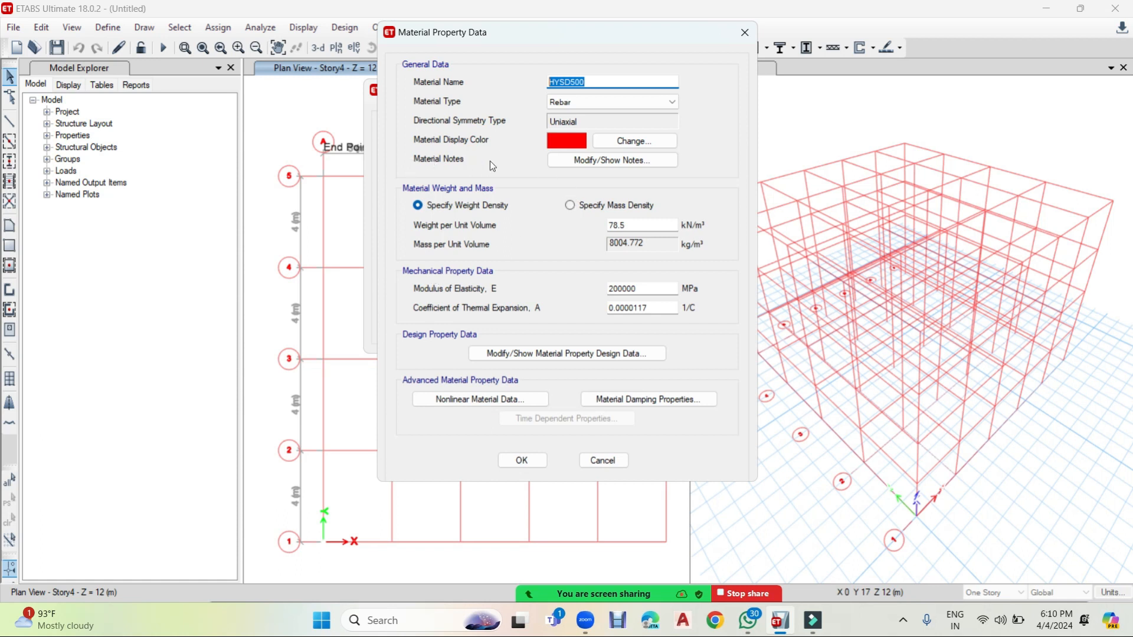
left_click(608, 161)
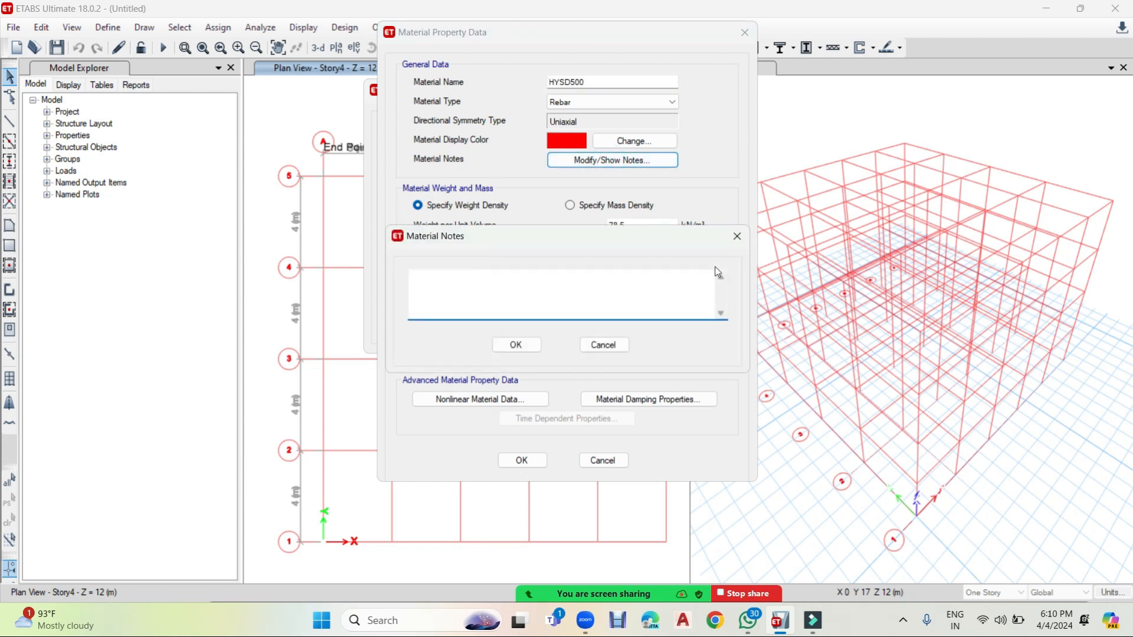
left_click(603, 346)
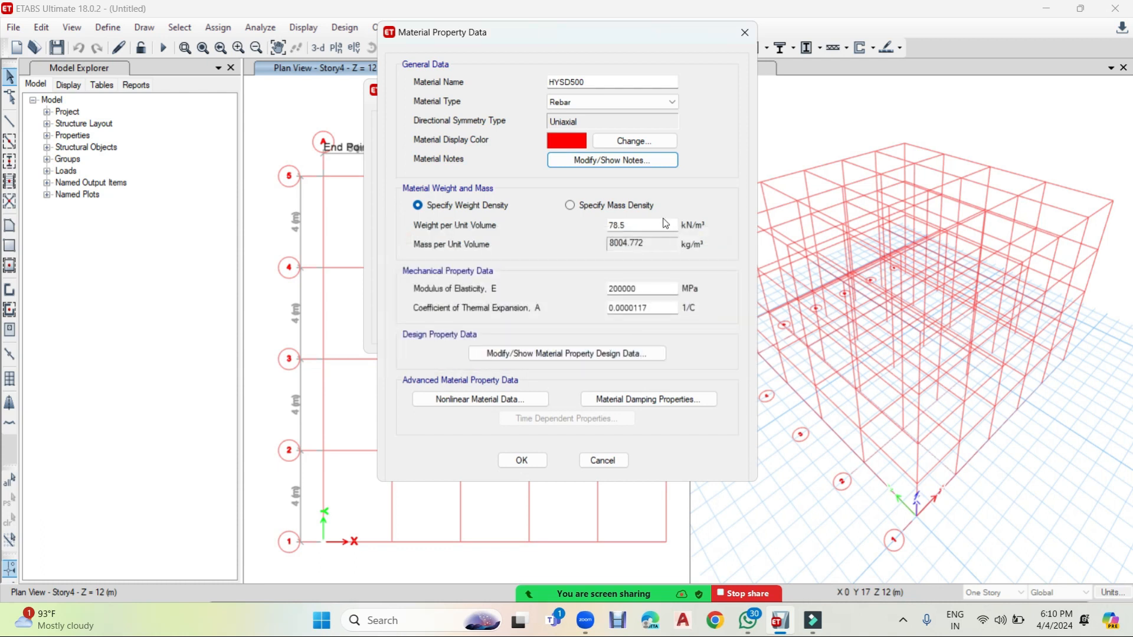
left_click(538, 464)
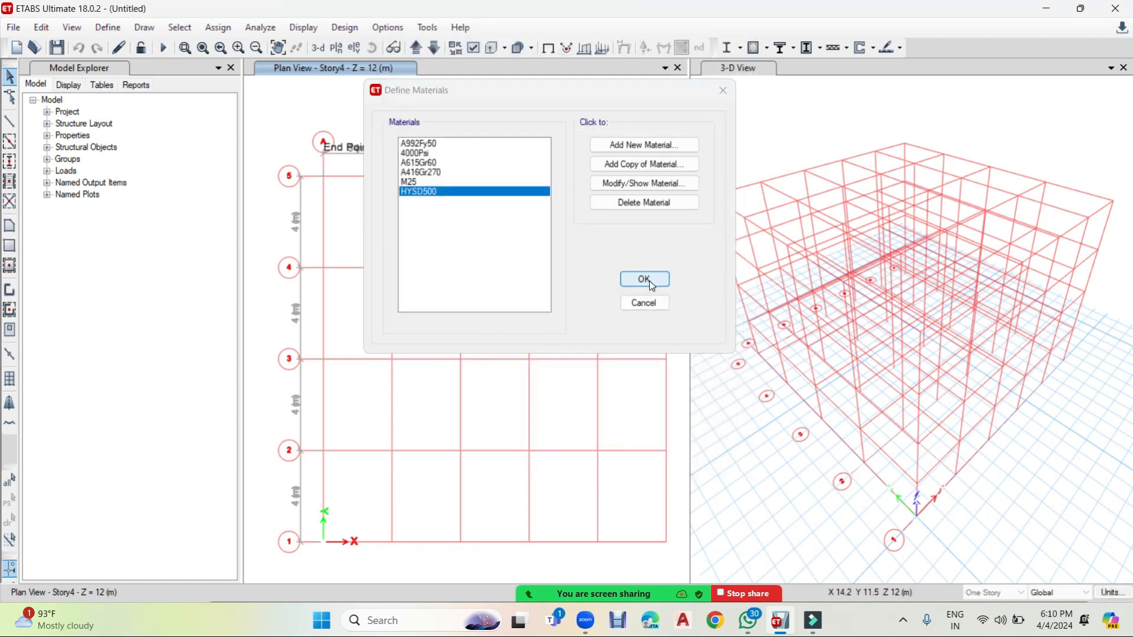
Step: Accept the material definitions and start adding a new frame section property
left_click(651, 286)
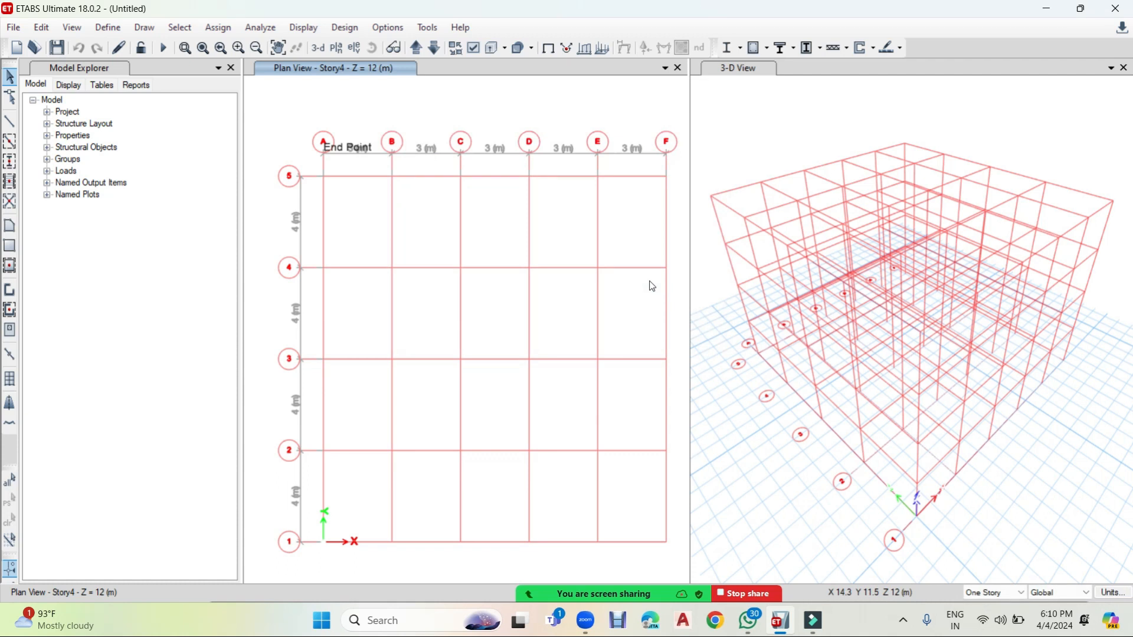
left_click(108, 28)
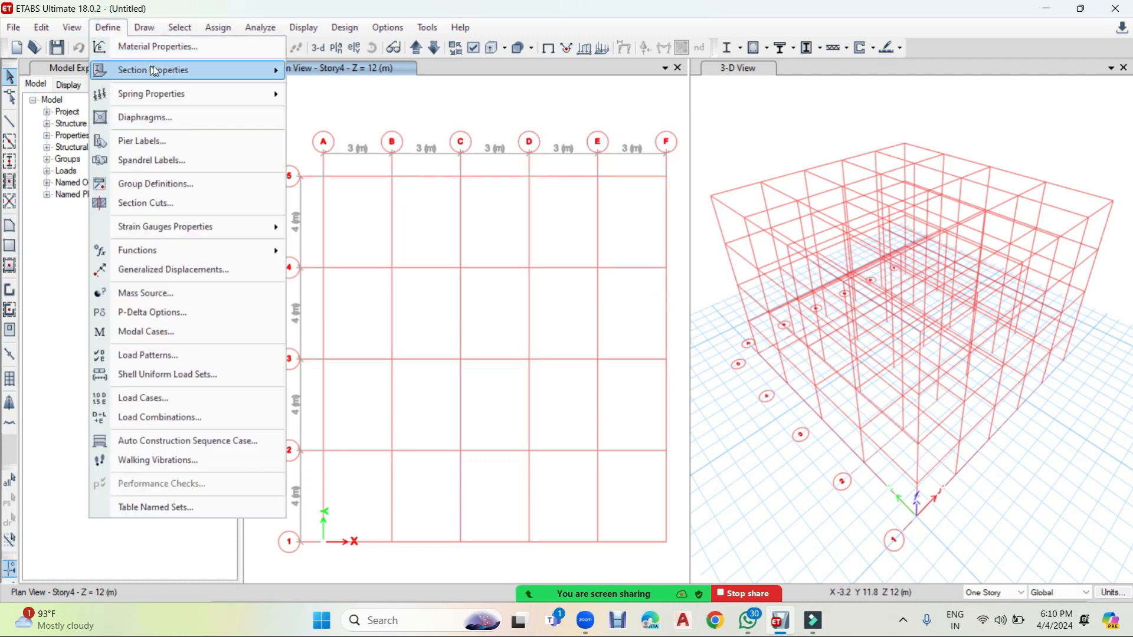
mouse_move(148, 70)
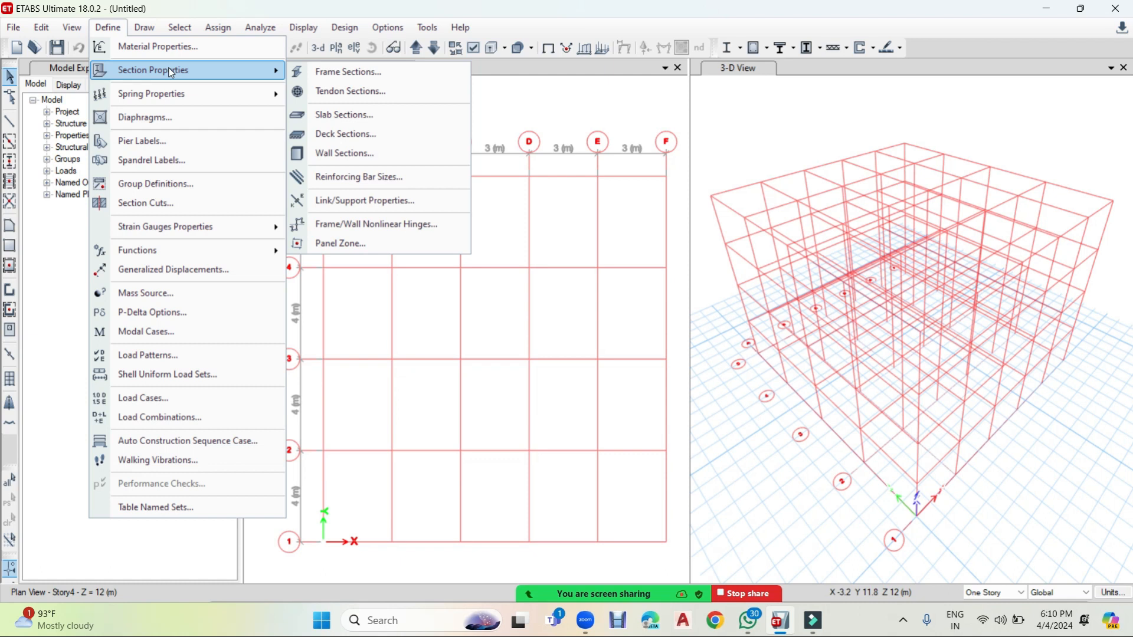
left_click(375, 72)
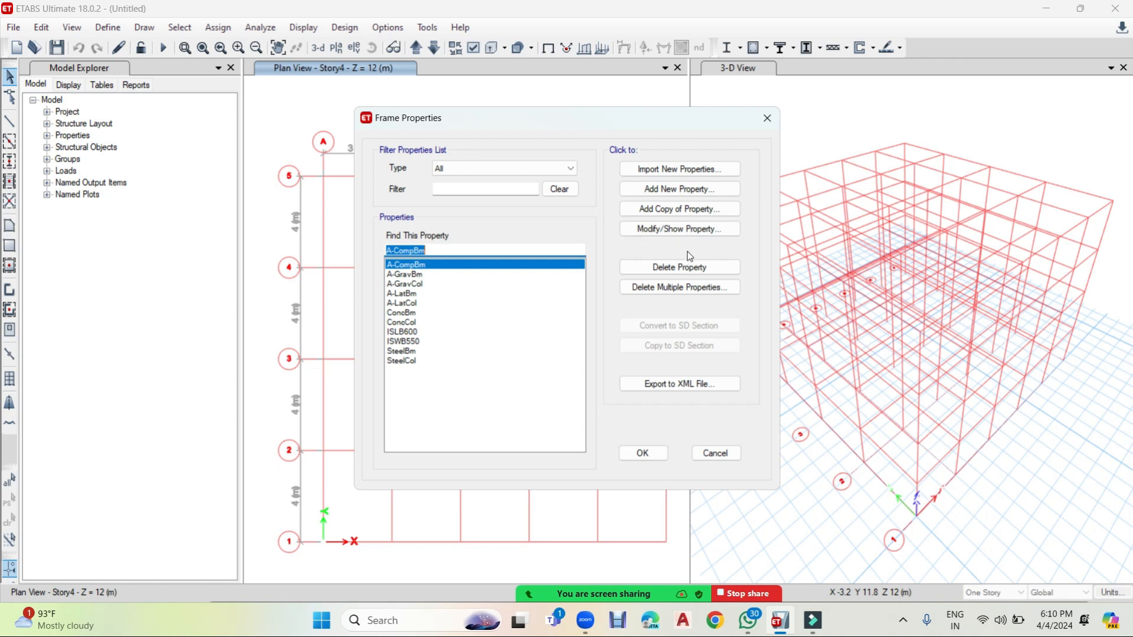
left_click(688, 192)
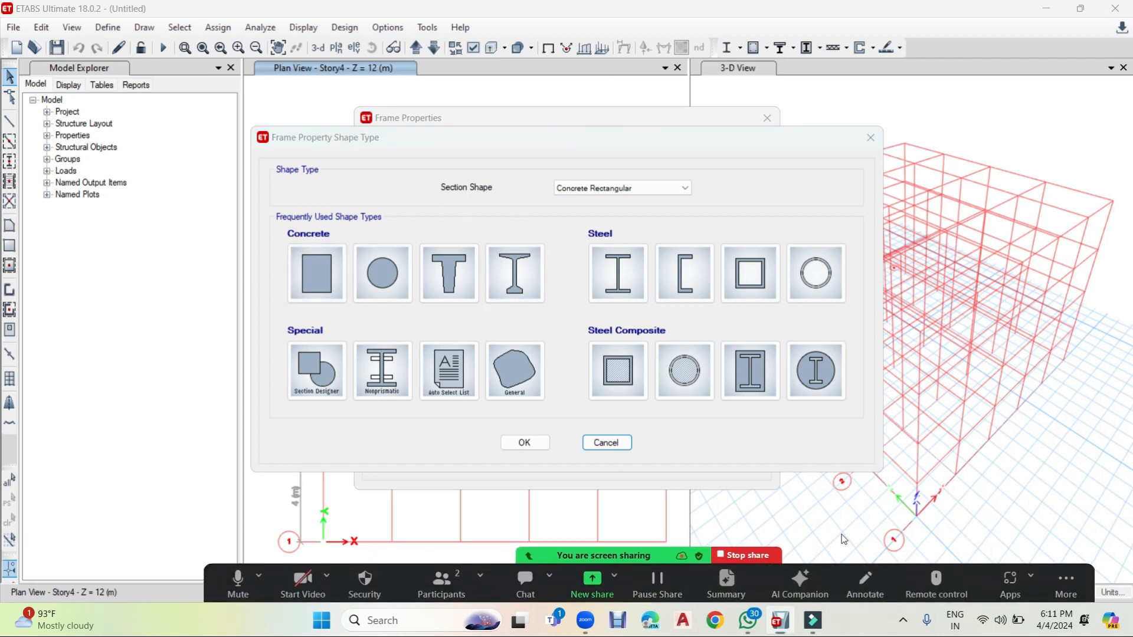
Step: Outline the Concrete, Steel, Steel Composite and Special shape groups with red rectangles using the Zoom screen annotation
left_click(865, 583)
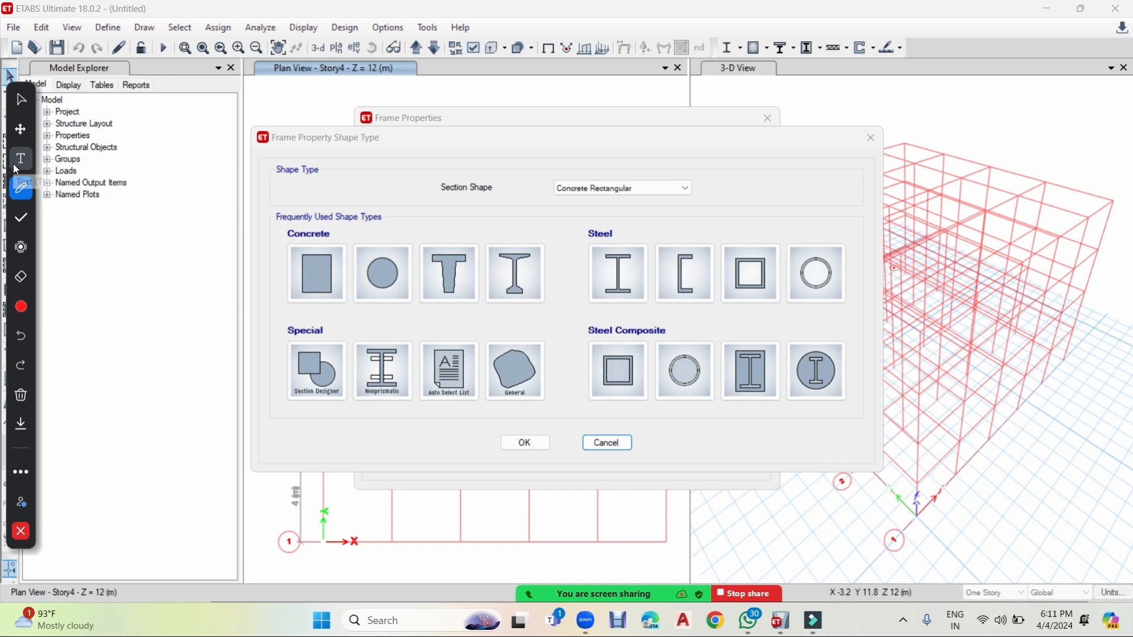
left_click(20, 188)
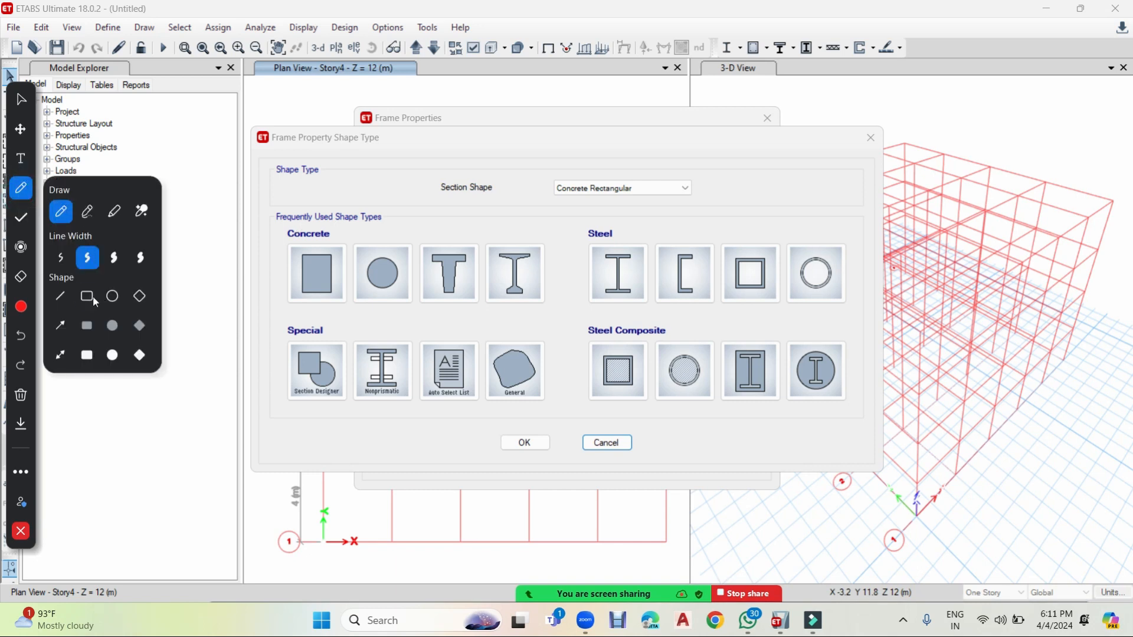
left_click(94, 300)
mouse_move(278, 238)
left_mouse_down()
mouse_move(356, 298)
mouse_move(555, 311)
left_mouse_up()
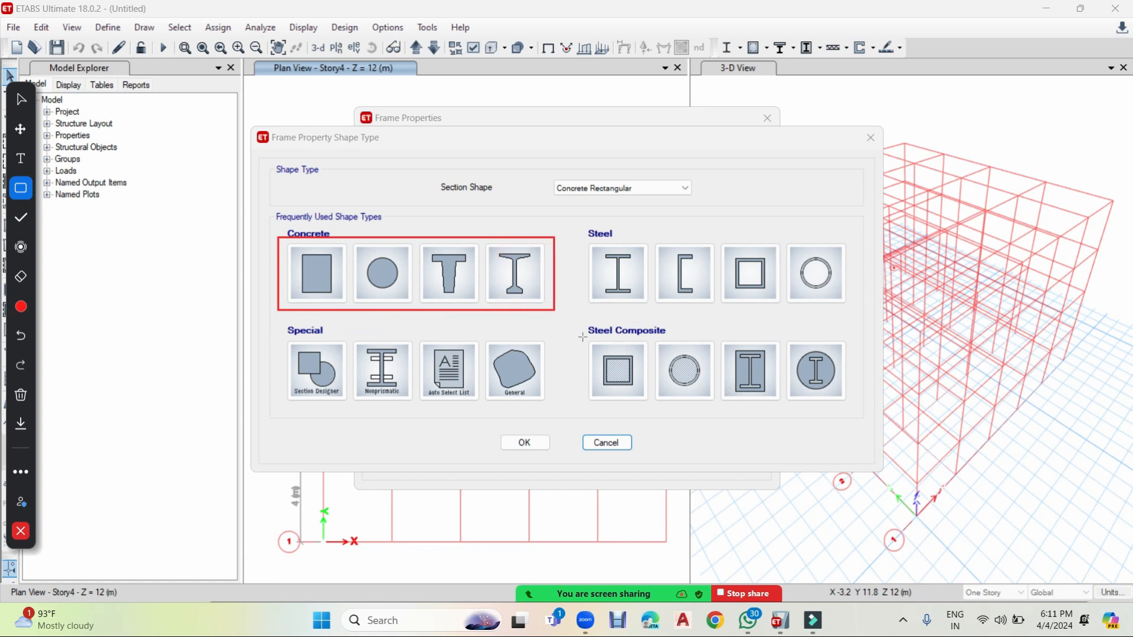
mouse_move(577, 237)
left_mouse_down()
mouse_move(613, 275)
mouse_move(769, 317)
mouse_move(862, 313)
left_mouse_up()
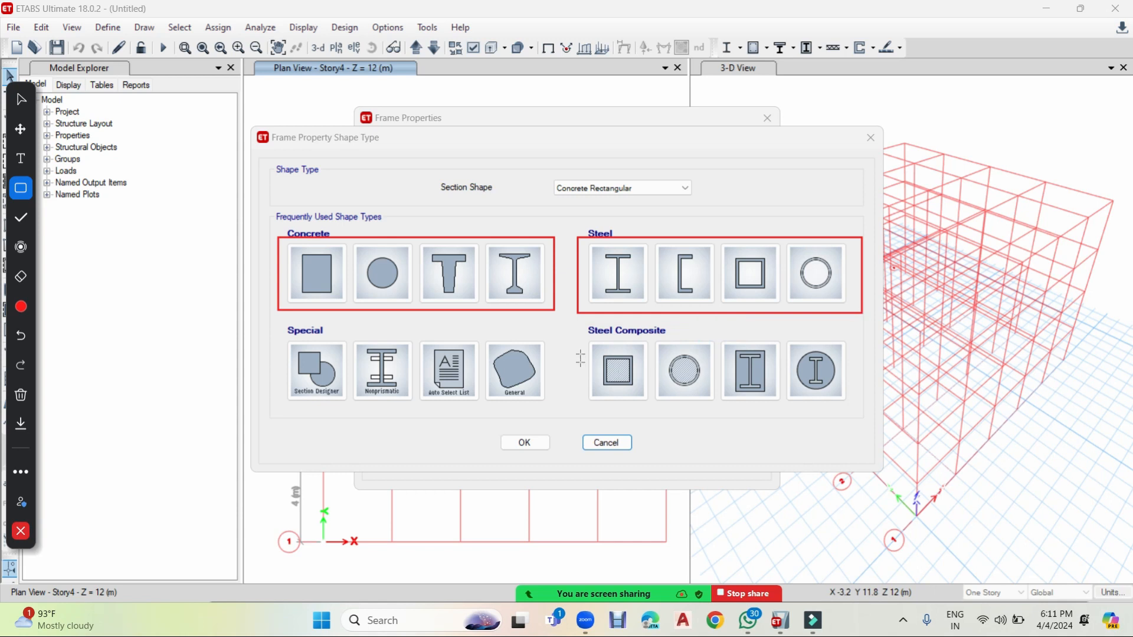
mouse_move(579, 338)
left_mouse_down()
mouse_move(713, 412)
mouse_move(865, 405)
left_mouse_up()
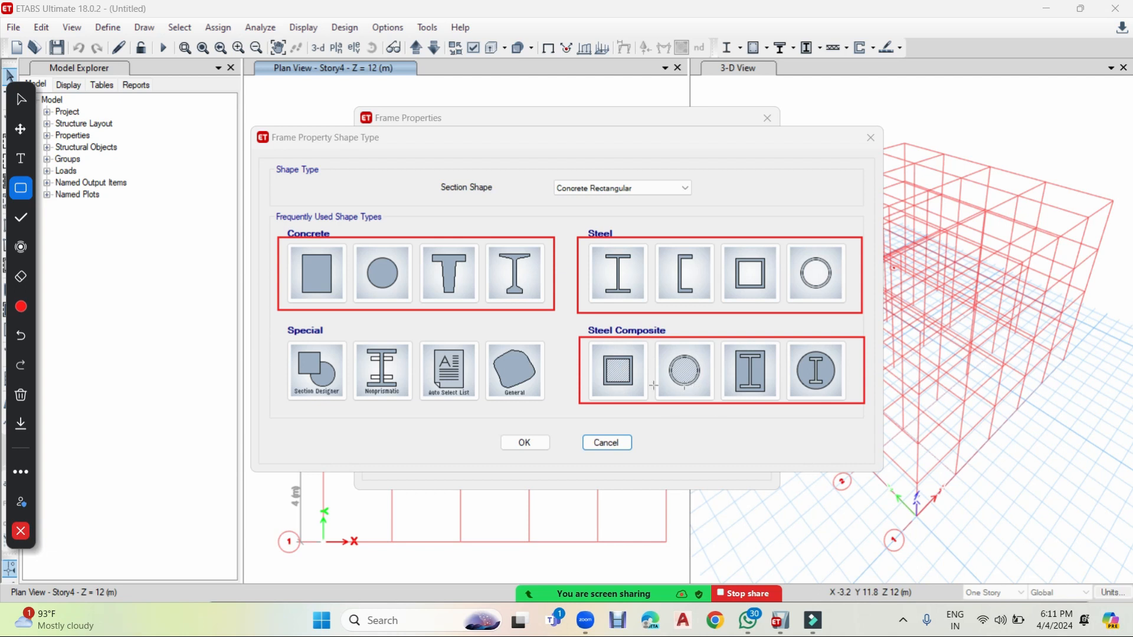
mouse_move(271, 327)
left_mouse_down()
mouse_move(312, 385)
mouse_move(451, 413)
mouse_move(546, 411)
left_mouse_up()
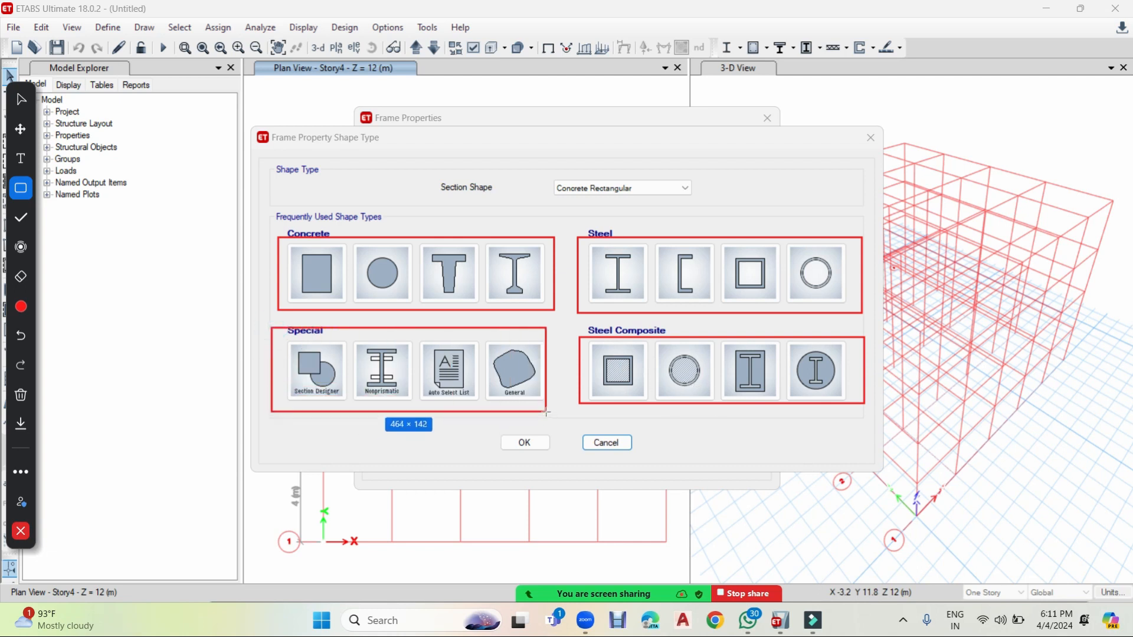
Step: Return to normal pointing and clear all the annotation drawings from the screen
left_click(21, 99)
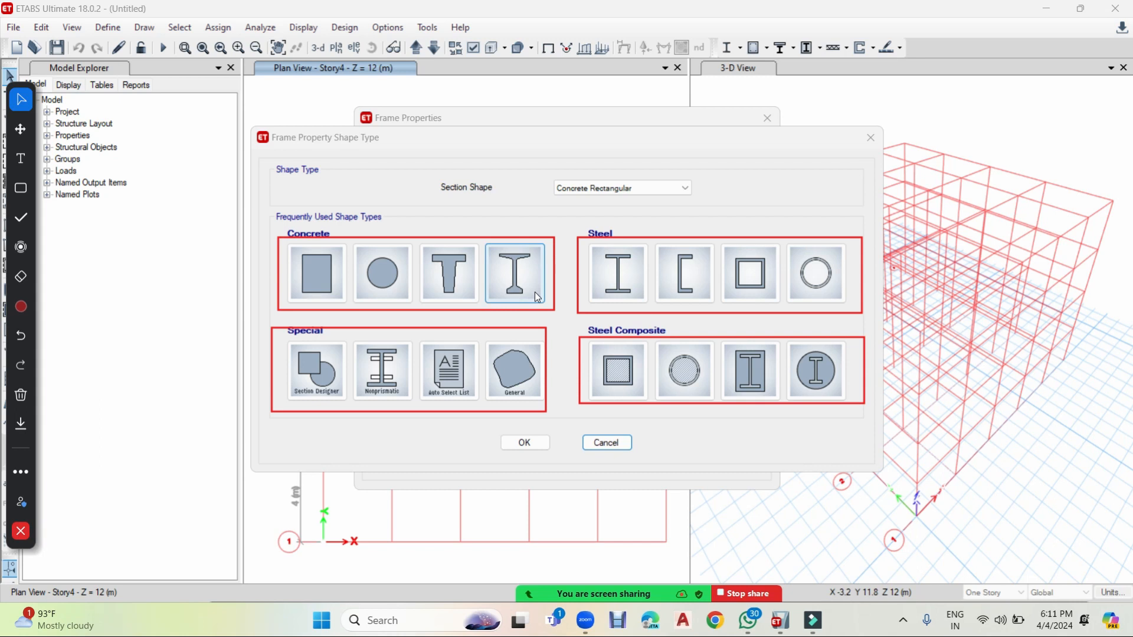
left_click(22, 393)
left_click(90, 400)
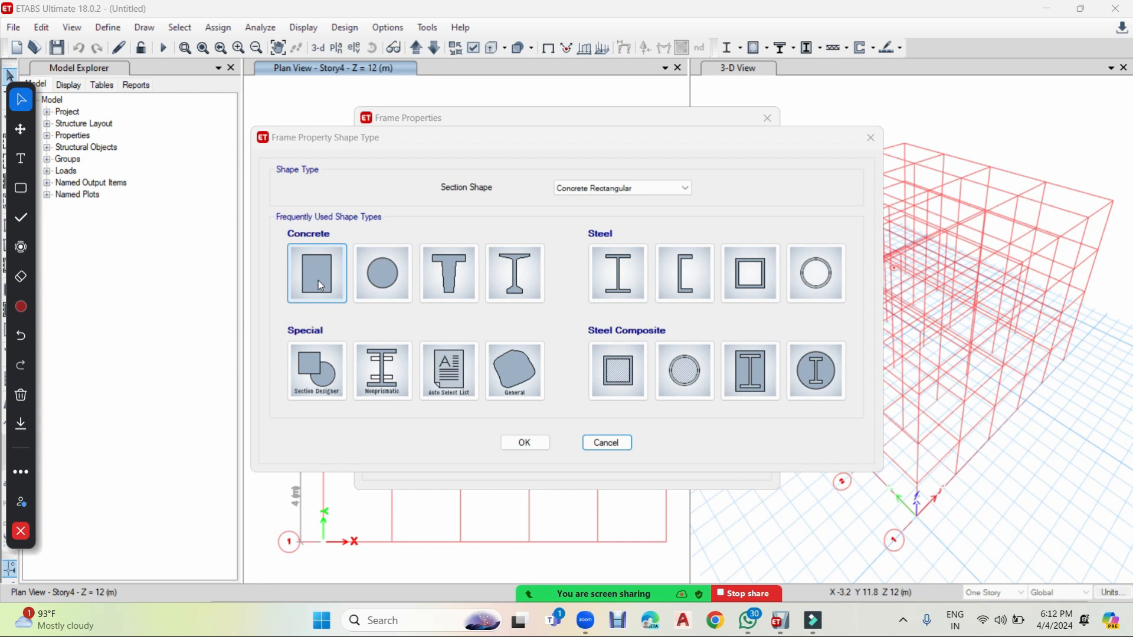
Step: Start a concrete rectangular frame section, name it C 9"X18", and assign it the M25 material
key("Escape")
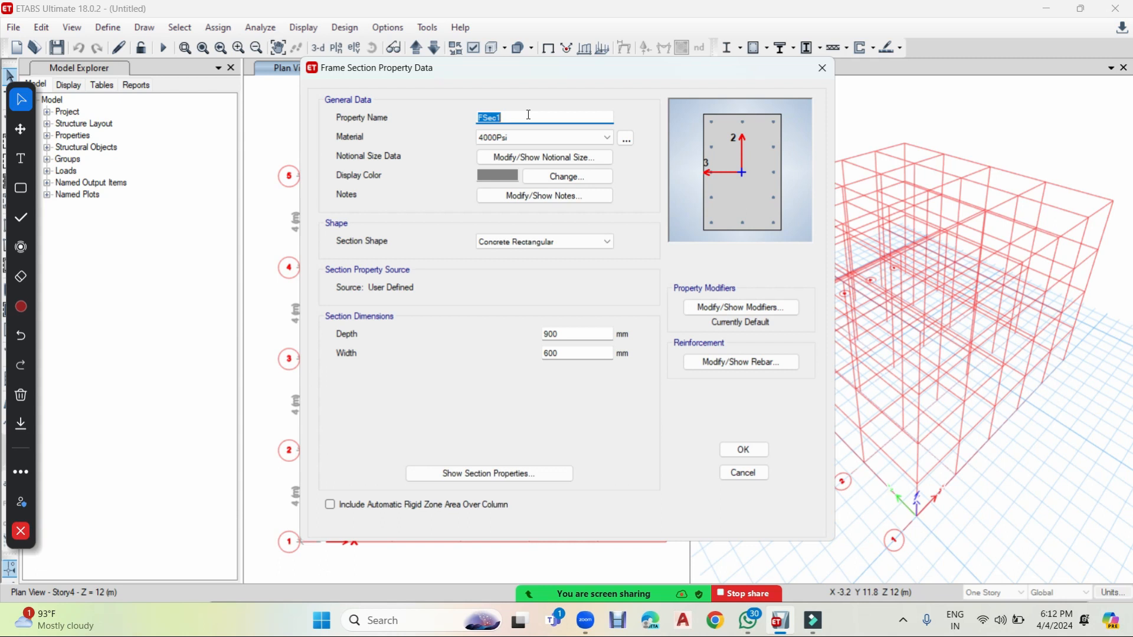
type("C 9\"X18\"")
left_click(543, 135)
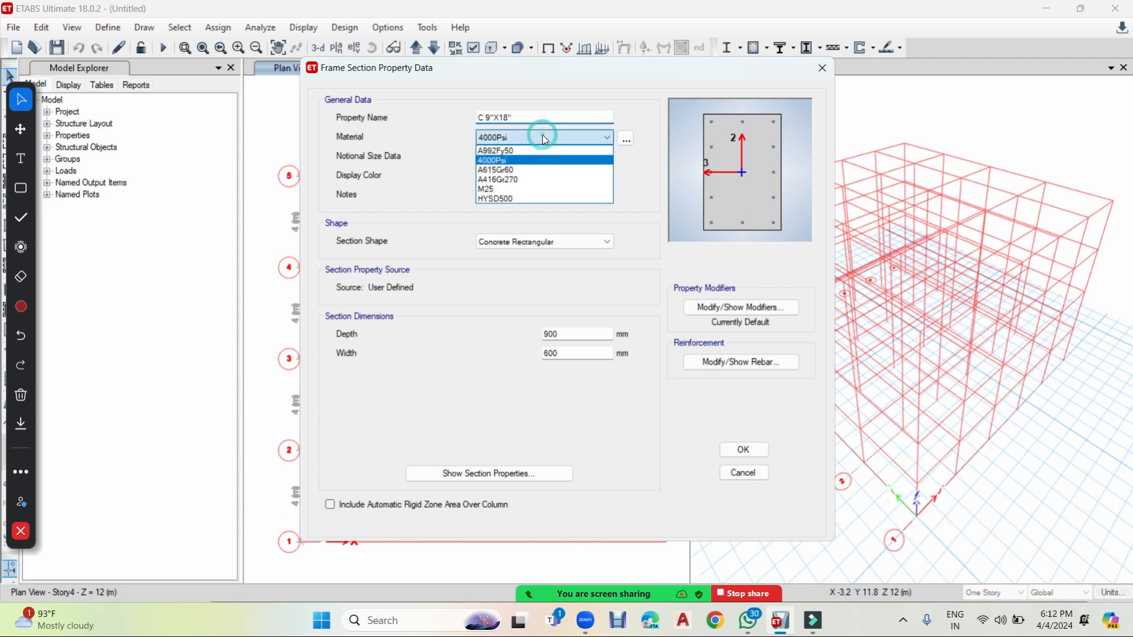
left_click(514, 188)
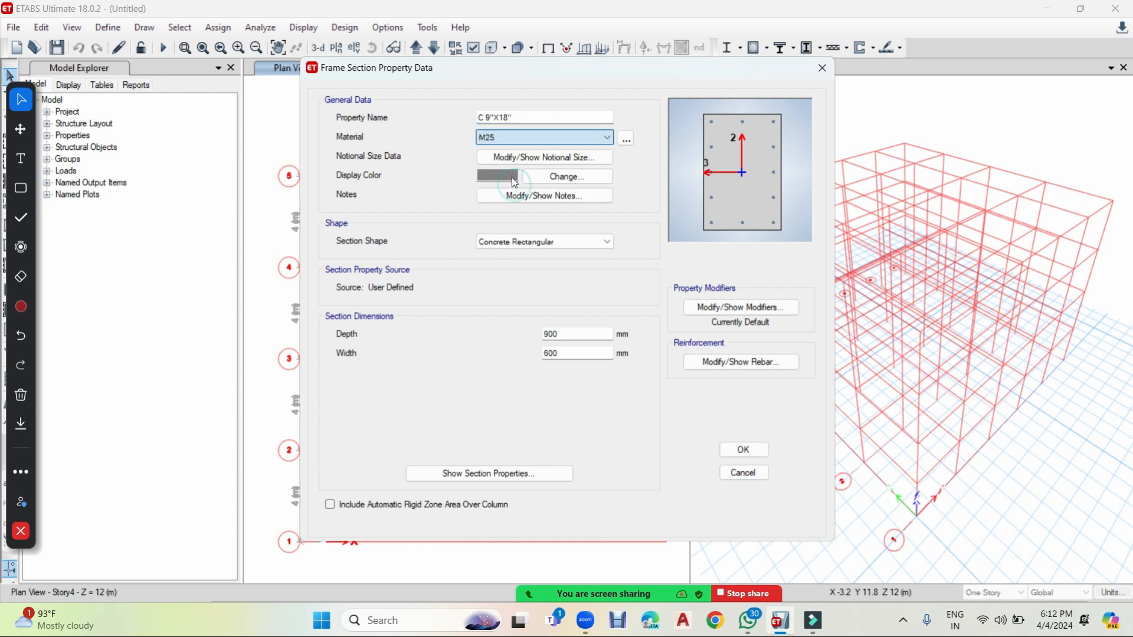
left_click(629, 144)
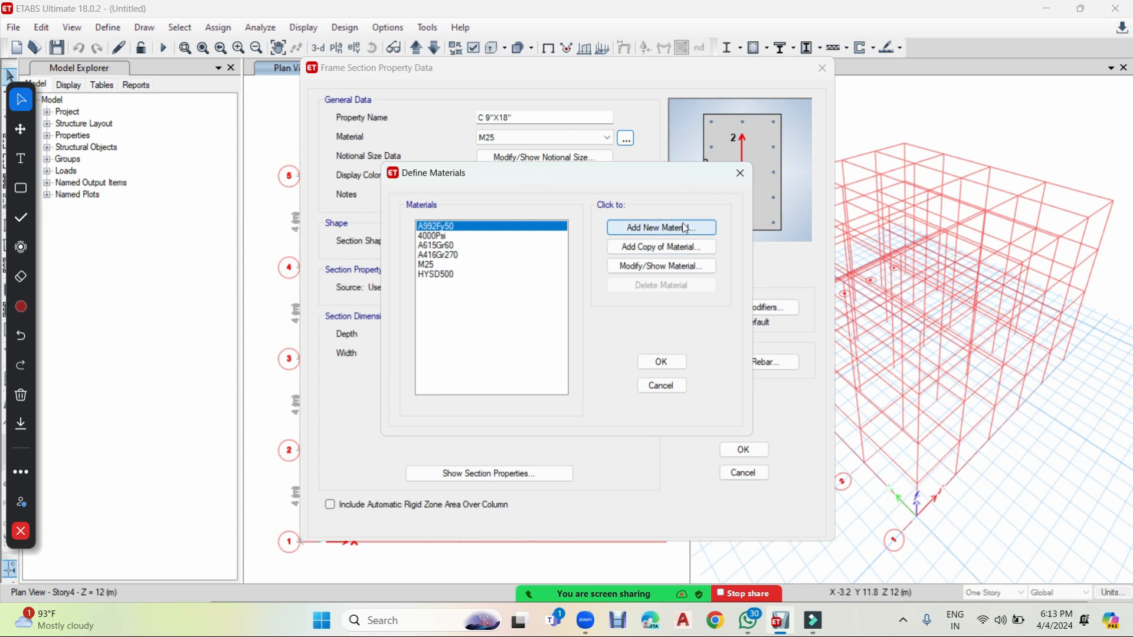
left_click(740, 174)
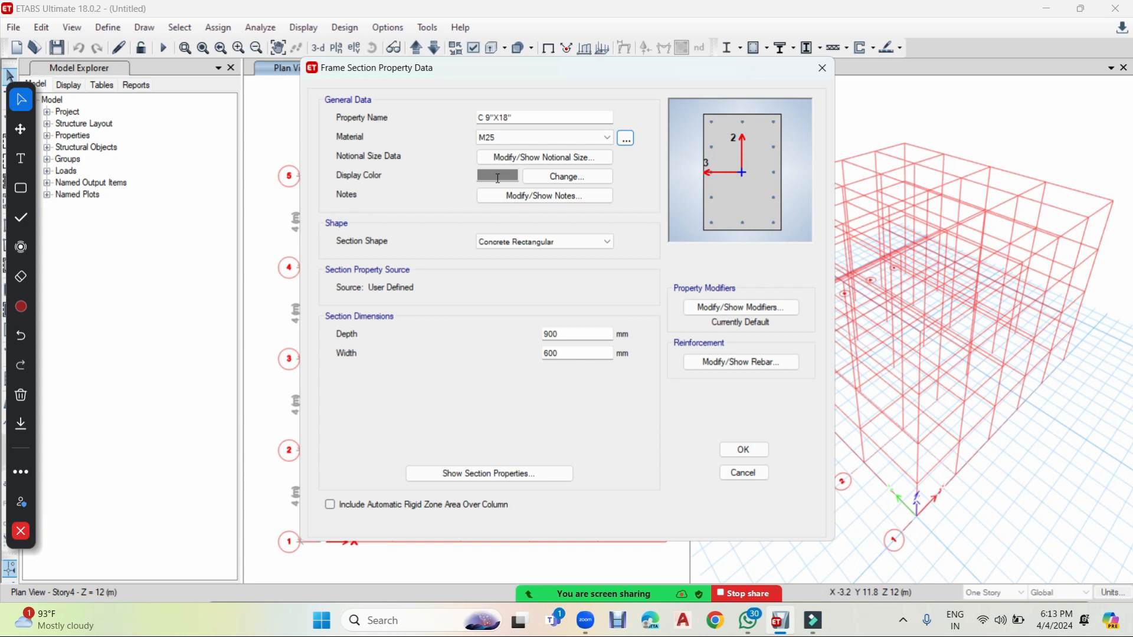
Step: Set the column section's display color to bright yellow-green and keep Concrete Rectangular as its section shape
left_click(566, 177)
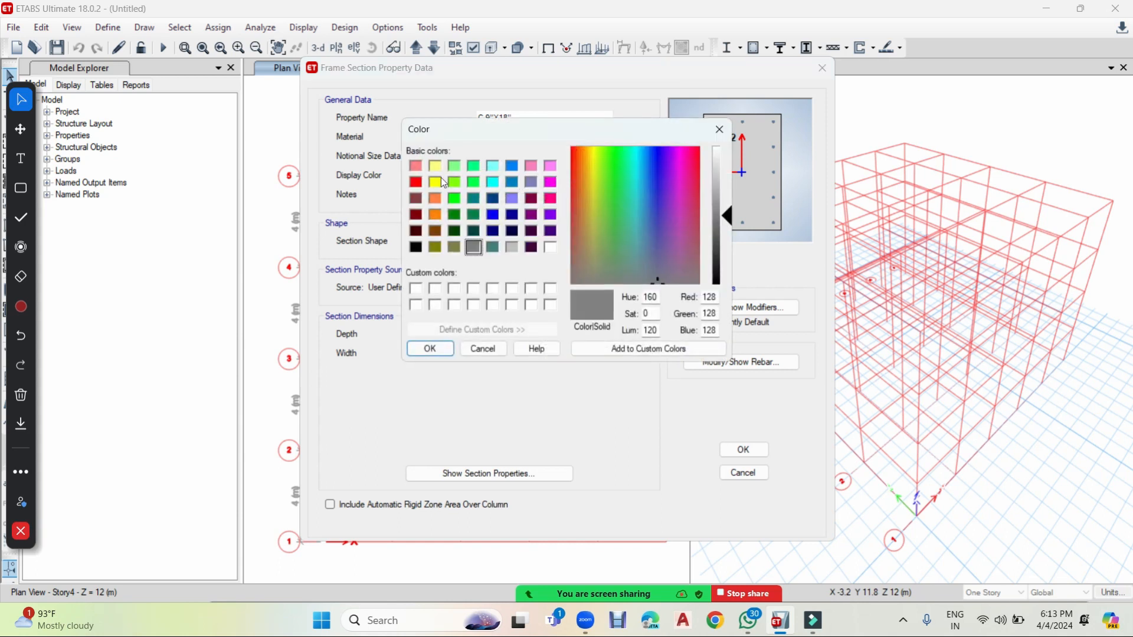
left_click(452, 183)
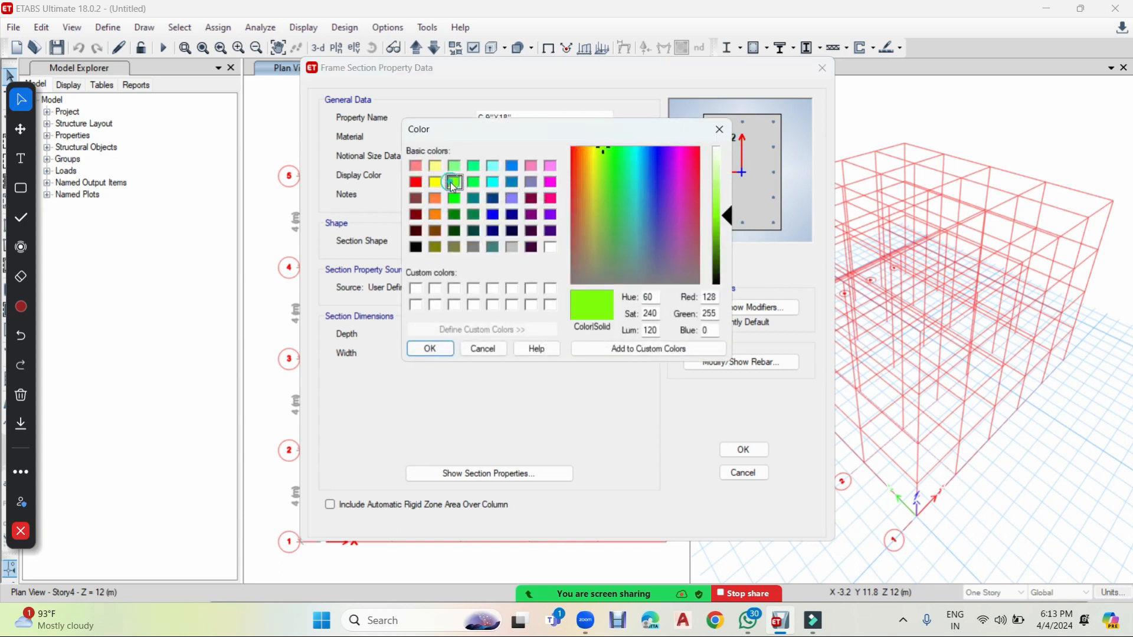
left_click(430, 348)
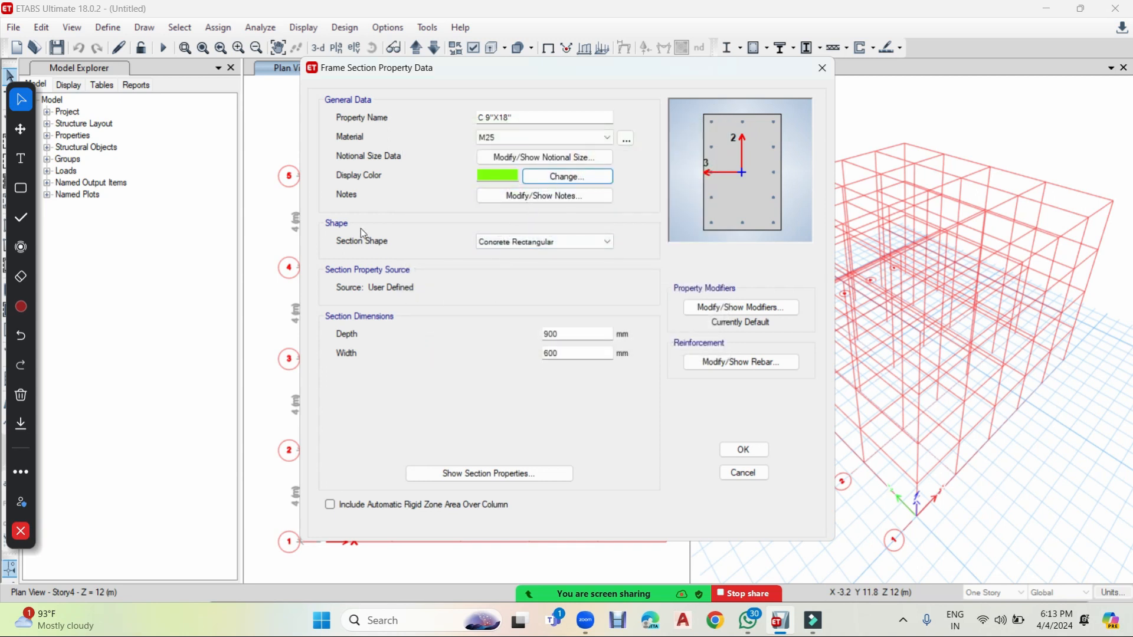
left_click(583, 245)
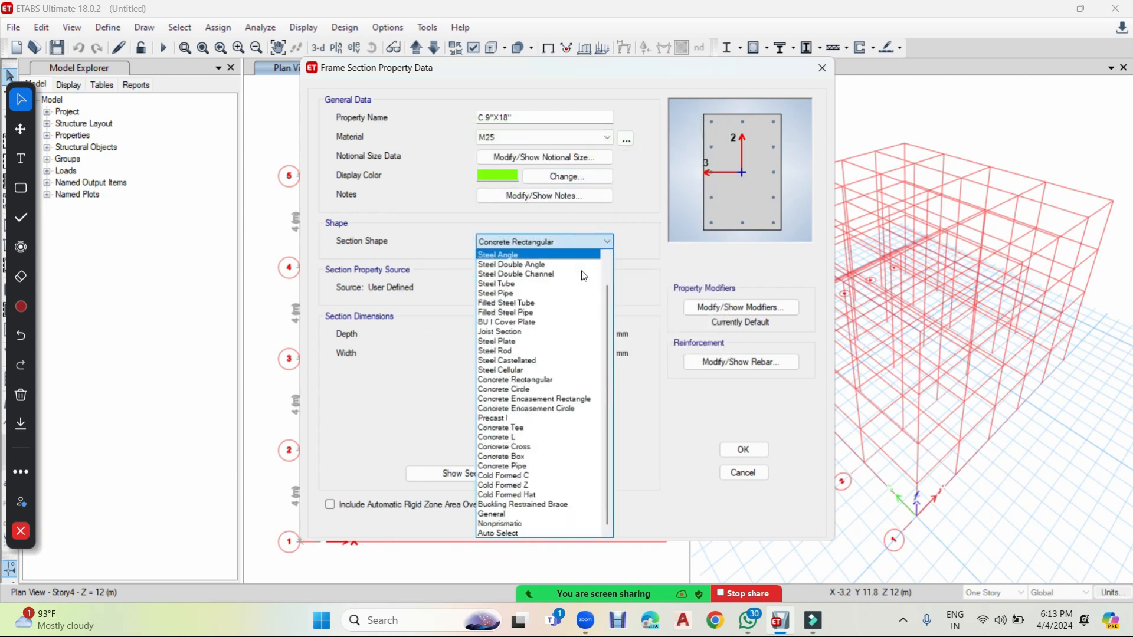
left_click(575, 380)
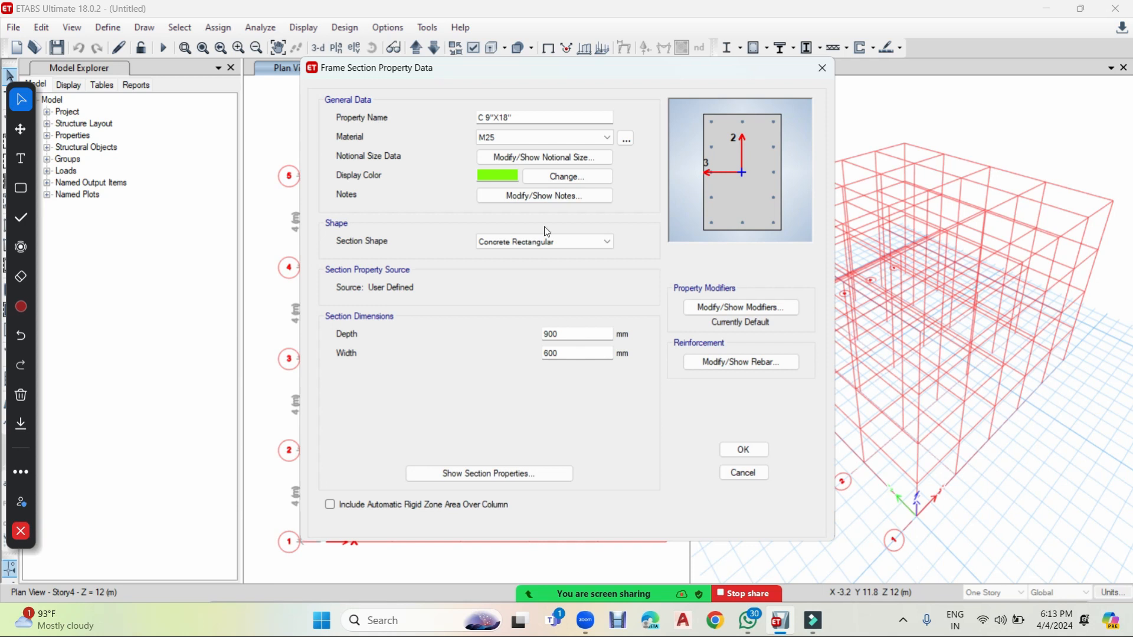
Step: Set the column section's depth to 18" (457.2 mm) and its width to 228.6 mm
left_click_drag(523, 117, 500, 118)
left_click_drag(590, 334, 459, 321)
type("18\"")
key("Return")
key("Tab")
type("228.6")
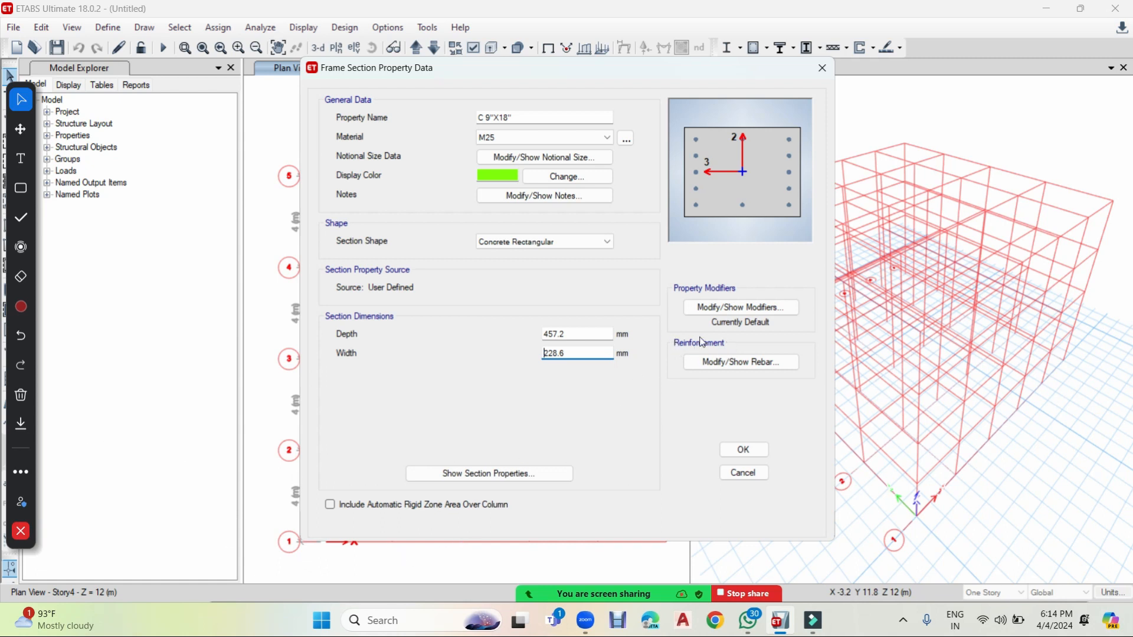
Step: Open the column section's reinforcement data and set the longitudinal bar material to HYSD500
left_click(757, 369)
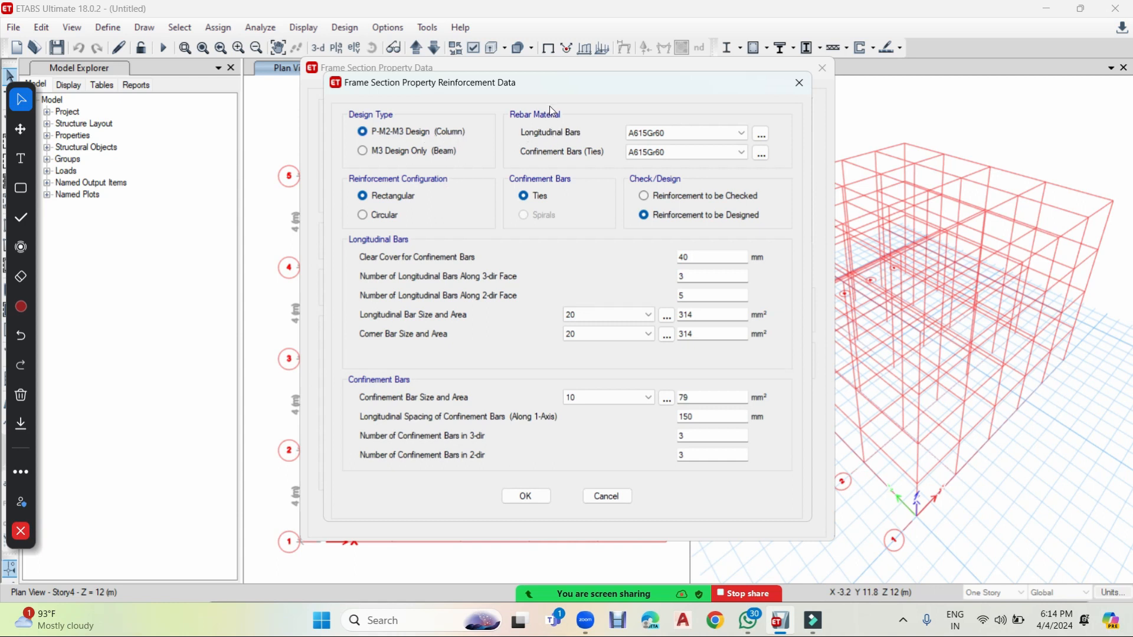
left_click(740, 135)
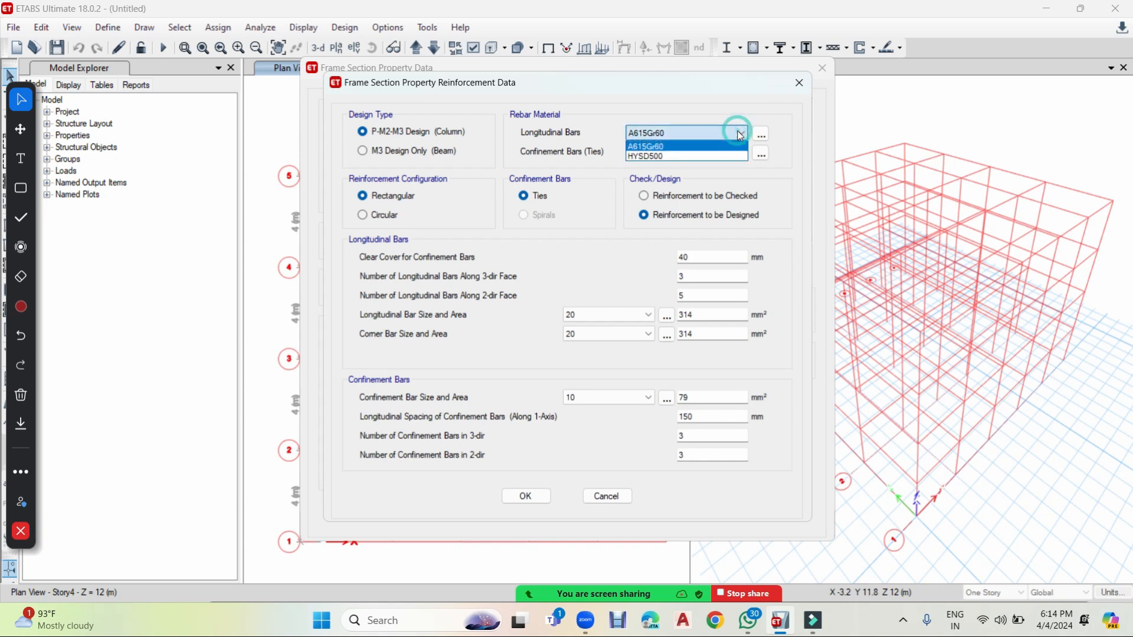
left_click(687, 157)
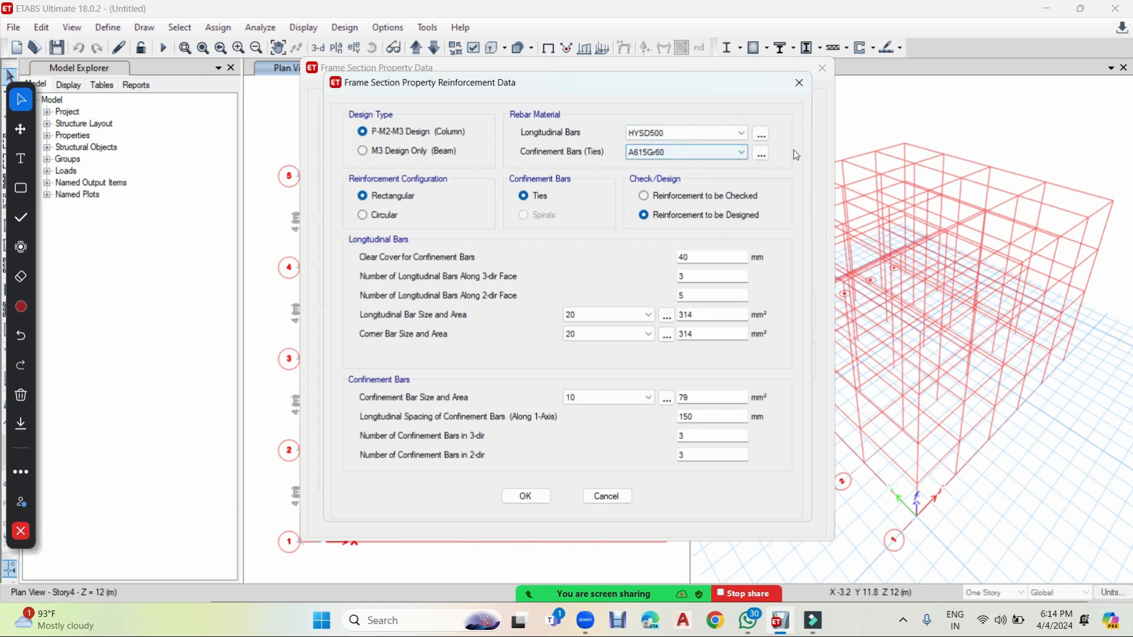
Step: Add an Indian HYSD Grade 415 rebar material with a weight per unit volume of 78.5 kN/m³ and accept the material definitions
left_click(761, 152)
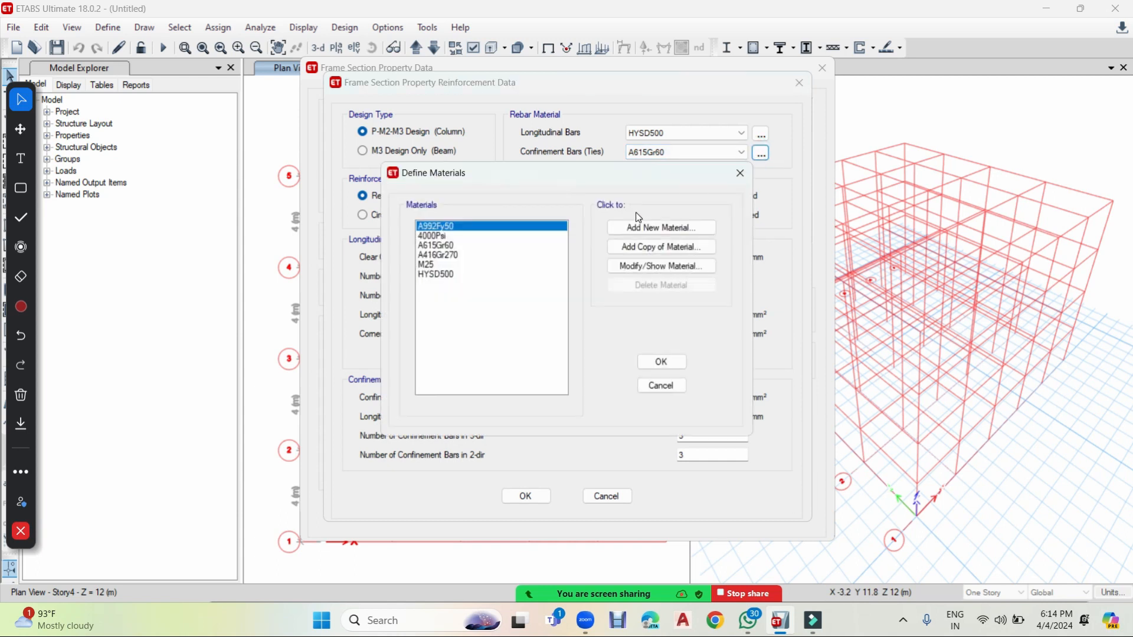
left_click(647, 229)
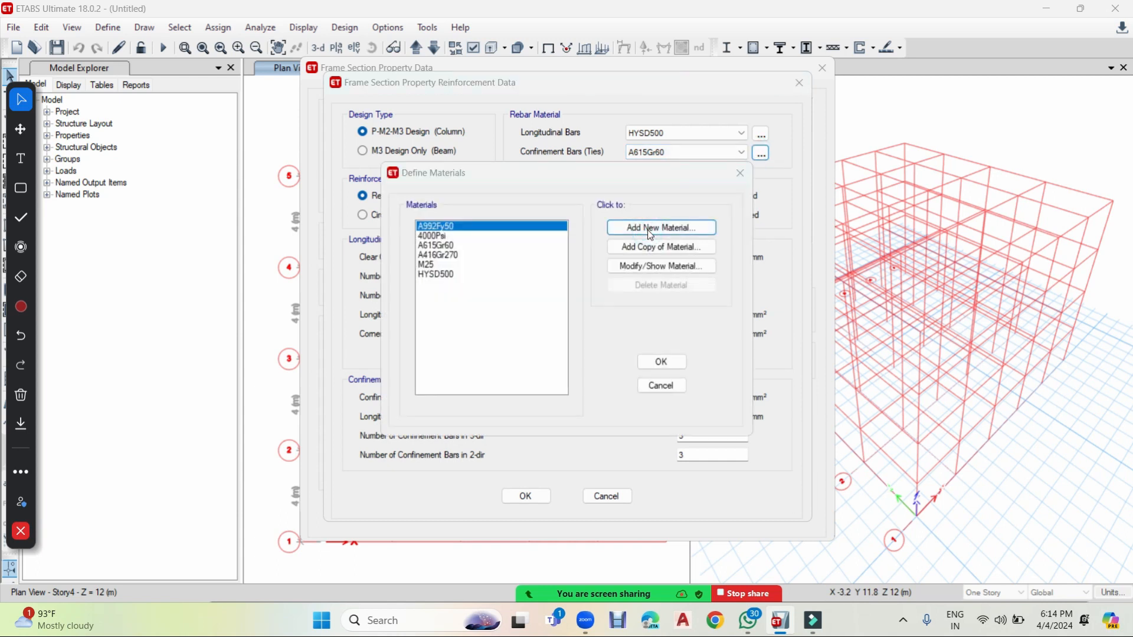
left_click(575, 322)
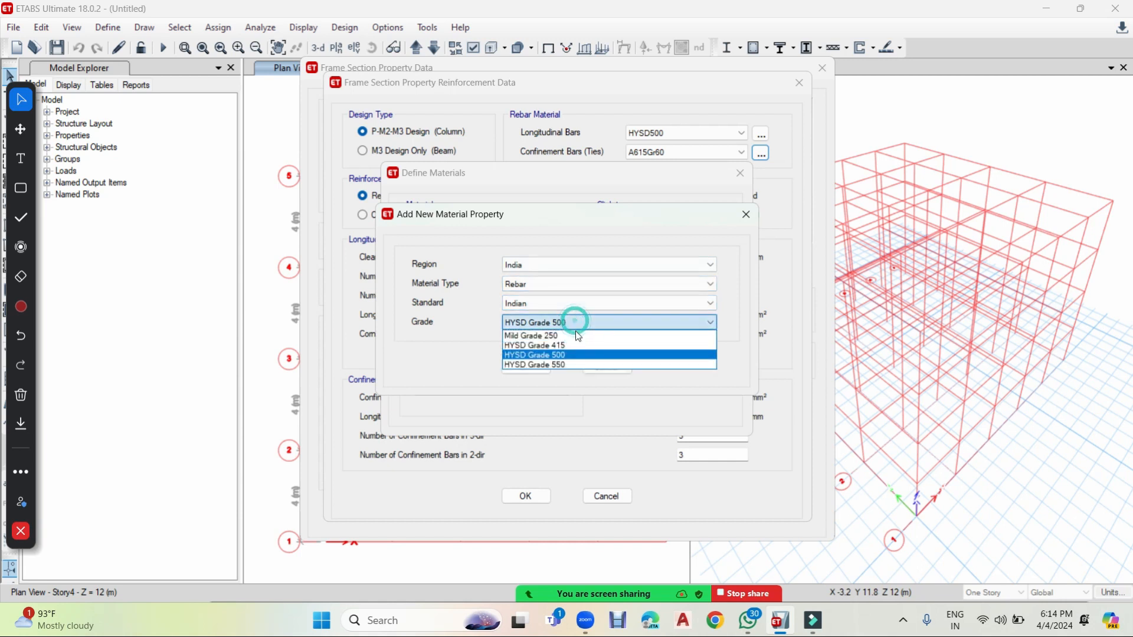
left_click(561, 346)
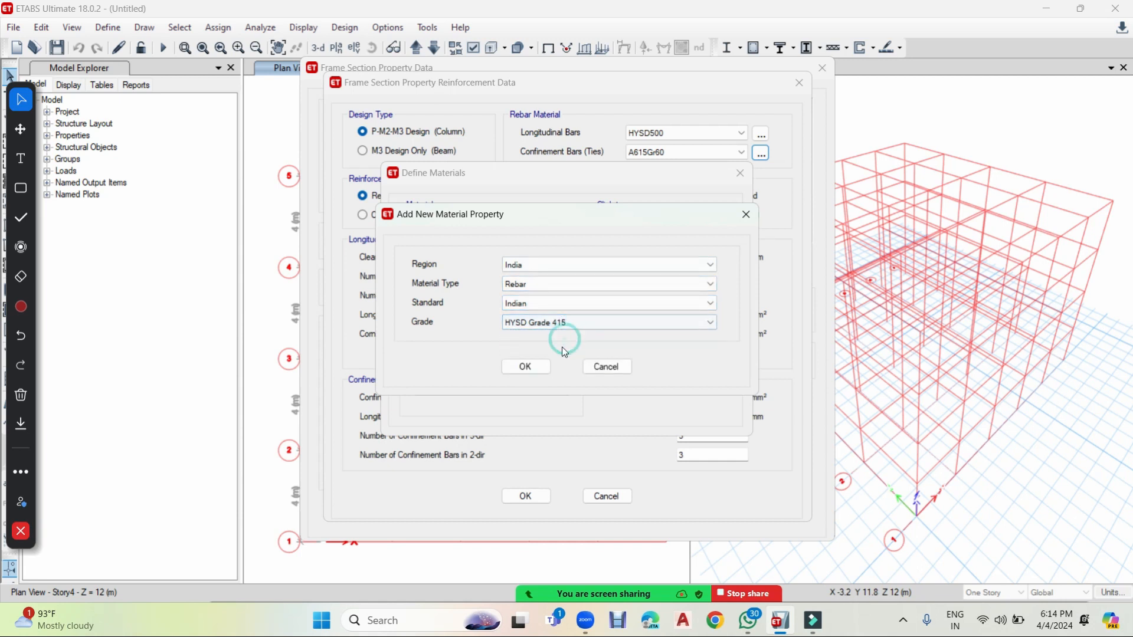
left_click(535, 369)
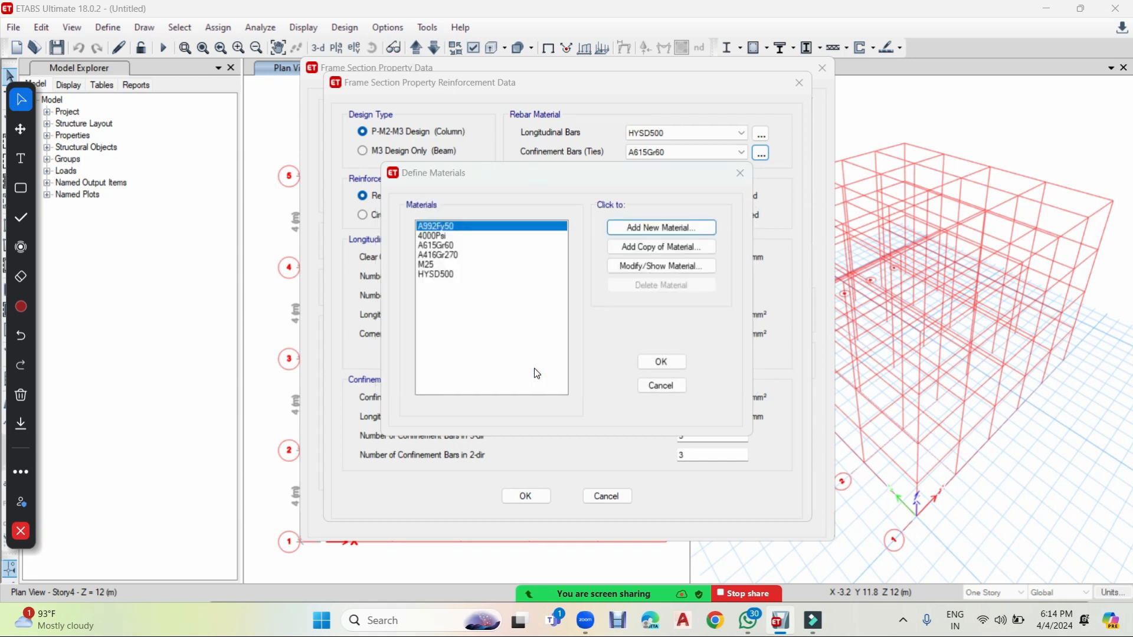
double_click(643, 225)
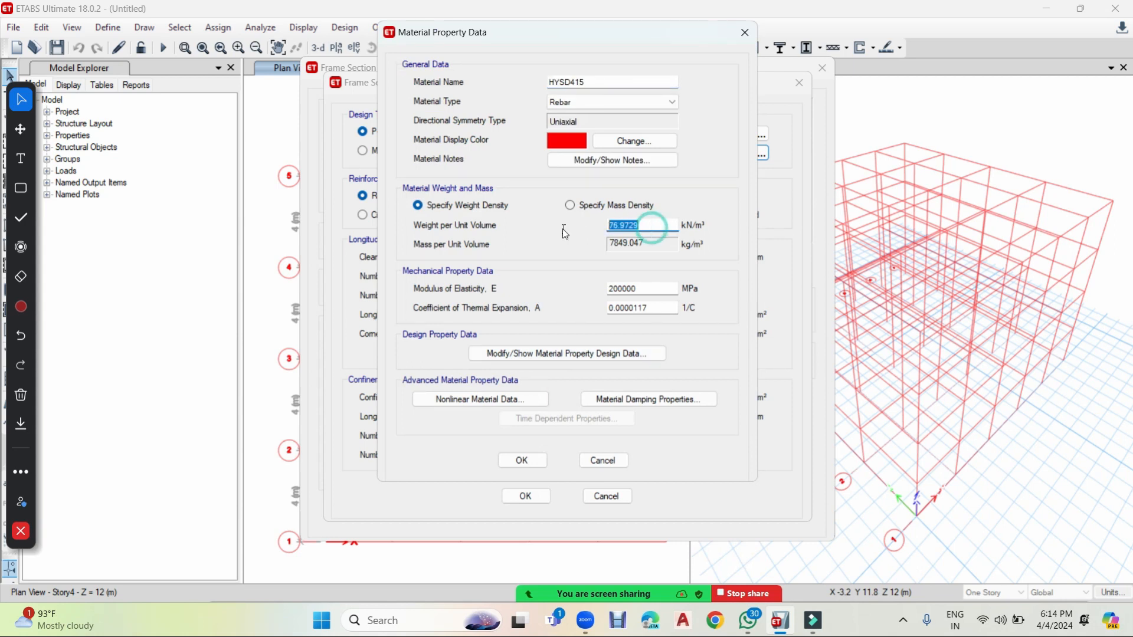
type("78.5")
left_click(519, 464)
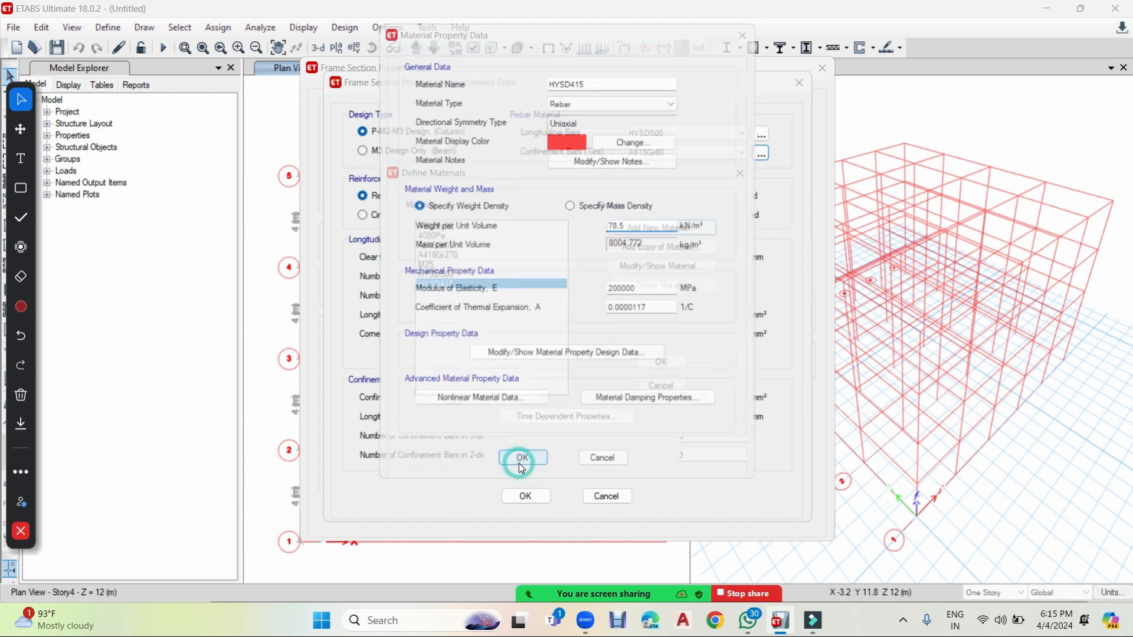
left_click(677, 368)
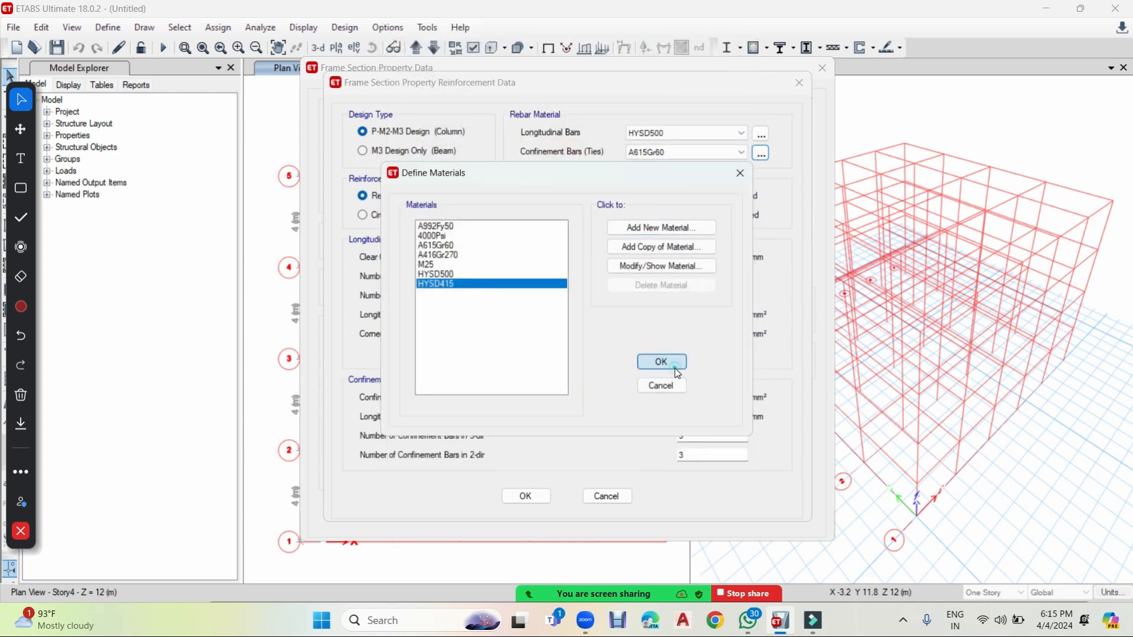
Step: Set the confinement bar material to HYSD415 and choose Reinforcement to be Checked for the column
left_click(687, 151)
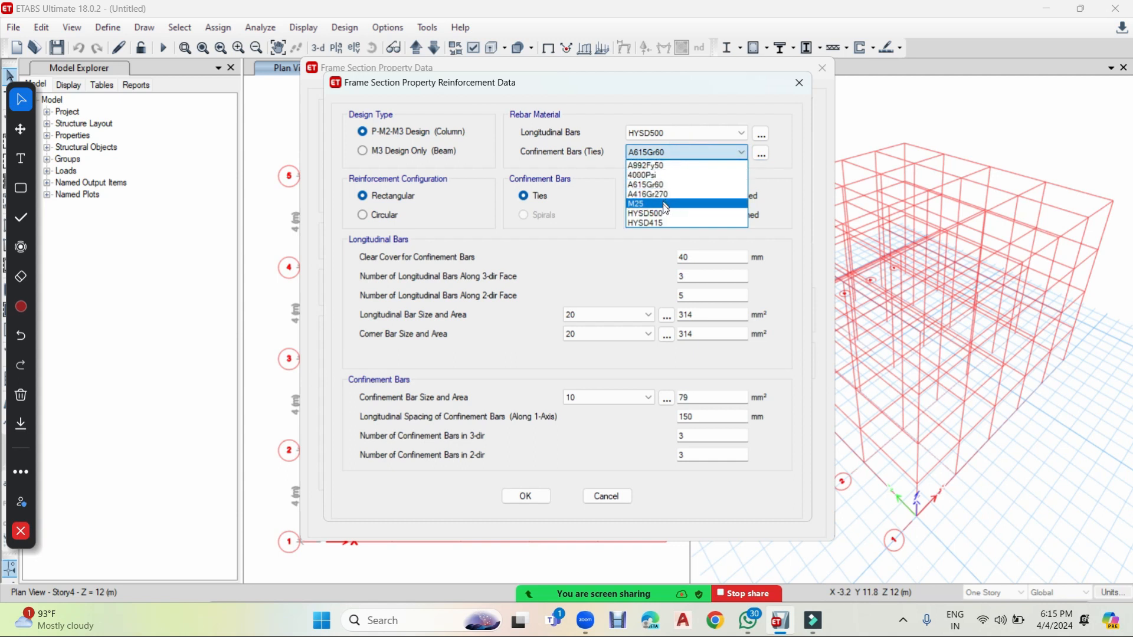
left_click(663, 223)
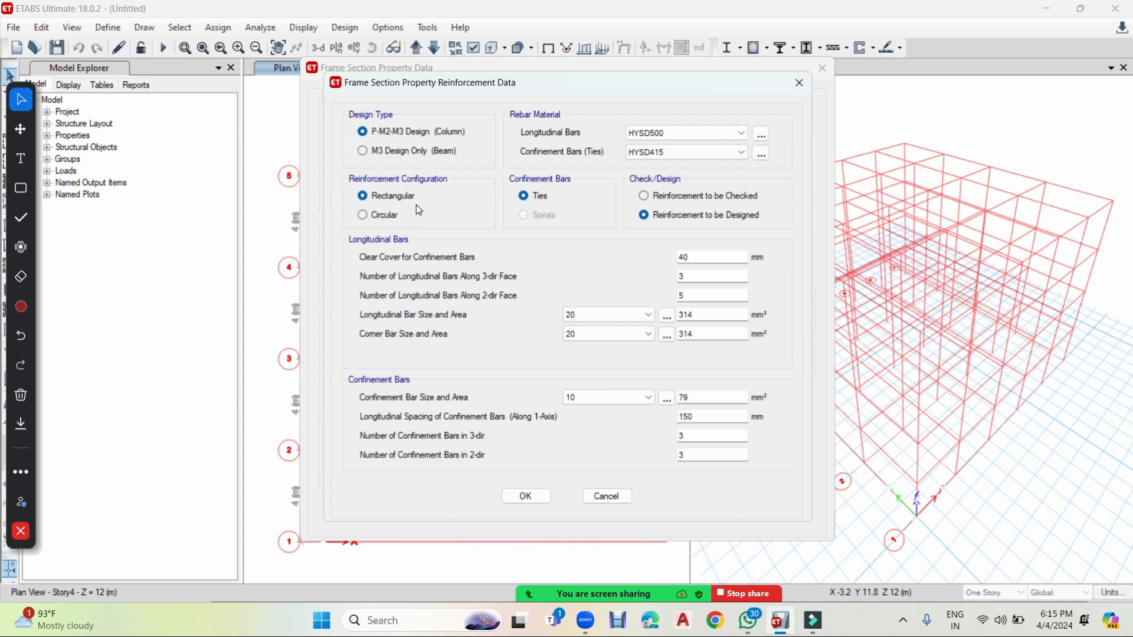
left_click(647, 201)
left_click_drag(689, 80, 530, 46)
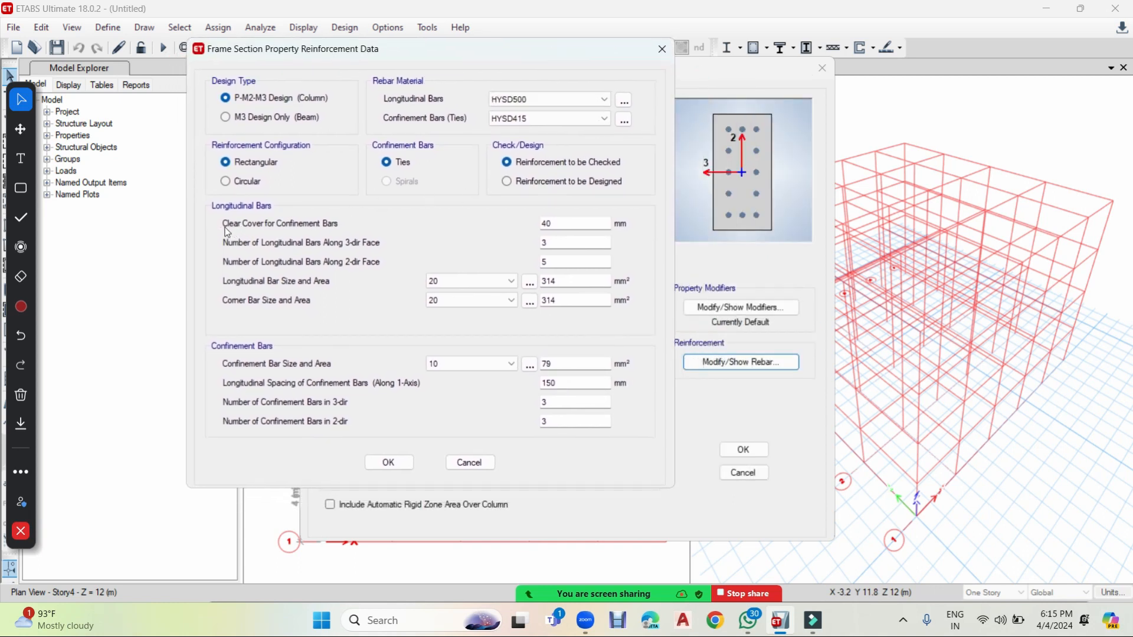
Step: Set the number of longitudinal bars to 3 along the 2-dir face, keeping 3 along the 3-dir face and 40 mm cover
double_click(581, 223)
double_click(570, 259)
double_click(583, 240)
type("3")
Step: Set both the longitudinal bar size and the corner bar size to 12
left_click(496, 282)
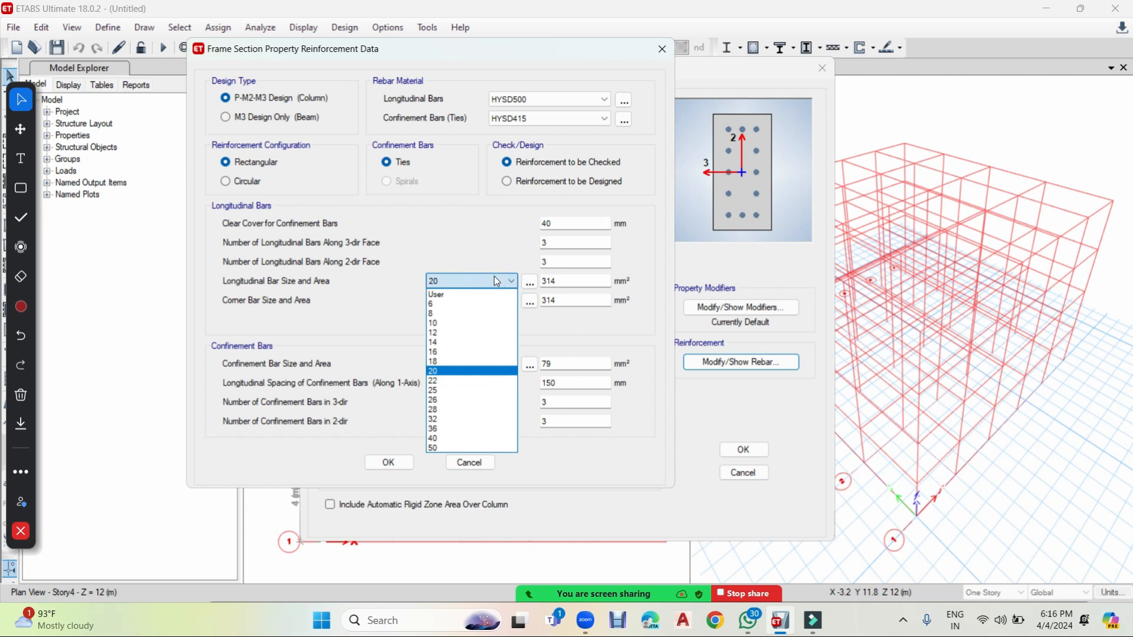
left_click(463, 332)
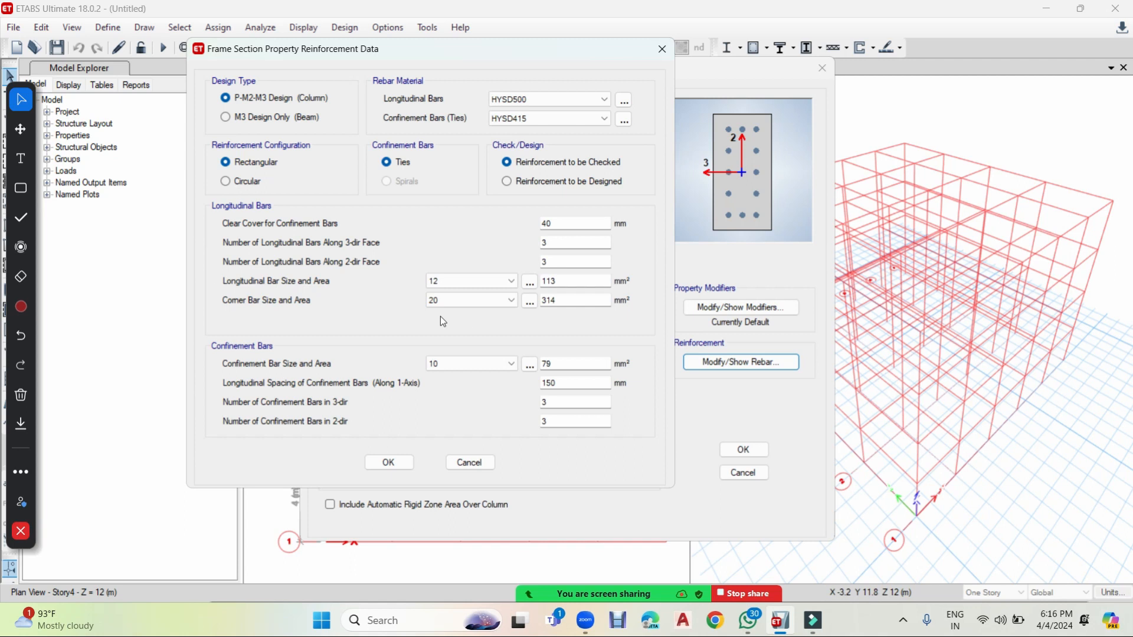
left_click(472, 300)
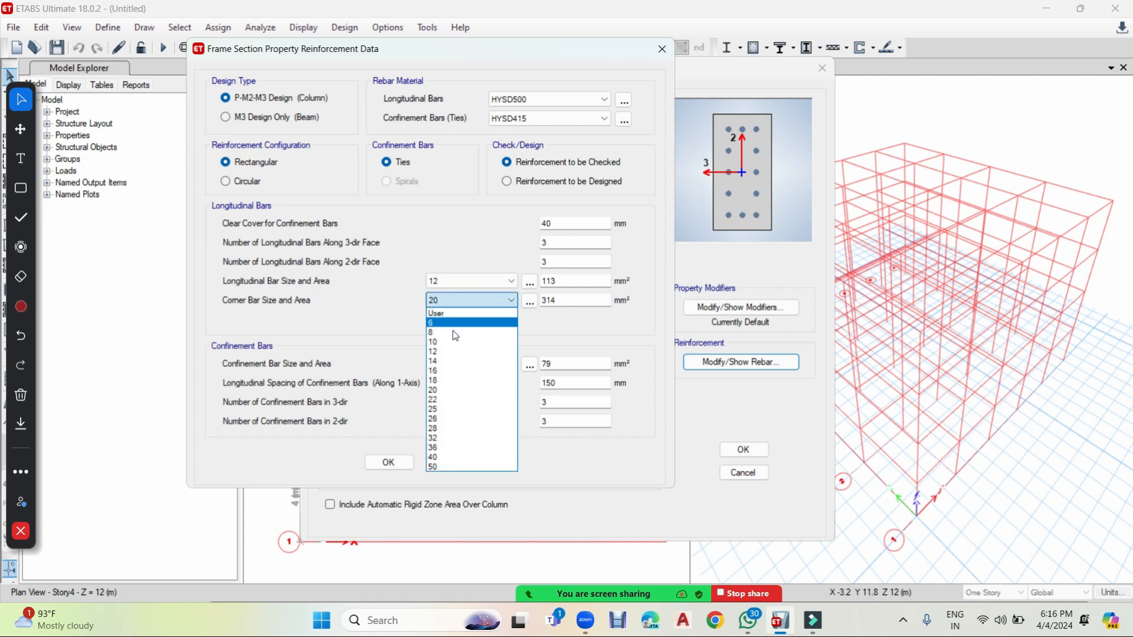
left_click(447, 352)
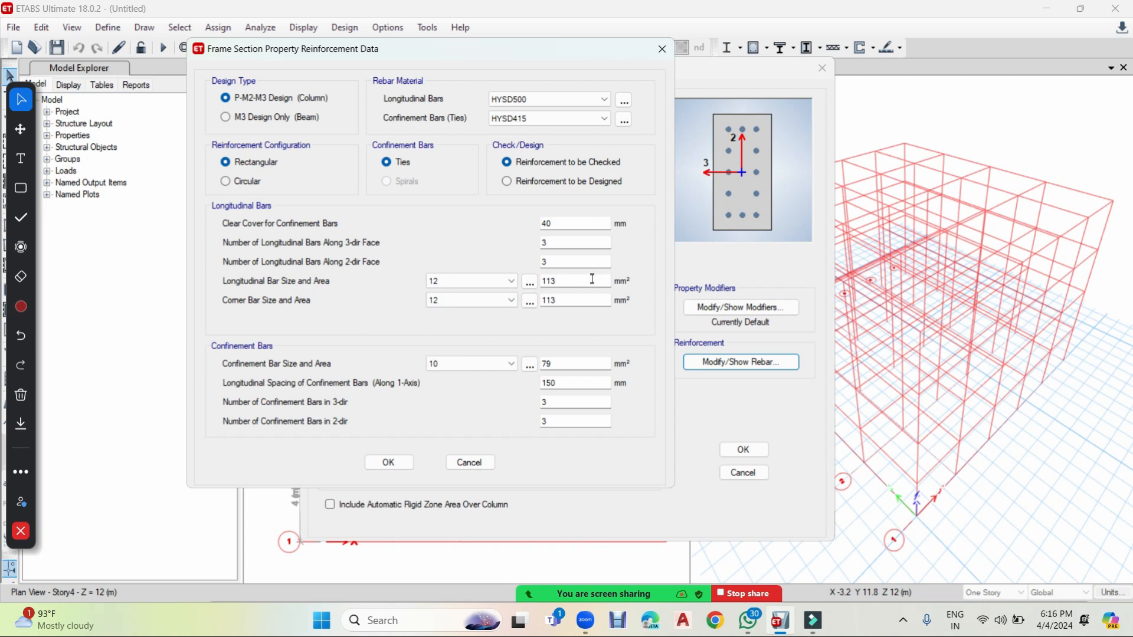
Step: Review the bar areas and diameters in the reinforcing bar size table
left_click(529, 284)
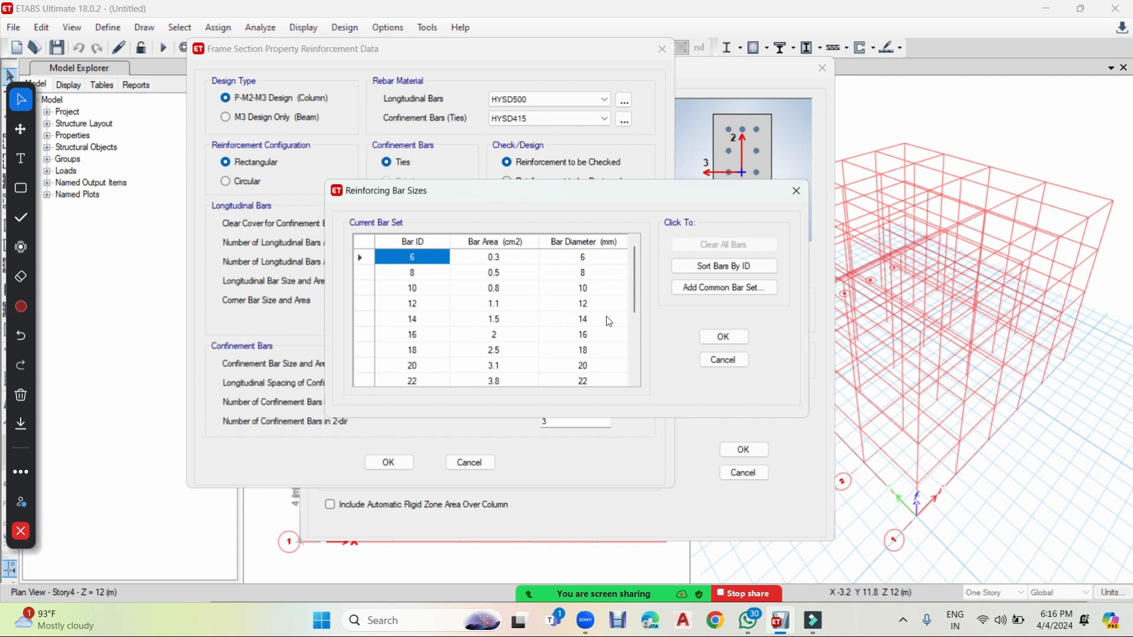
left_click_drag(634, 275, 641, 346)
left_click(796, 190)
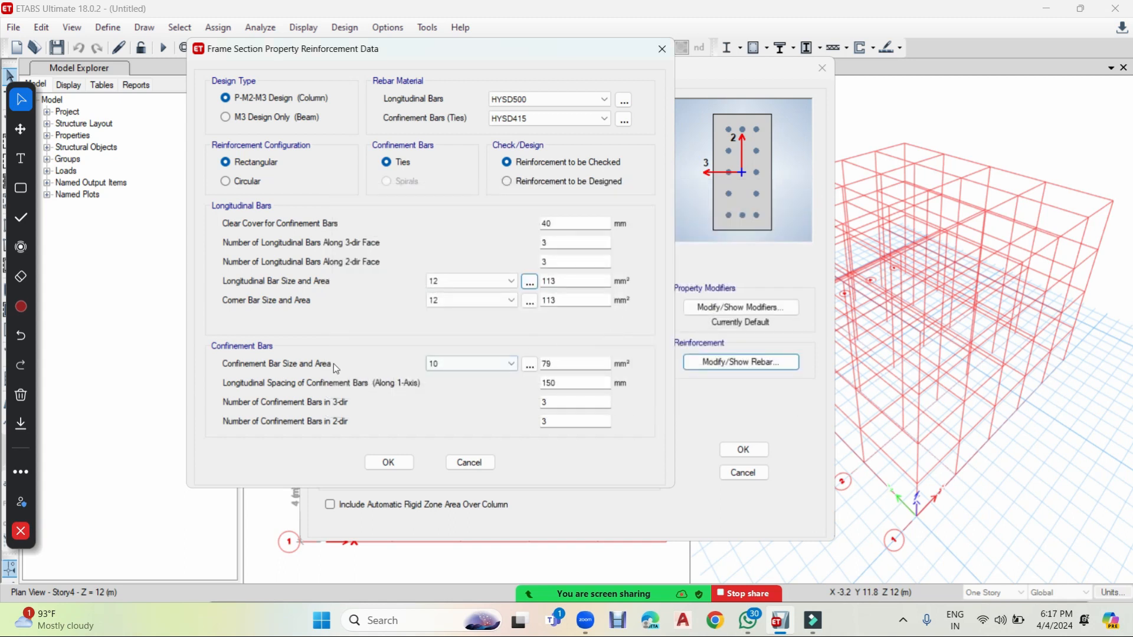
Step: Set the confinement bar size to 8 with 150 mm spacing, and accept the reinforcement and the column section
left_click(458, 364)
left_click(448, 396)
left_click_drag(584, 385, 517, 385)
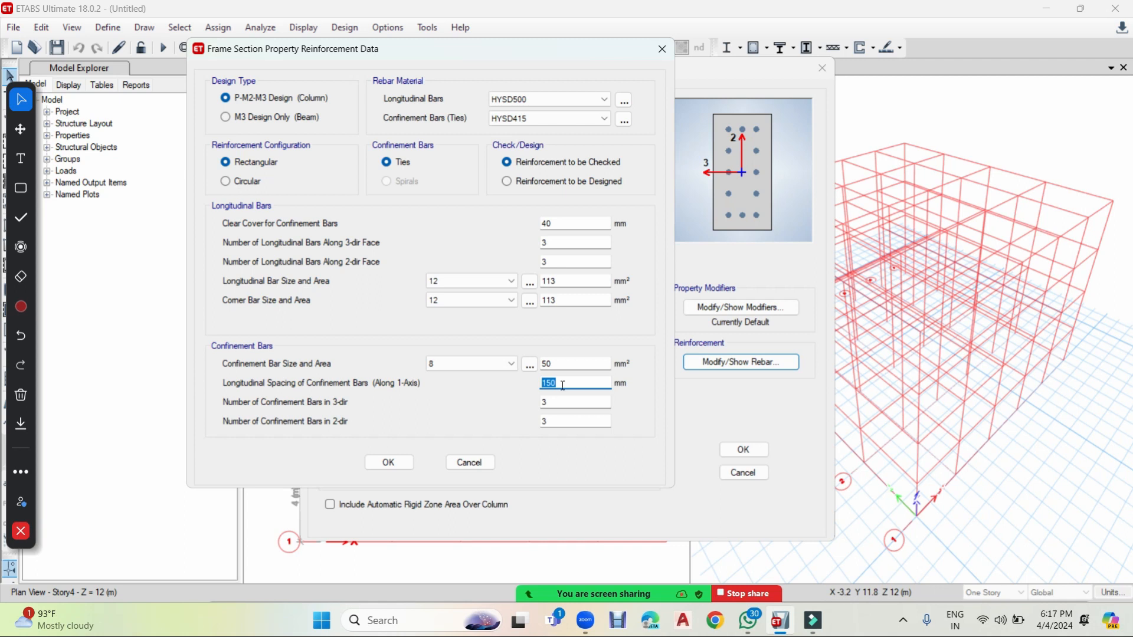
left_click(388, 462)
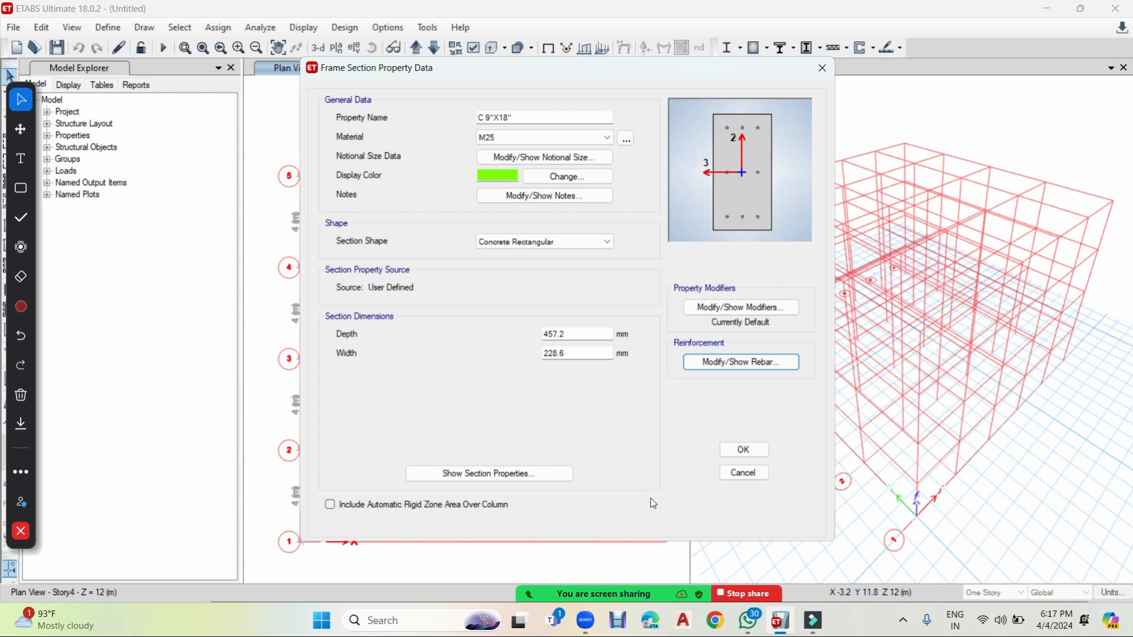
left_click(744, 451)
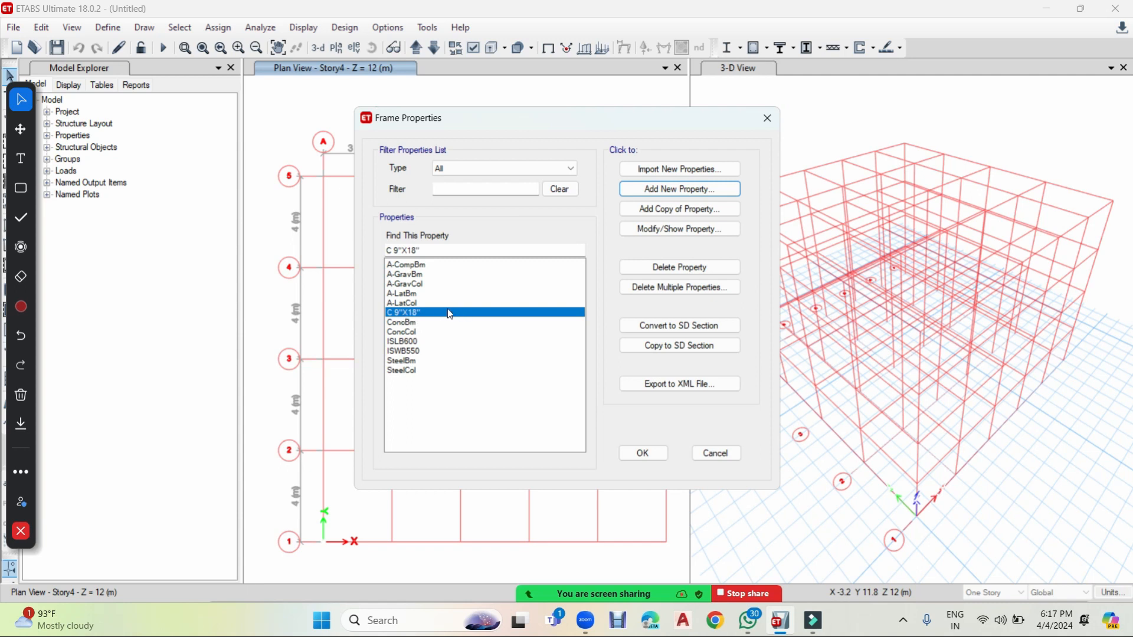
Step: Add a new concrete rectangular frame section named B 9"X15" and assign it the M25 material
left_click(695, 190)
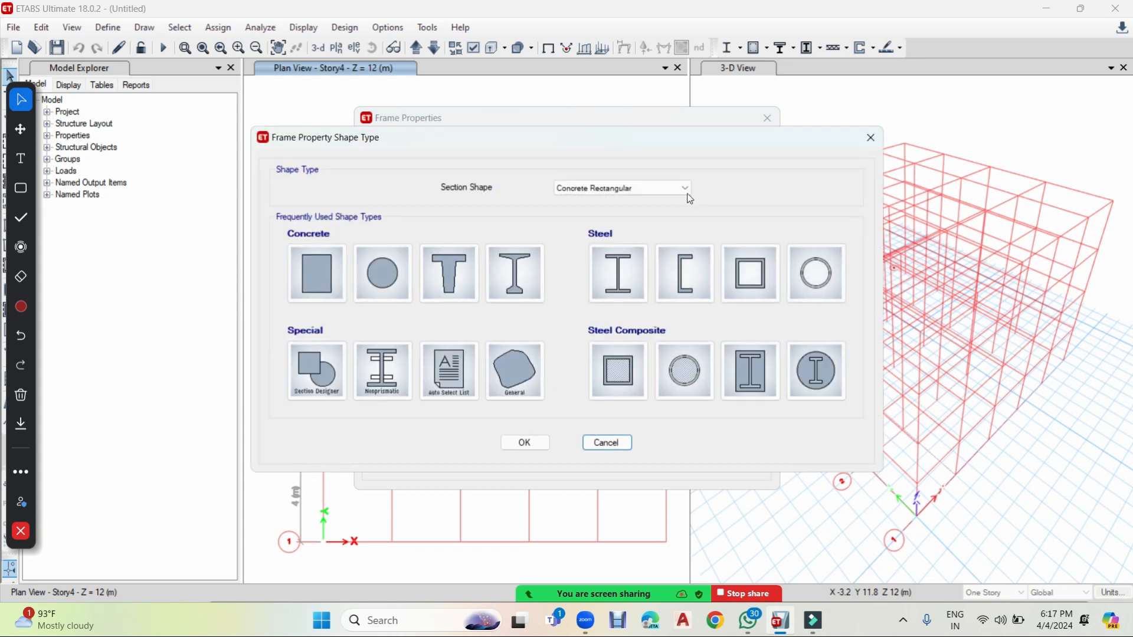
left_click(325, 268)
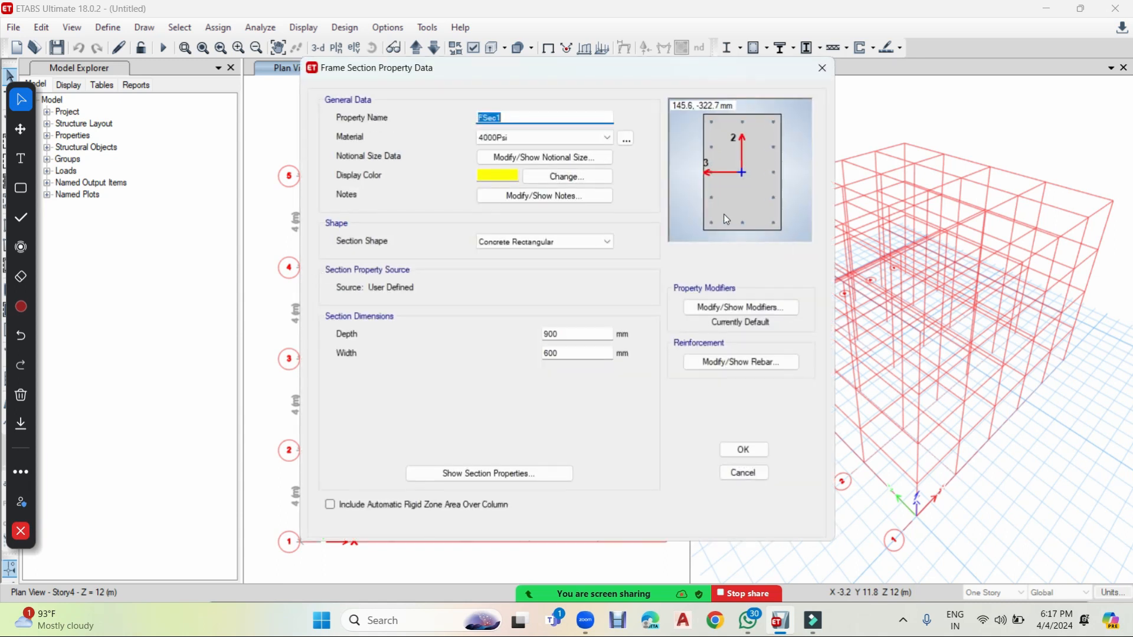
type("B 9\"X15\"")
left_click(583, 138)
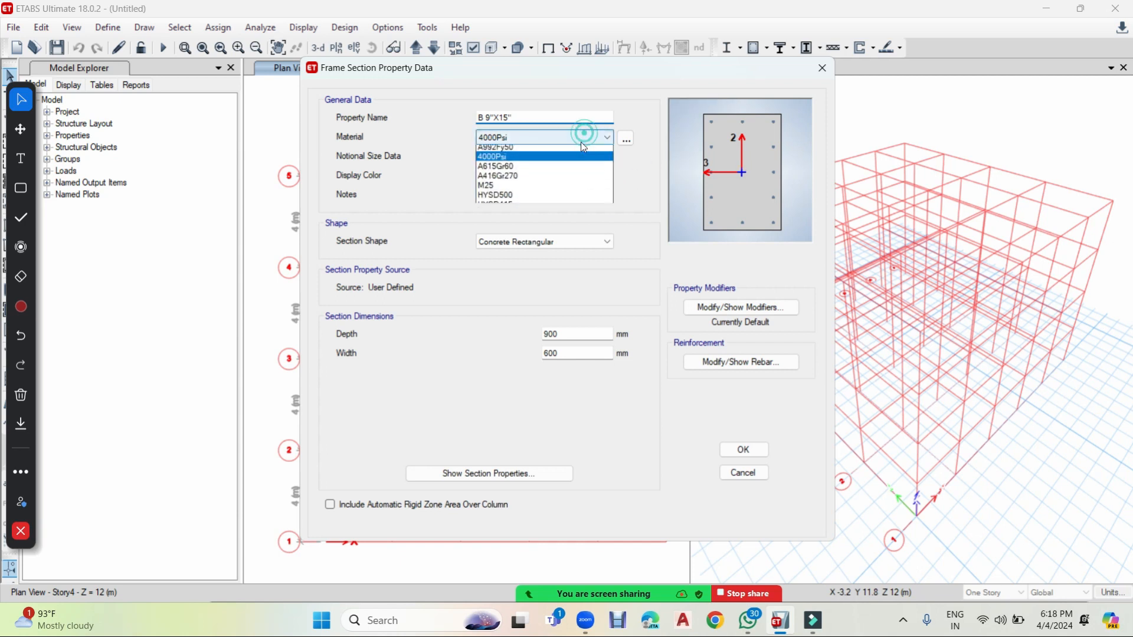
left_click(526, 189)
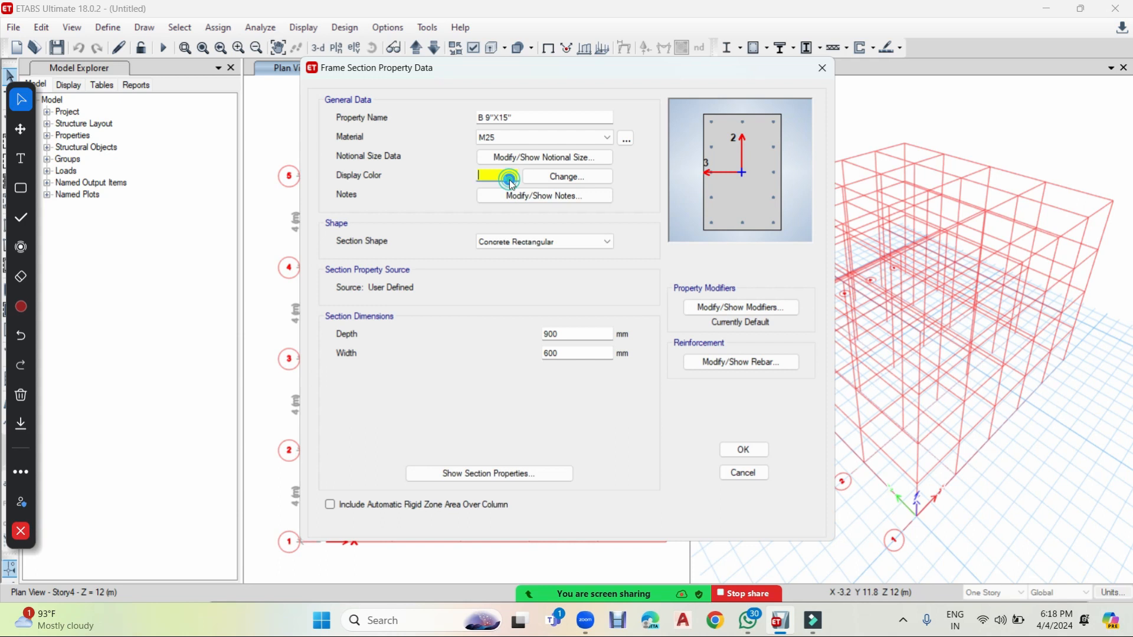
Step: Set the beam section's display color to light cyan
left_click(506, 176)
left_click(493, 166)
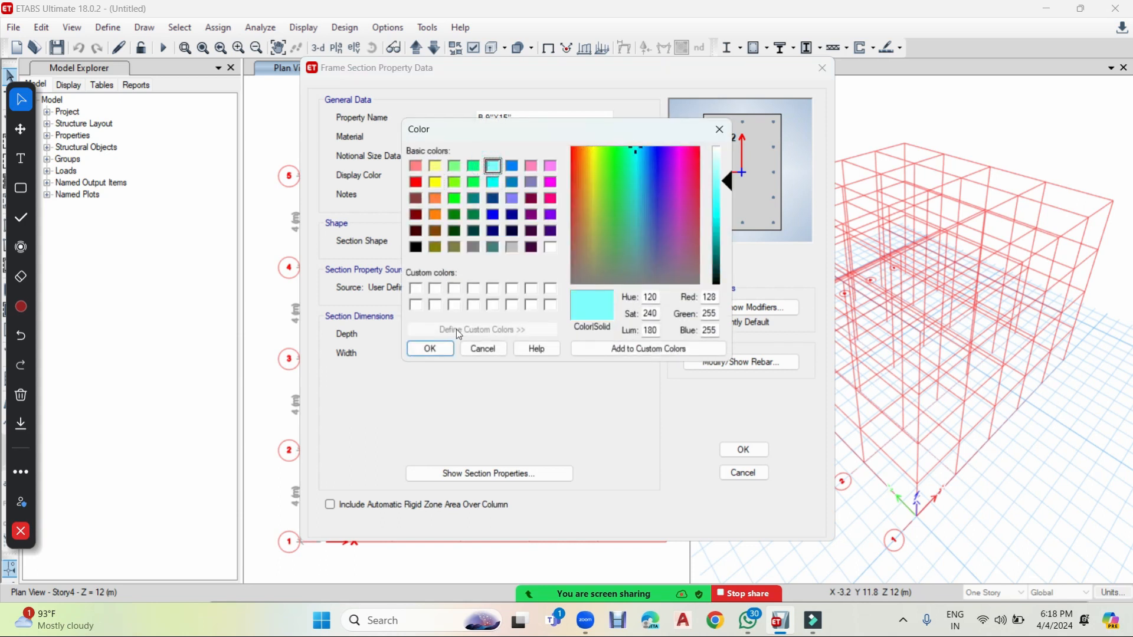
left_click(446, 349)
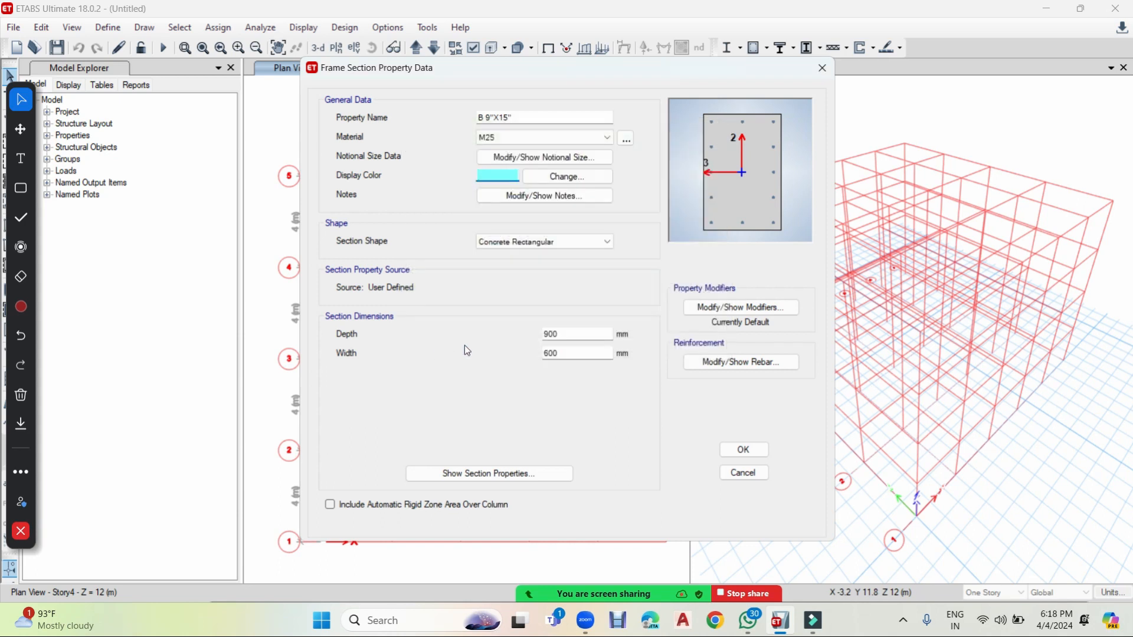
Step: Set the beam section's depth to 381 mm and its width to 9" (228.6 mm)
double_click(567, 334)
type("181")
key("Home")
double_click(570, 352)
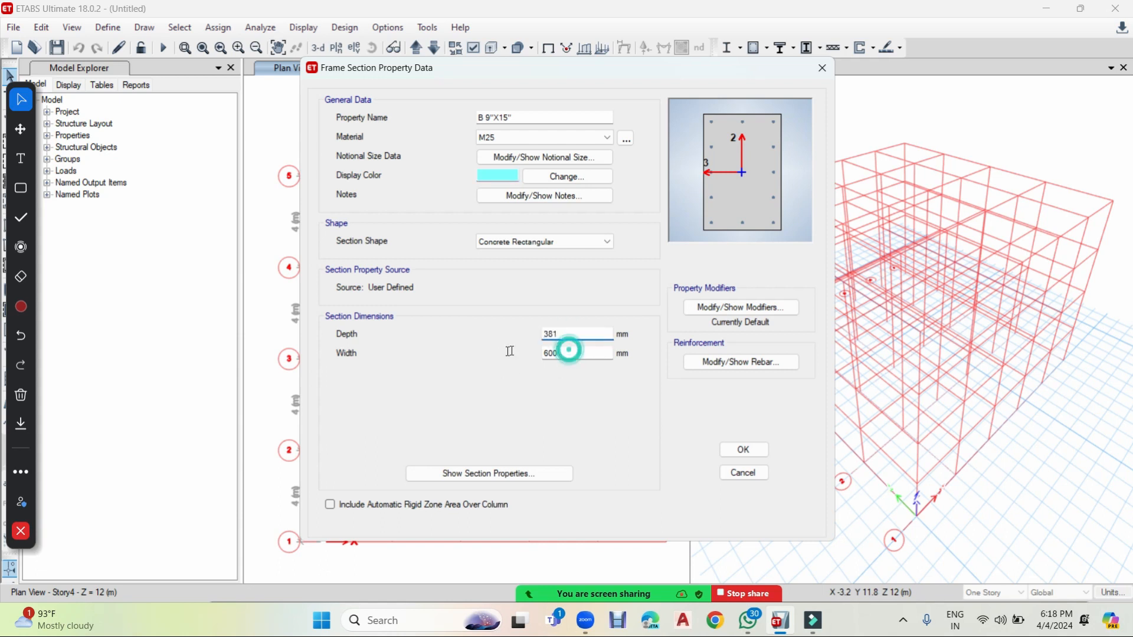
type("9\"")
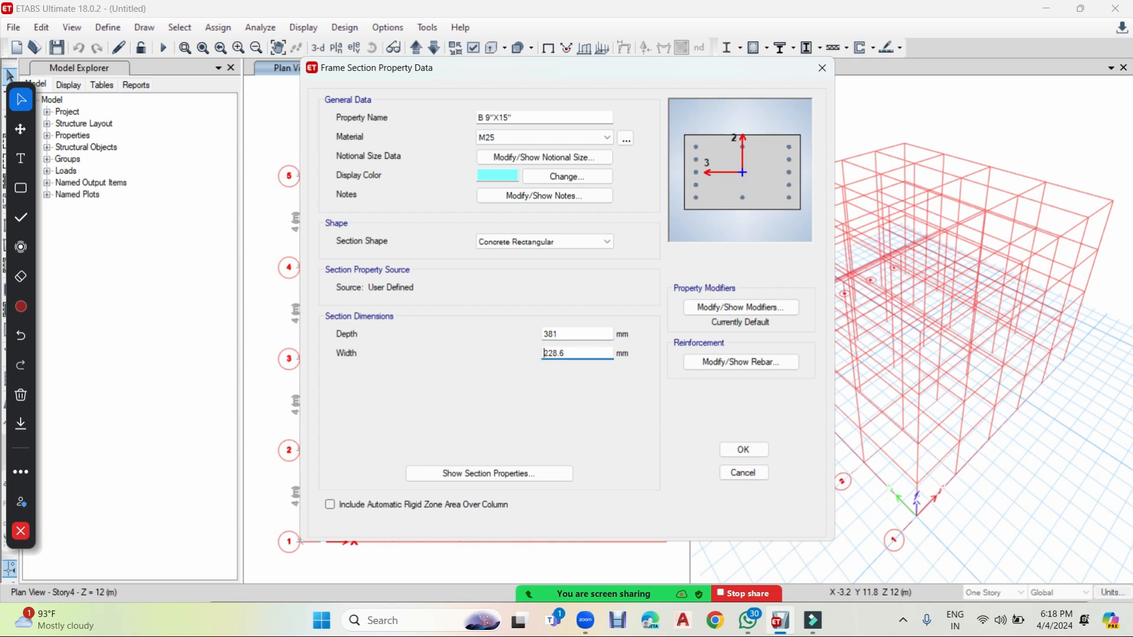
Step: Set the beam's reinforcement design type to M3 Design Only, with HYSD500 longitudinal bars and HYSD415 confinement bars
left_click(761, 366)
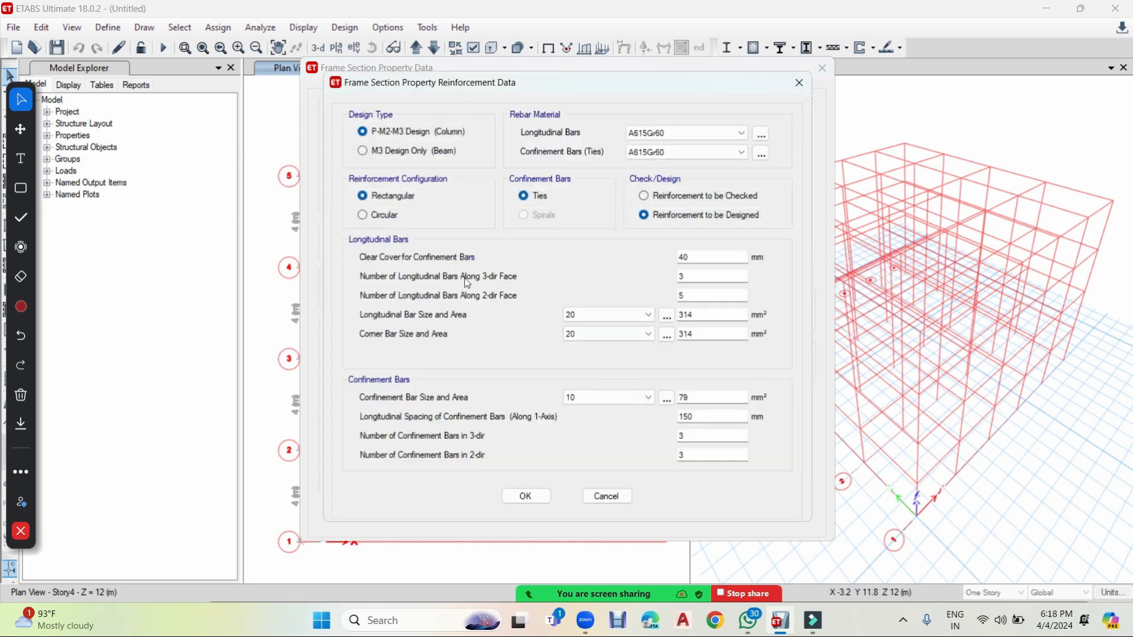
left_click(362, 151)
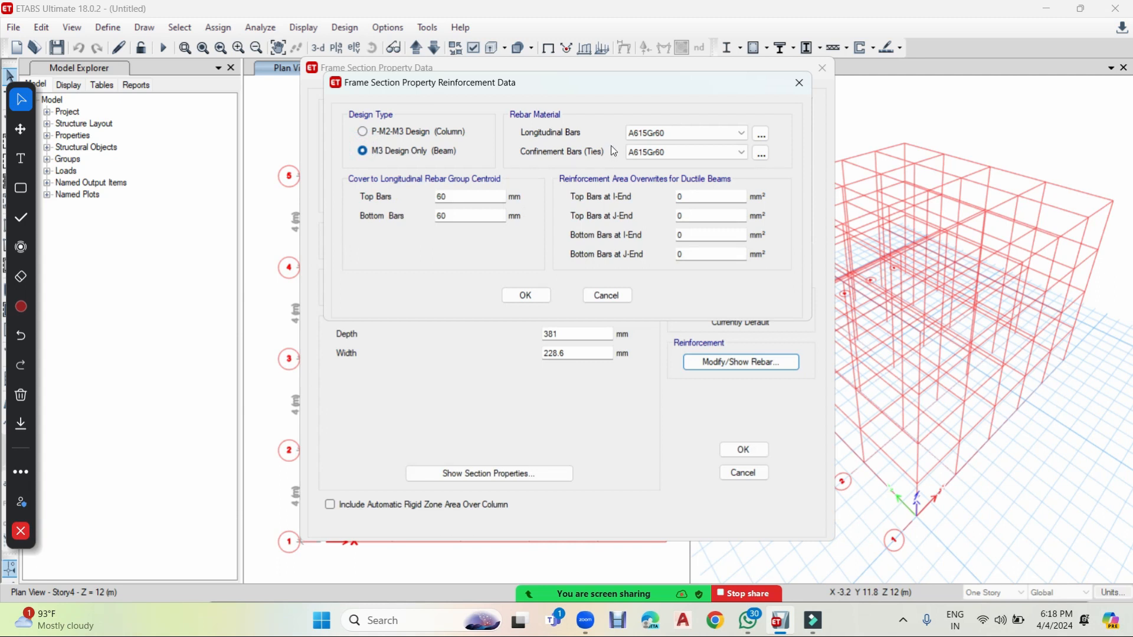
left_click(700, 135)
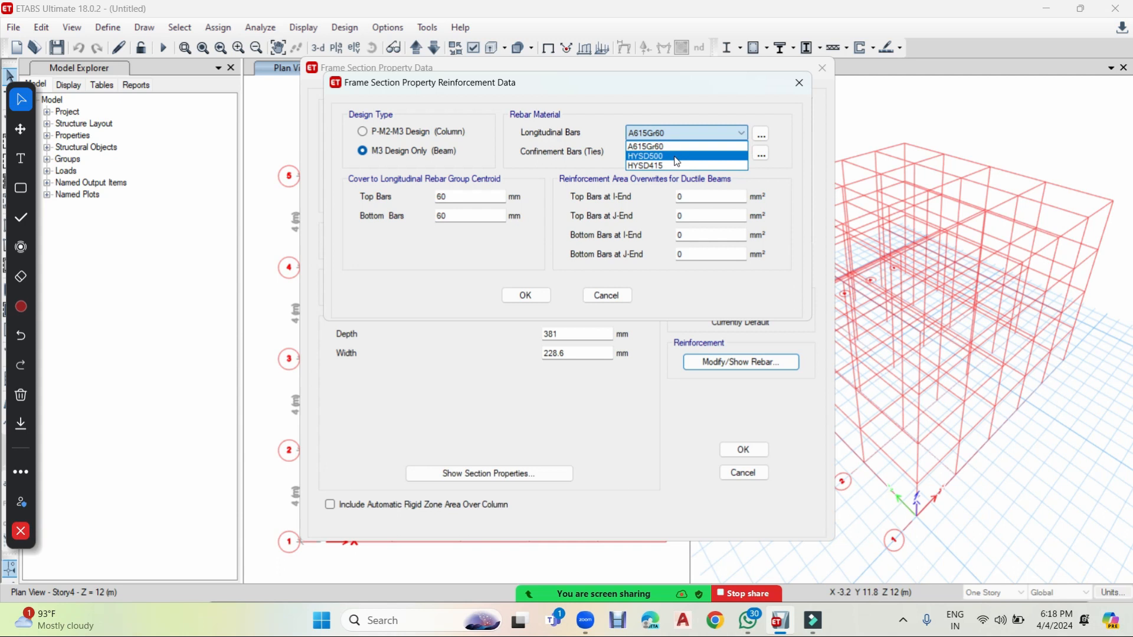
left_click(677, 157)
left_click(684, 154)
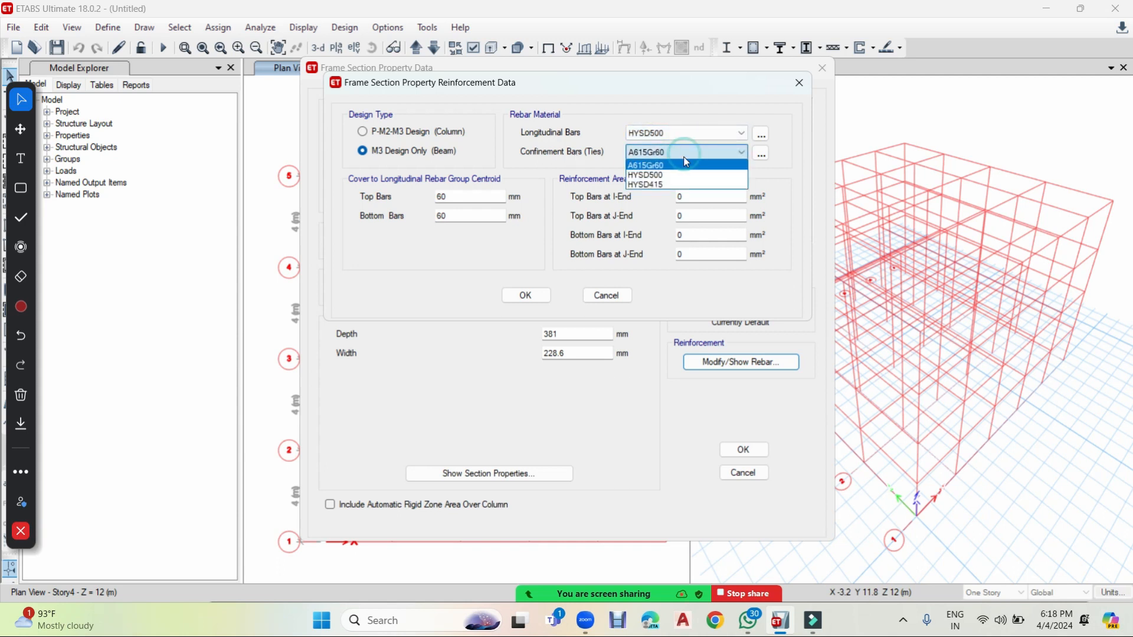
left_click(672, 183)
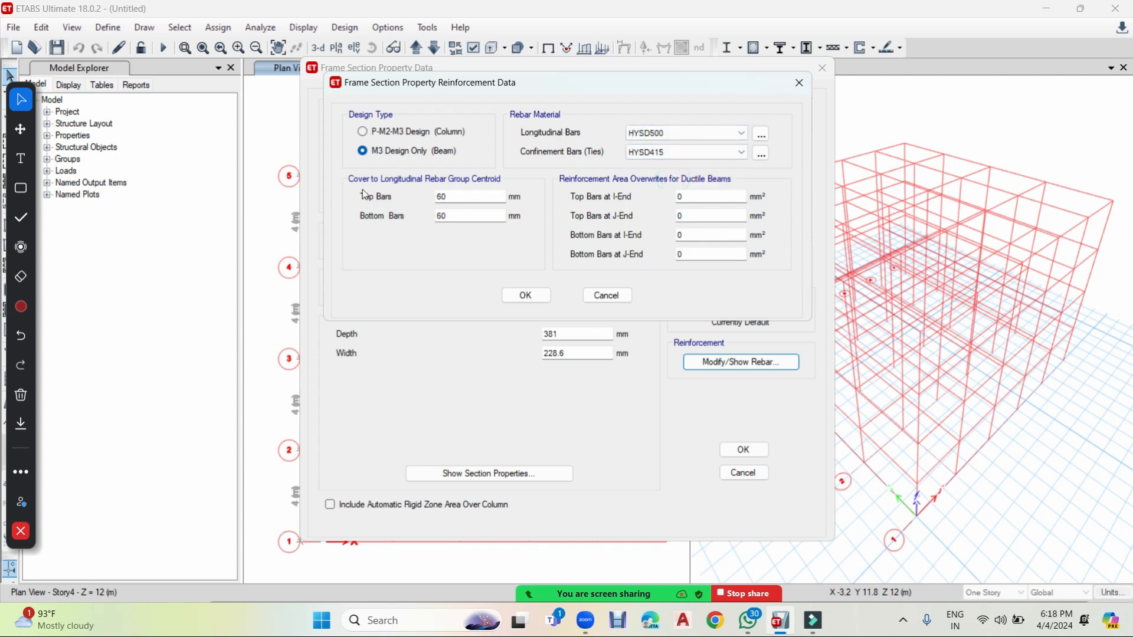
Step: Set the beam's top and bottom bar cover to 25 mm, and accept the reinforcement, section and frame property definitions
double_click(467, 200)
type("25")
double_click(447, 216)
type("25")
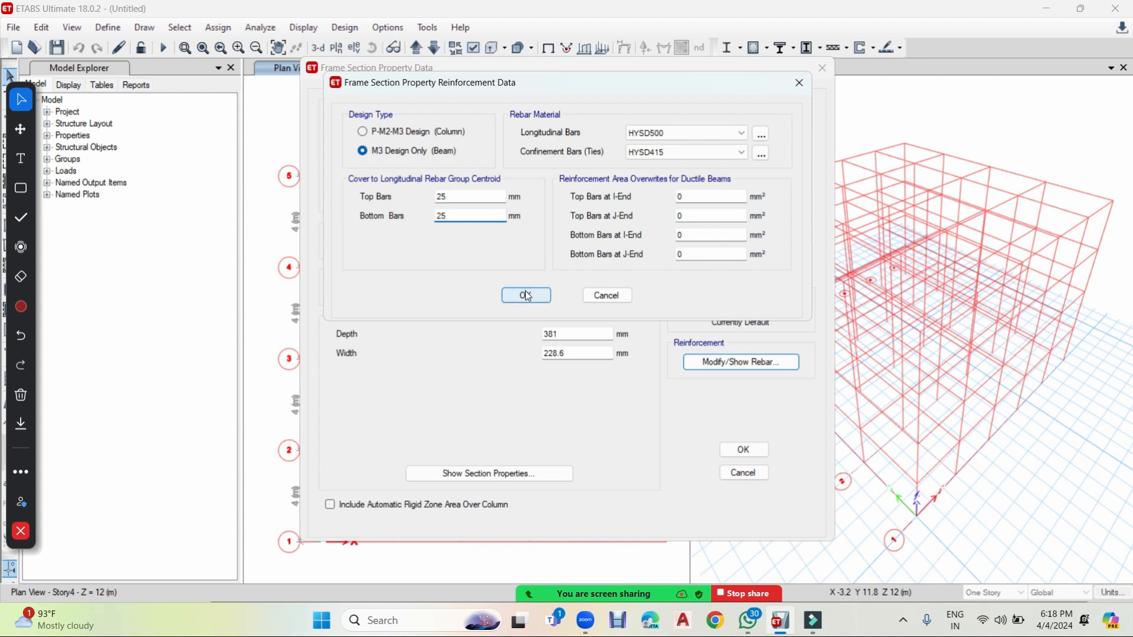
left_click(527, 295)
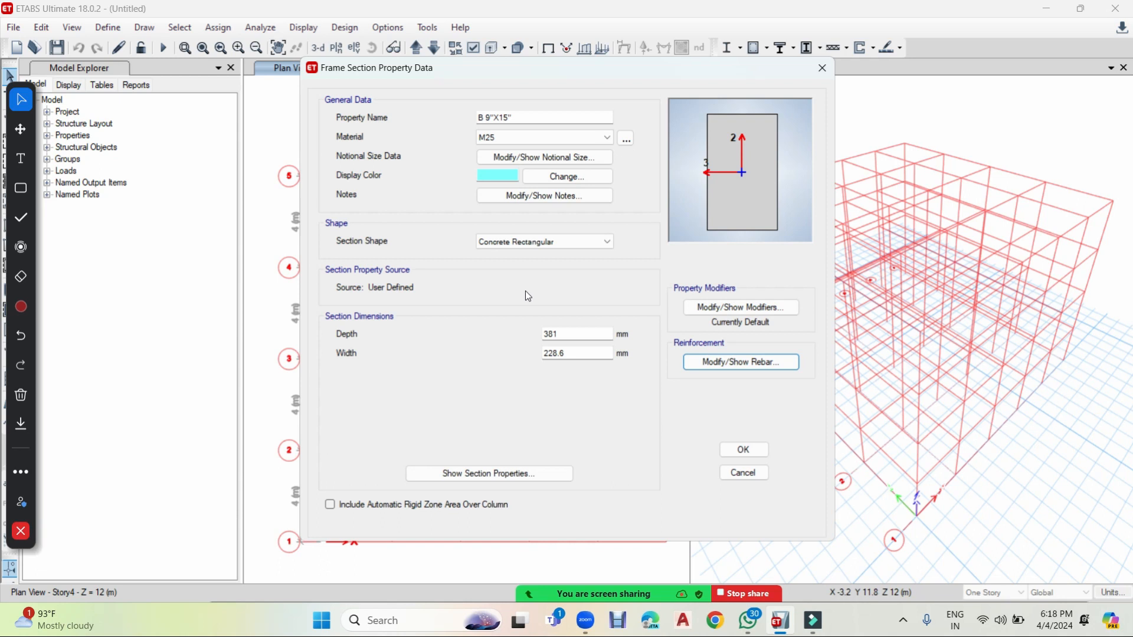
left_click(758, 452)
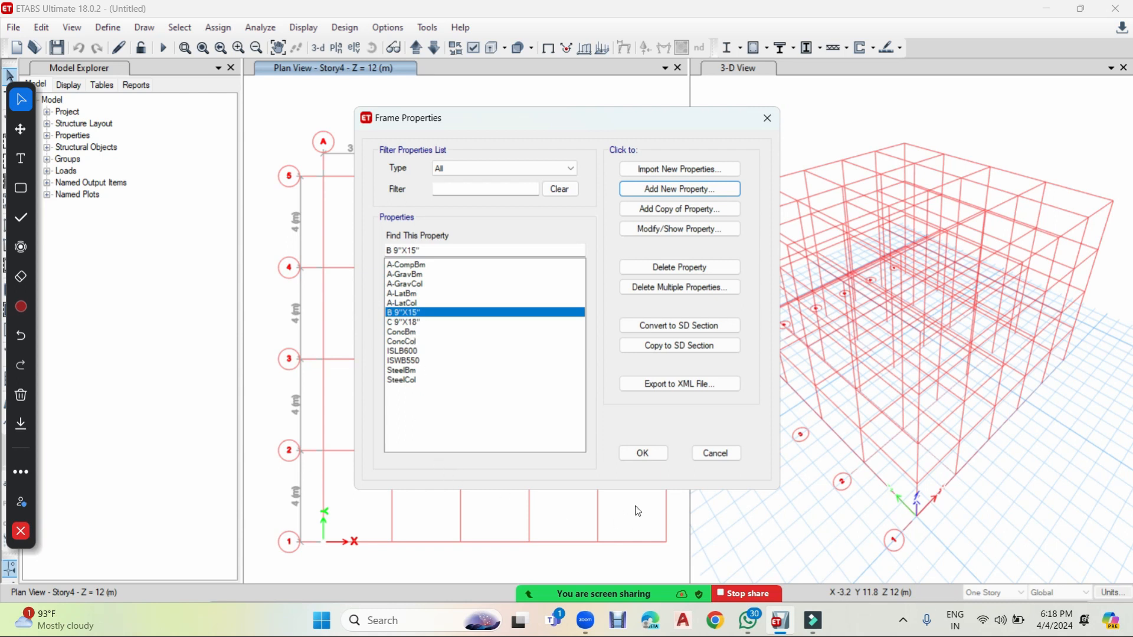
left_click(652, 454)
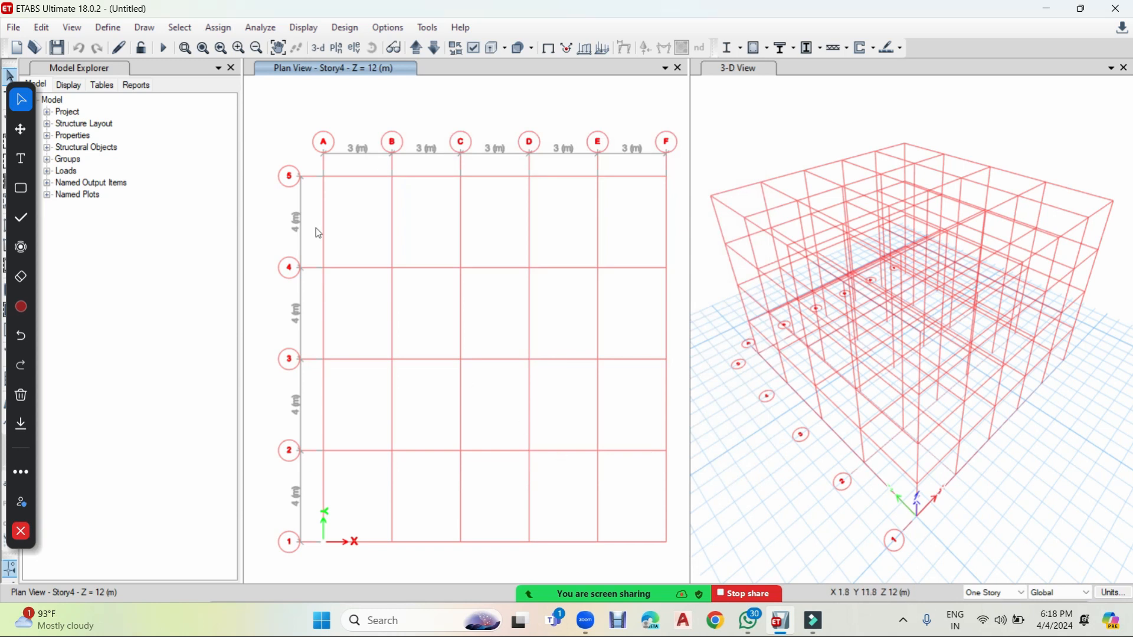
Step: Add a new slab section property named Slab 150mm
left_click(120, 33)
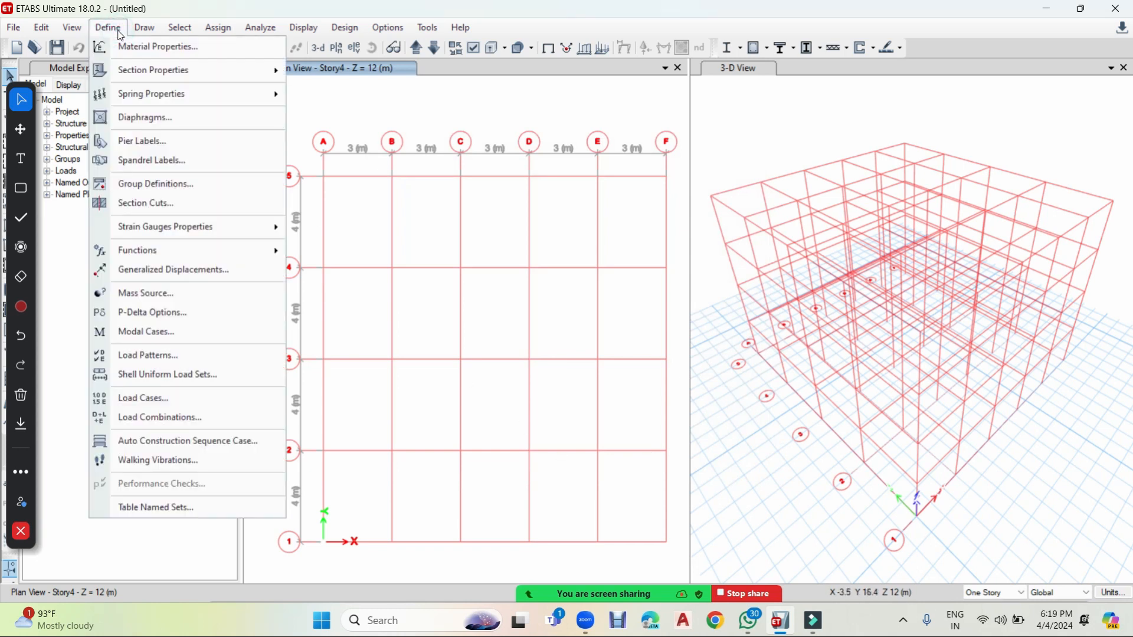
mouse_move(147, 72)
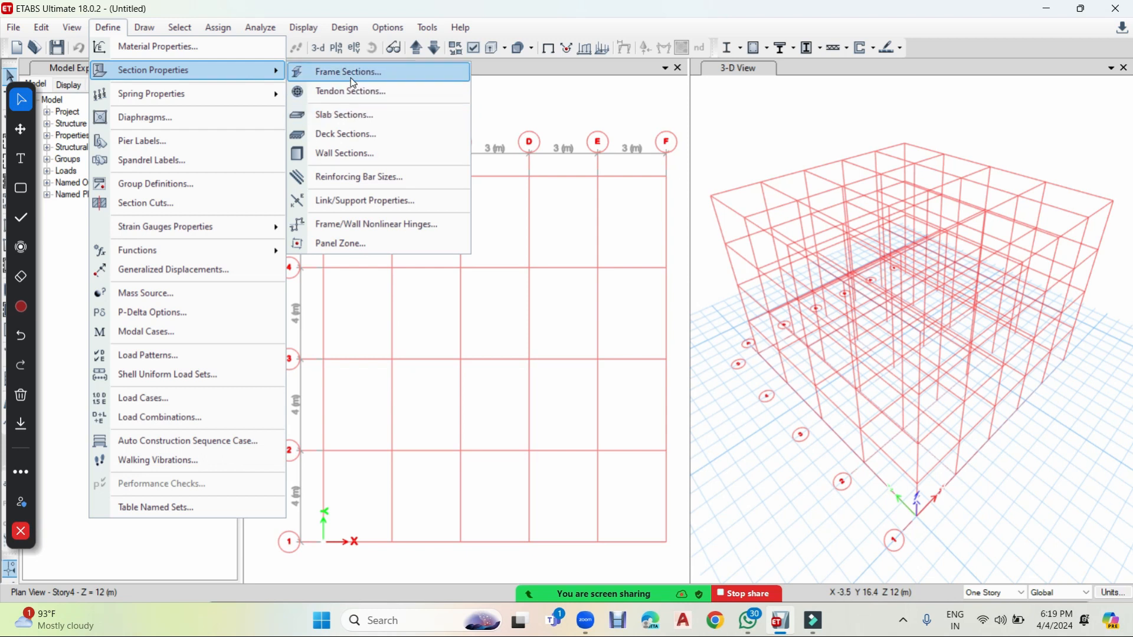
left_click(360, 123)
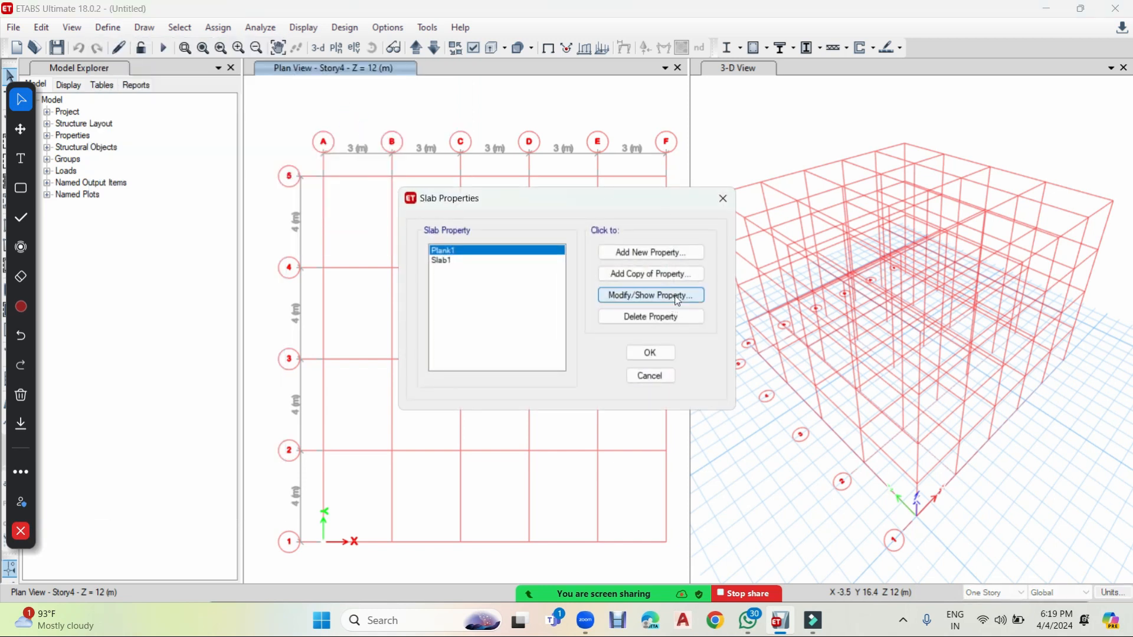
left_click(672, 258)
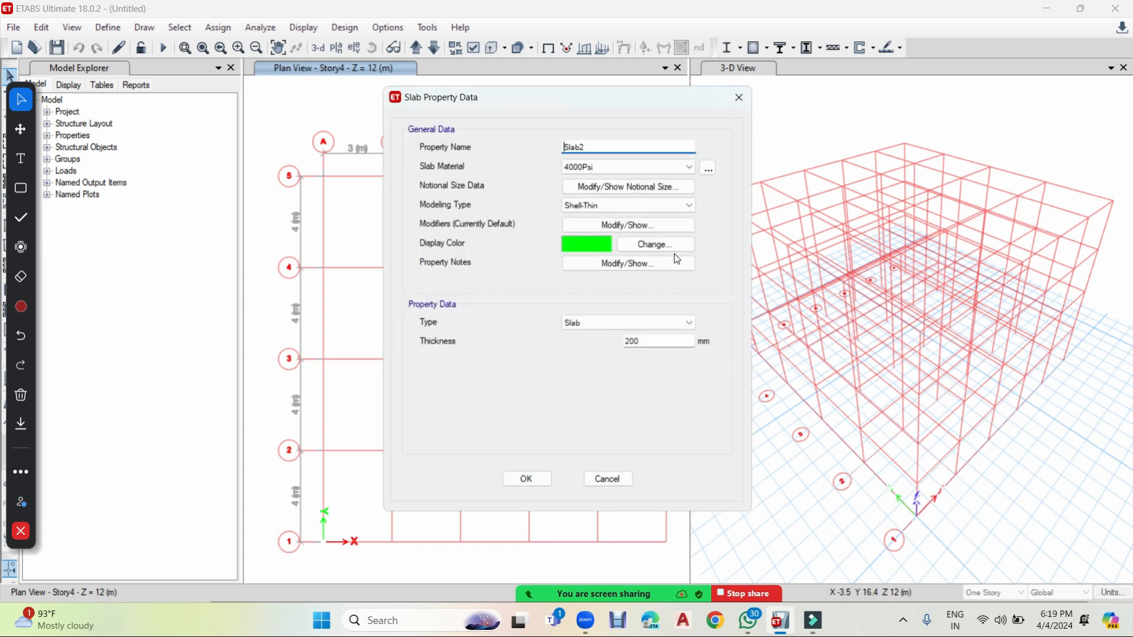
left_click(594, 149)
key("BackSpace")
type("15")
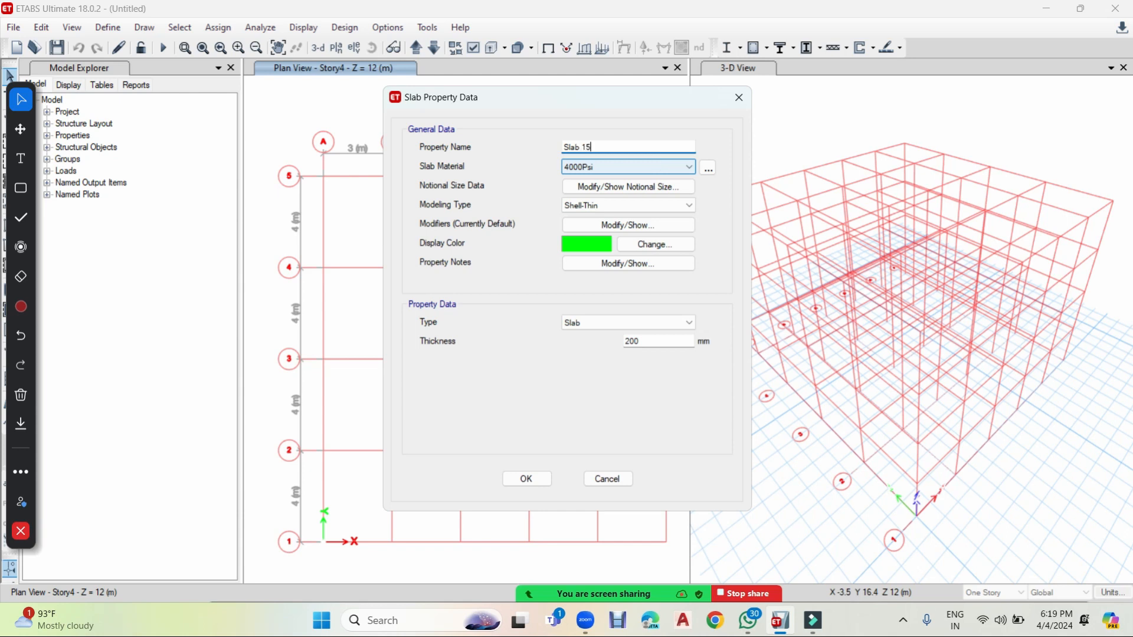
type("0mm")
Step: Add a new Indian standard concrete material of grade M20 from the slab's material settings
left_click(709, 170)
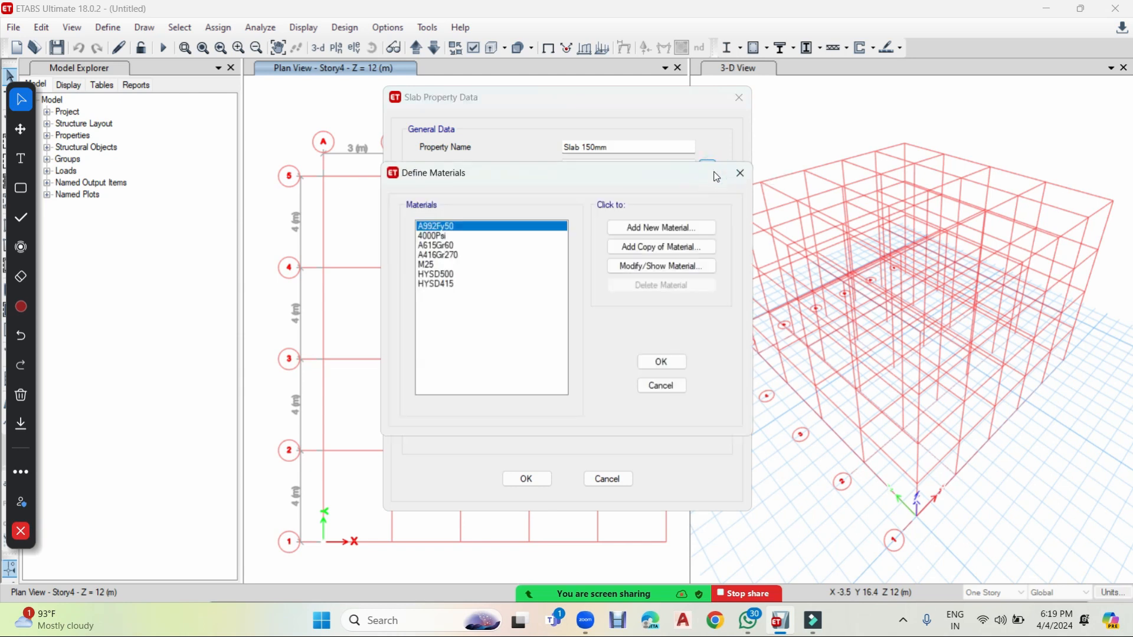
left_click(666, 230)
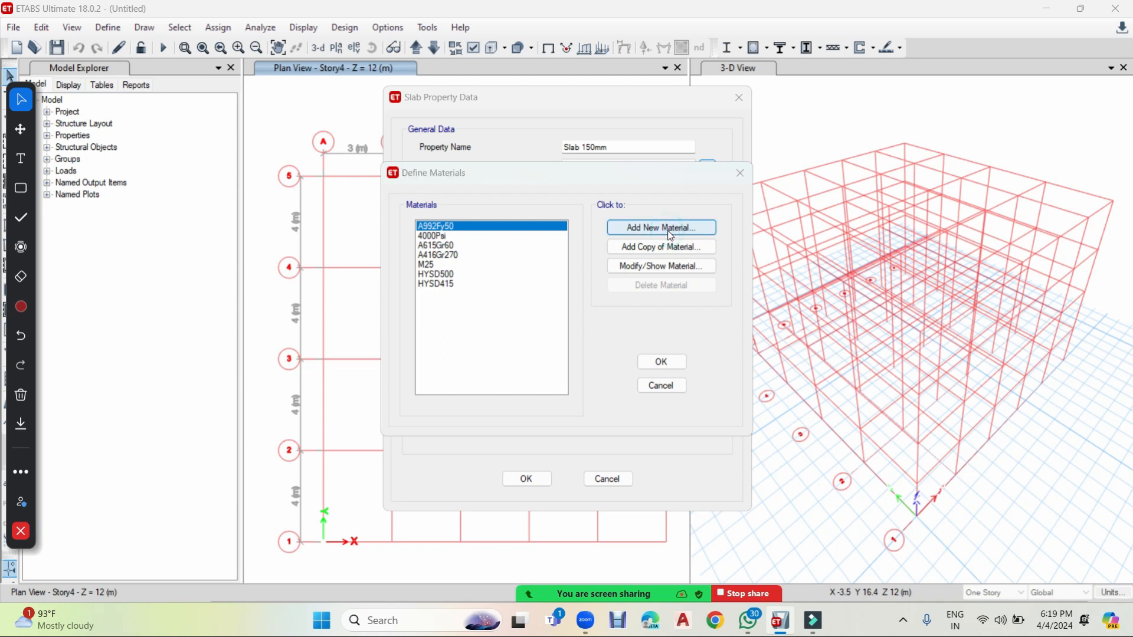
left_click(559, 284)
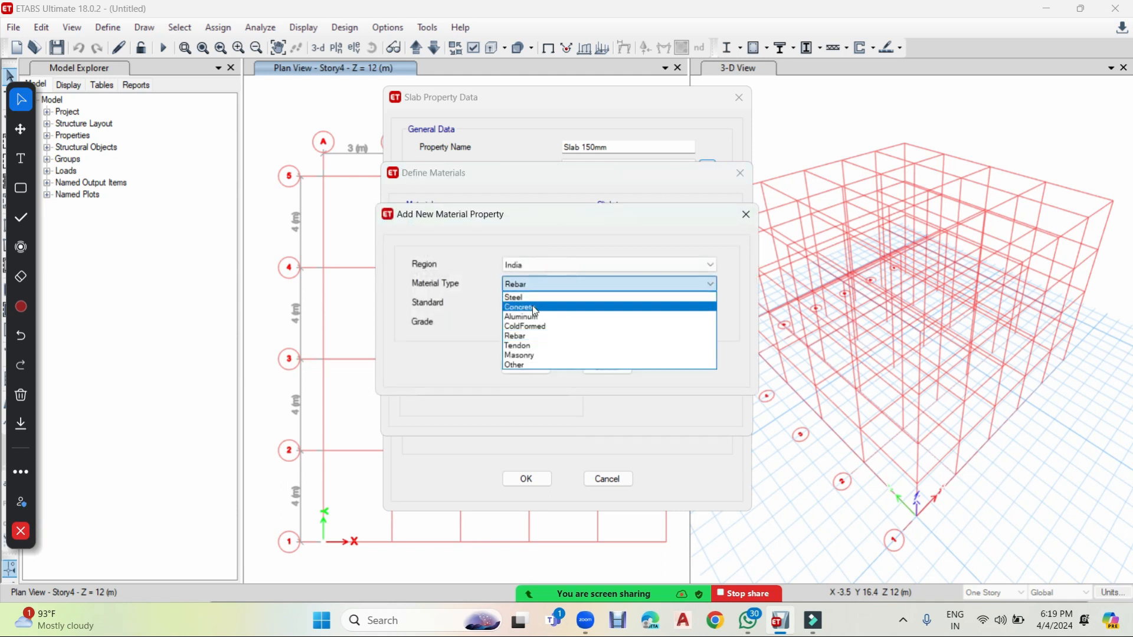
left_click(546, 309)
left_click(537, 324)
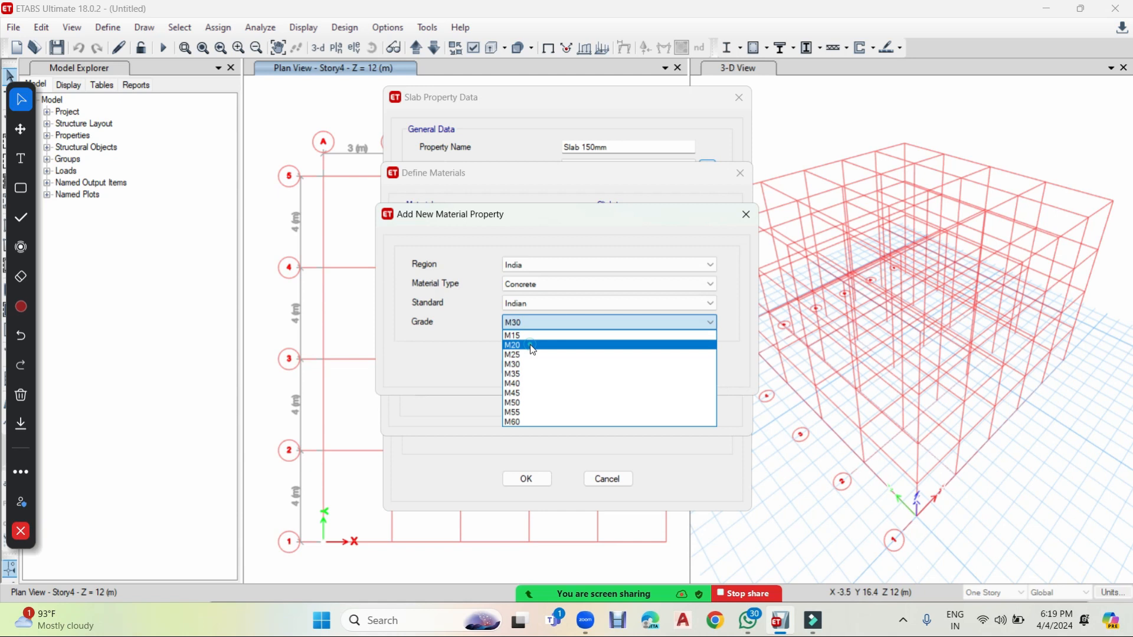
left_click(533, 349)
left_click(525, 367)
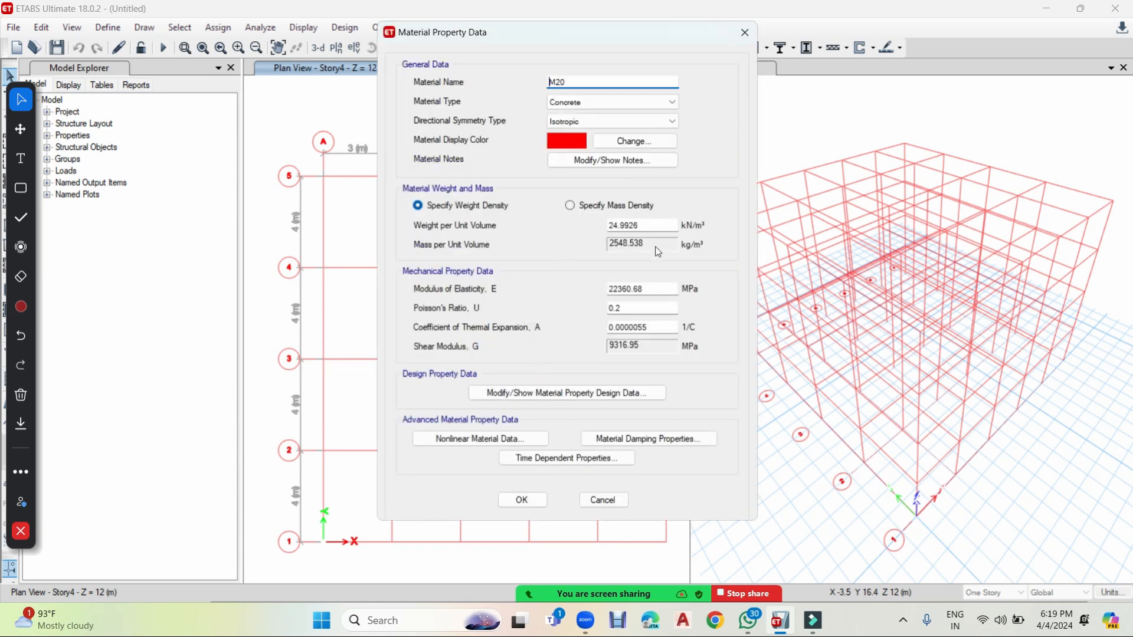
Step: Set the M20 material's weight per unit volume to 25 kN/m³ and accept the material definitions
double_click(654, 226)
type("25")
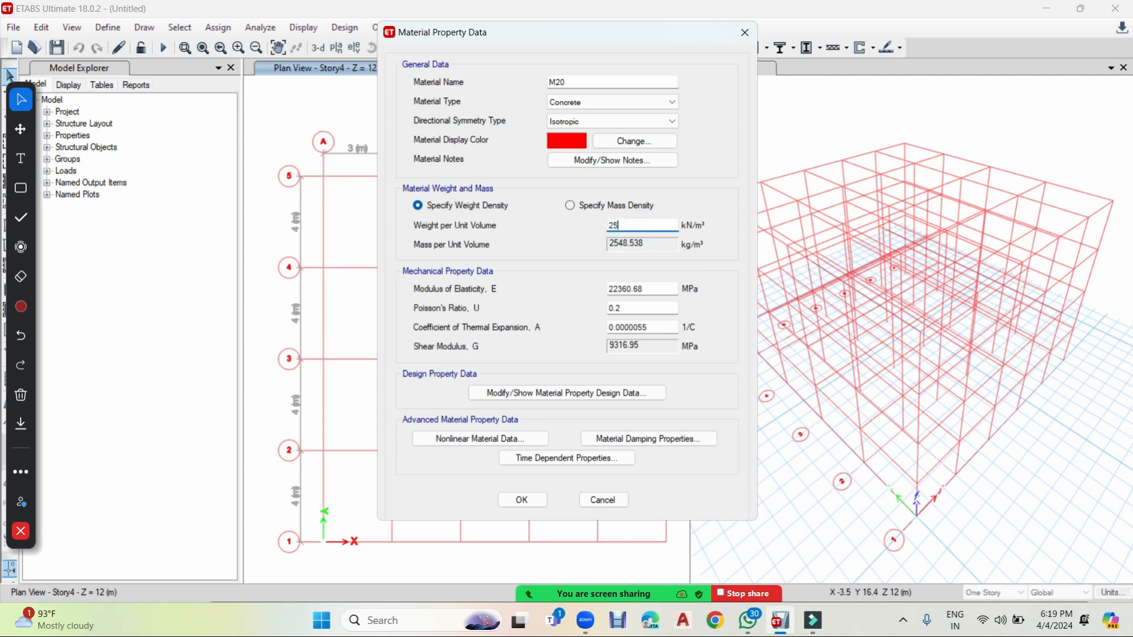
left_click(523, 501)
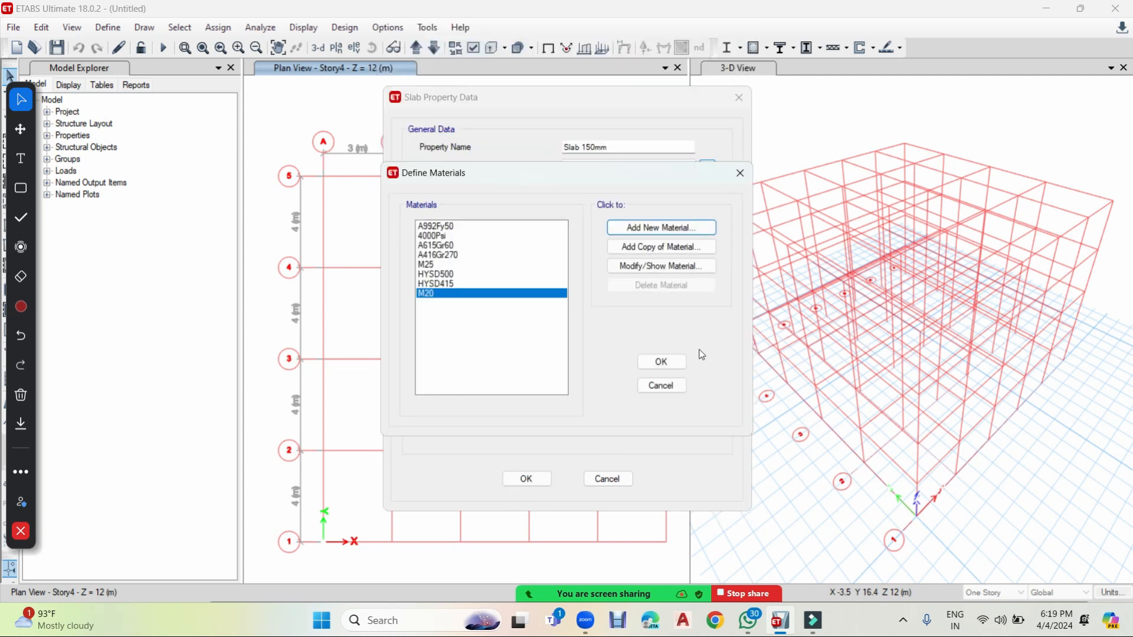
left_click(678, 363)
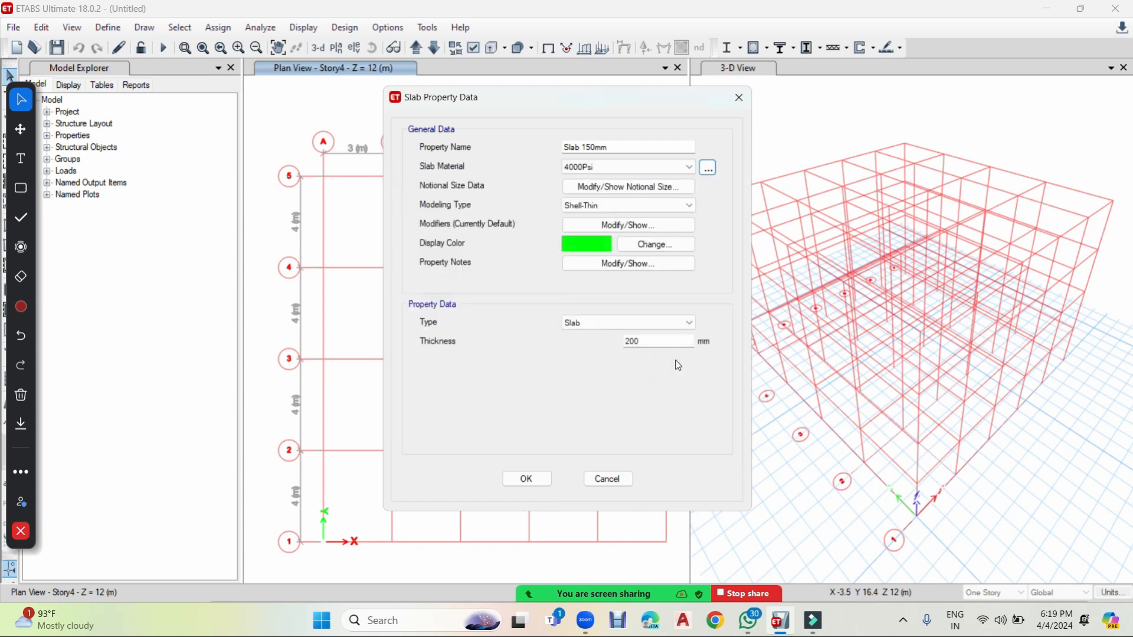
Step: Assign the M20 material to the 150 mm slab and choose Shell-Thin as its modeling type
left_click(619, 163)
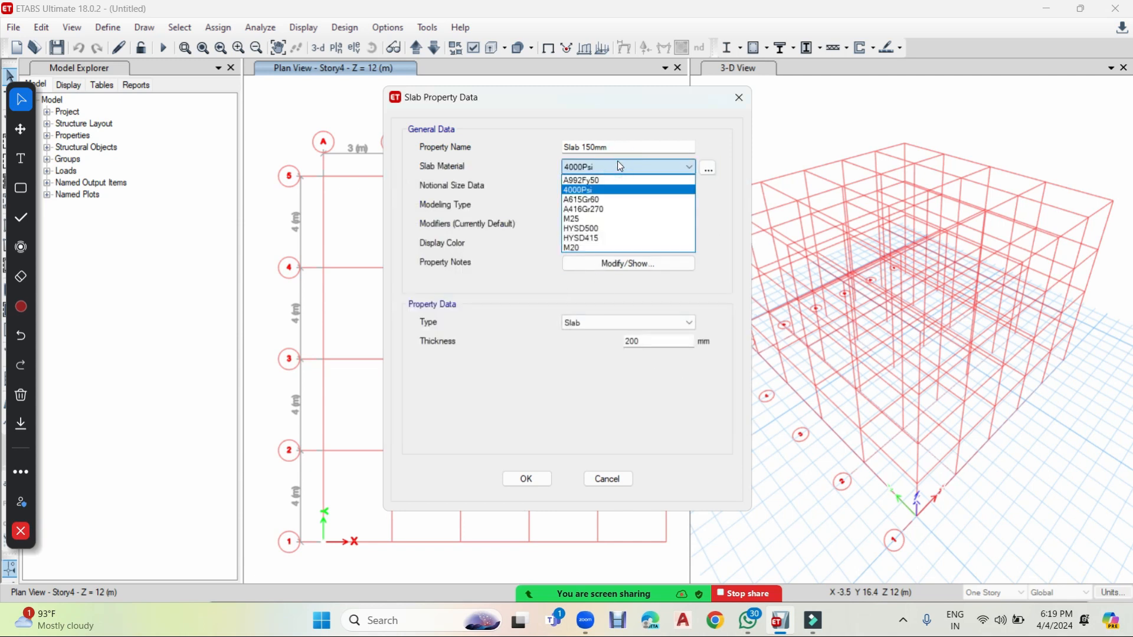
left_click(595, 248)
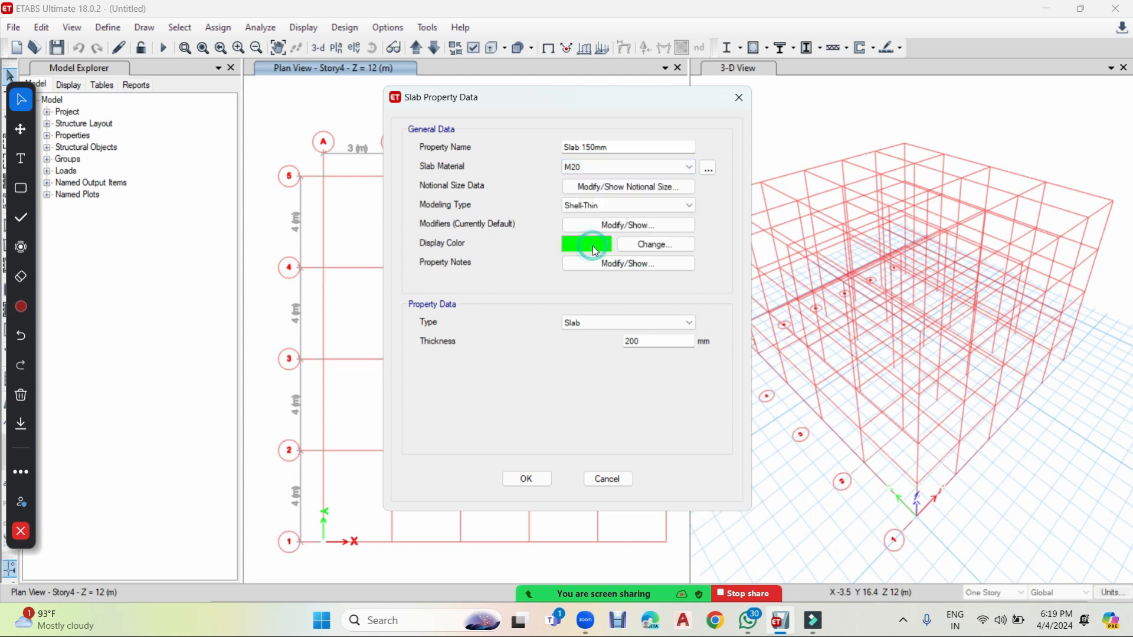
left_click(636, 207)
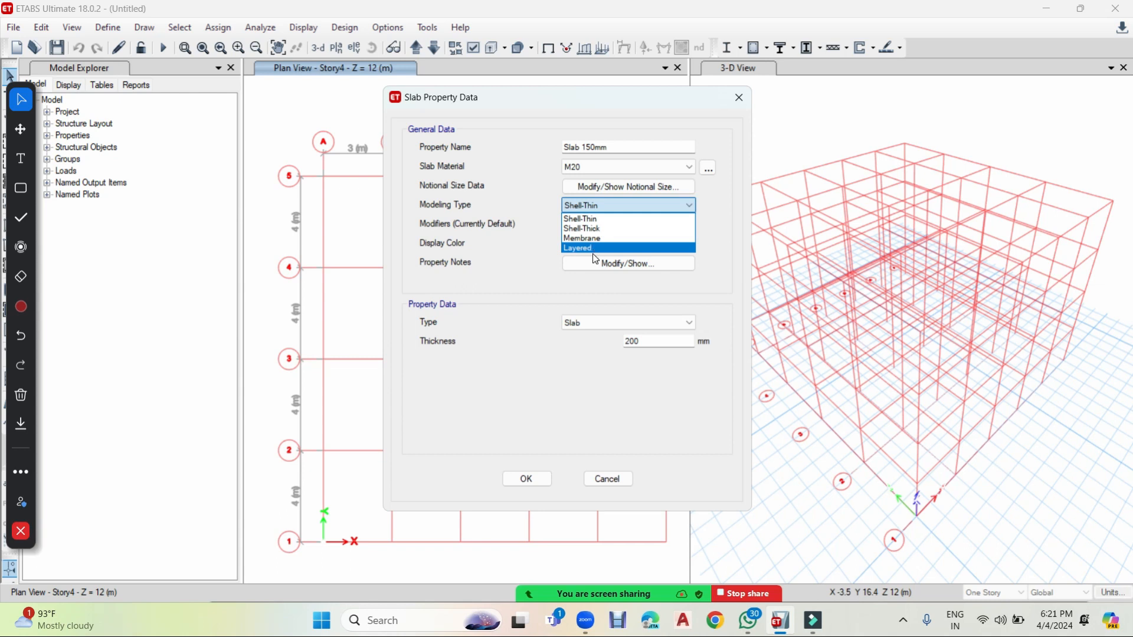
left_click(596, 218)
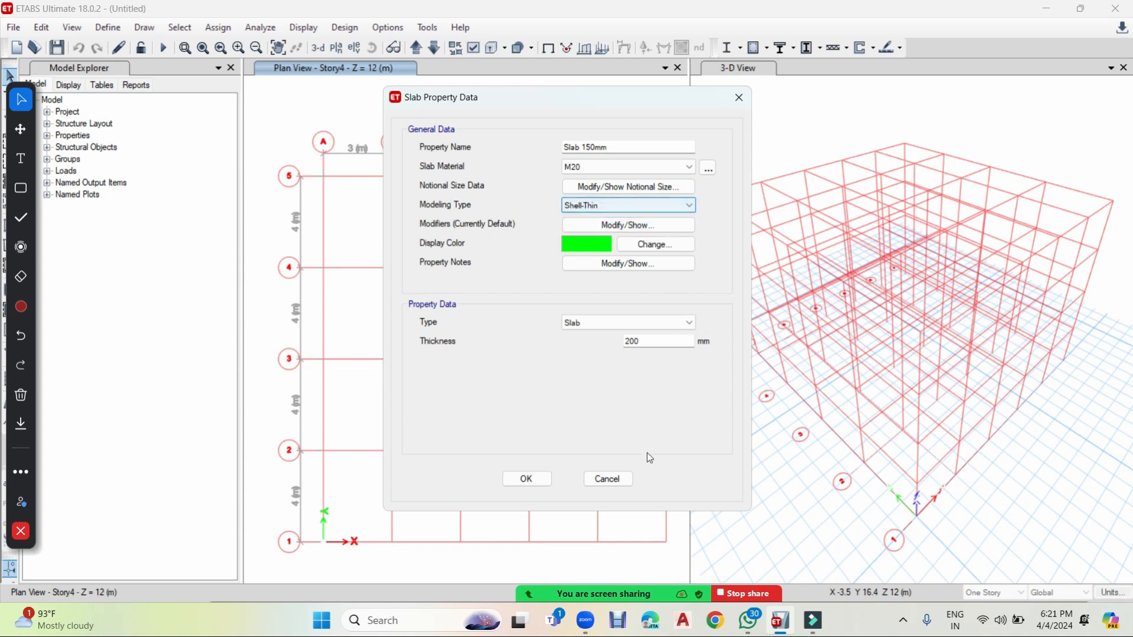
Step: Set the slab's display color to dark magenta
left_click(595, 241)
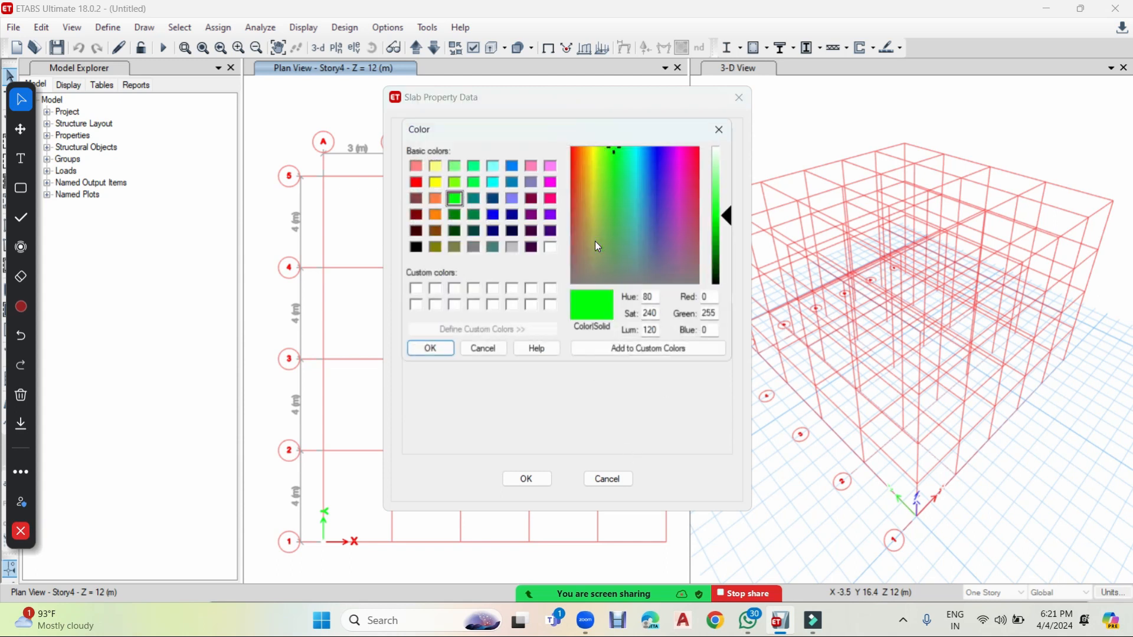
left_click(531, 198)
left_click(441, 349)
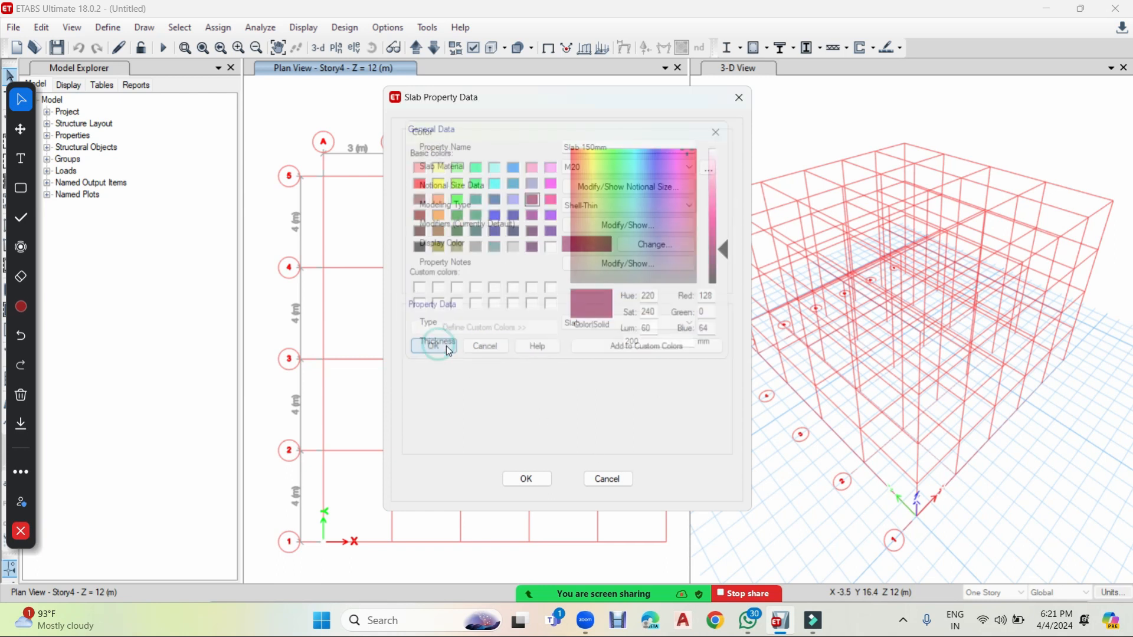
Step: Set the slab's thickness to 150 mm and accept the slab property definitions
left_click_drag(657, 341, 597, 346)
type("150")
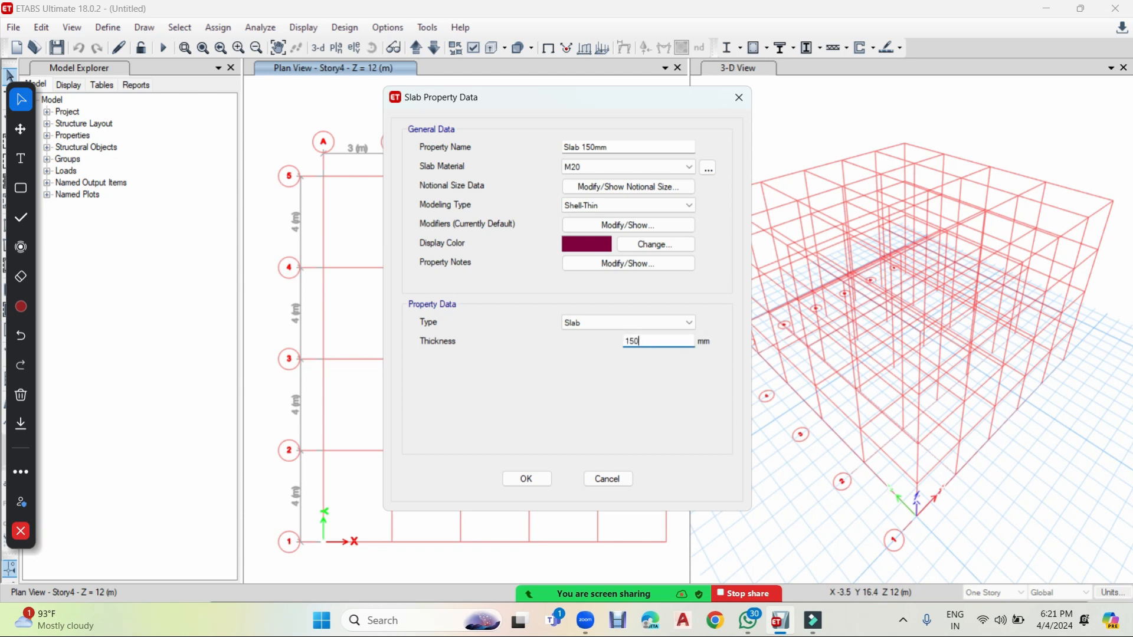
left_click(544, 479)
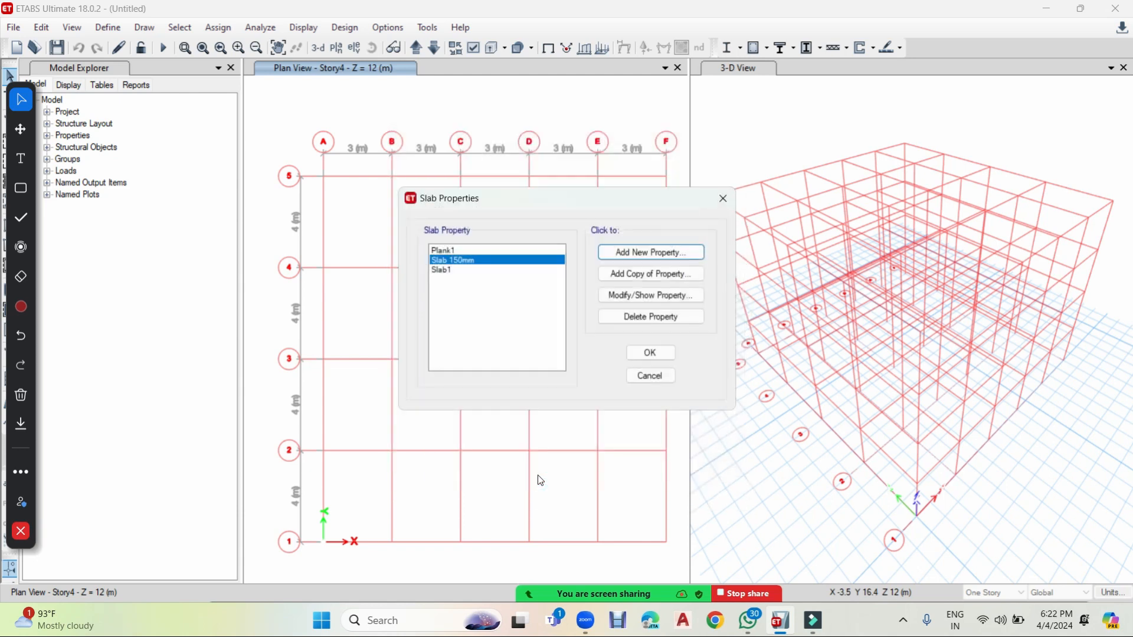
left_click(655, 352)
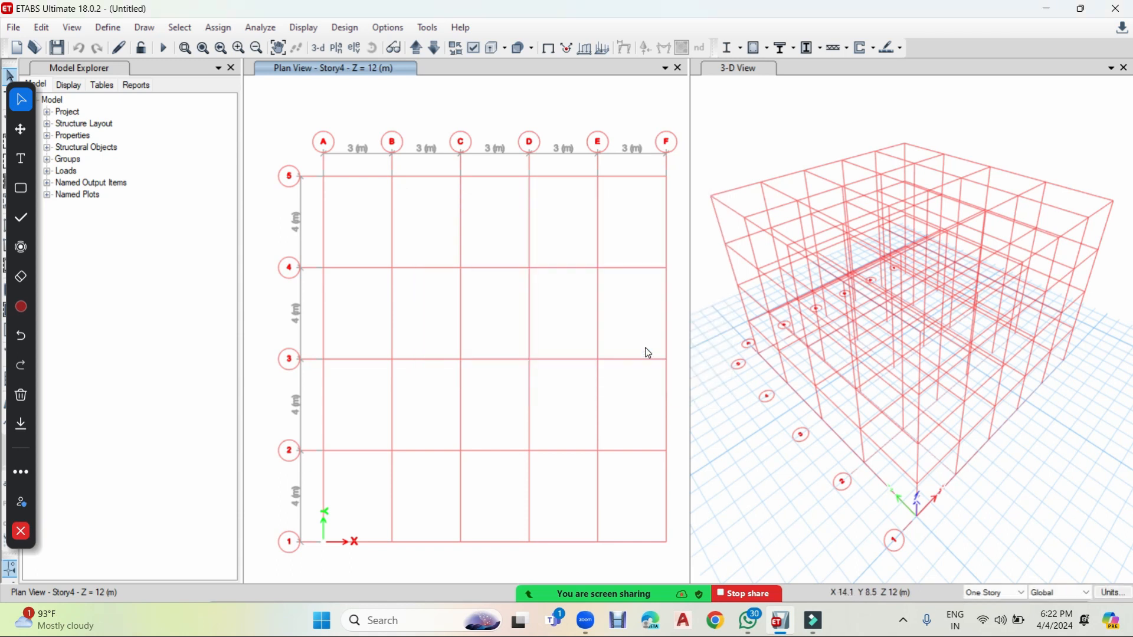
Step: Review the Slab 150mm property's material, modeling type and thickness, and accept the slab definitions
left_click(108, 27)
mouse_move(138, 77)
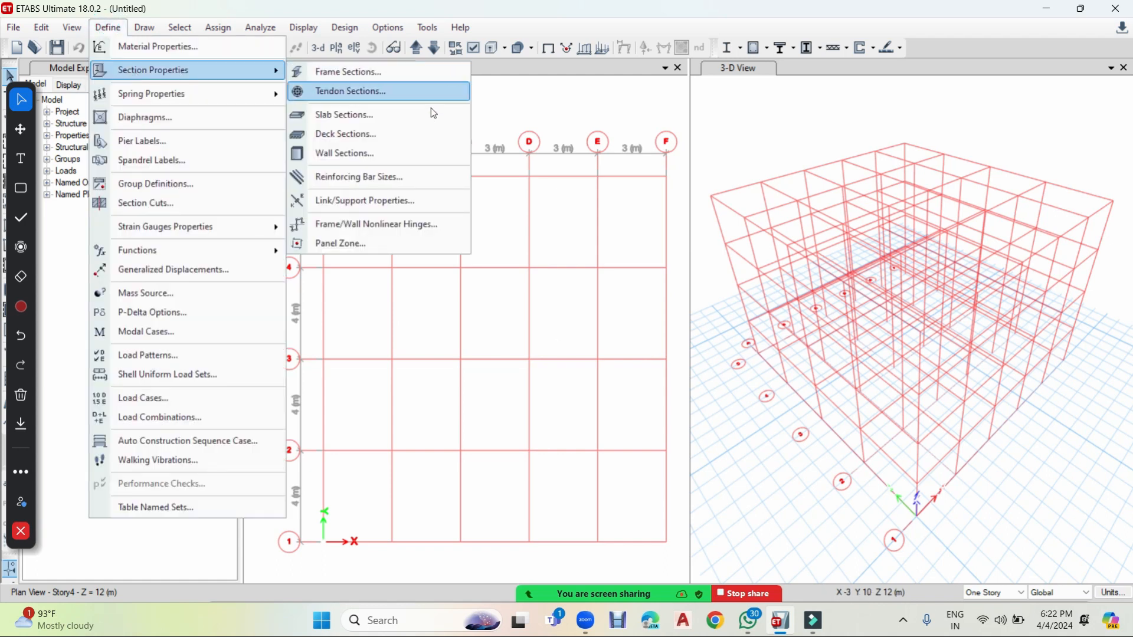
left_click(388, 119)
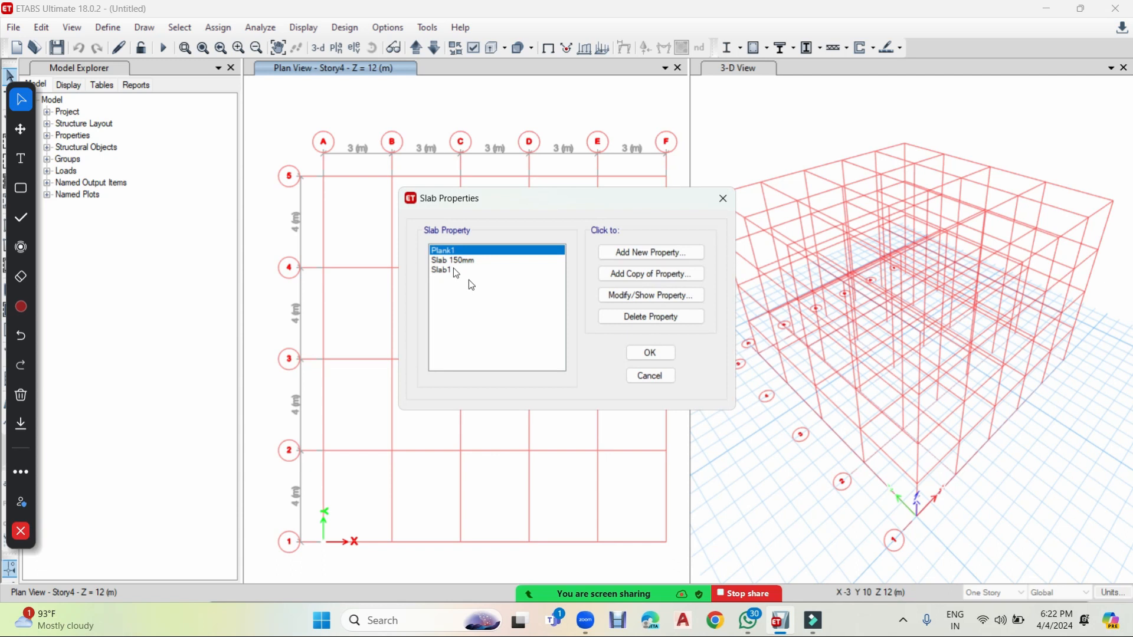
left_click(465, 261)
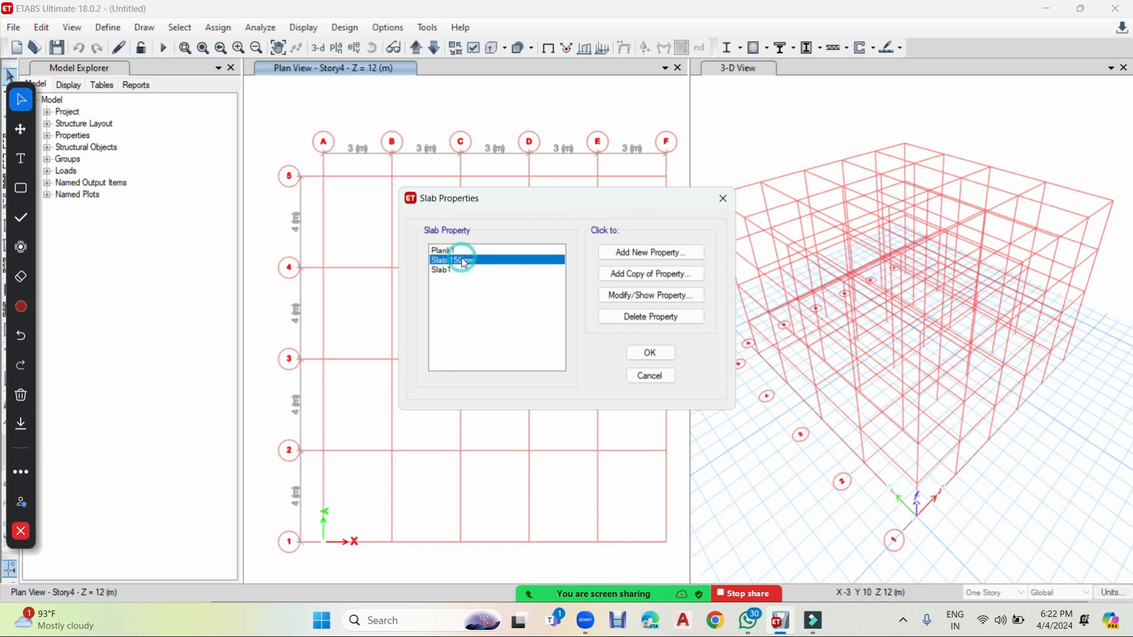
left_click(643, 298)
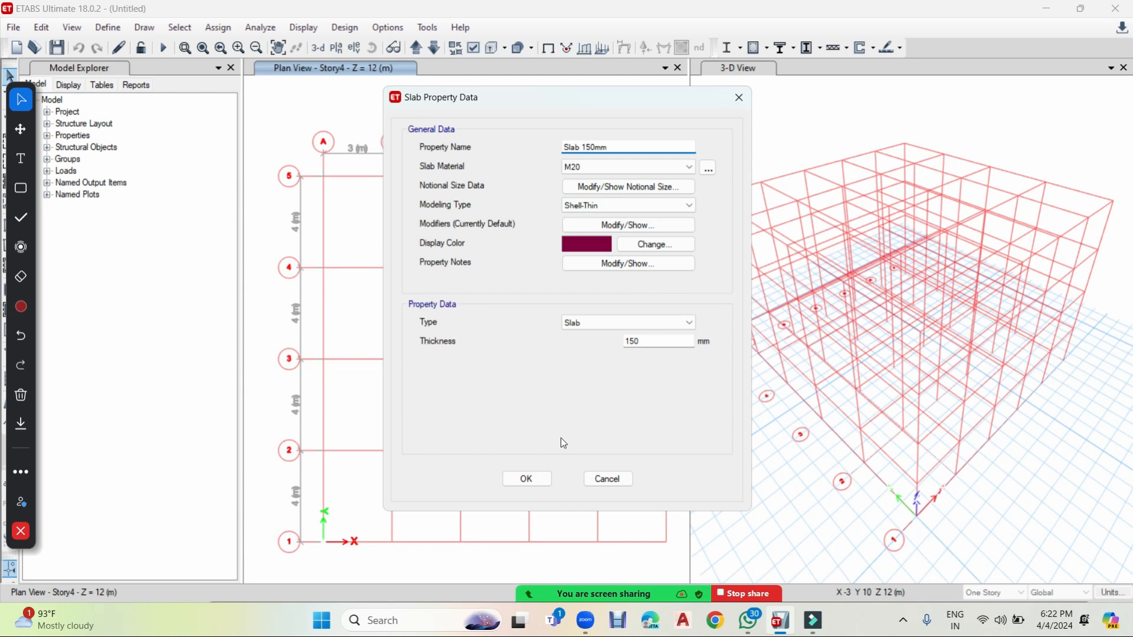
left_click(532, 478)
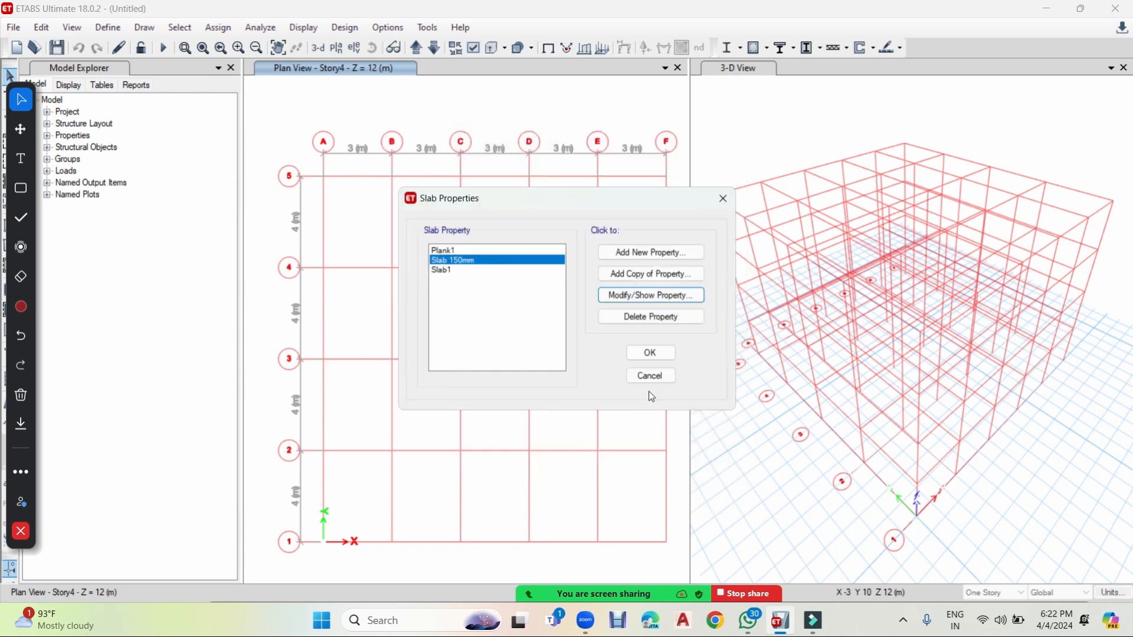
left_click(656, 357)
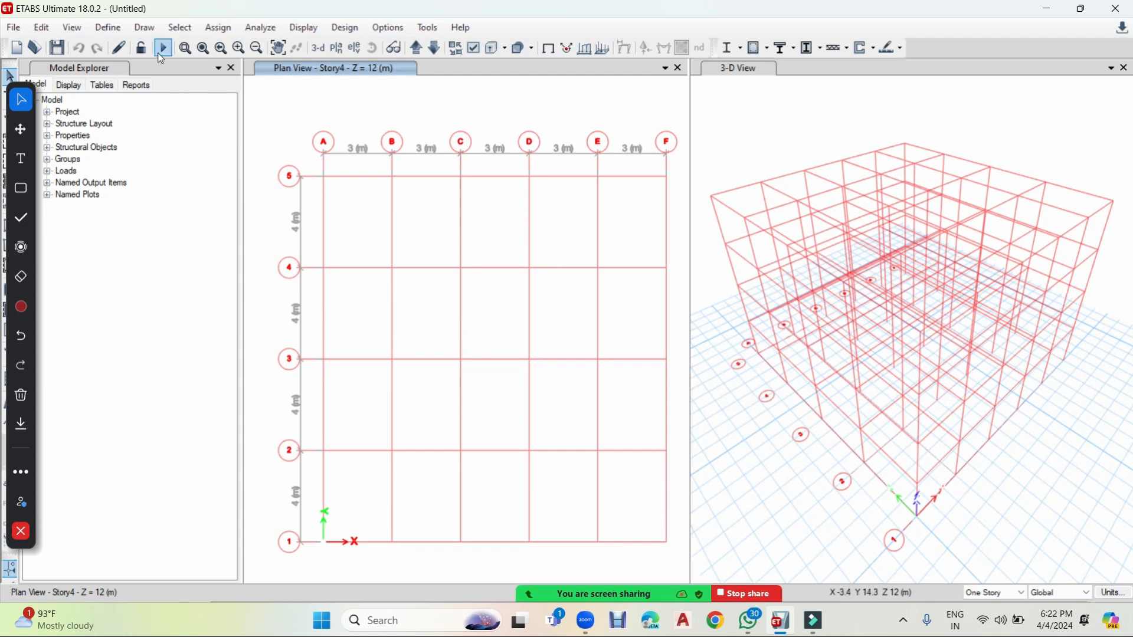
Step: Draw a single trial beam along grid line 5 from A to B on Story4, and undo it
left_click(145, 28)
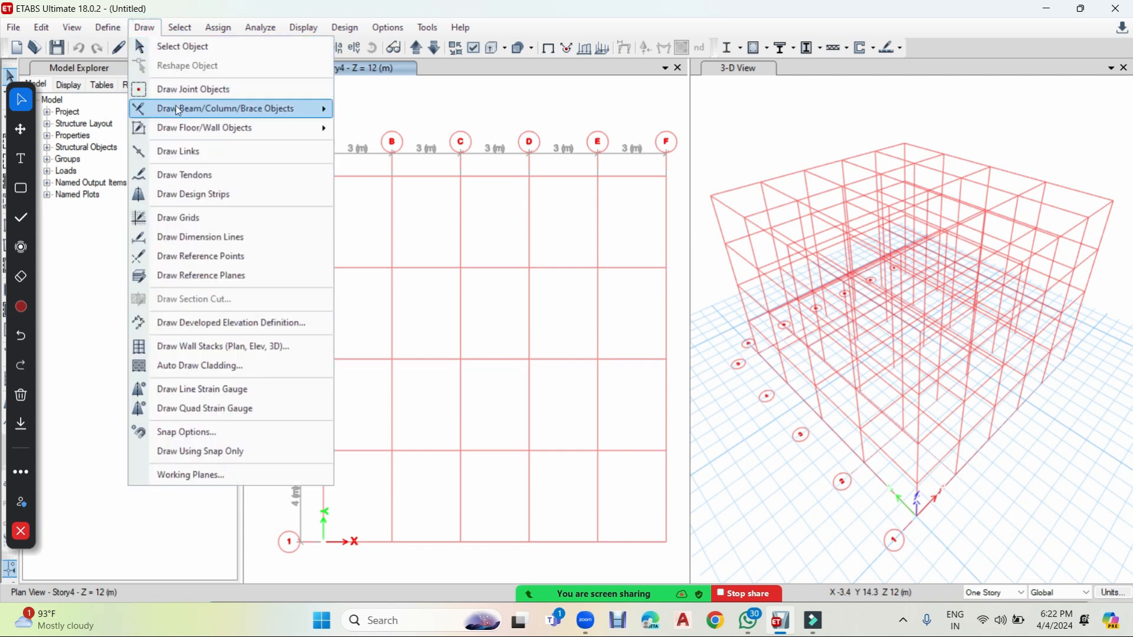
mouse_move(160, 112)
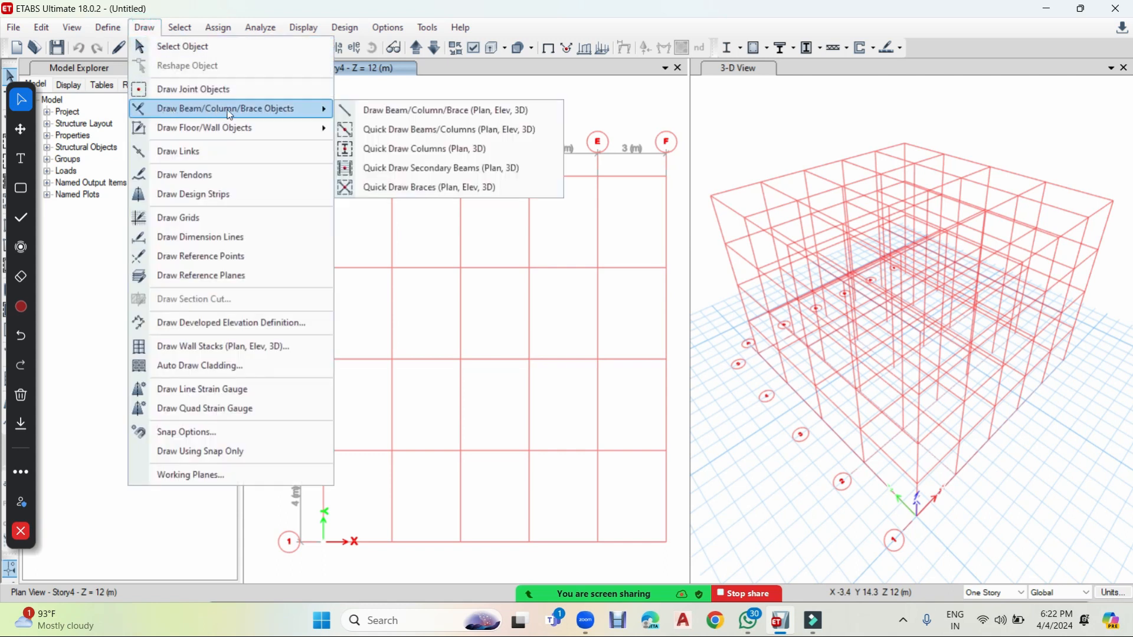
left_click(446, 118)
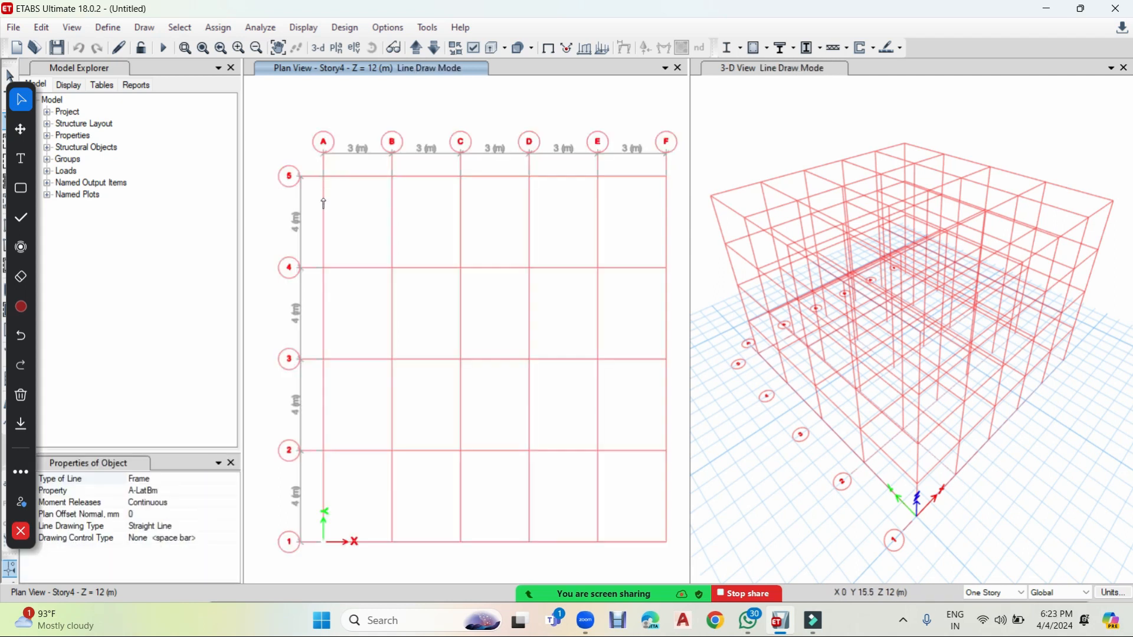
left_click(378, 178)
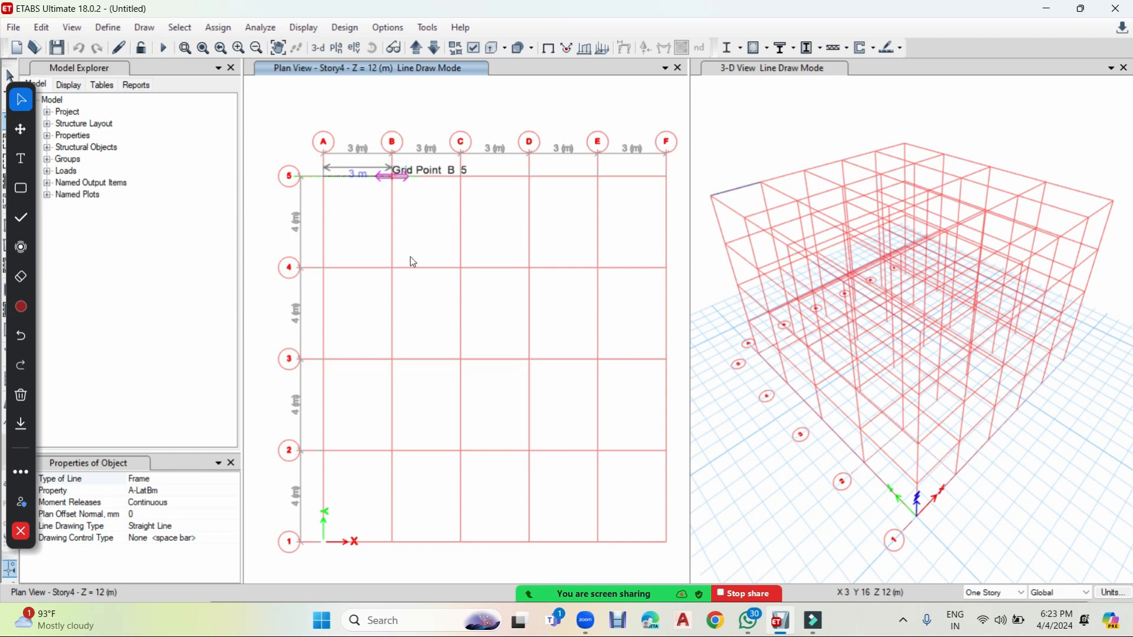
left_click(392, 176)
left_click(778, 195)
left_click(556, 270)
key("Escape")
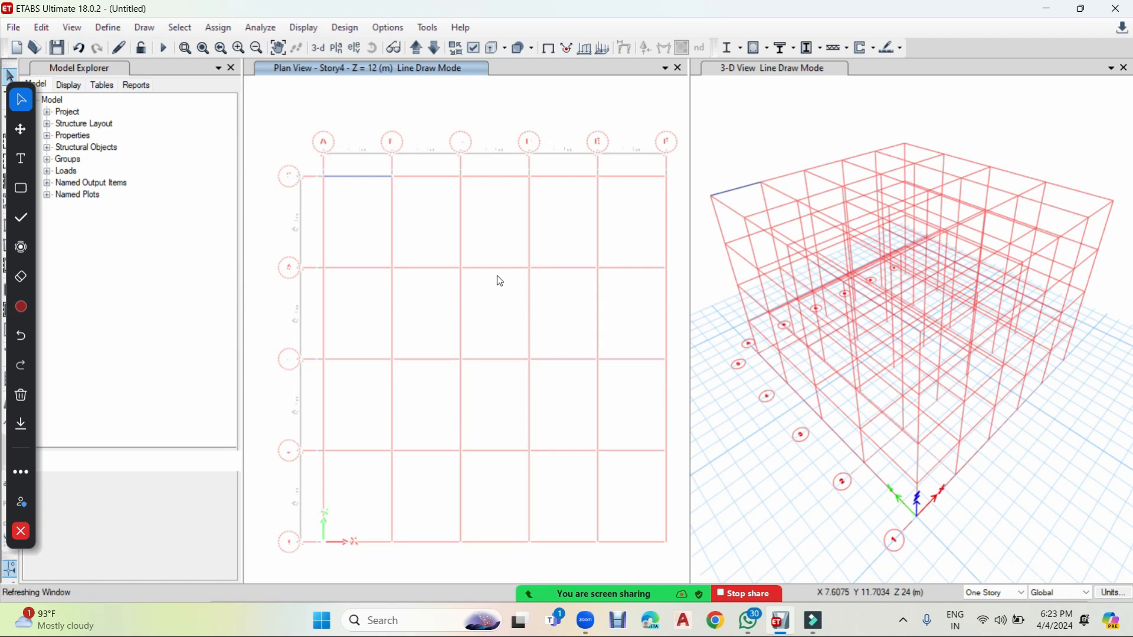
key("ctrl+z")
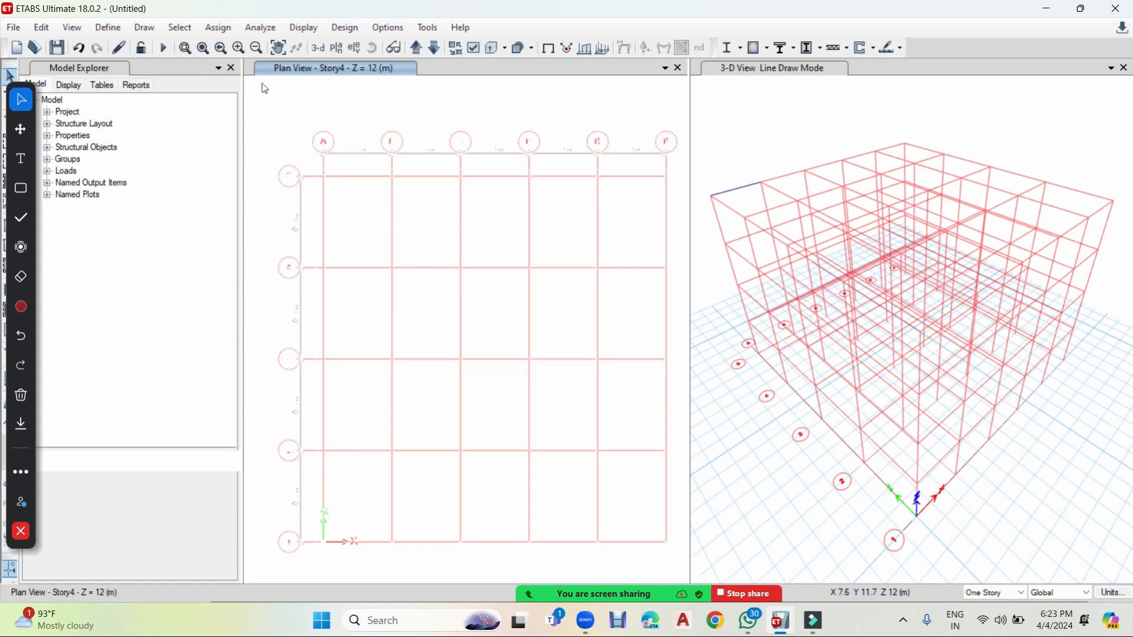
Step: Quick-draw beams with the B 9"X15" section along all grid lines of the Story4 plan
left_click(143, 30)
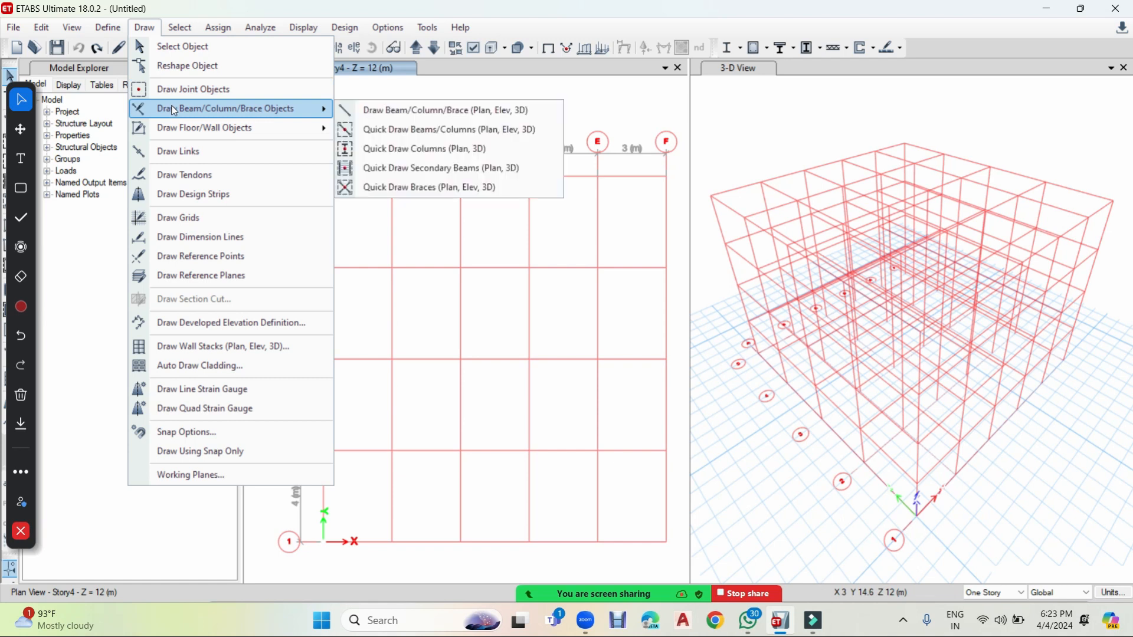
left_click(479, 129)
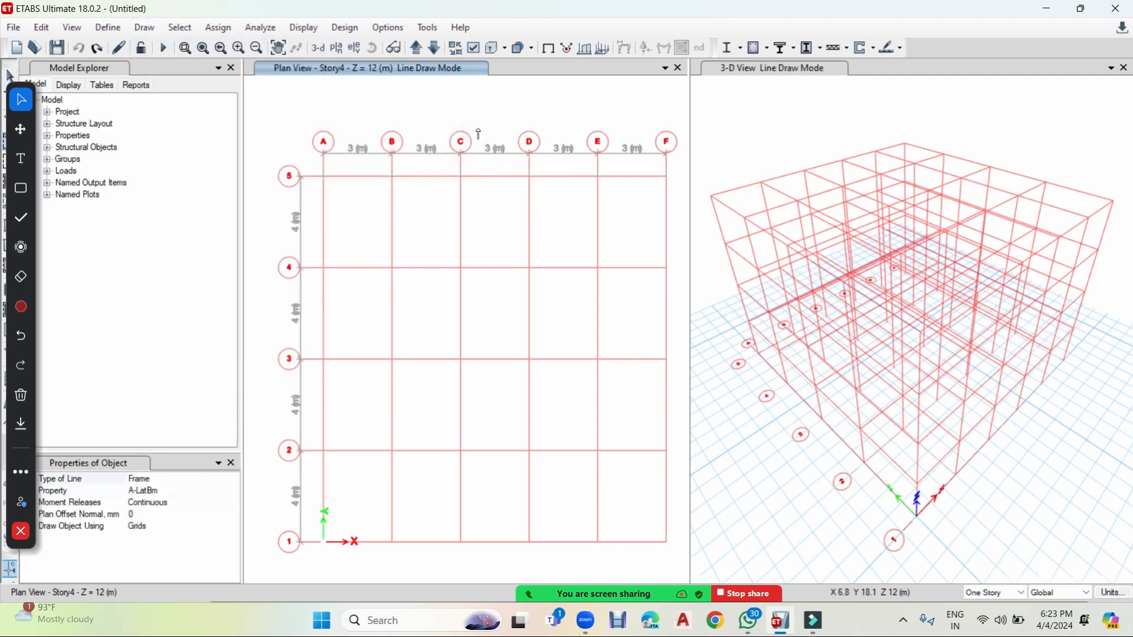
left_click(425, 176)
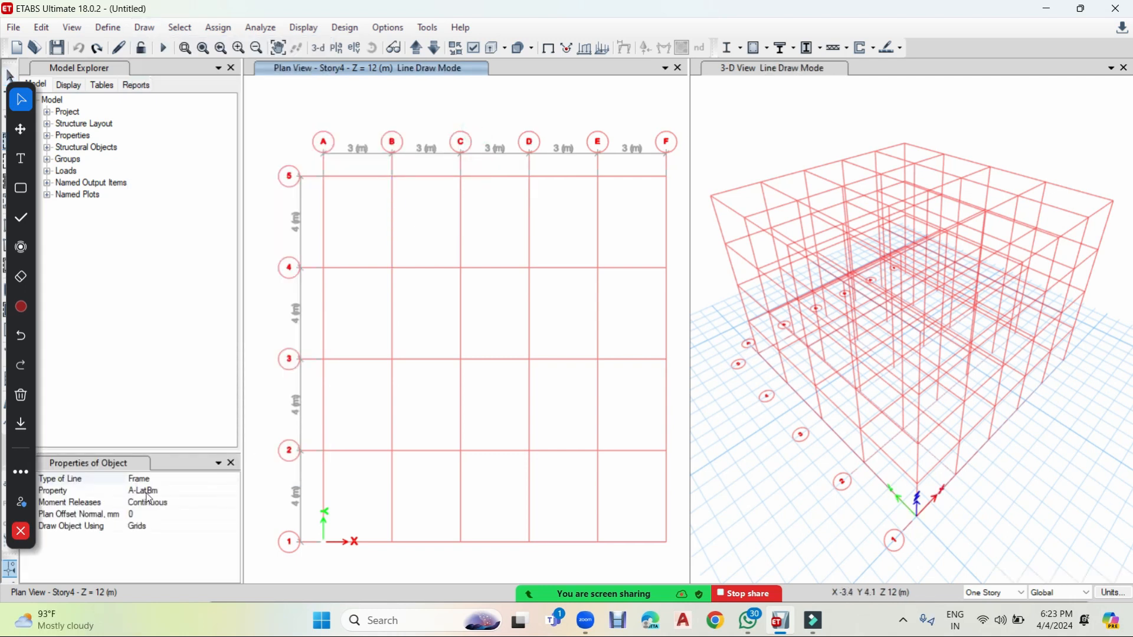
left_click(230, 494)
left_click(234, 492)
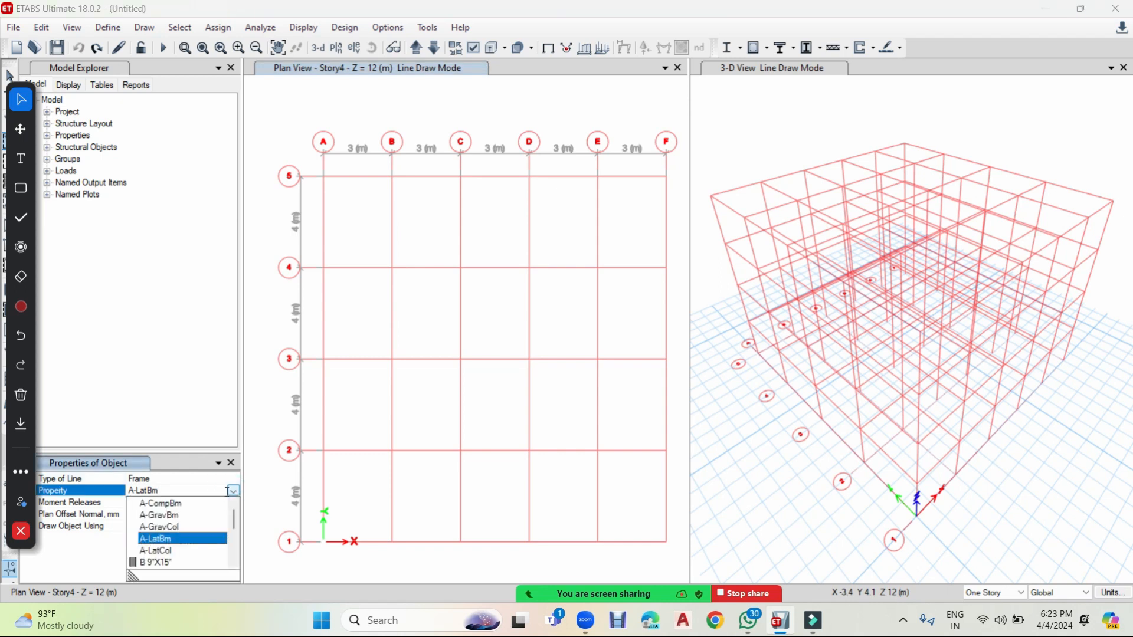
left_click(147, 564)
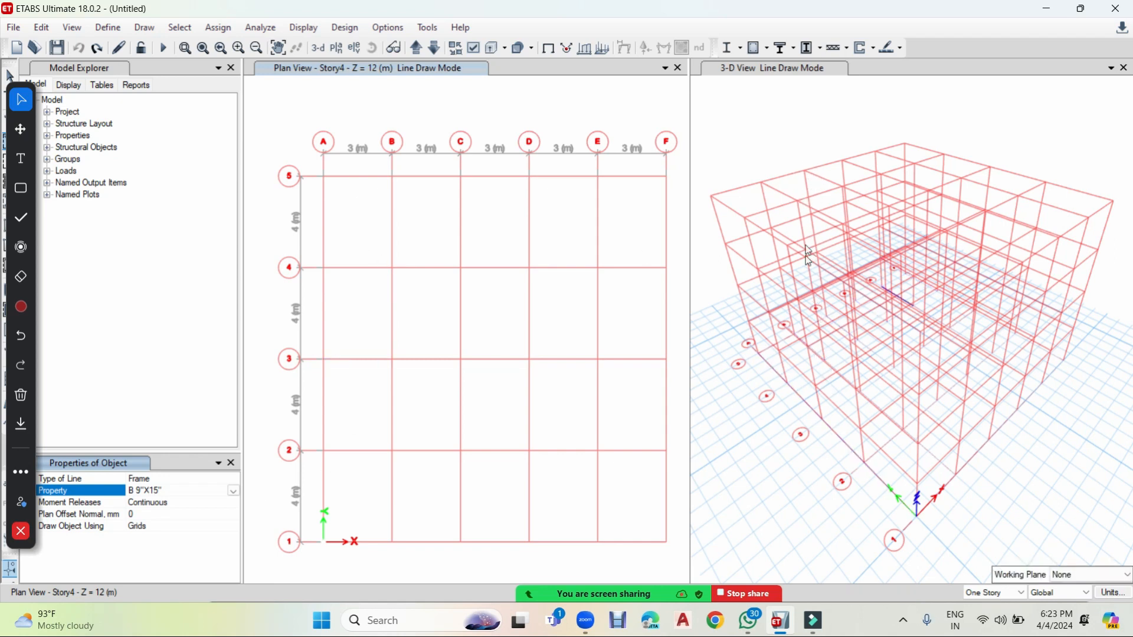
left_click(371, 69)
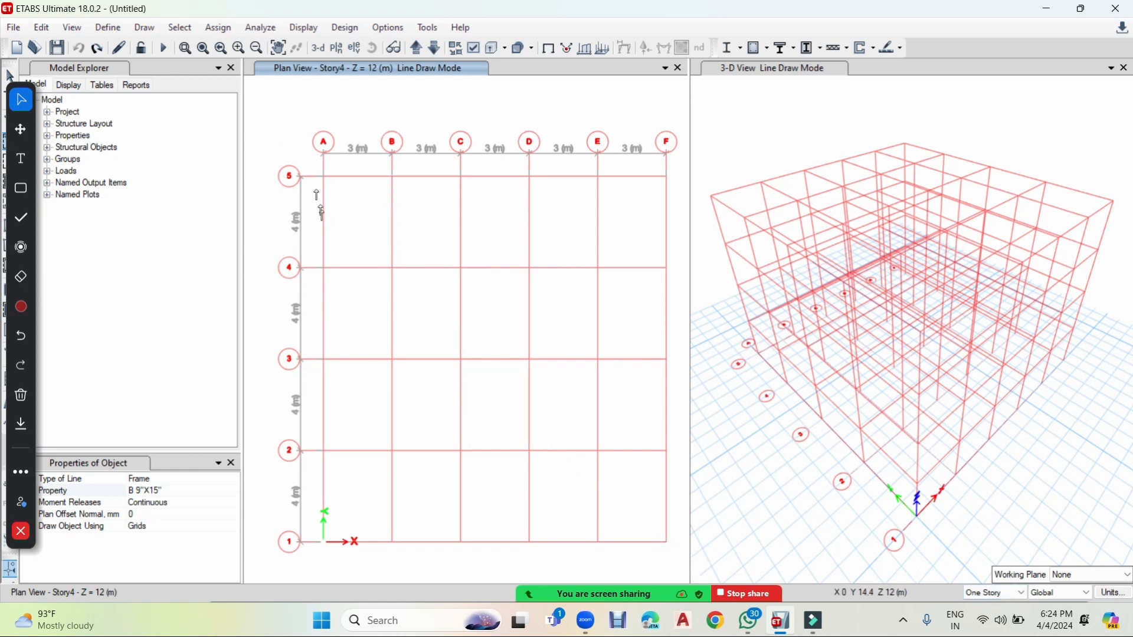
left_click_drag(301, 149, 675, 563)
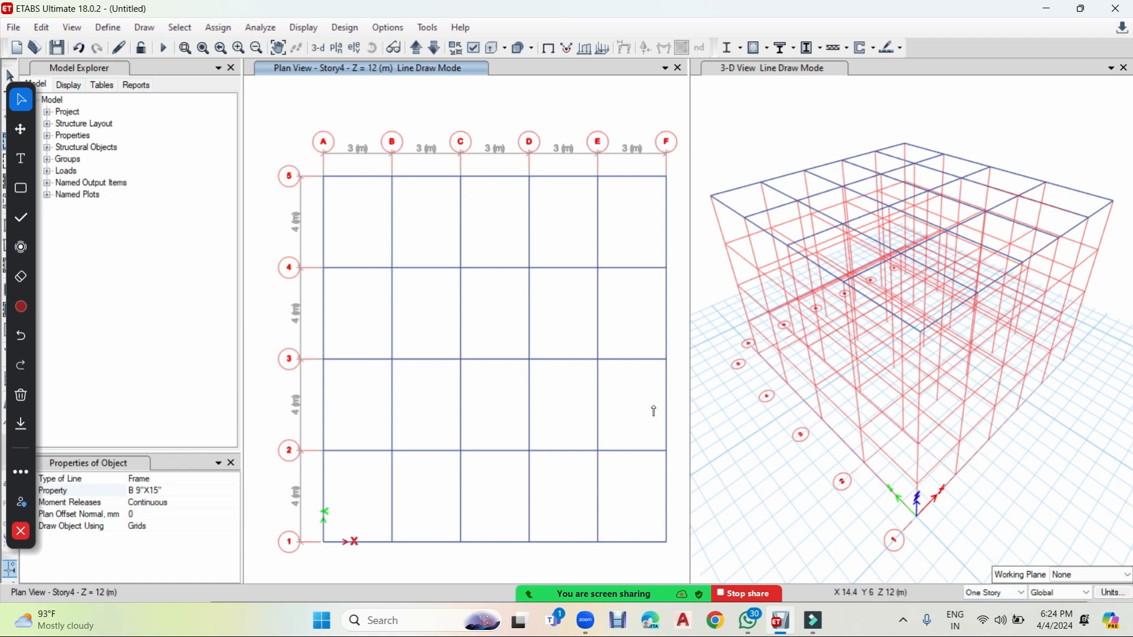
Step: Apply drawing to All Stories and quick-draw B 9"X15" beams along every grid line from the Story3 plan
left_click(990, 593)
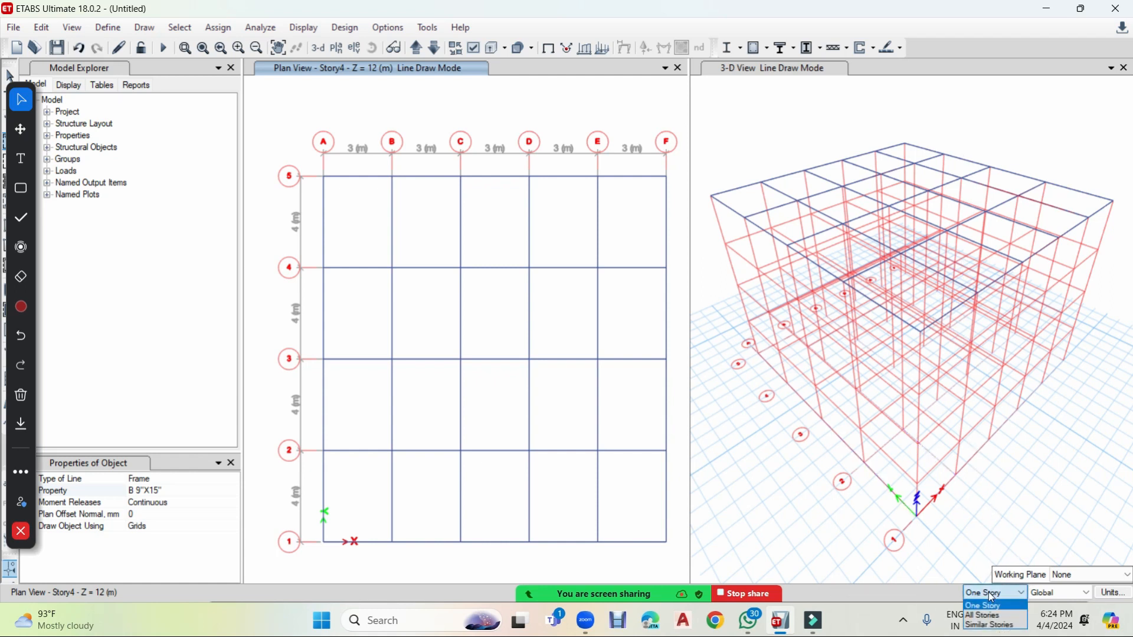
left_click(990, 616)
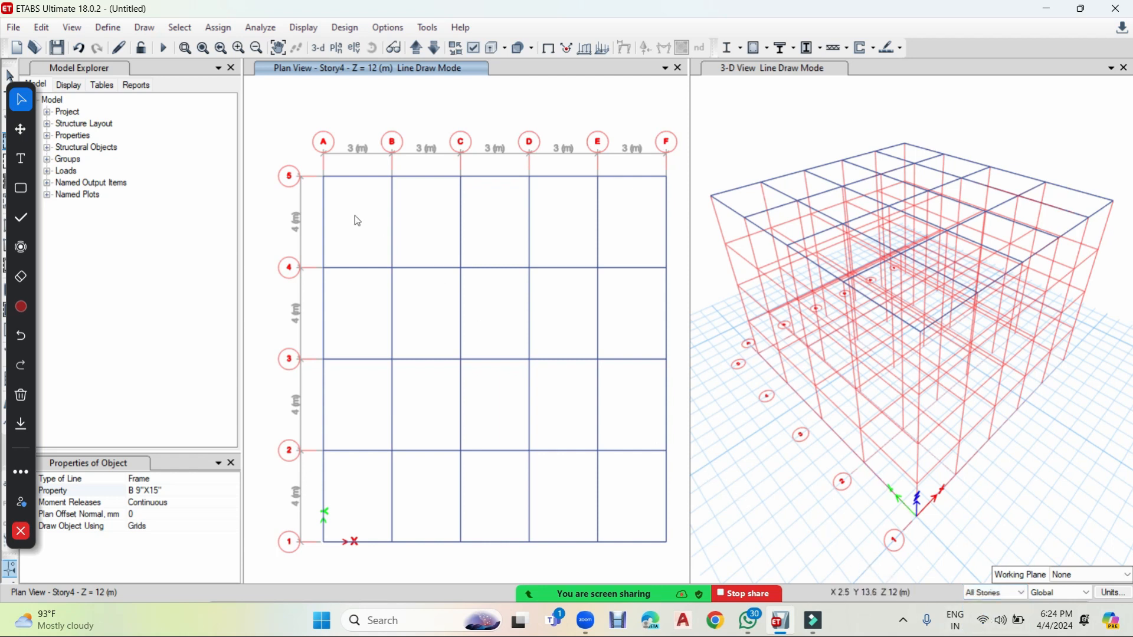
left_click(433, 50)
left_click(435, 48)
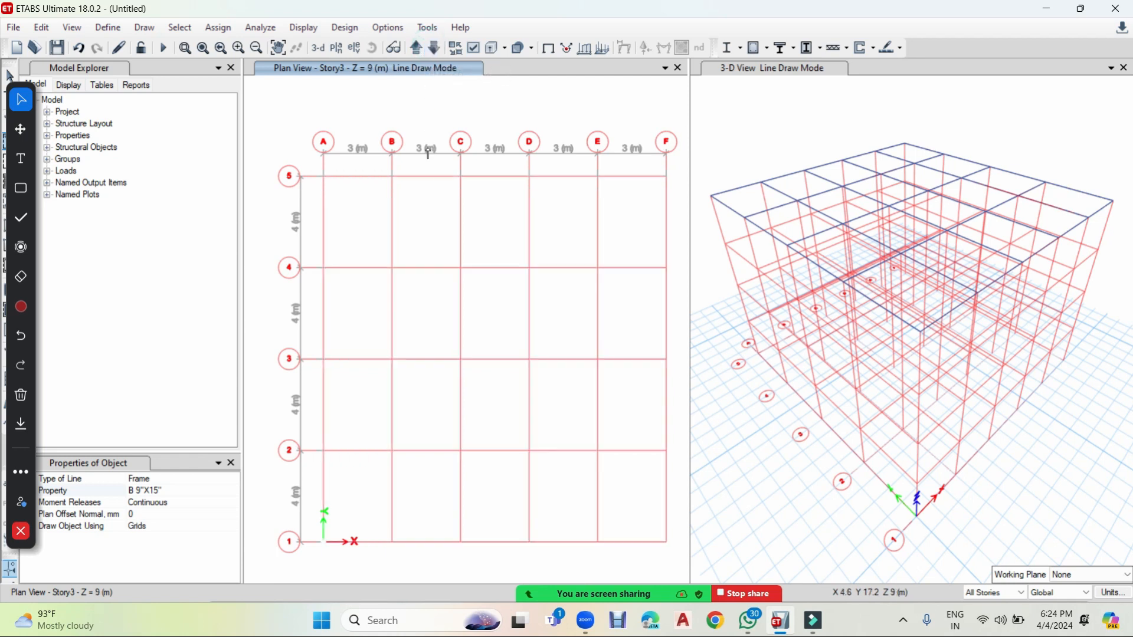
mouse_move(280, 137)
left_mouse_down()
mouse_move(514, 375)
mouse_move(647, 556)
mouse_move(675, 555)
left_mouse_up()
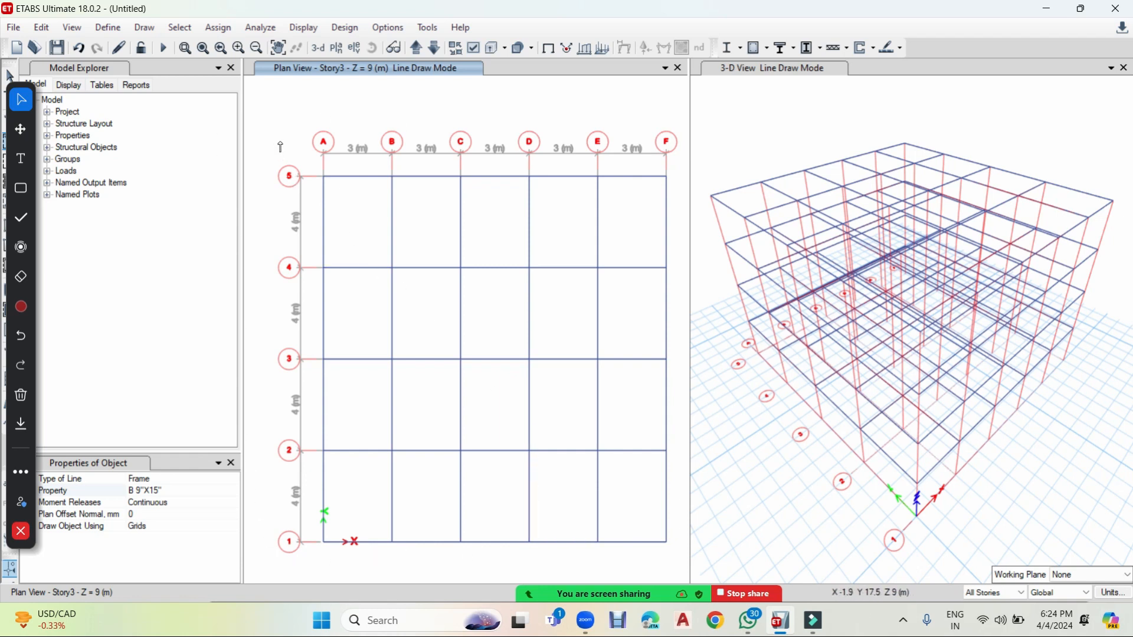
key("Escape")
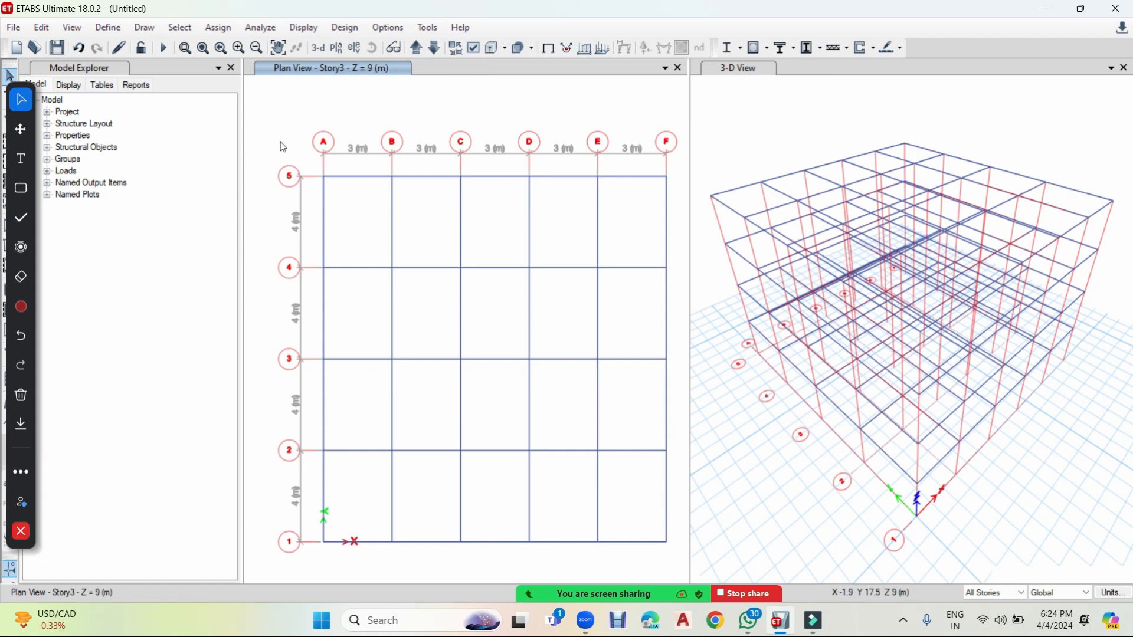
Step: Inspect the beams as extruded solids in the 3-D view, and return to the line display
left_click(742, 68)
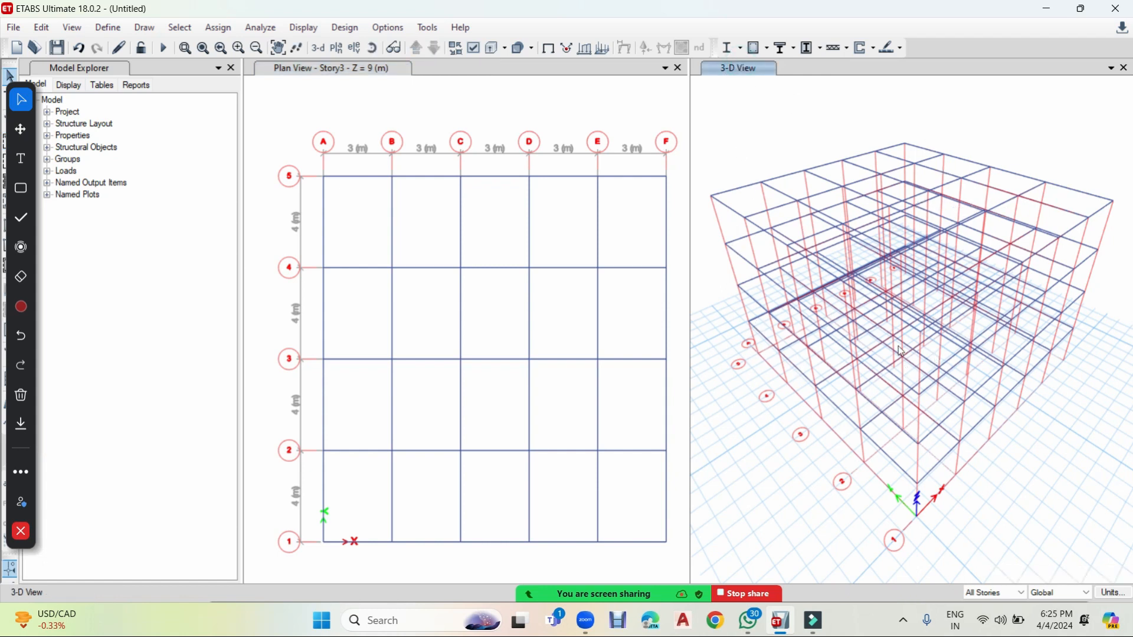
left_click(491, 58)
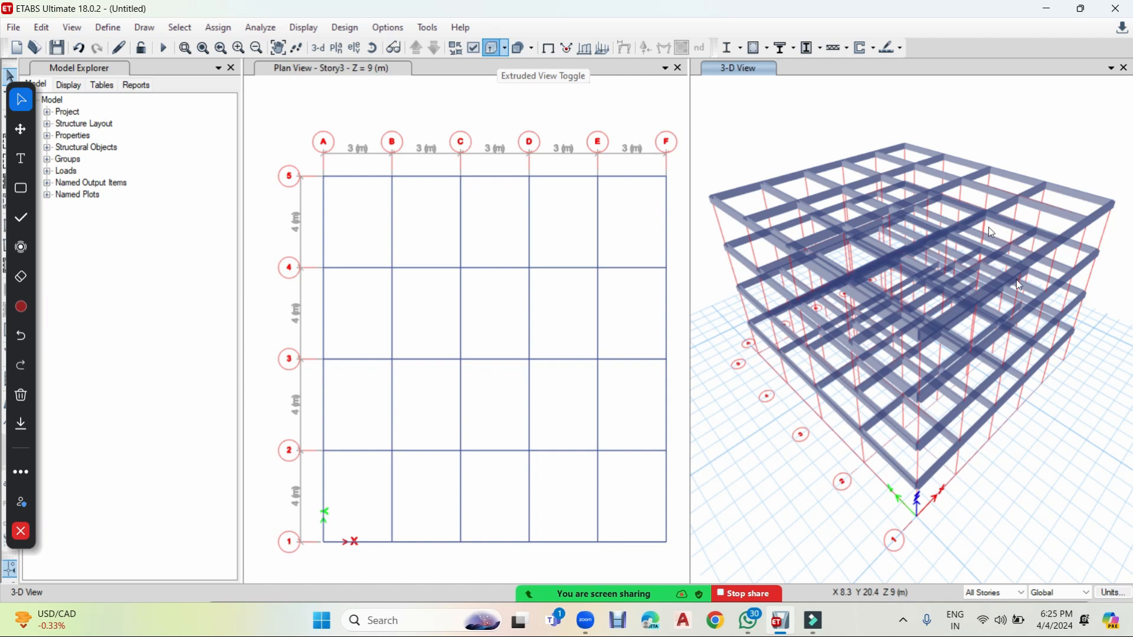
left_click(907, 290)
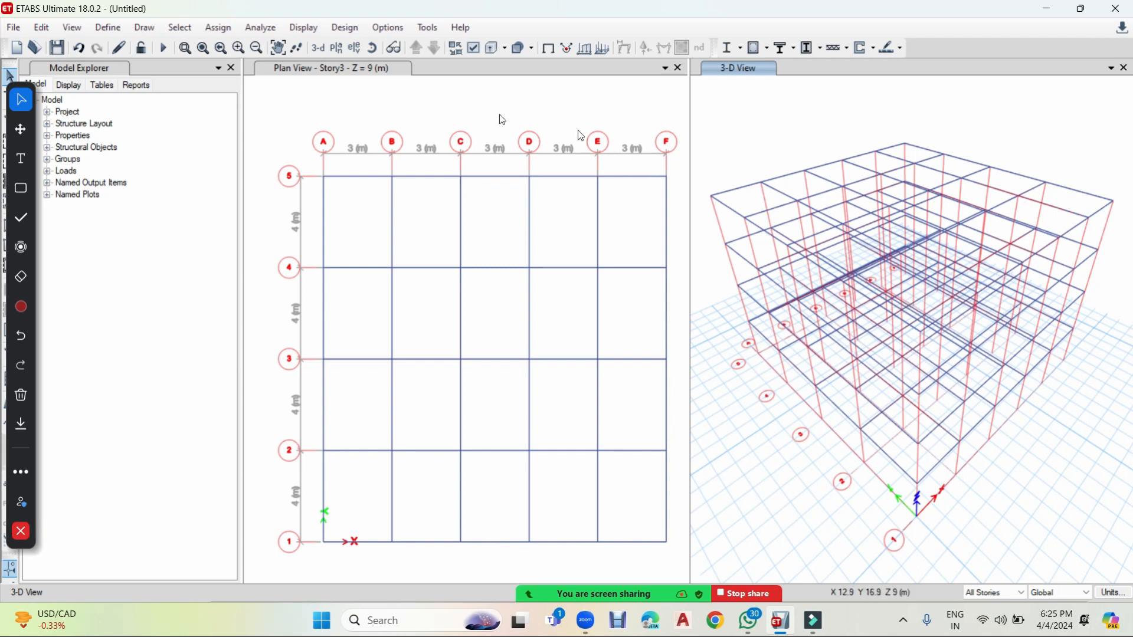
Step: Quick-draw columns with the C 9"X18" section at all grid intersections of the Story4 plan, applied to all stories
left_click(374, 69)
left_click(413, 56)
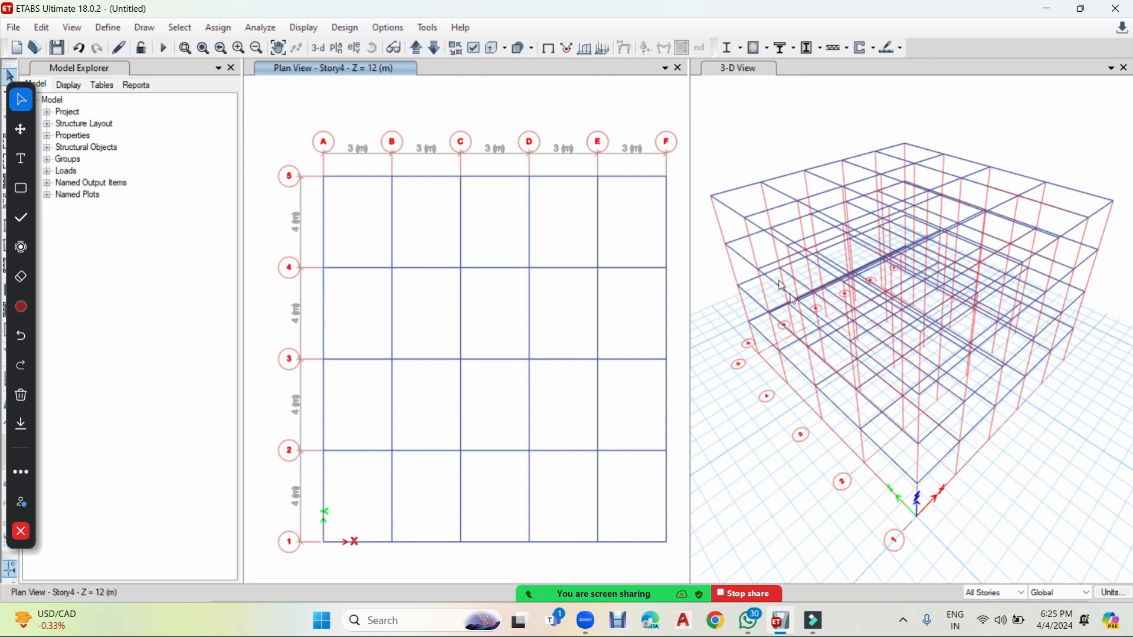
left_click(136, 30)
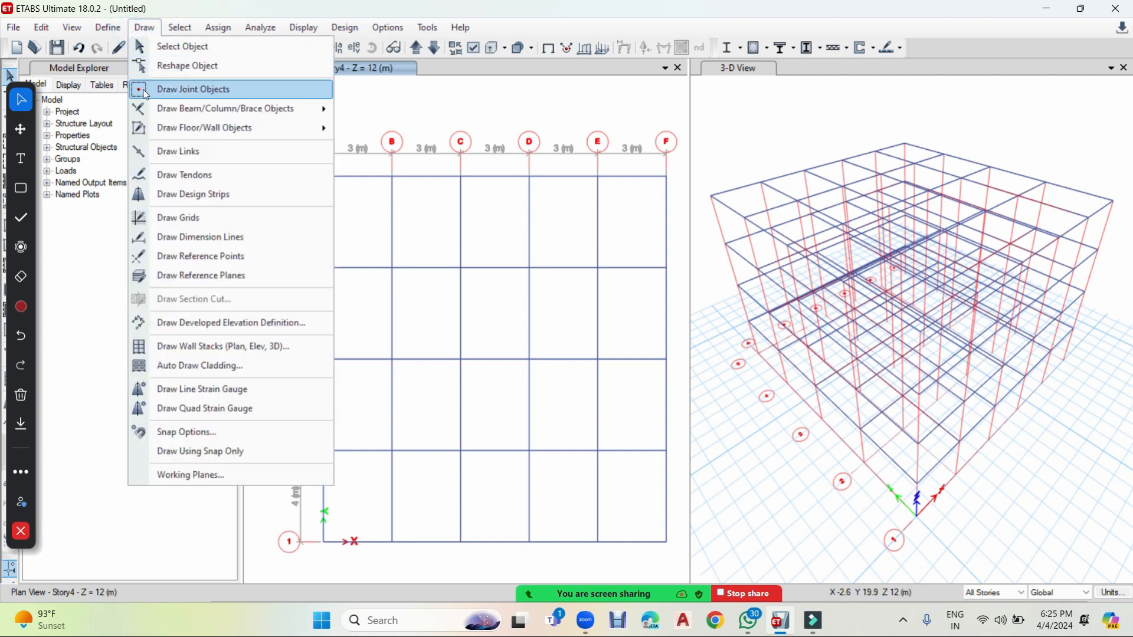
mouse_move(247, 110)
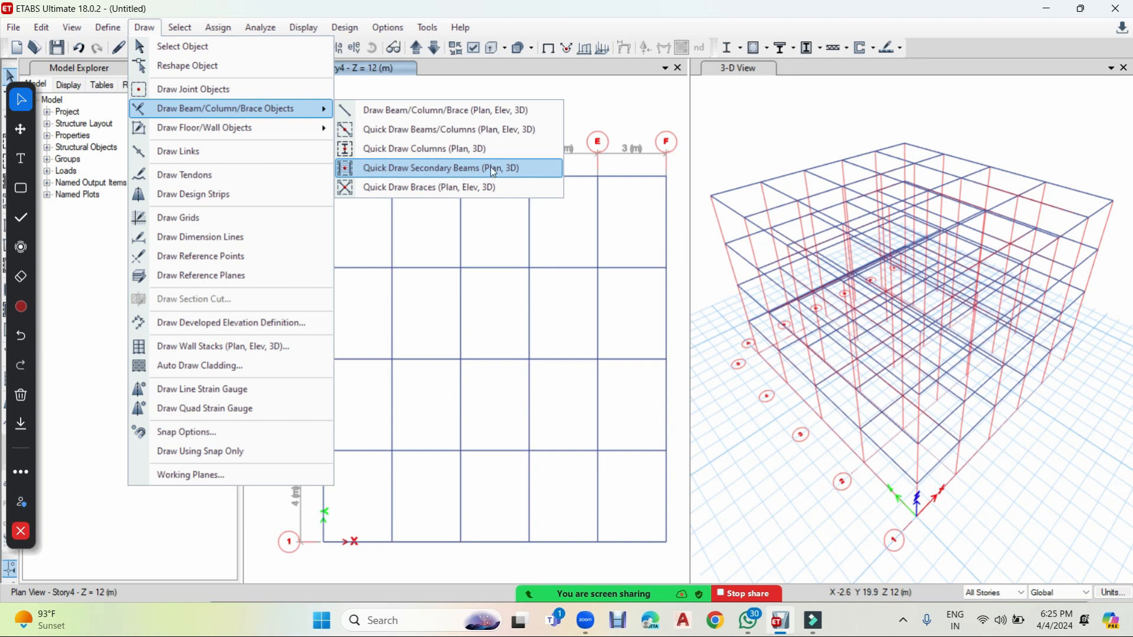
left_click(442, 149)
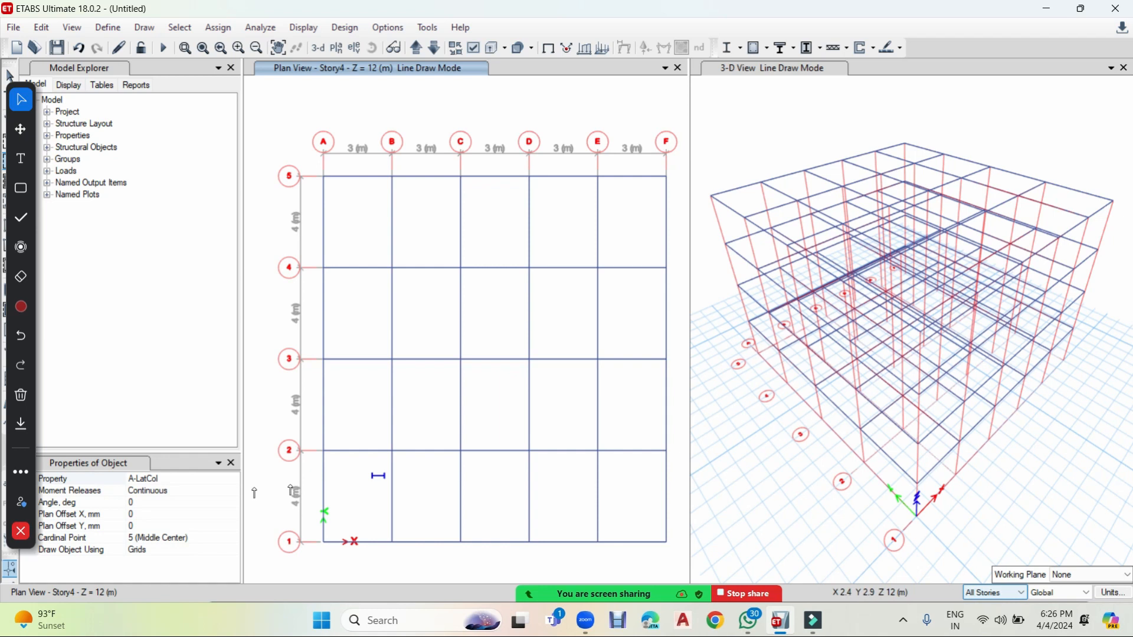
left_click(234, 479)
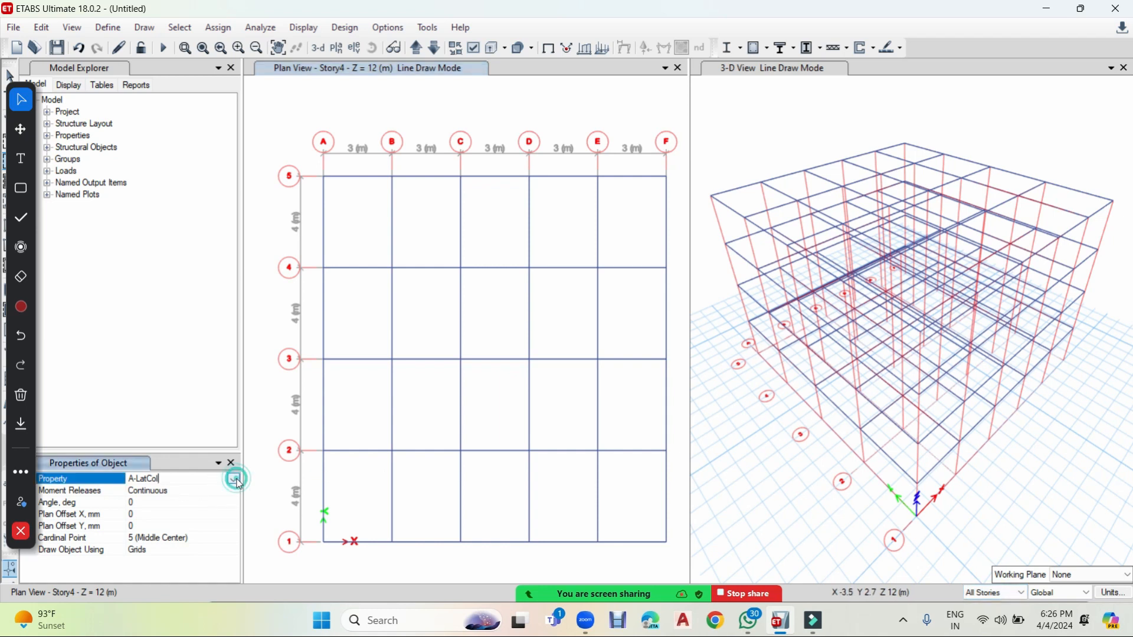
left_click(235, 479)
scroll(177, 525, "down", 2)
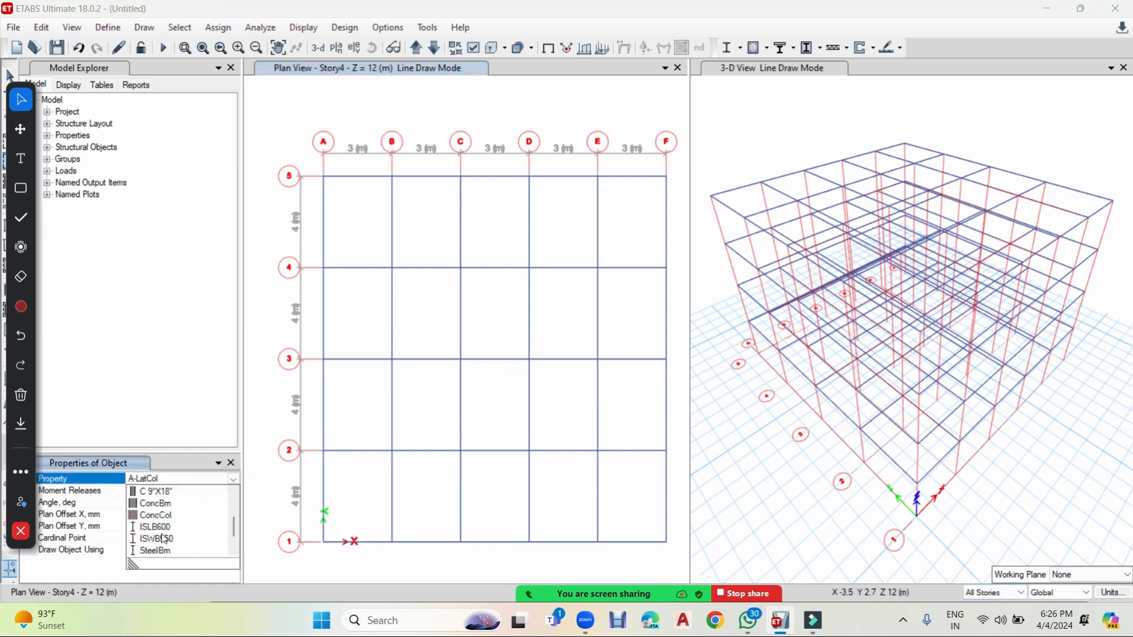
left_click(156, 491)
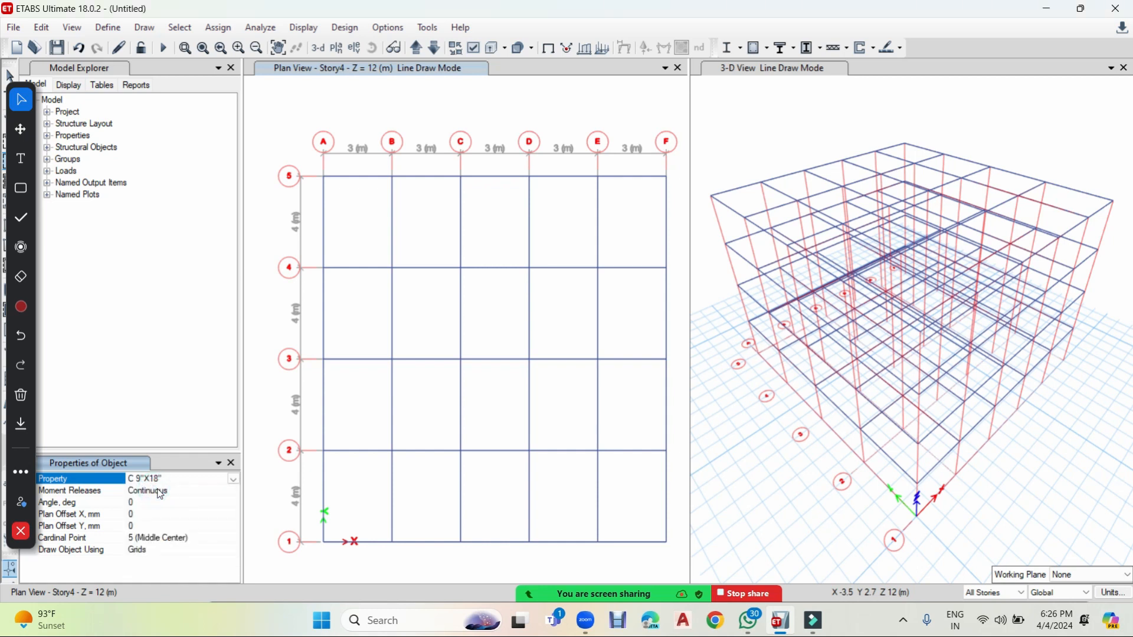
mouse_move(302, 147)
left_mouse_down()
mouse_move(458, 273)
mouse_move(625, 472)
mouse_move(675, 579)
left_mouse_up()
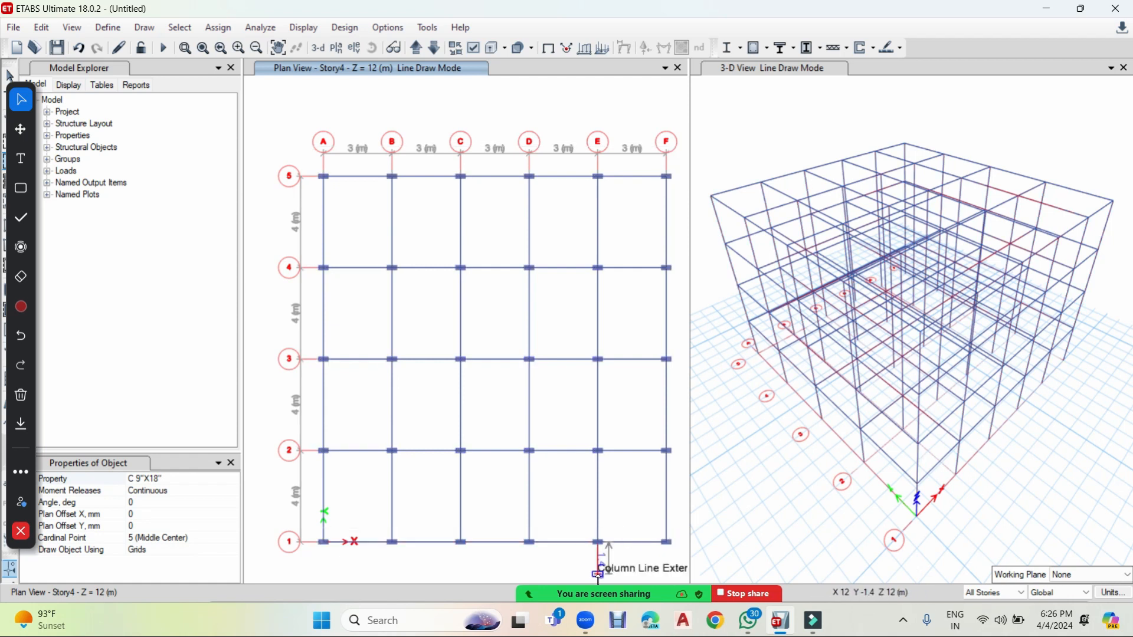
Step: Quick-draw a trial C 9"X18" column rotated 90° outside the grid, near grid point A-5 on the Story4 plan
key("Escape")
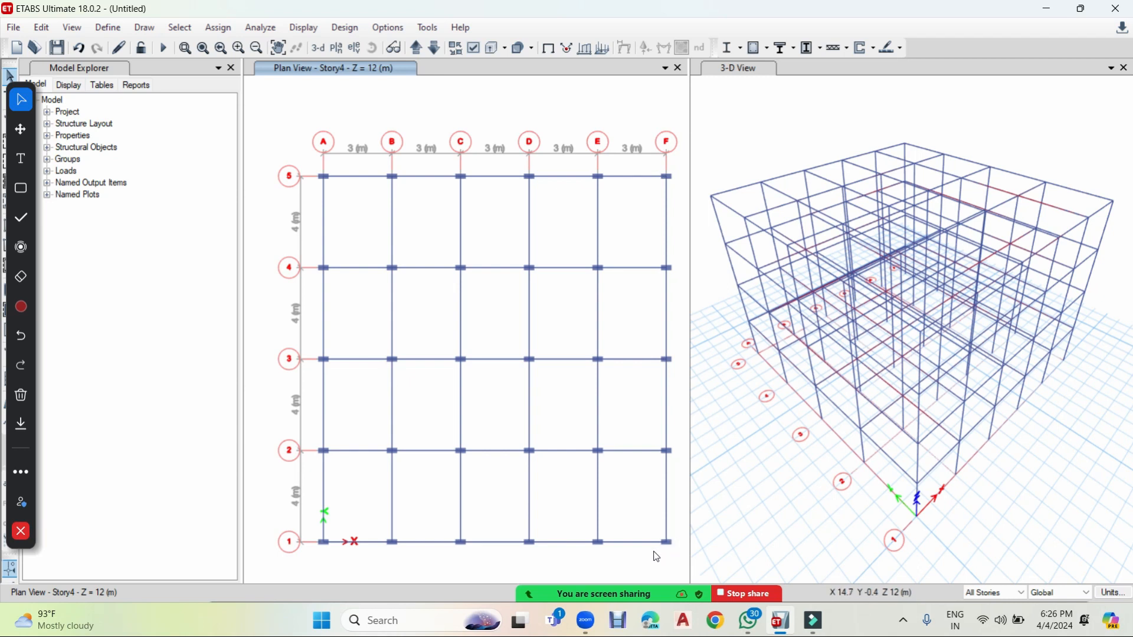
left_click(145, 28)
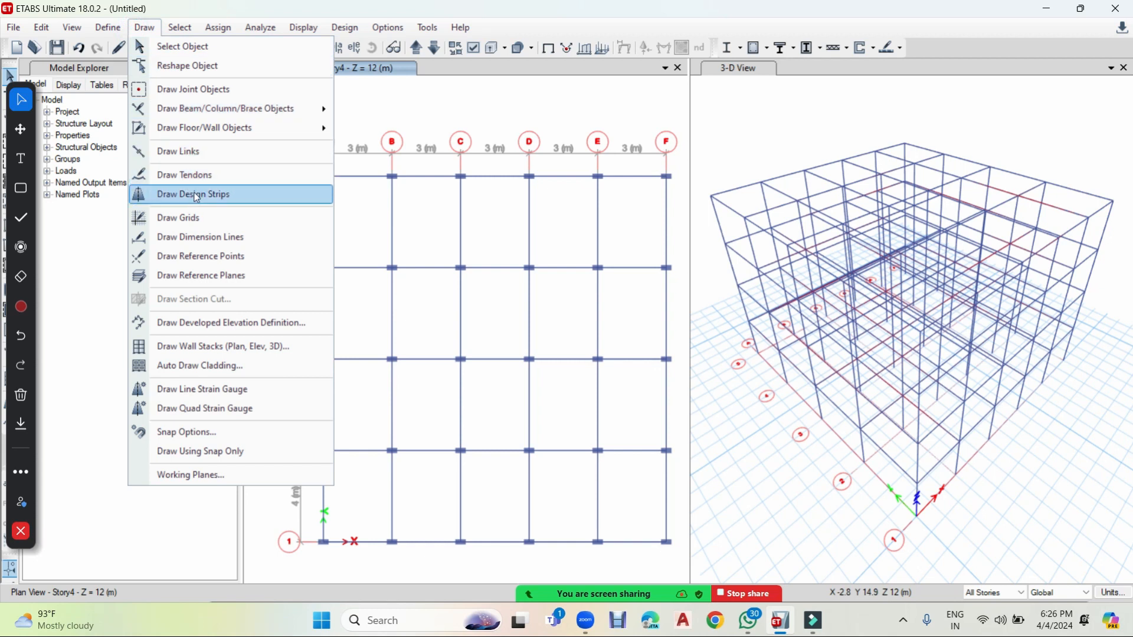
mouse_move(206, 116)
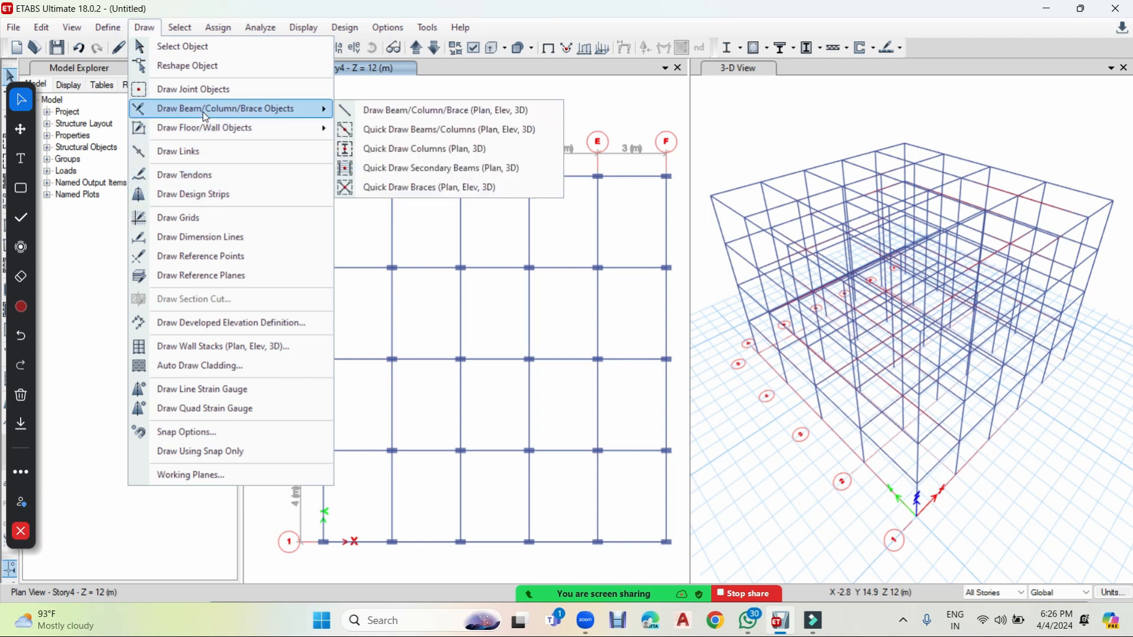
left_click(414, 150)
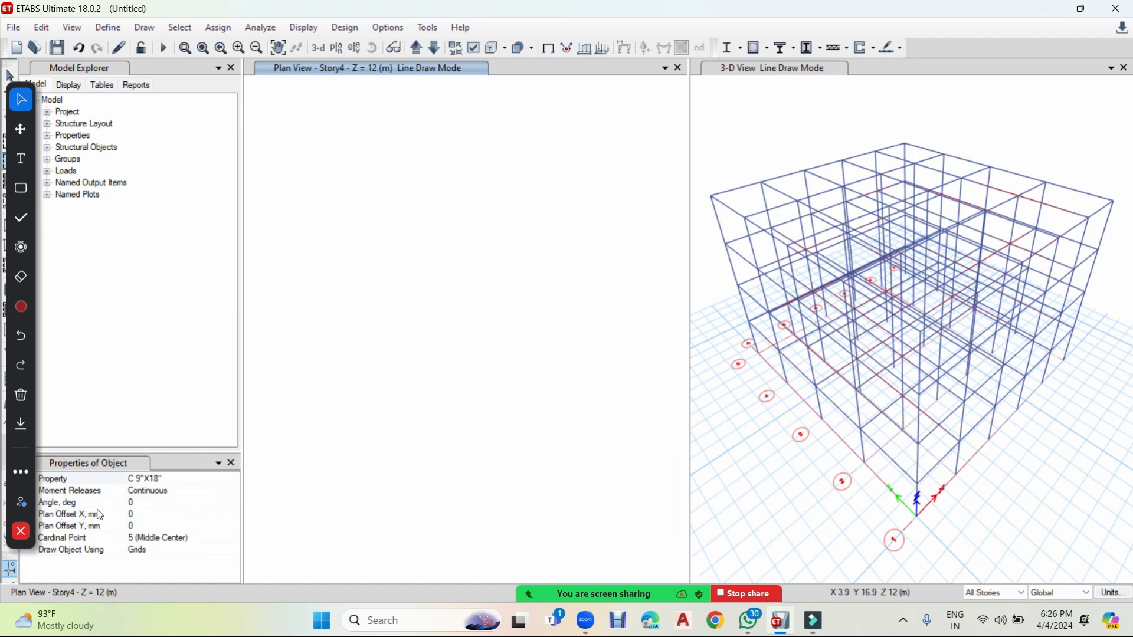
left_click(154, 505)
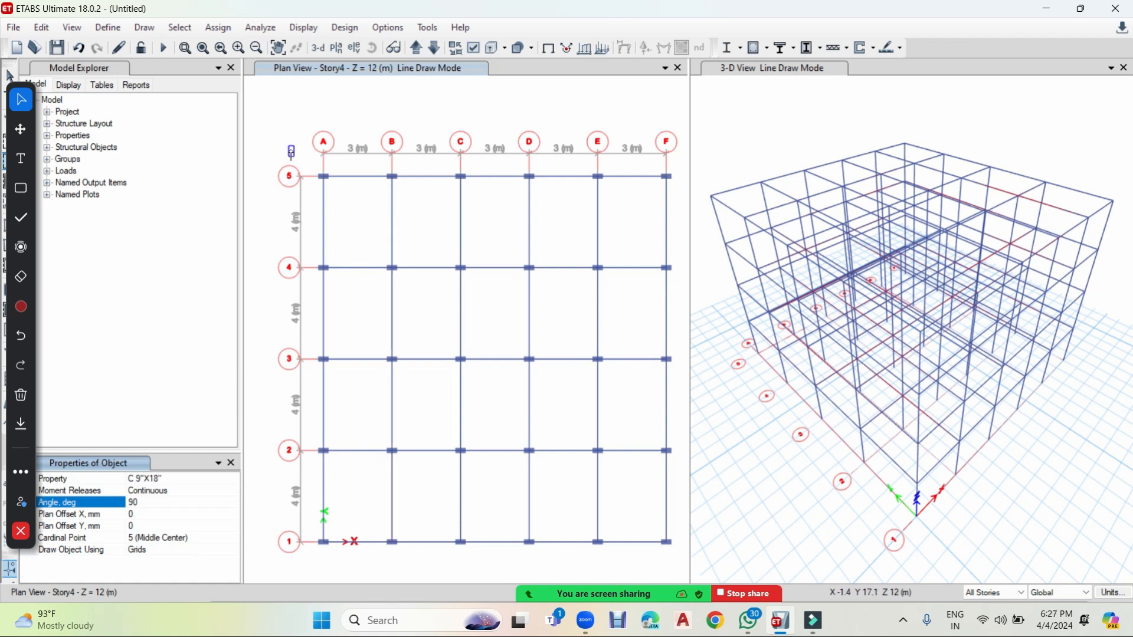
left_click(292, 152)
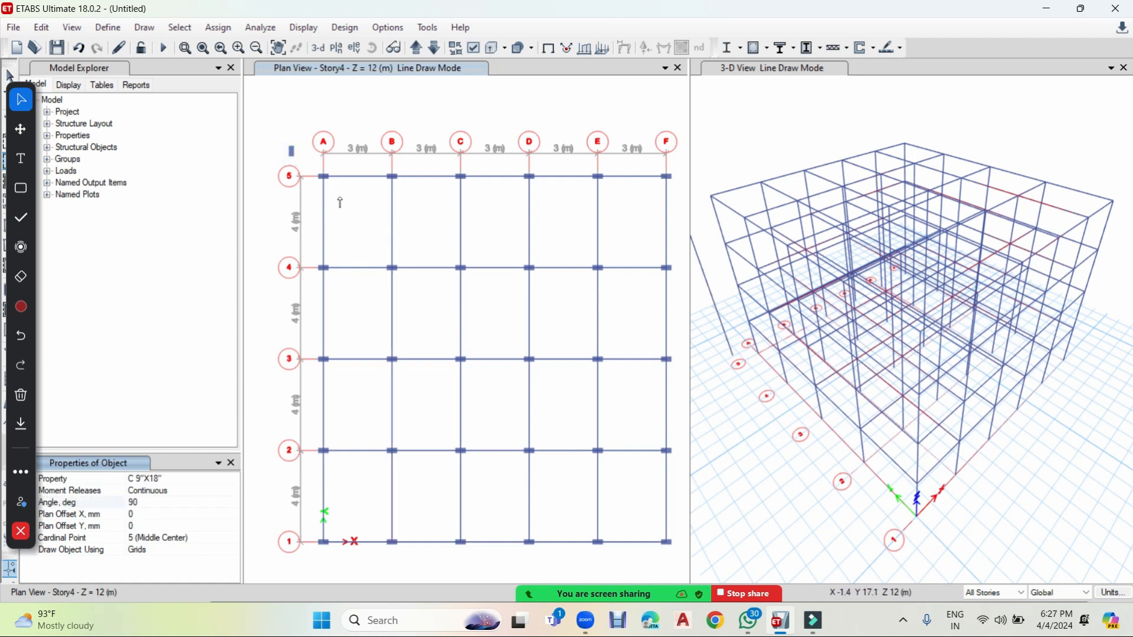
key("Escape")
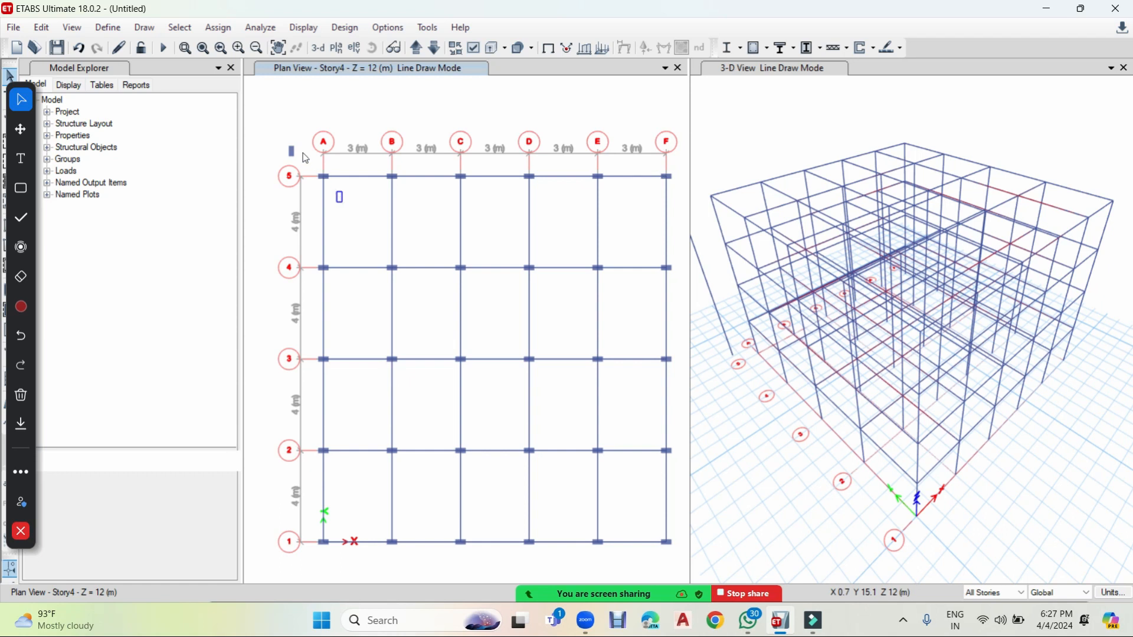
key("Escape")
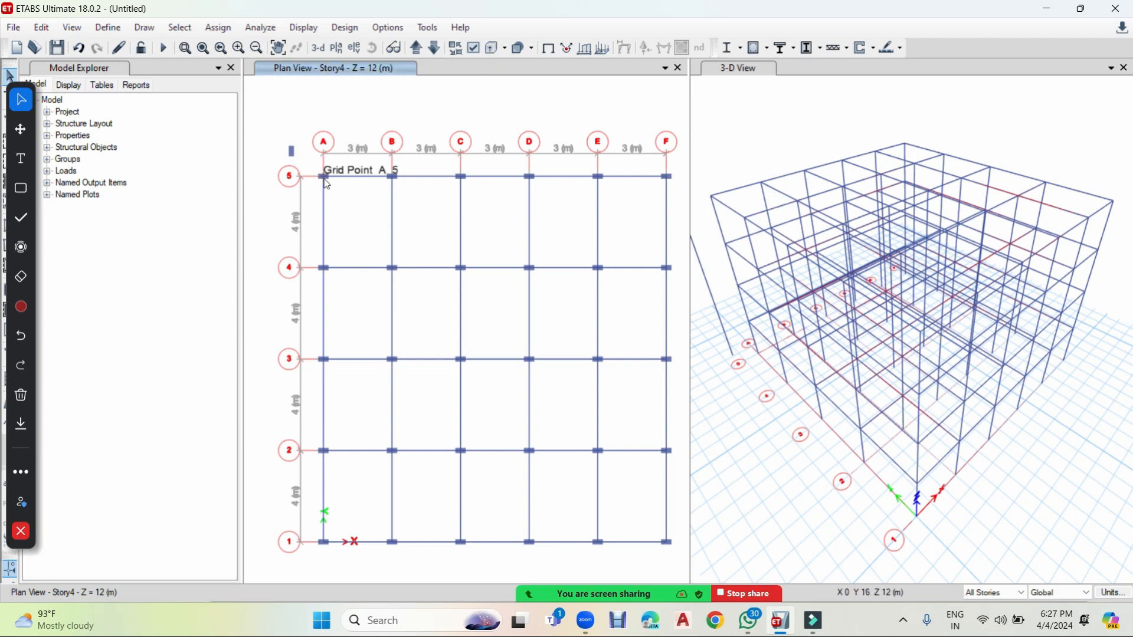
Step: Delete the rotated trial column outside the grid near A-5, together with its joints, on all stories
left_click(292, 152)
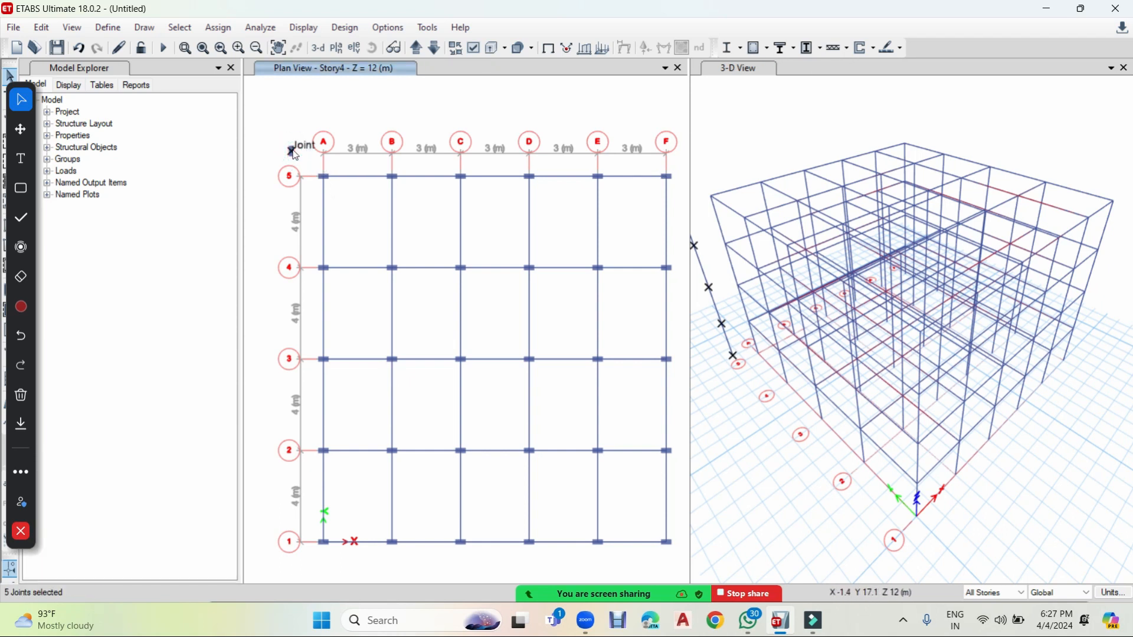
left_click(292, 149)
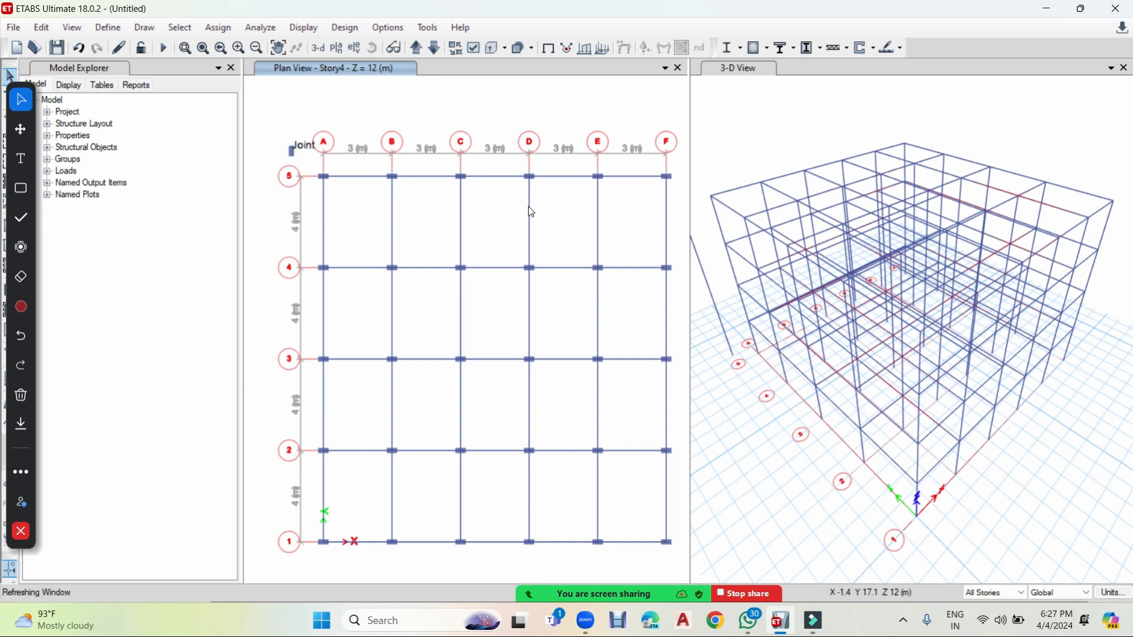
left_click(291, 154)
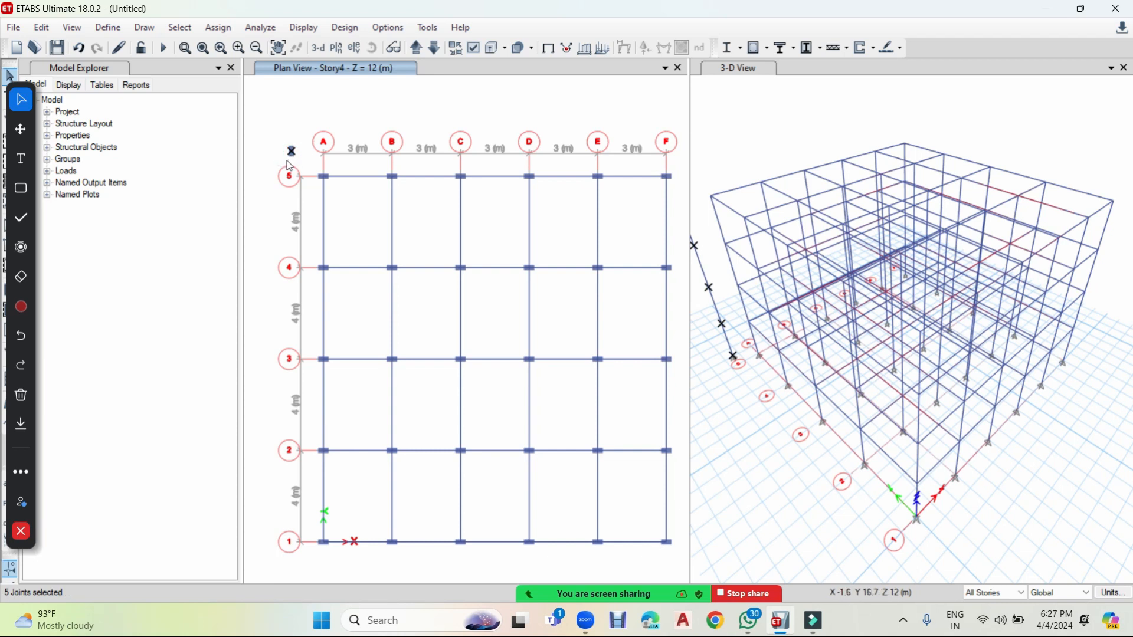
left_click(288, 160)
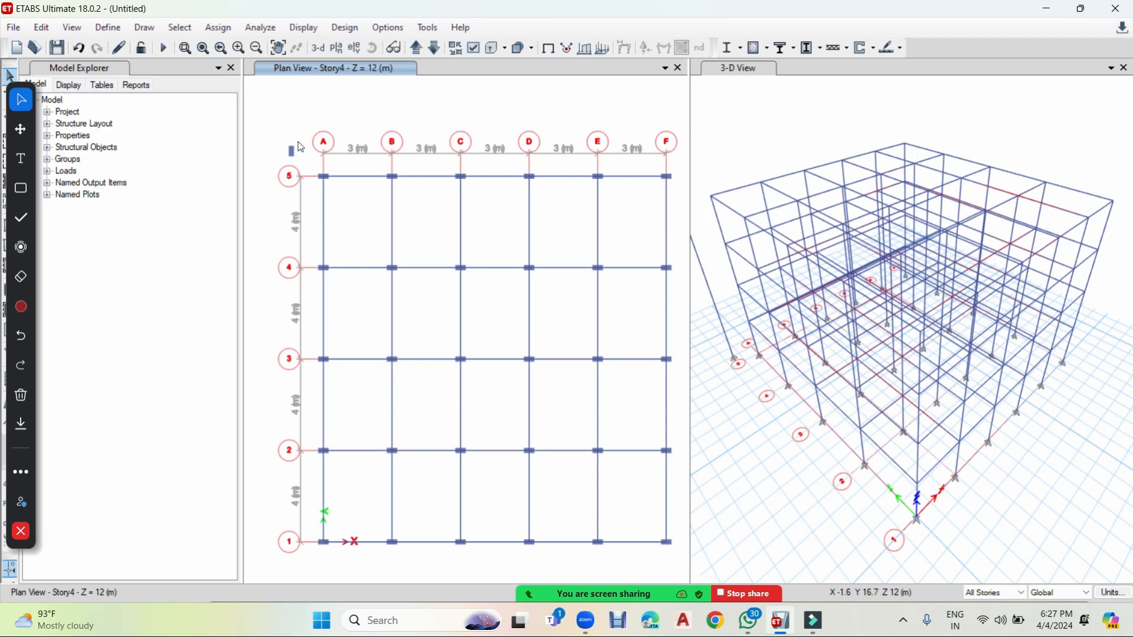
left_click(276, 170)
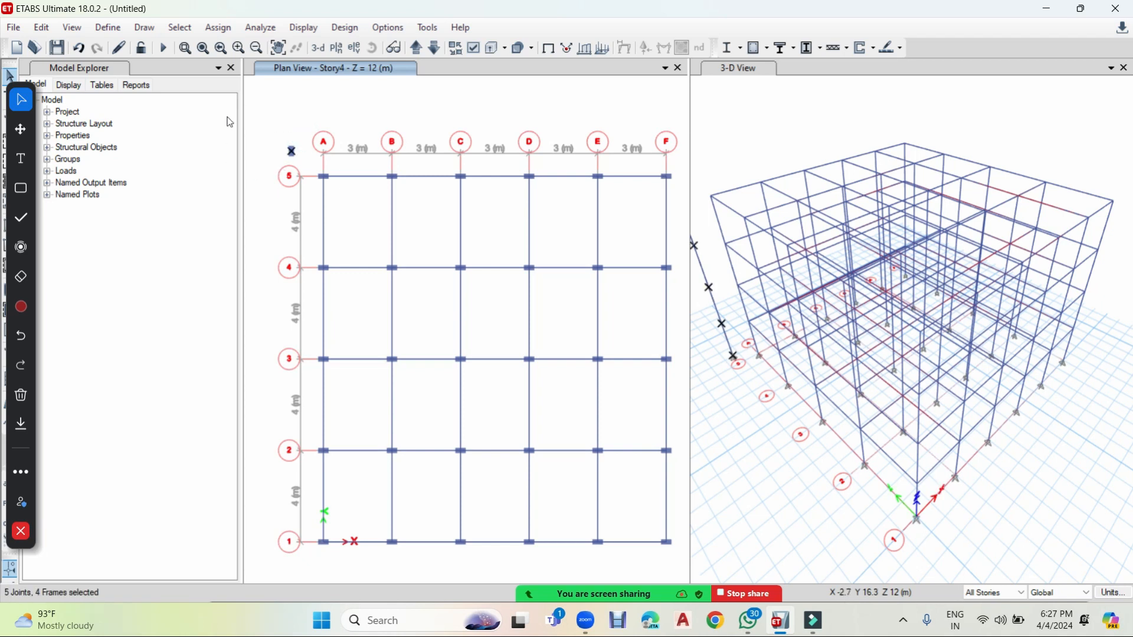
left_click(52, 30)
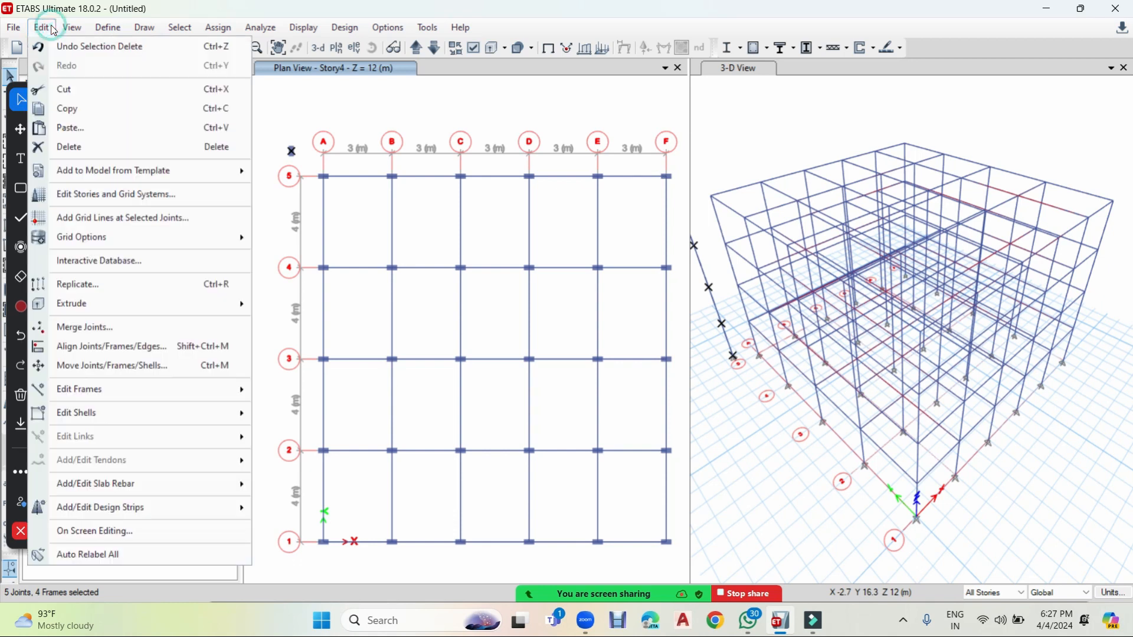
left_click(74, 147)
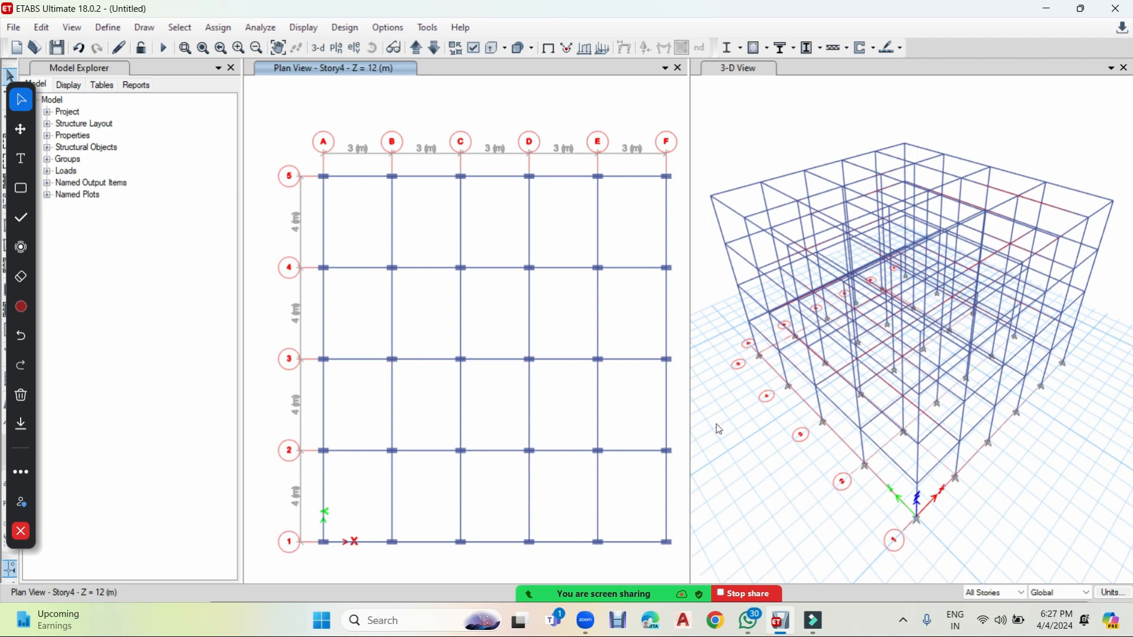
Step: Show the 3-D view as extruded solids and colour its members by Section Properties
left_click(747, 75)
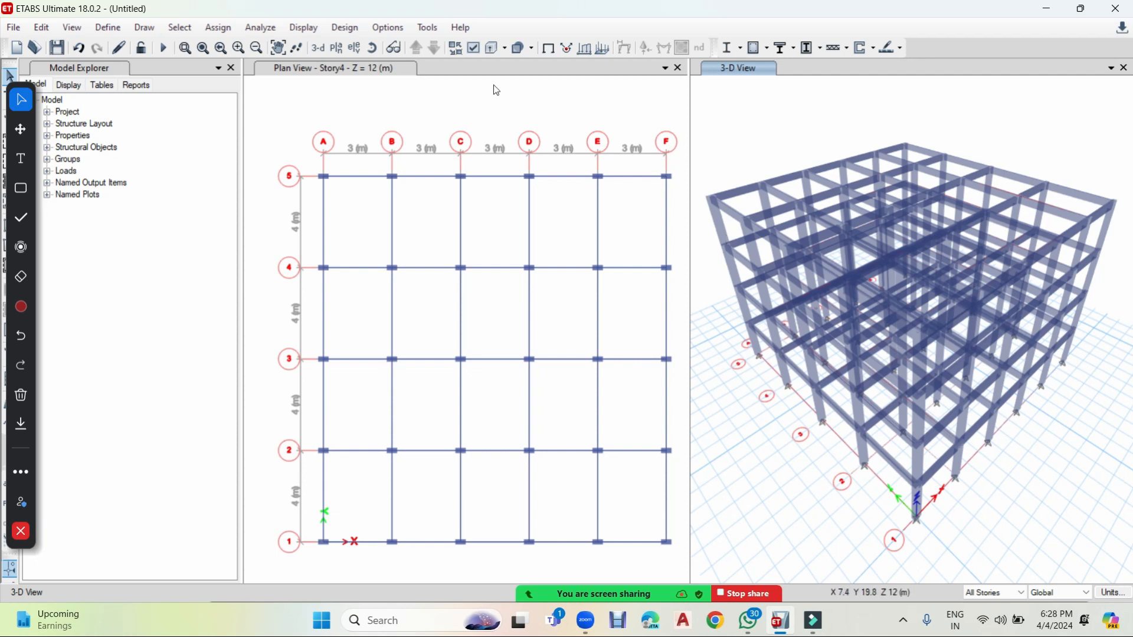
left_click(474, 48)
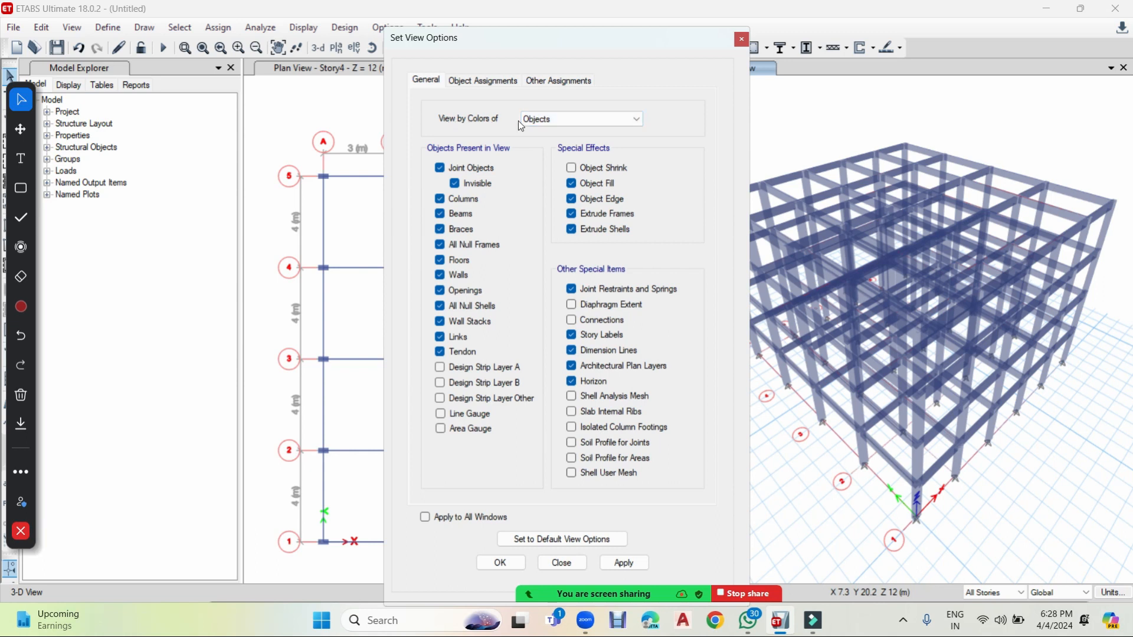
left_click(560, 124)
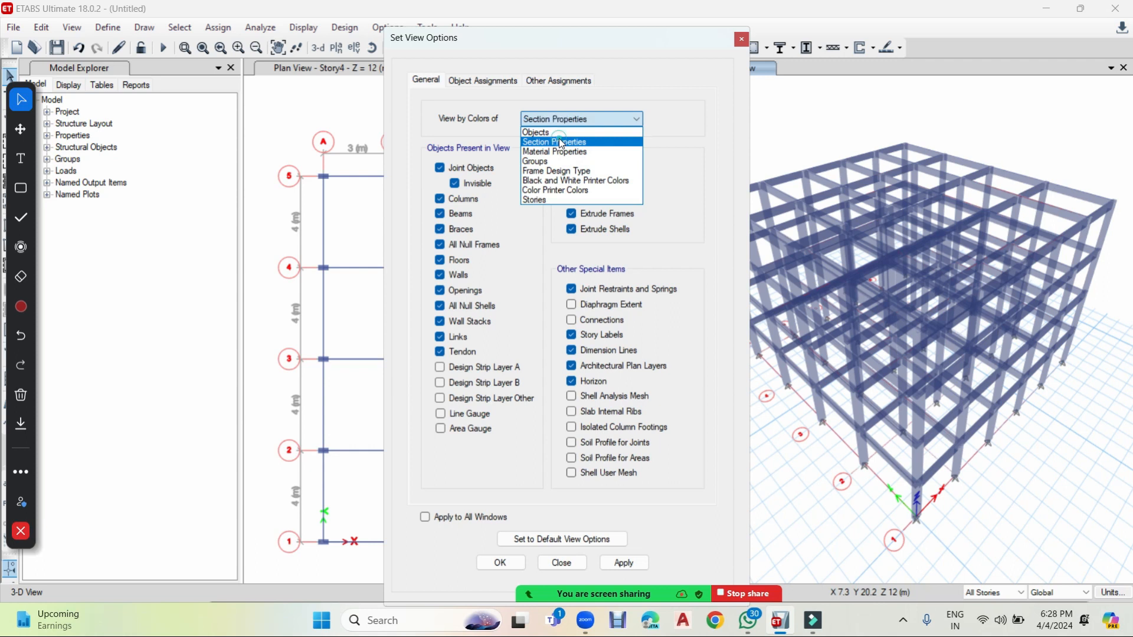
left_click(559, 140)
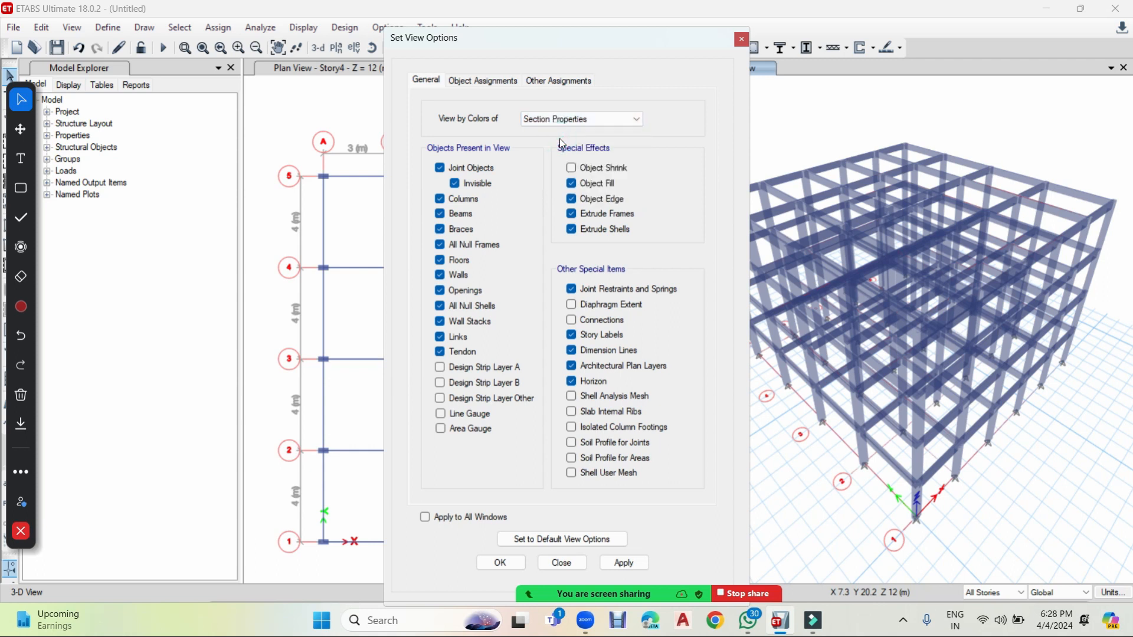
left_click(630, 563)
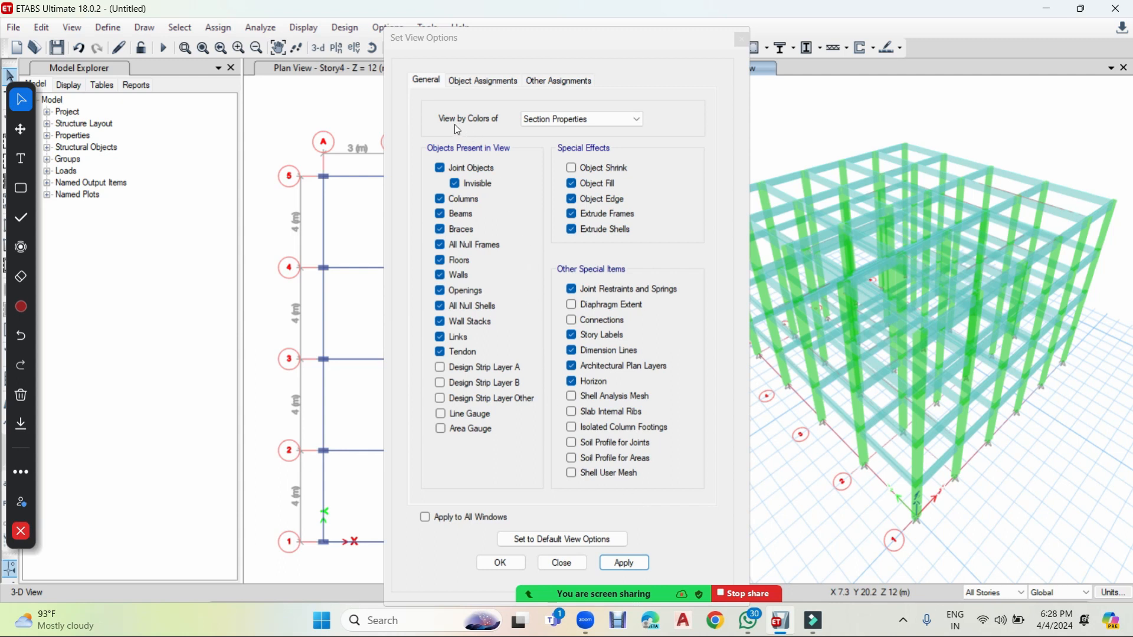
Step: Switch the 3-D view colouring back to Objects and apply it
left_click(559, 122)
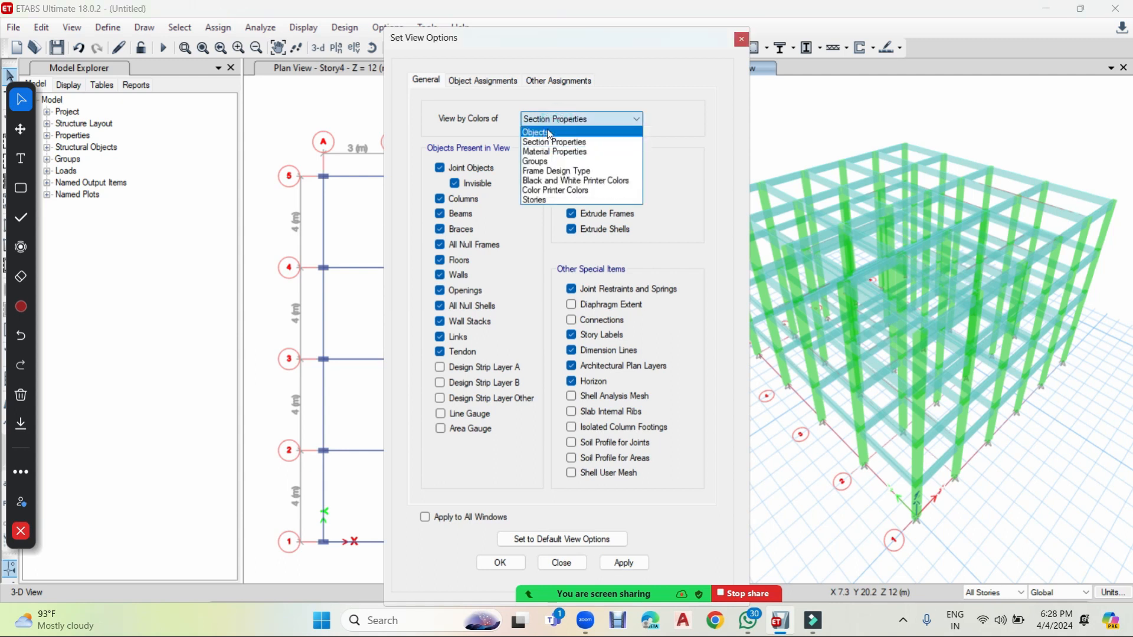
left_click(555, 132)
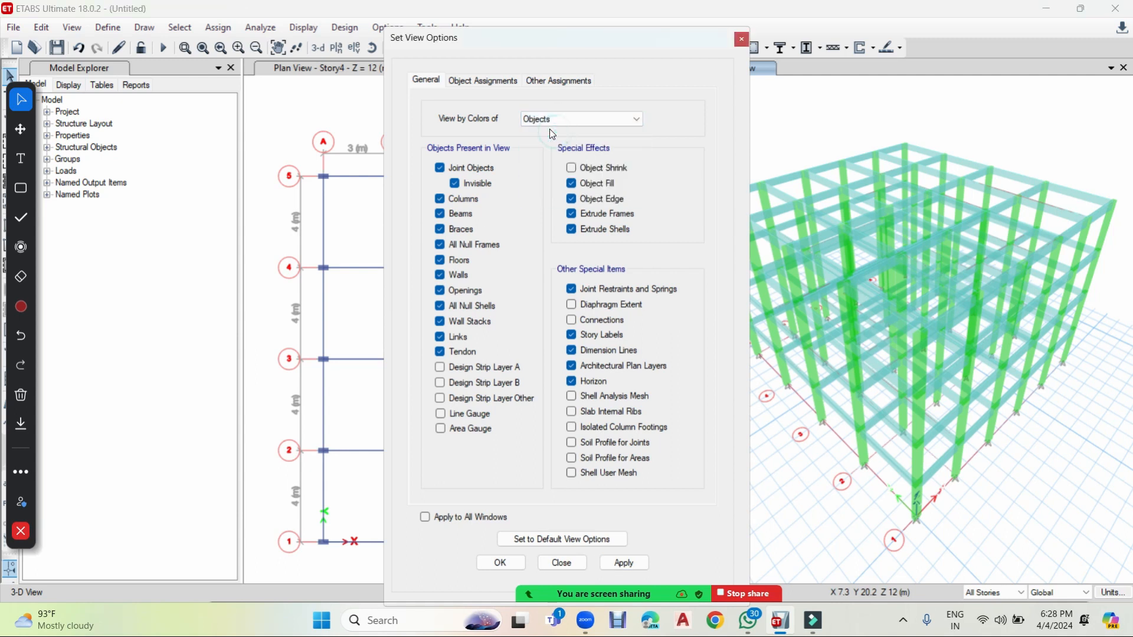
left_click(642, 565)
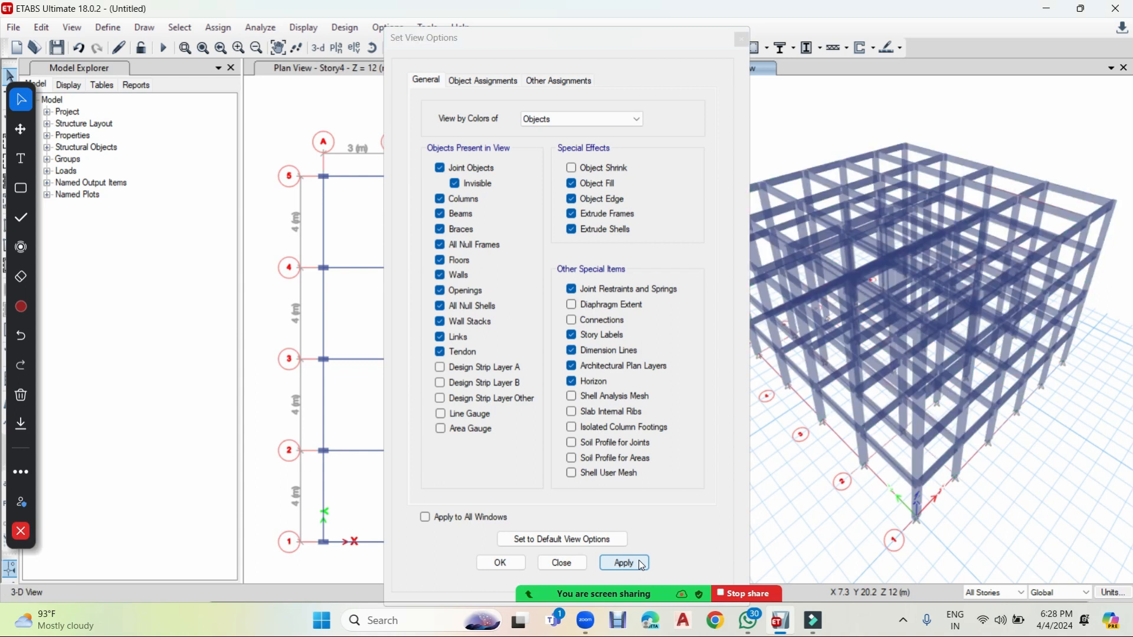
Step: Colour the members of the 3-D view by Stories
left_click(605, 121)
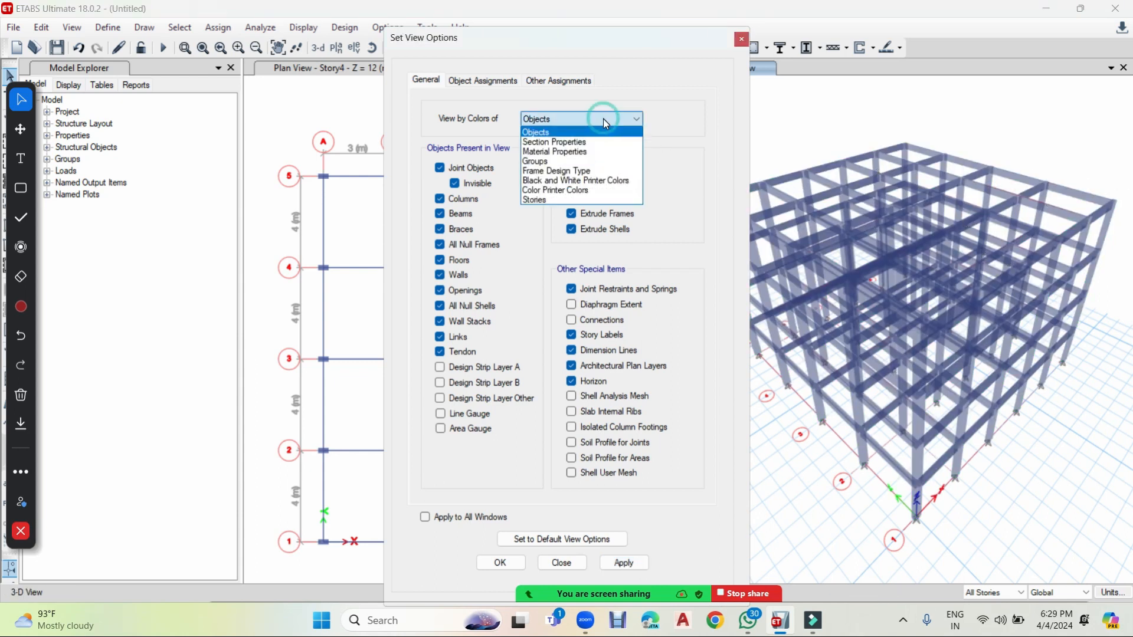
left_click(546, 199)
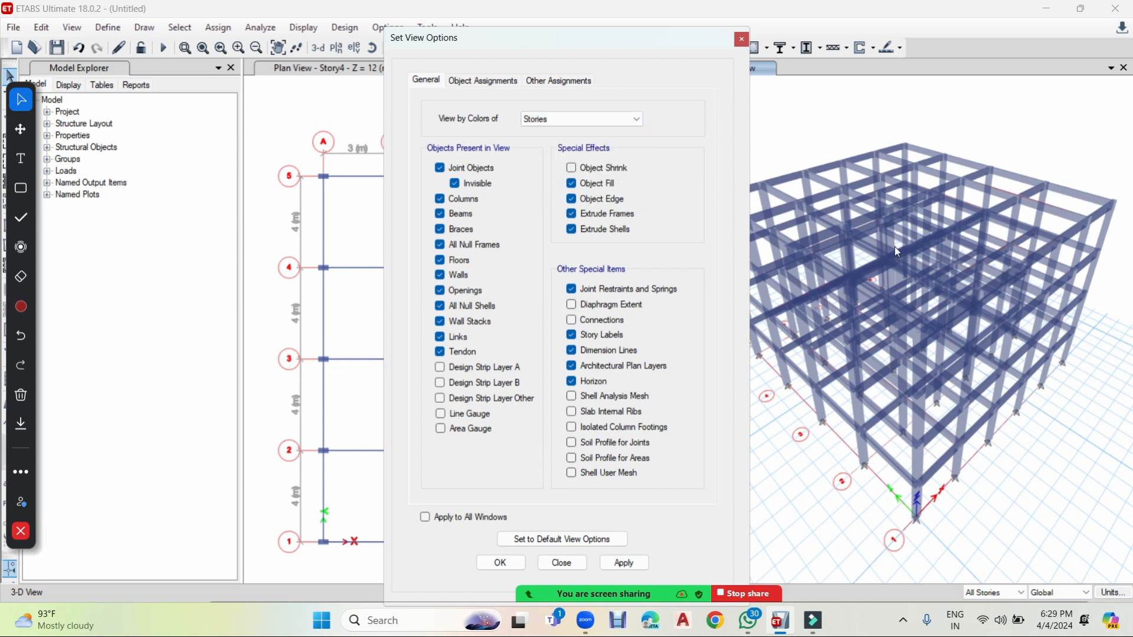
left_click(624, 562)
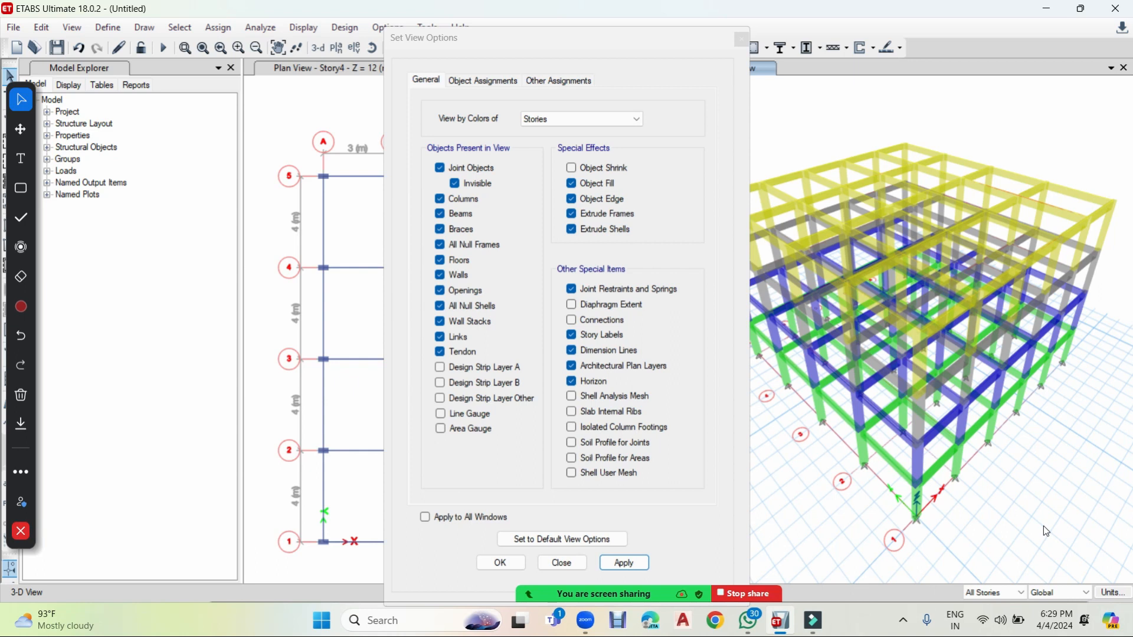
Step: Colour the members of the 3-D view by Material Properties
left_click(606, 117)
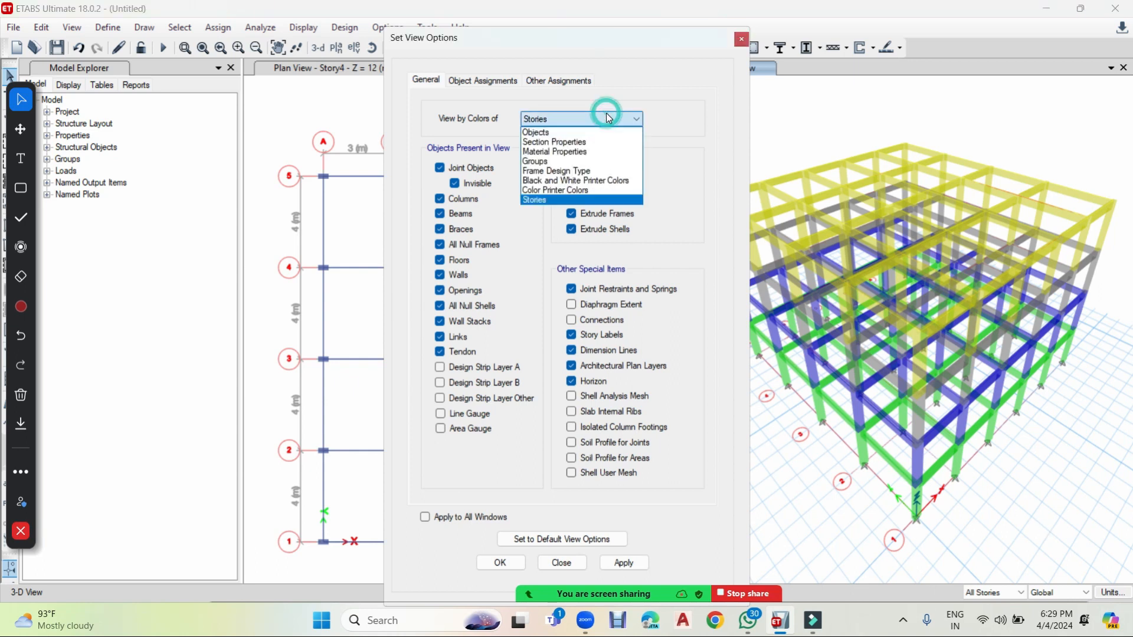
left_click(572, 151)
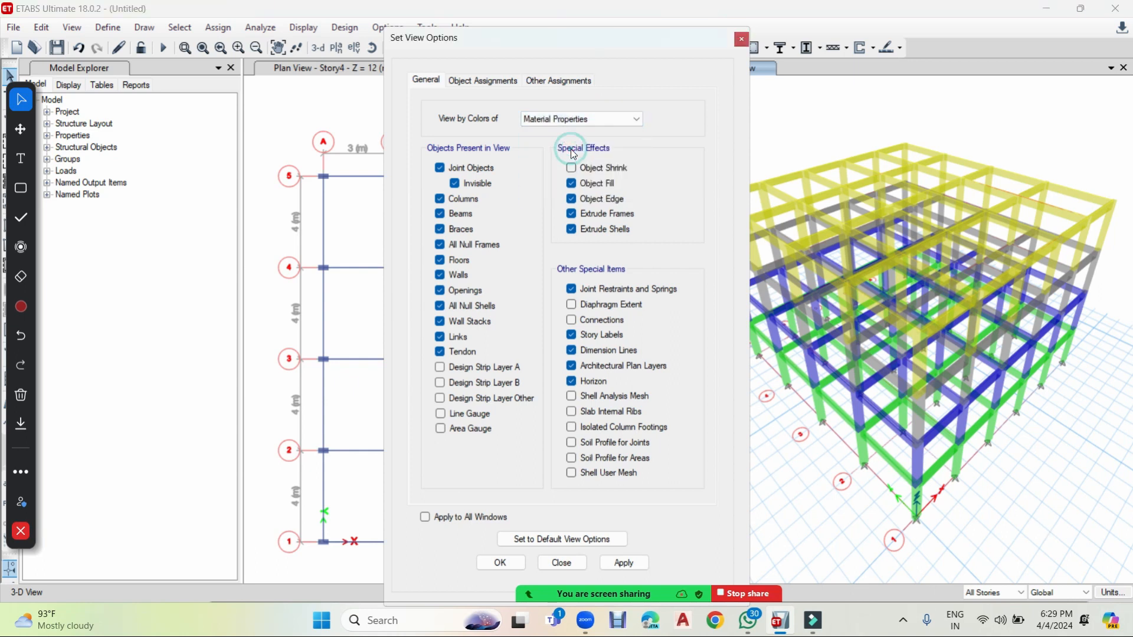
left_click(640, 560)
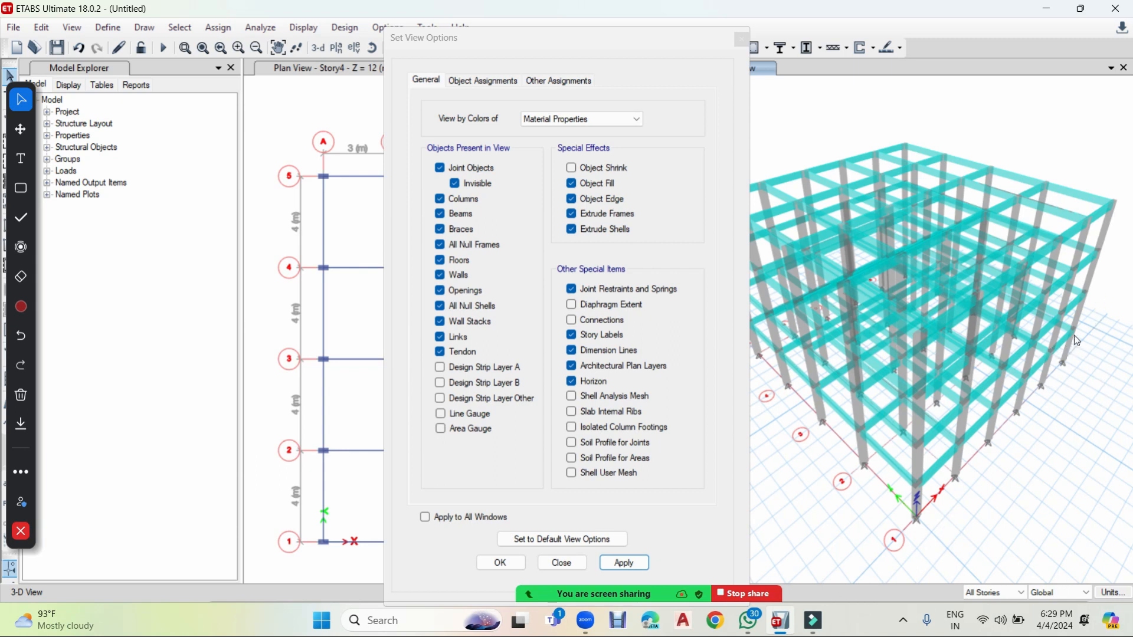
Step: Return the 3-D view colouring to Objects and accept the view options
left_click(561, 119)
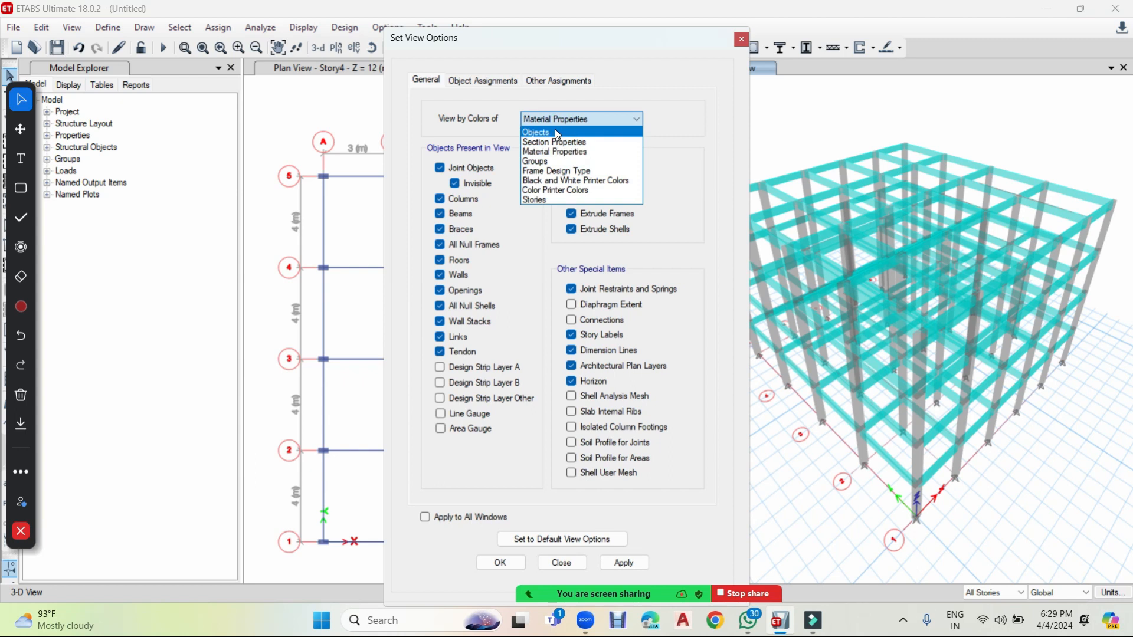
left_click(554, 132)
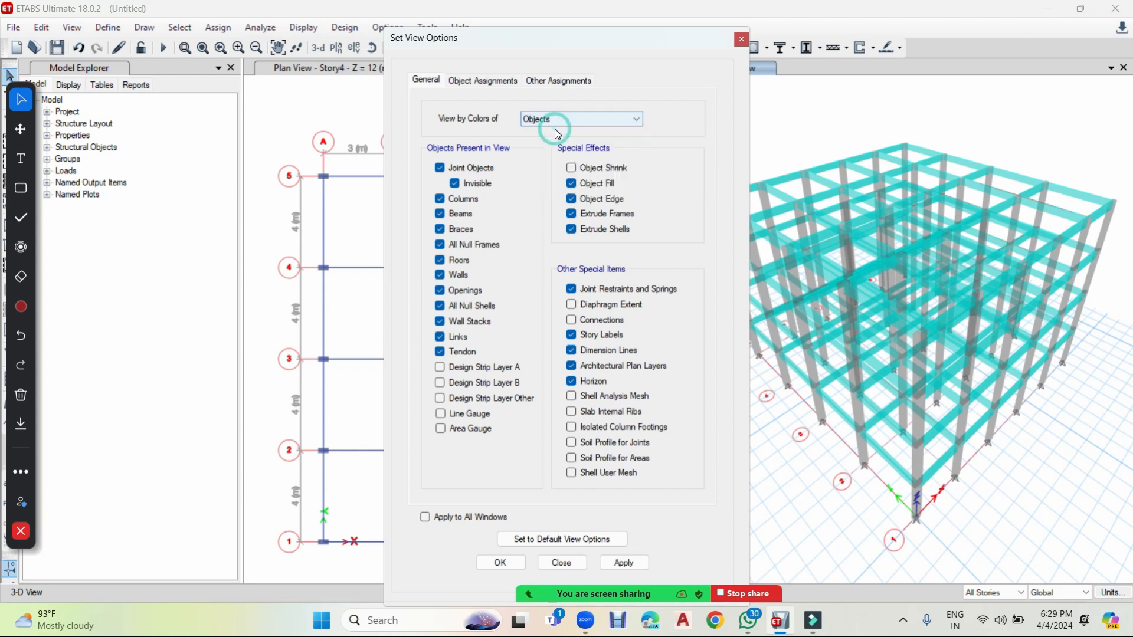
left_click(624, 562)
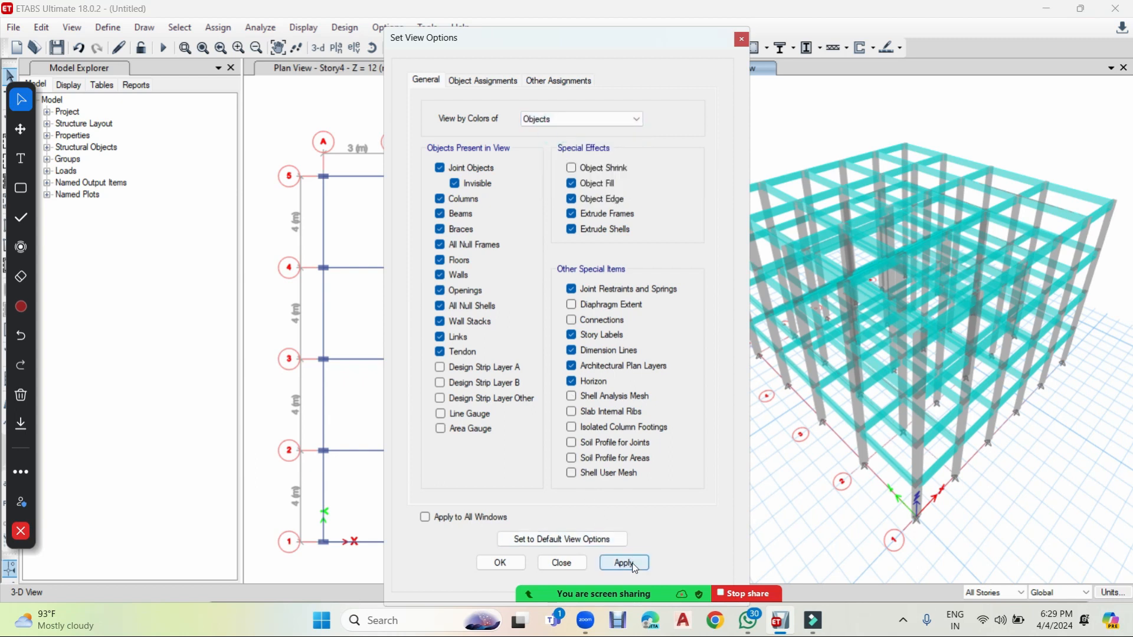
left_click(505, 568)
left_click(511, 565)
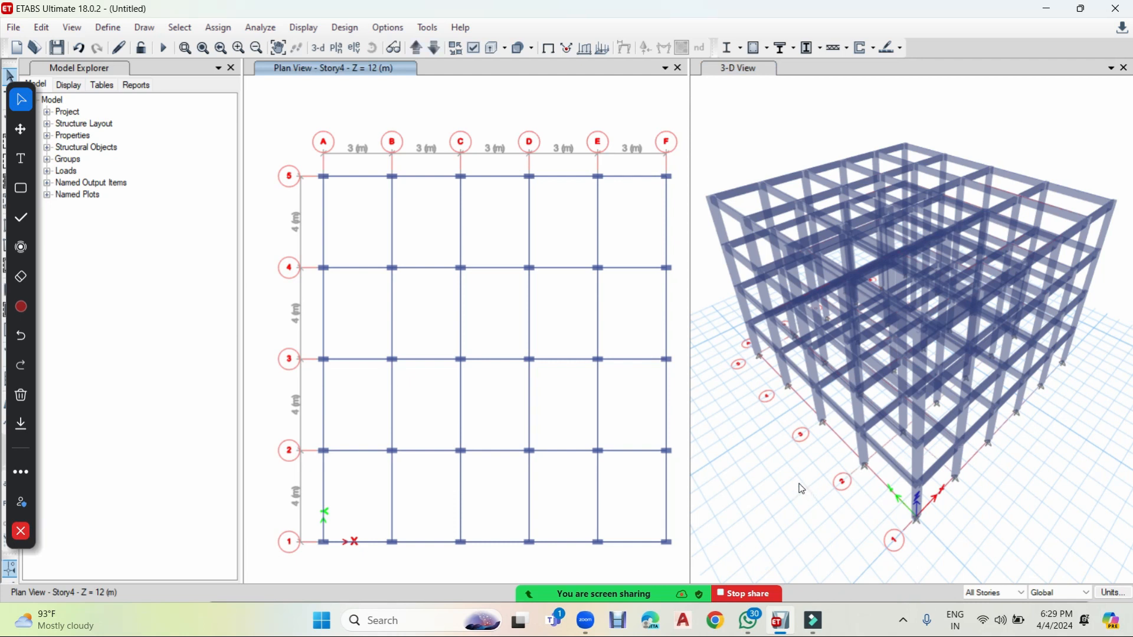
Step: Switch off the extruded display in the 3-D view
left_click(751, 69)
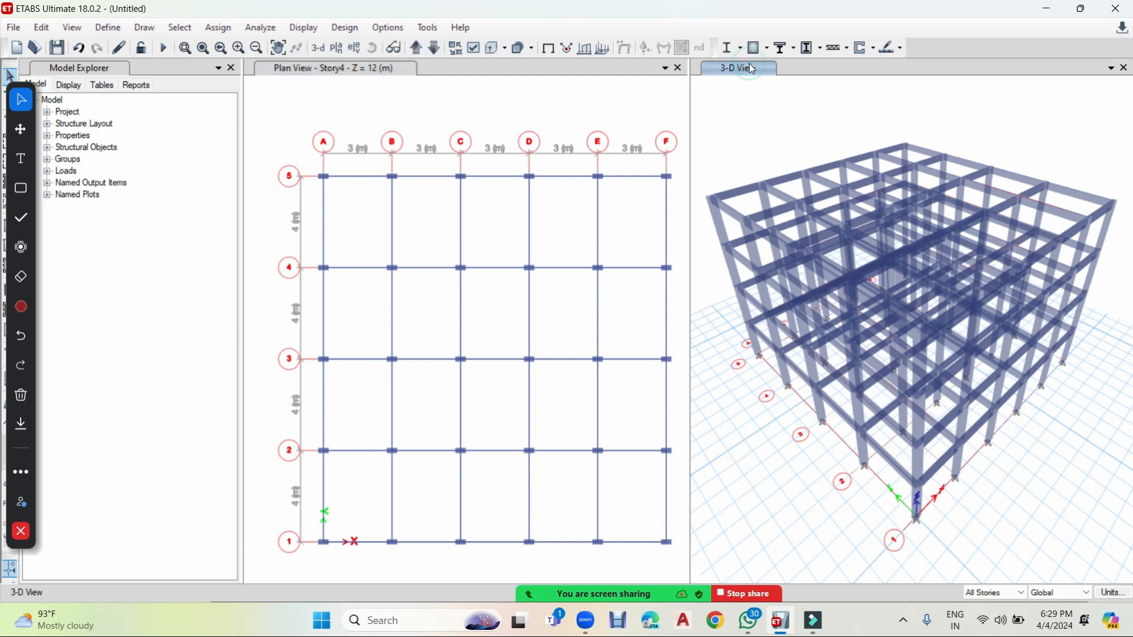
left_click(492, 49)
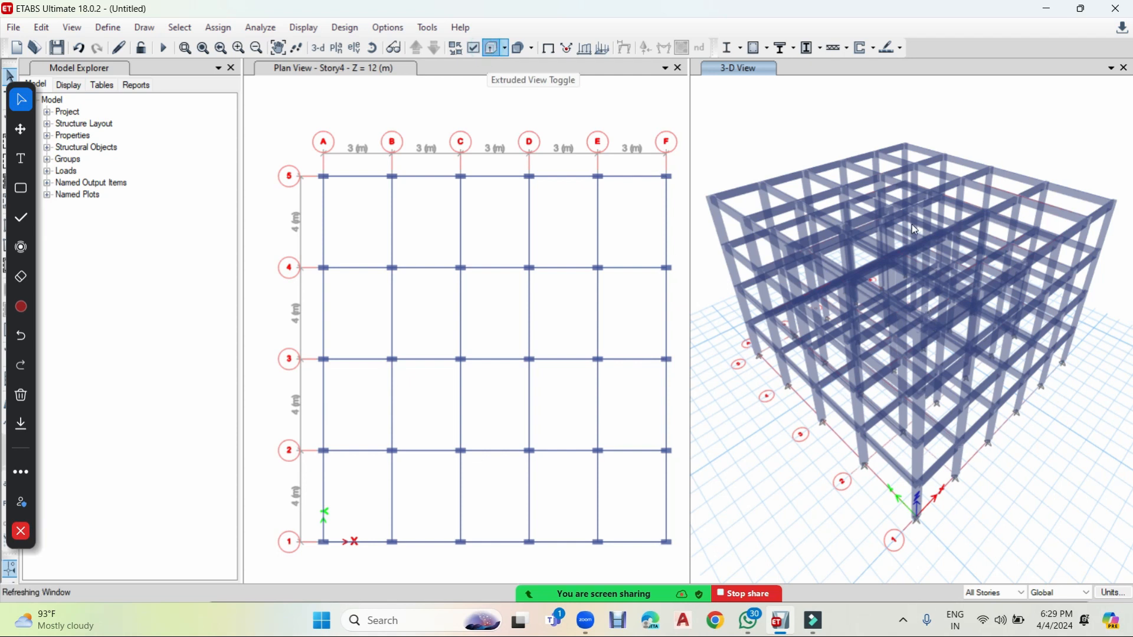
Step: Draw one rectangular floor with the Slab 150mm property from grid point A-5 to F-1 on all stories
left_click(147, 35)
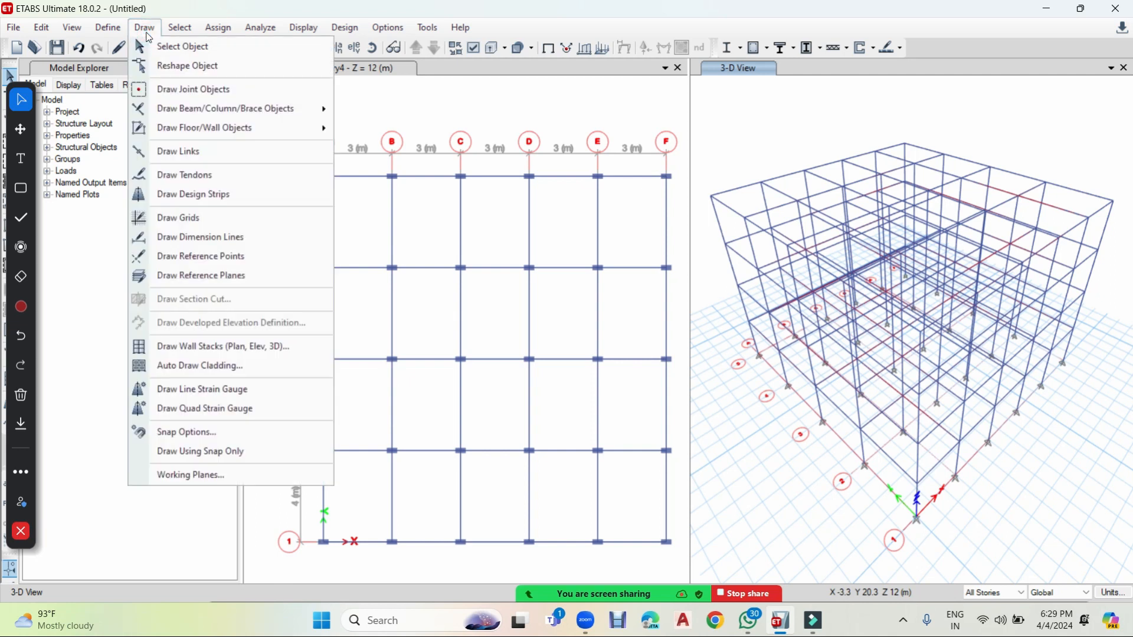
mouse_move(173, 133)
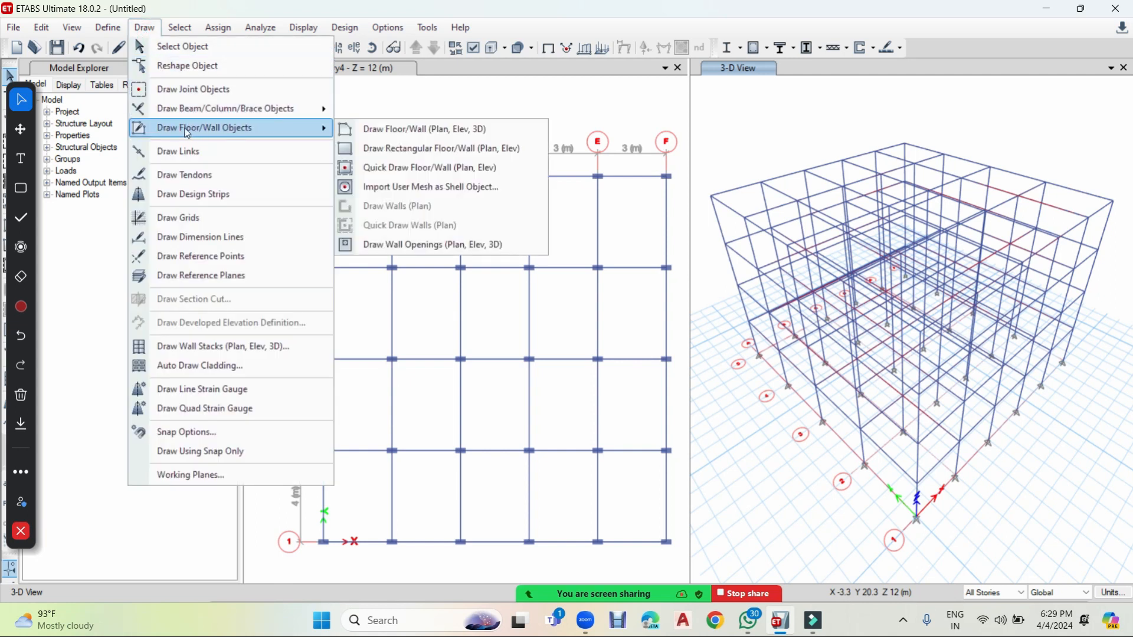
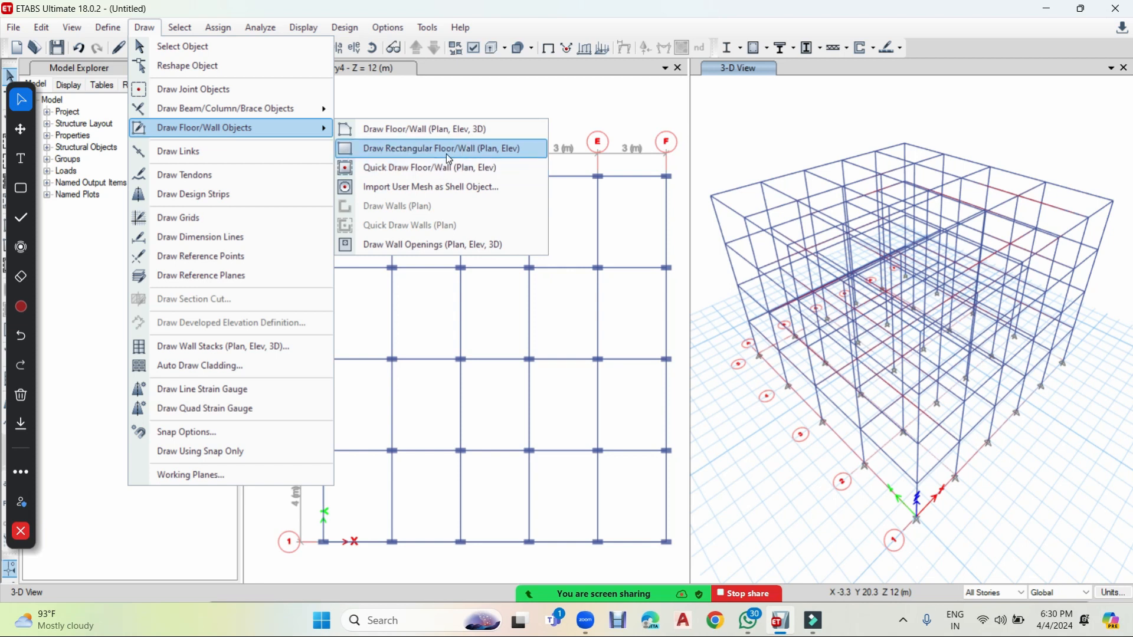
left_click(449, 160)
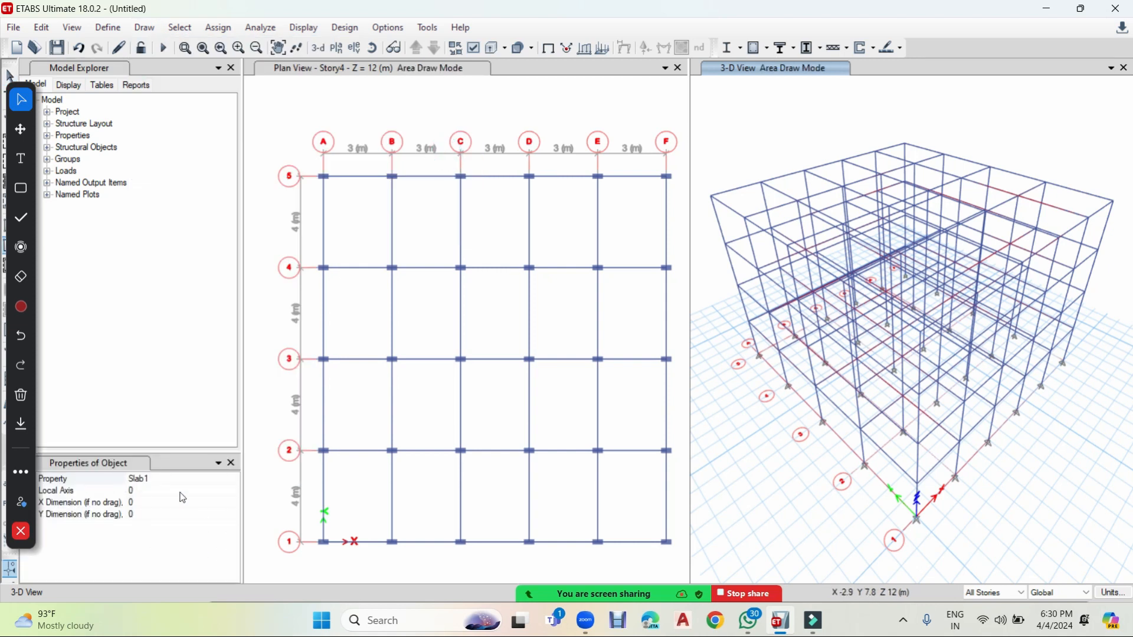
left_click(236, 481)
left_click(233, 479)
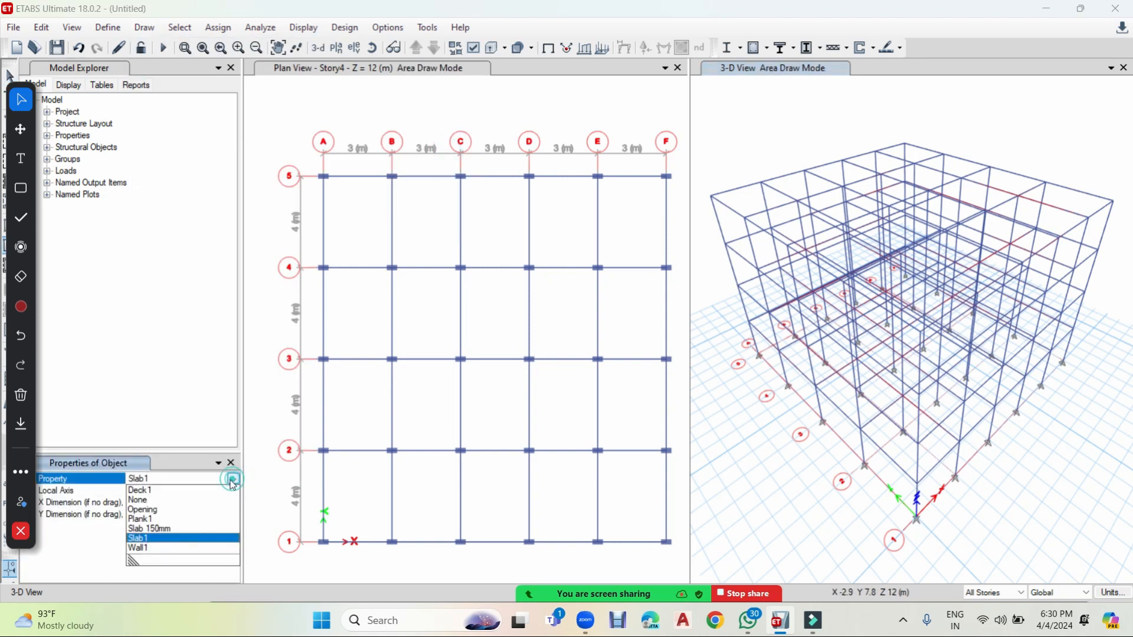
left_click(150, 529)
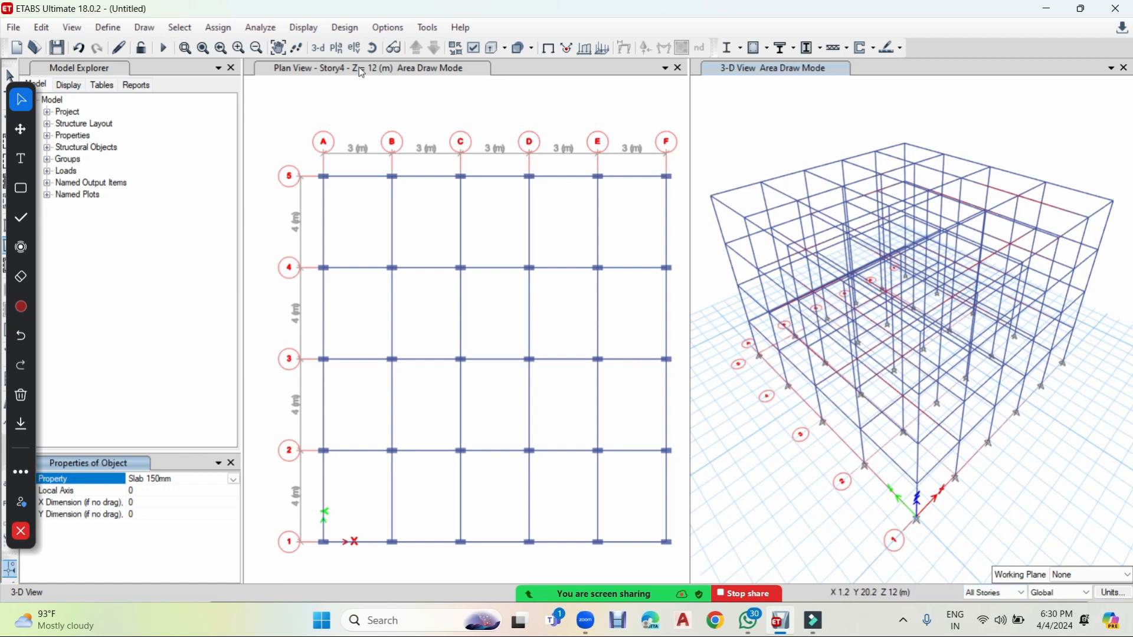
left_click(304, 214)
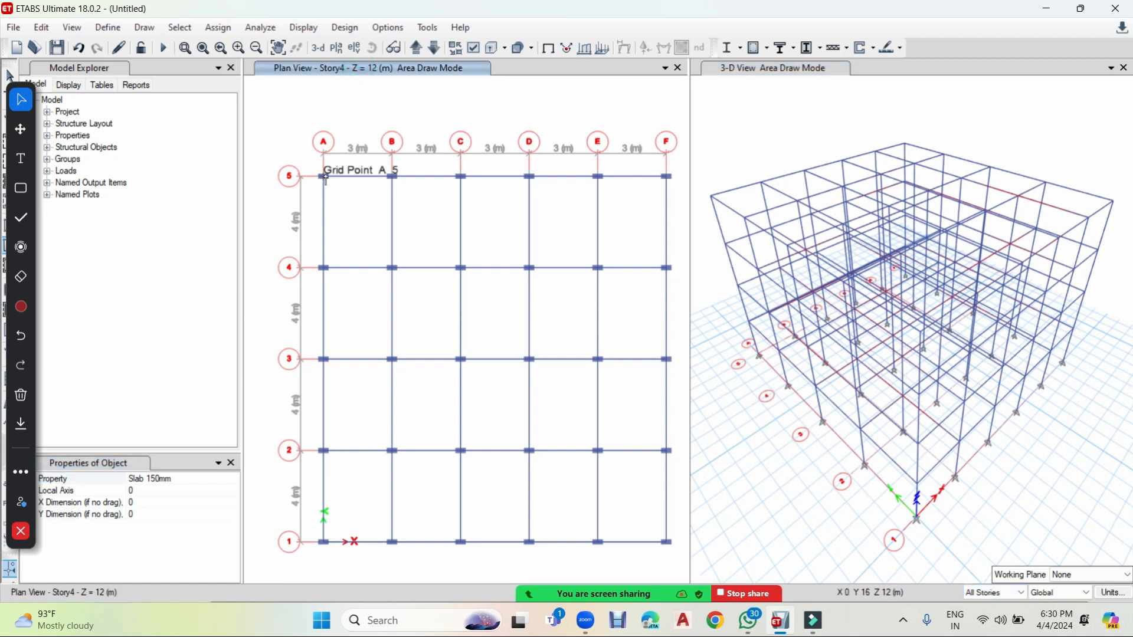
left_click_drag(324, 177, 666, 541)
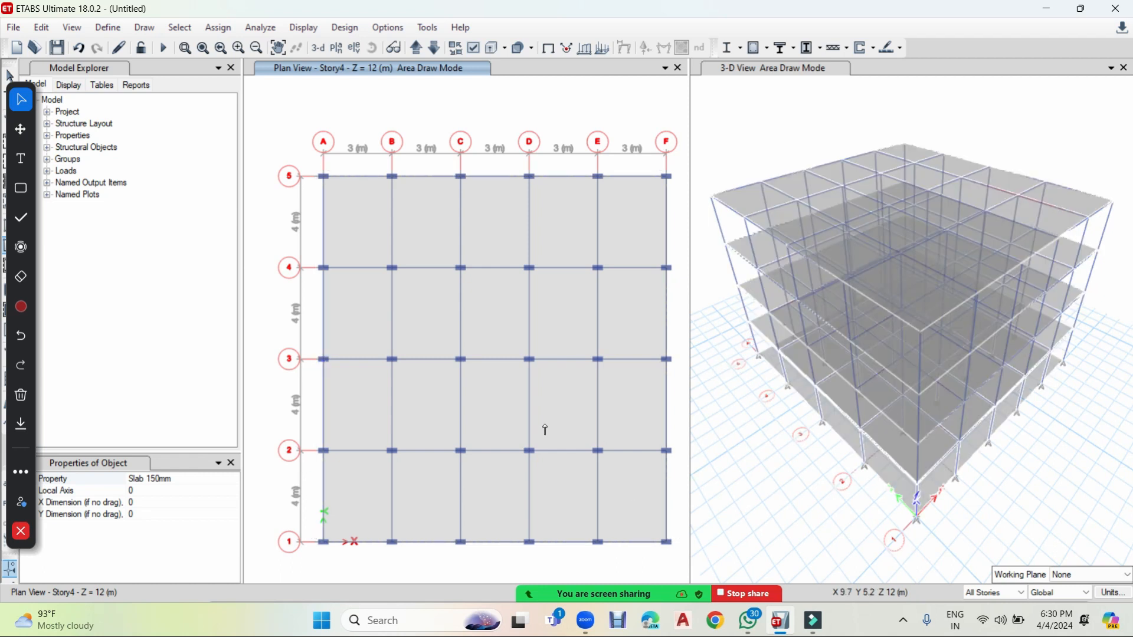
key("Escape")
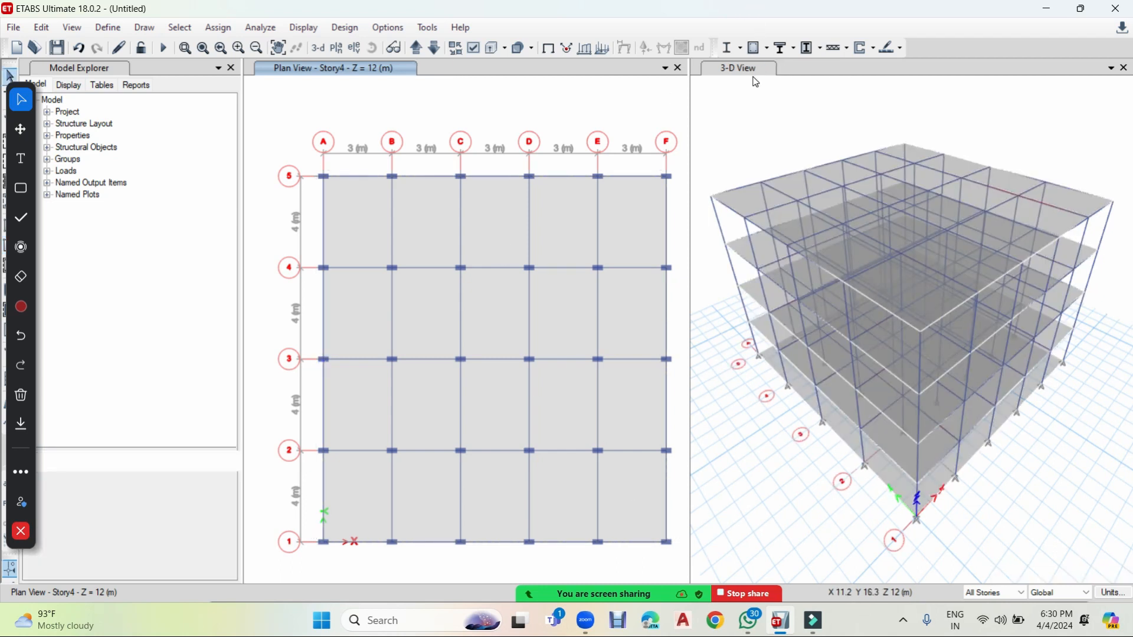
Step: Colour the 3-D view by Material Properties to inspect the new slabs
left_click(759, 70)
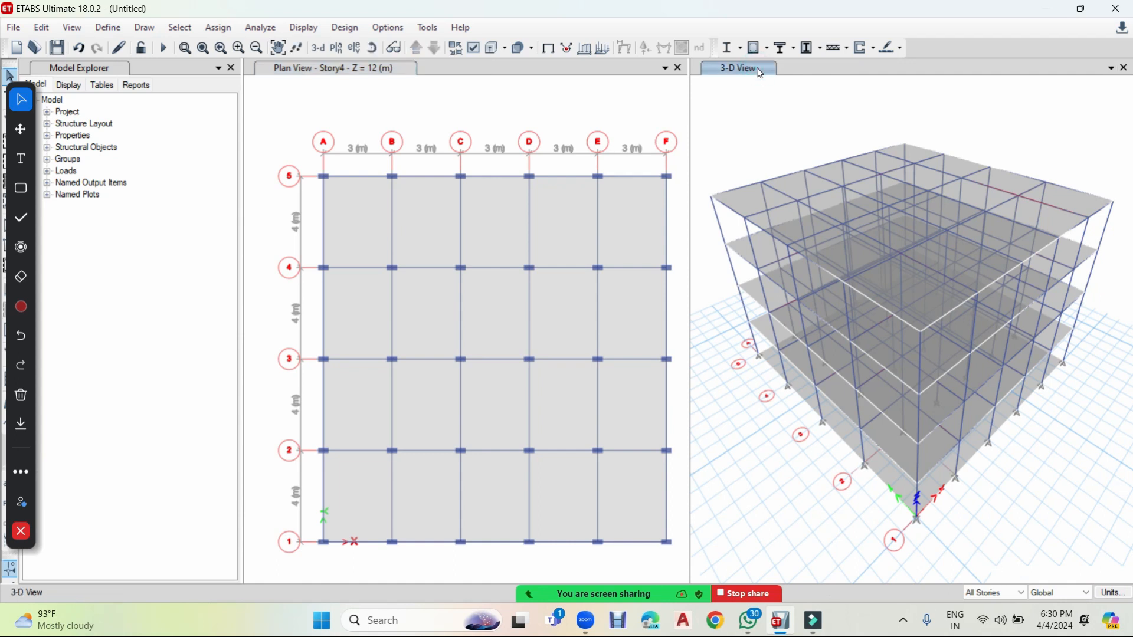
left_click(472, 48)
left_click(551, 120)
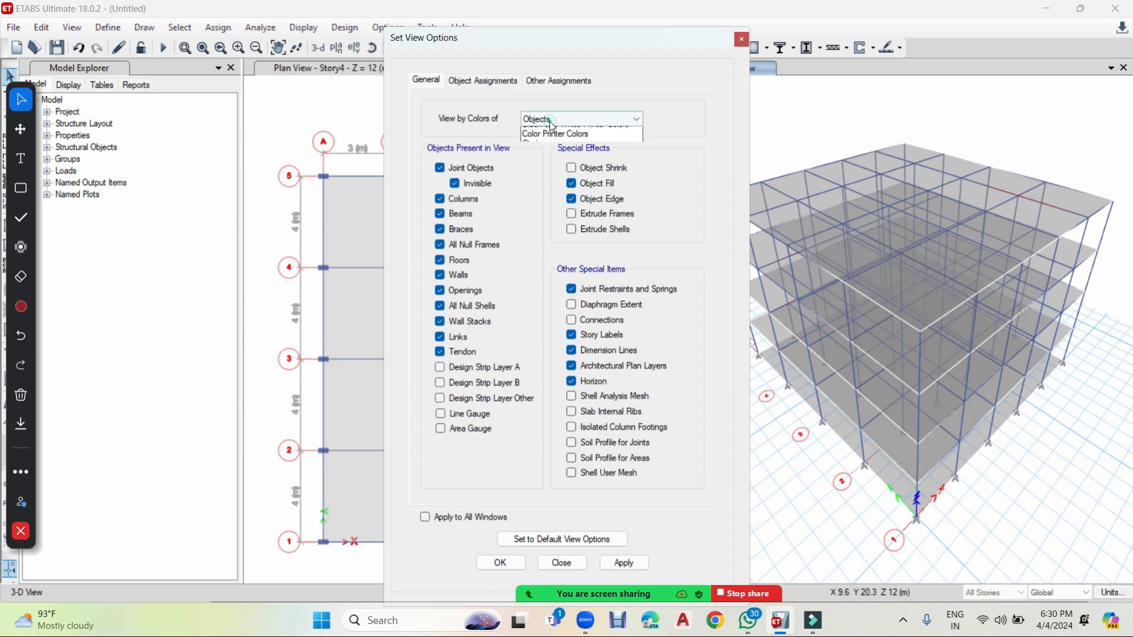
left_click(544, 145)
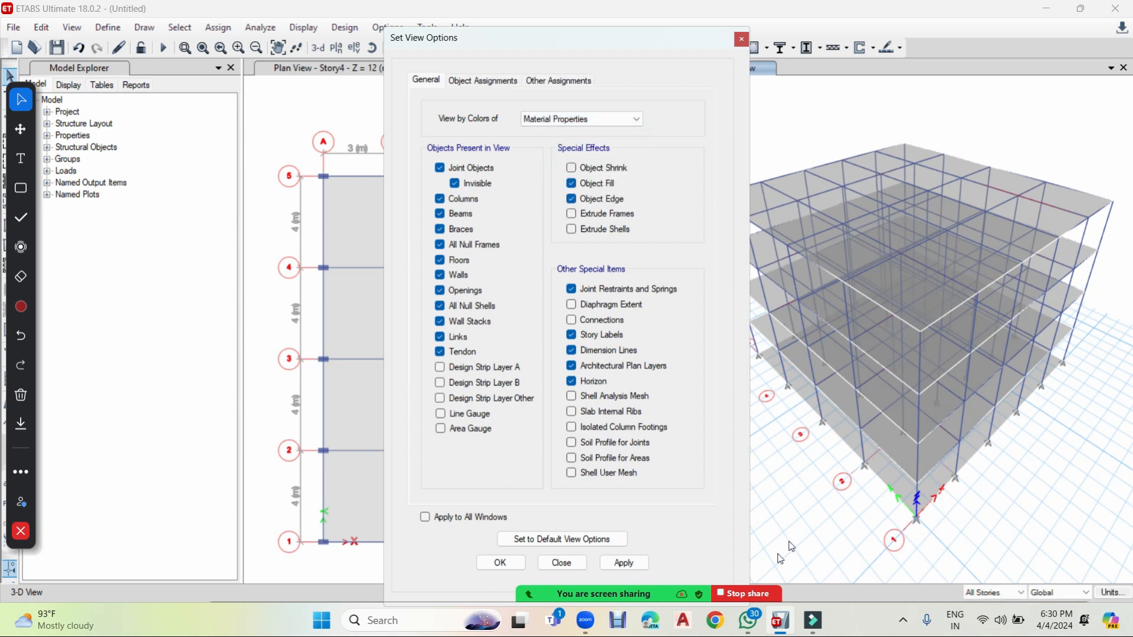
left_click(624, 563)
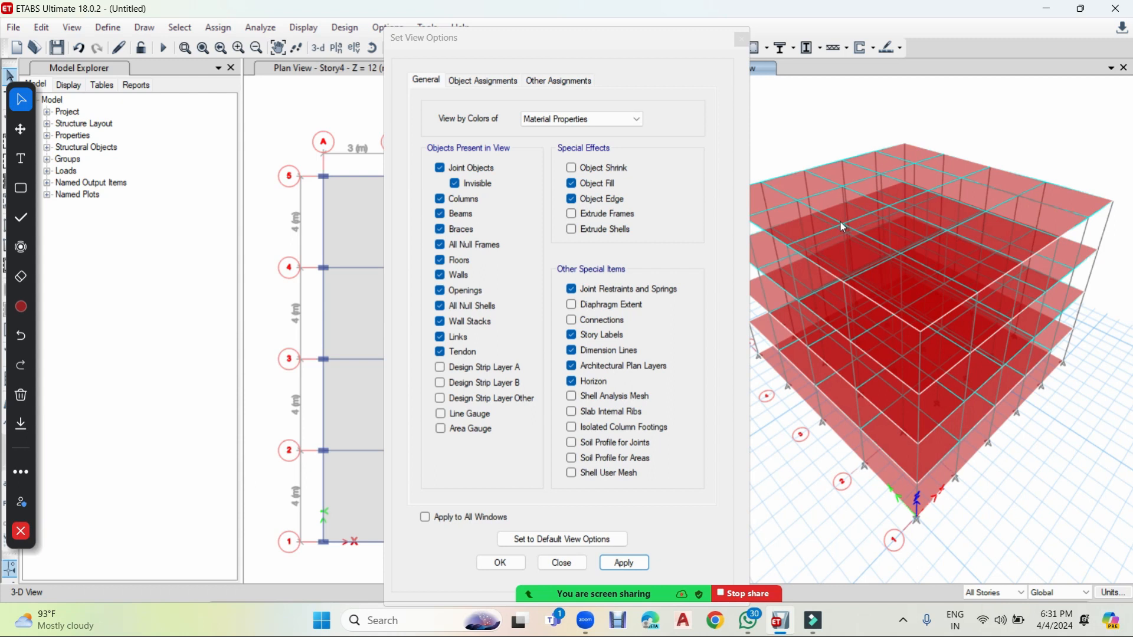
Step: Set the 3-D view colours back to Objects and accept the view options
left_click(564, 119)
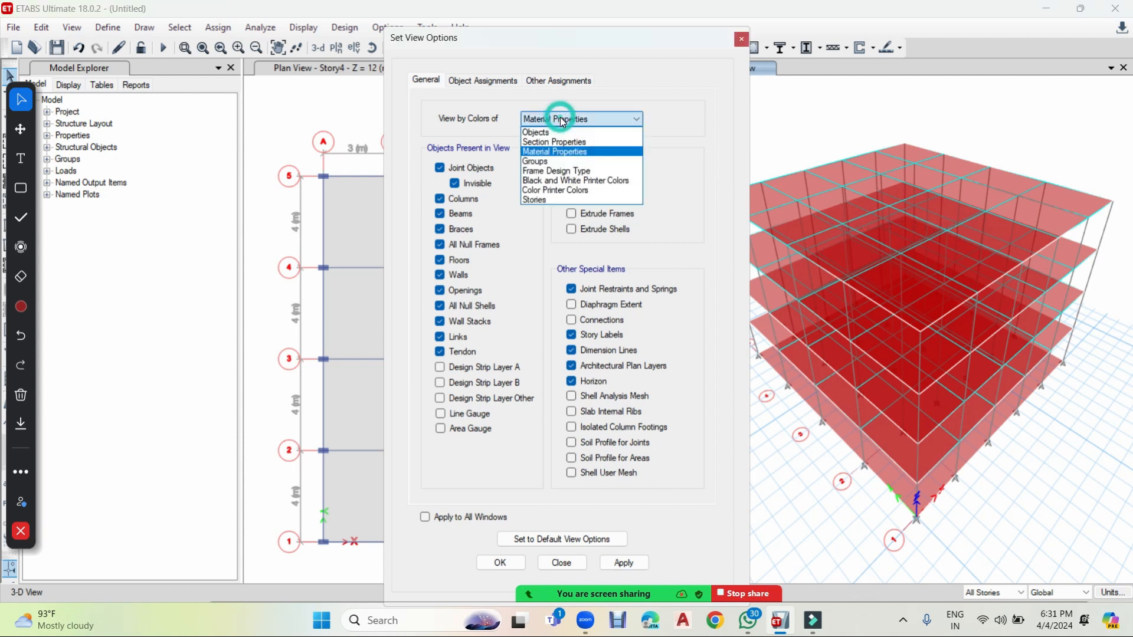
left_click(553, 130)
left_click(626, 564)
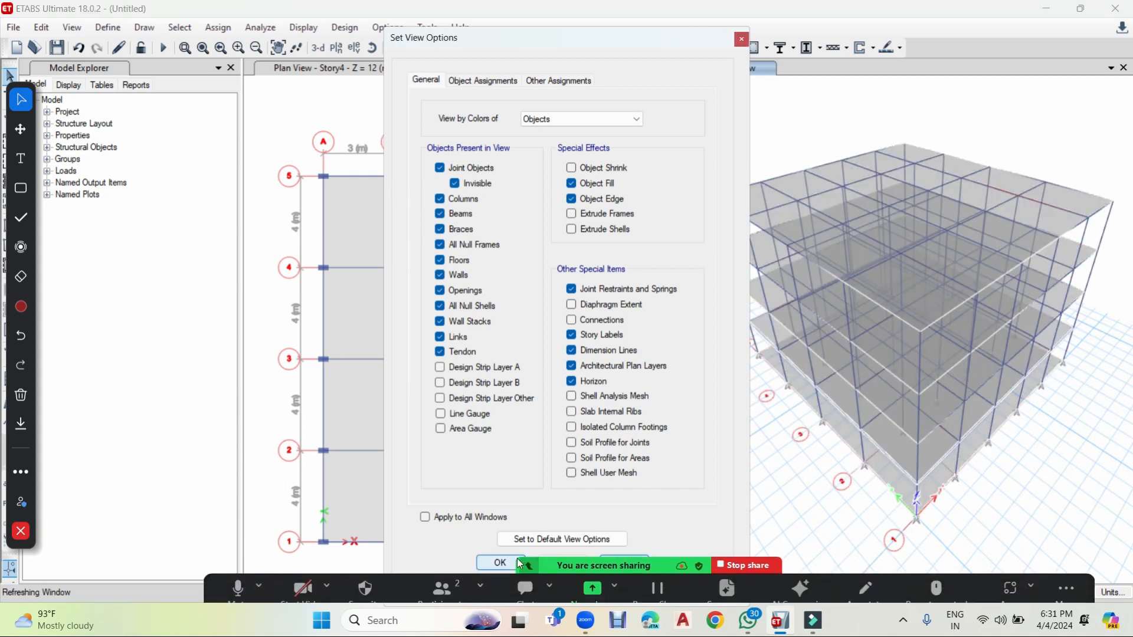
key("Return")
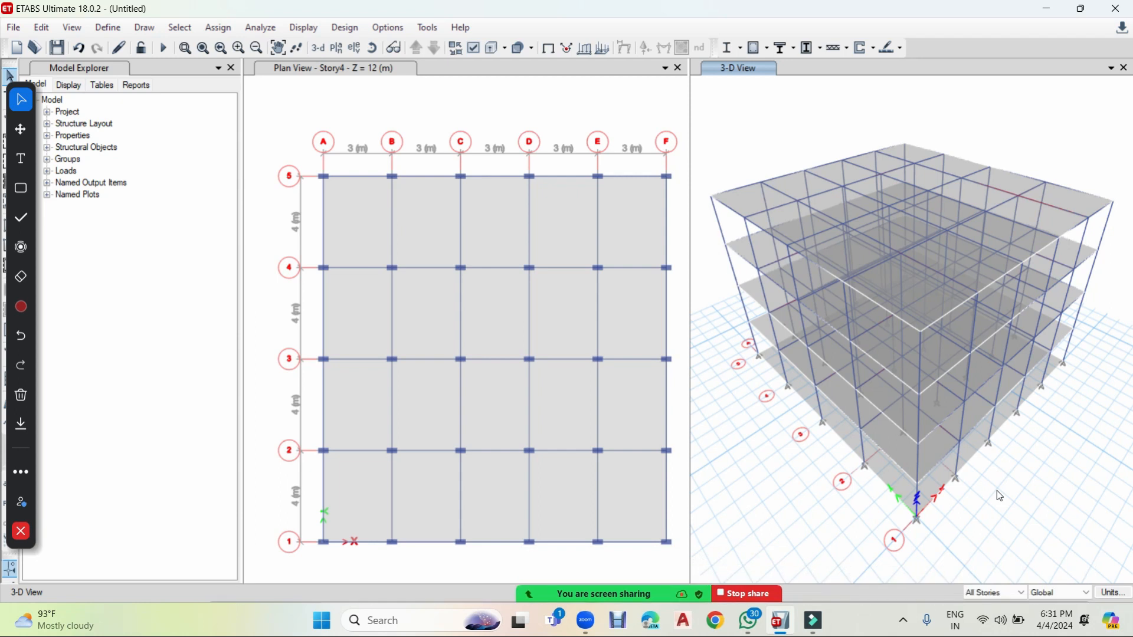
Step: Limit the story scope for drawing and selection to One Story
left_click(997, 593)
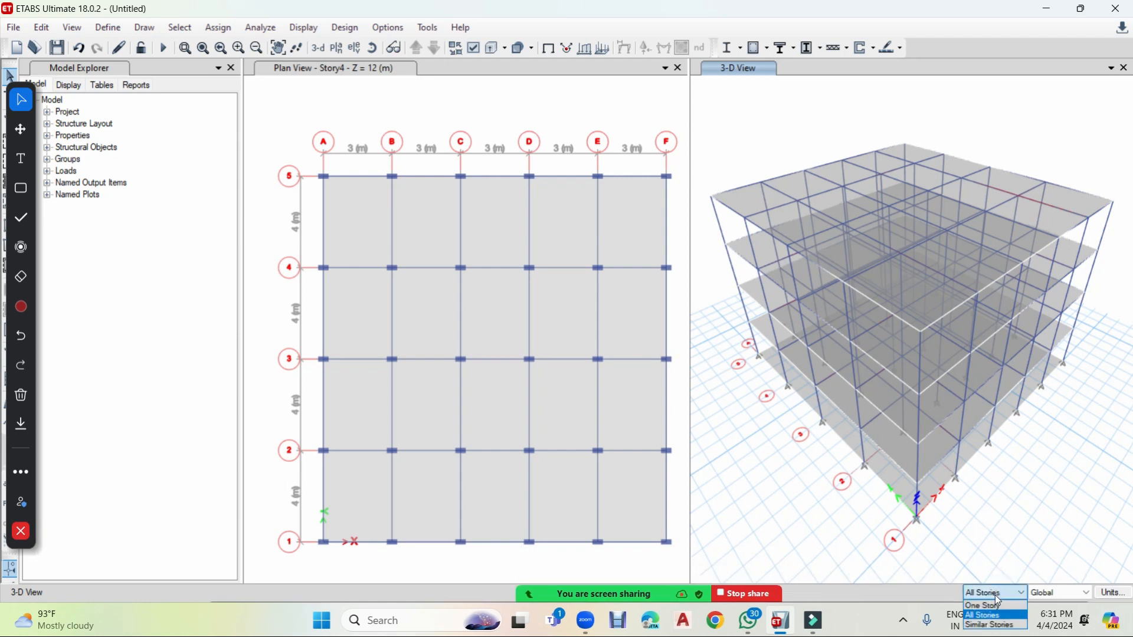
left_click(988, 607)
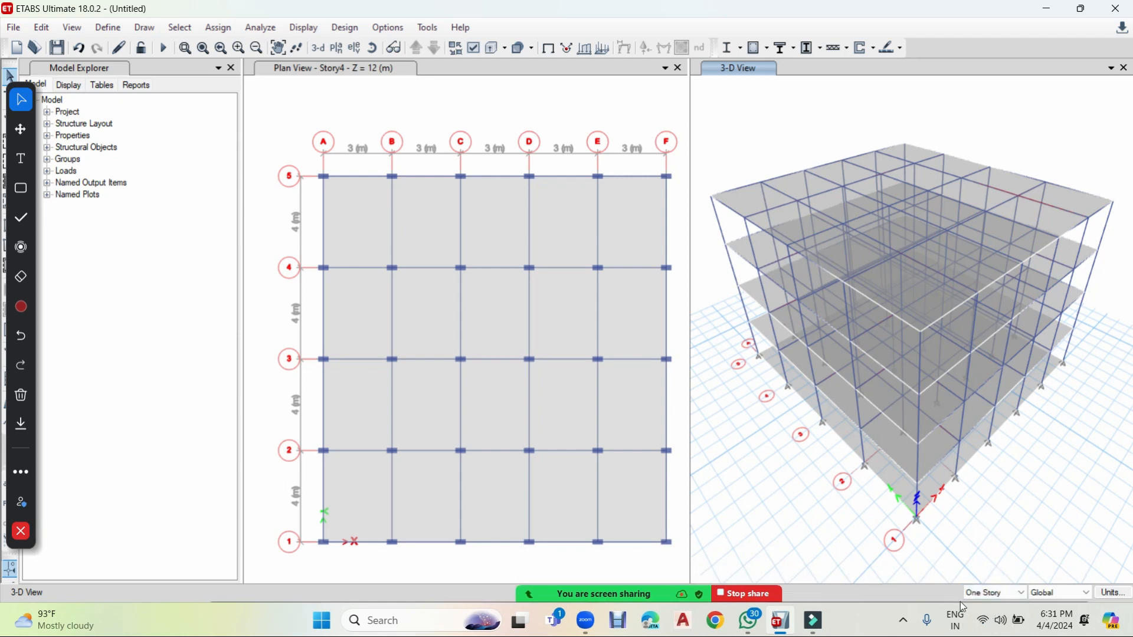
left_click(888, 478)
left_click(890, 482)
left_click(42, 28)
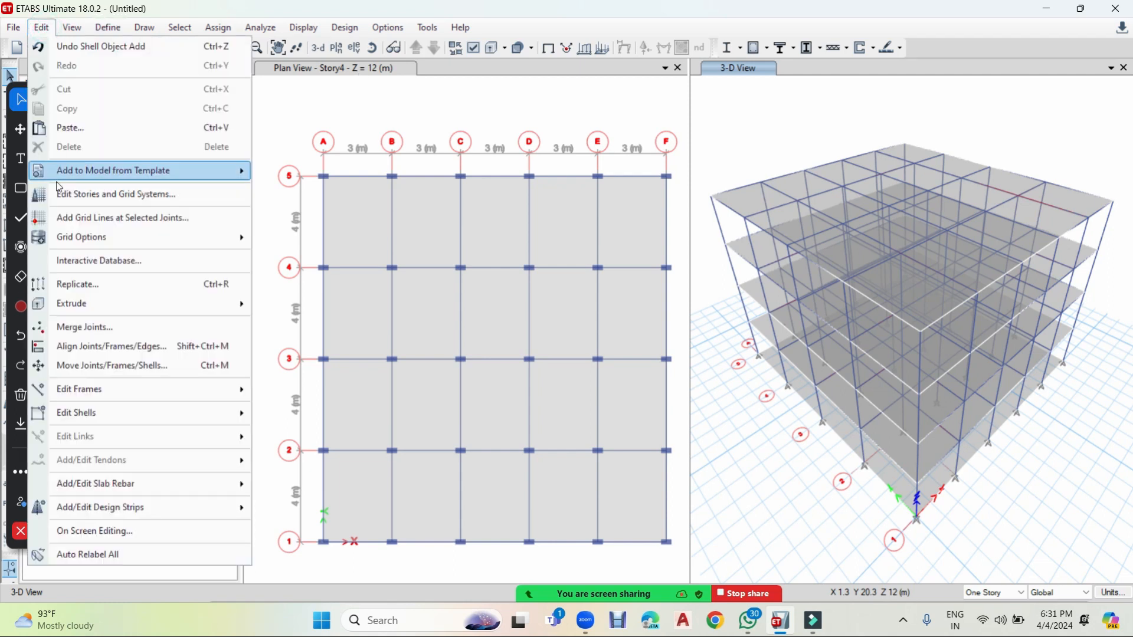
left_click(487, 114)
Step: Switch the plan view to the Base level
left_click(362, 72)
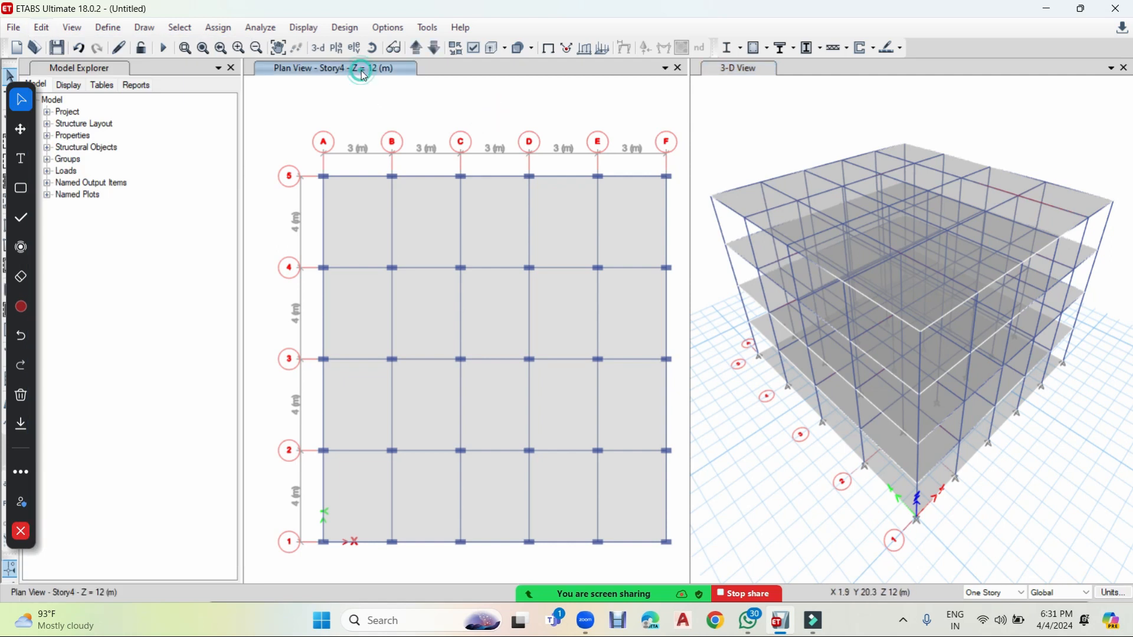
left_click(337, 50)
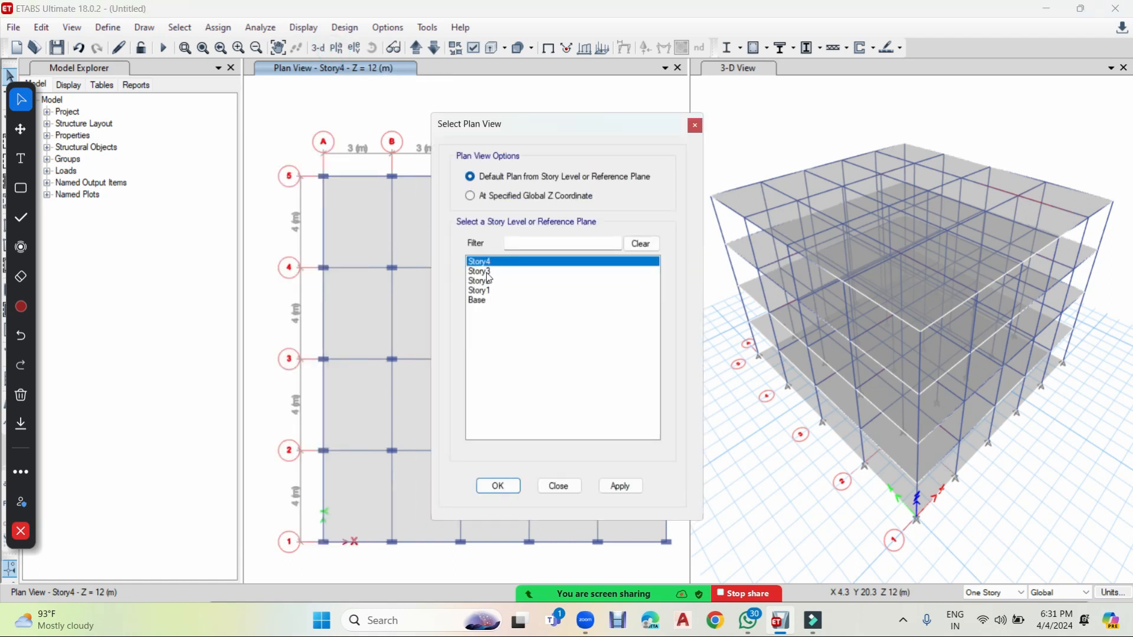
left_click(492, 274)
left_click(491, 282)
left_click(486, 291)
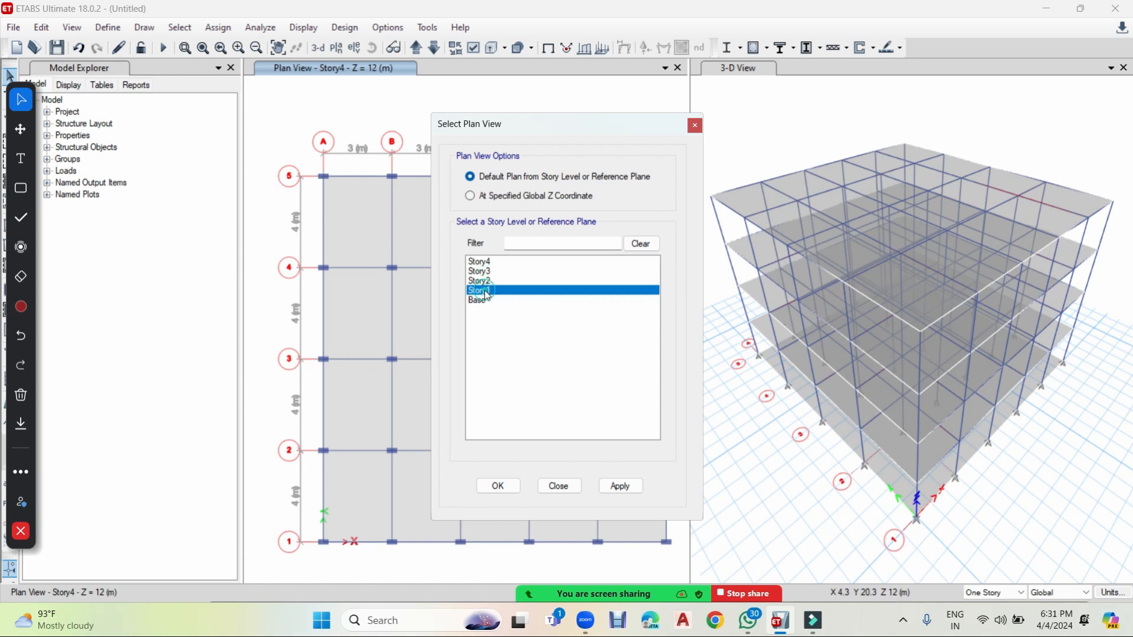
left_click(483, 301)
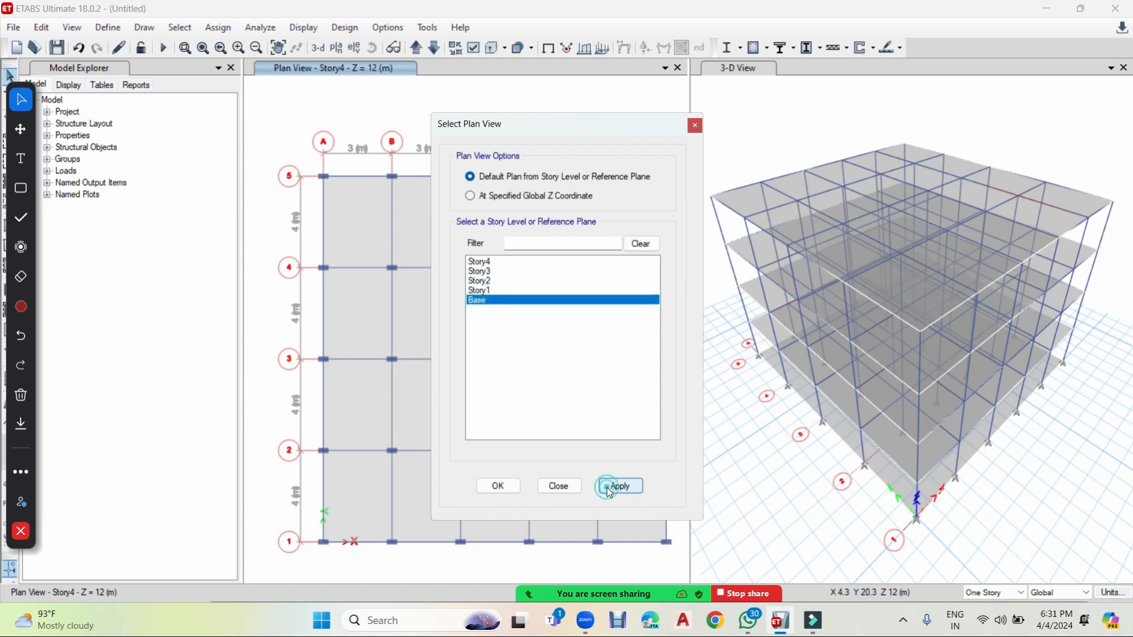
left_click(497, 486)
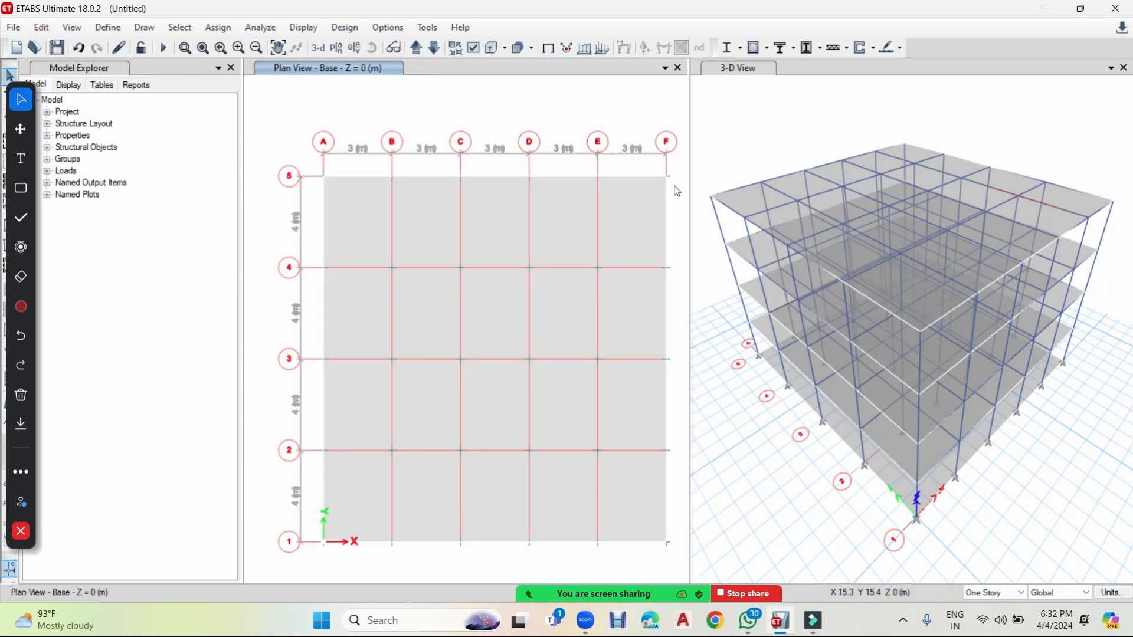
Step: Delete the slab from the Base level plan
left_click(639, 204)
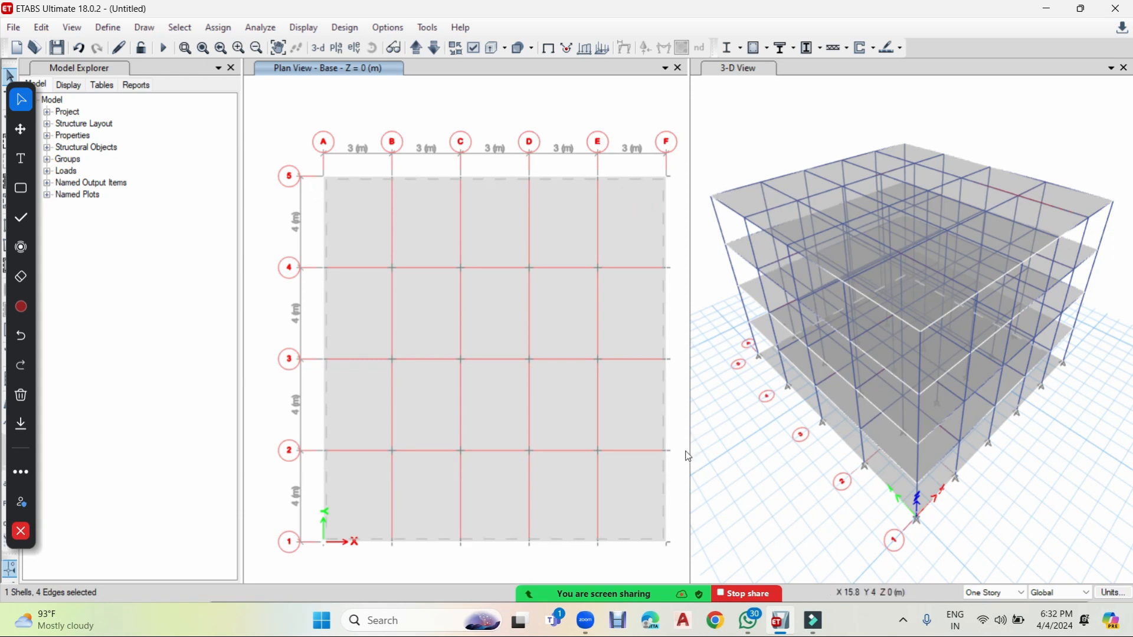
left_click(671, 462)
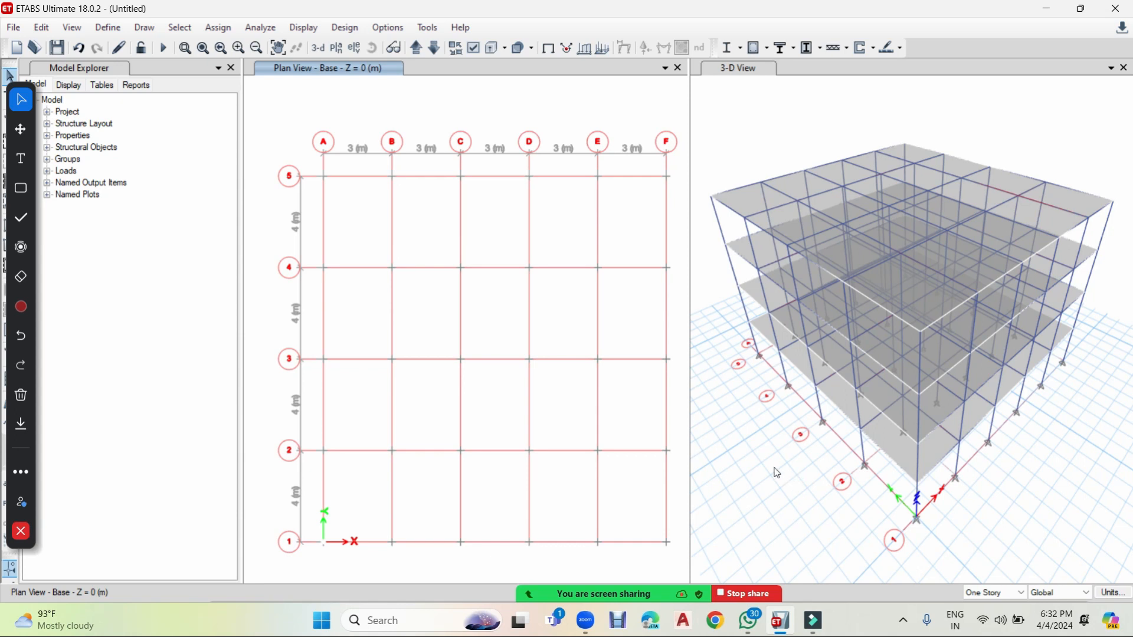
left_click(753, 462)
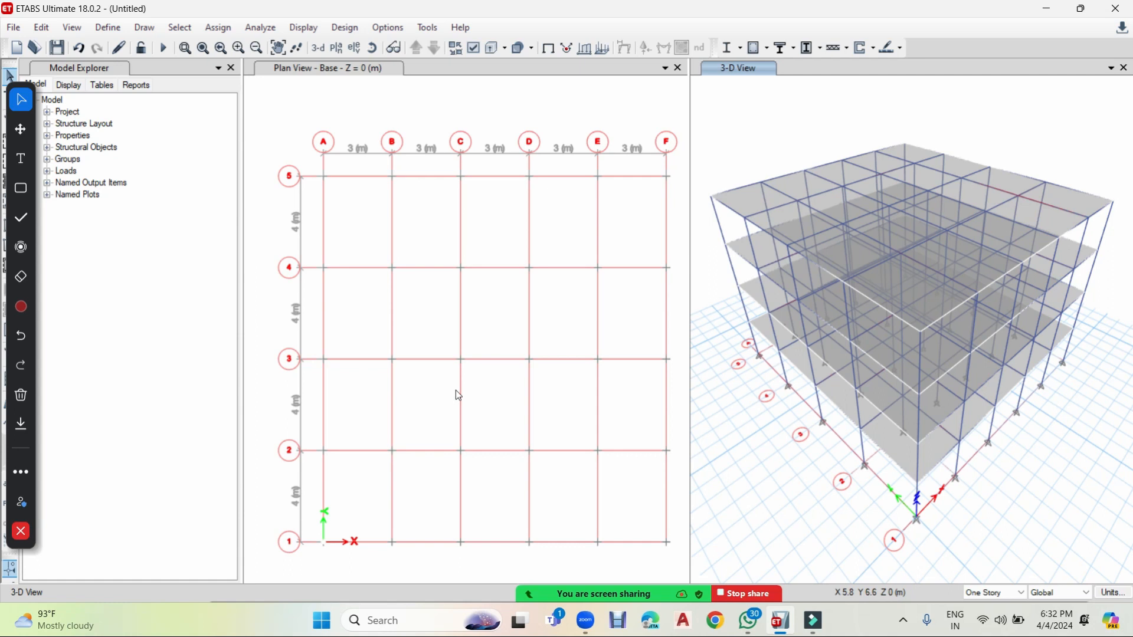
Step: Set up a joint restraint assignment as a fixed support, restraining translation and rotation in X, Y and Z
left_click(219, 28)
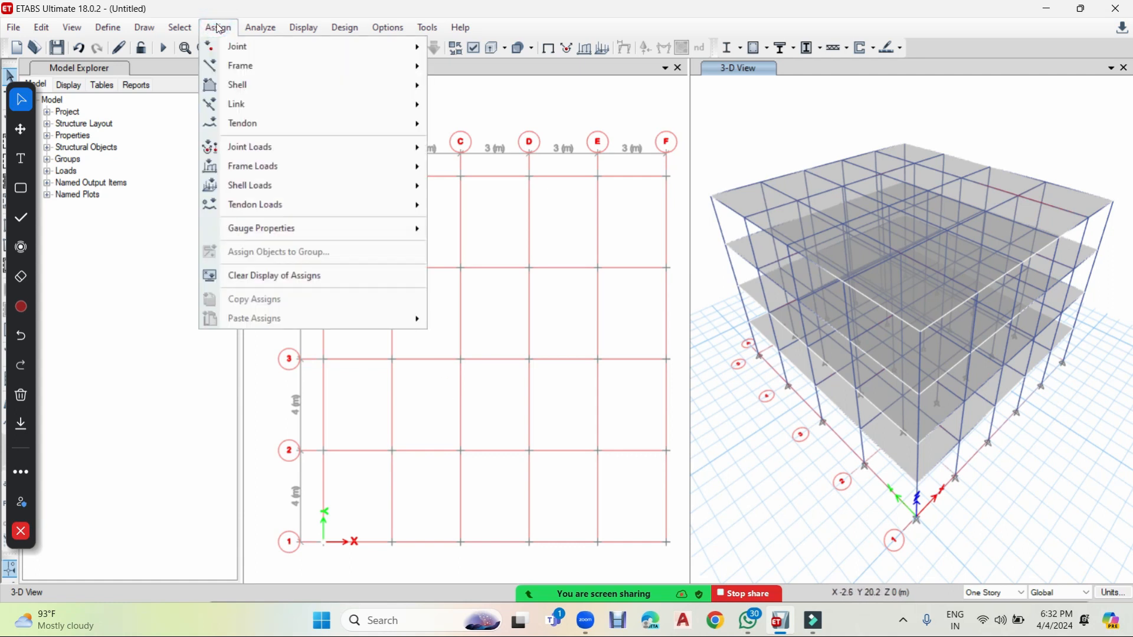
mouse_move(248, 47)
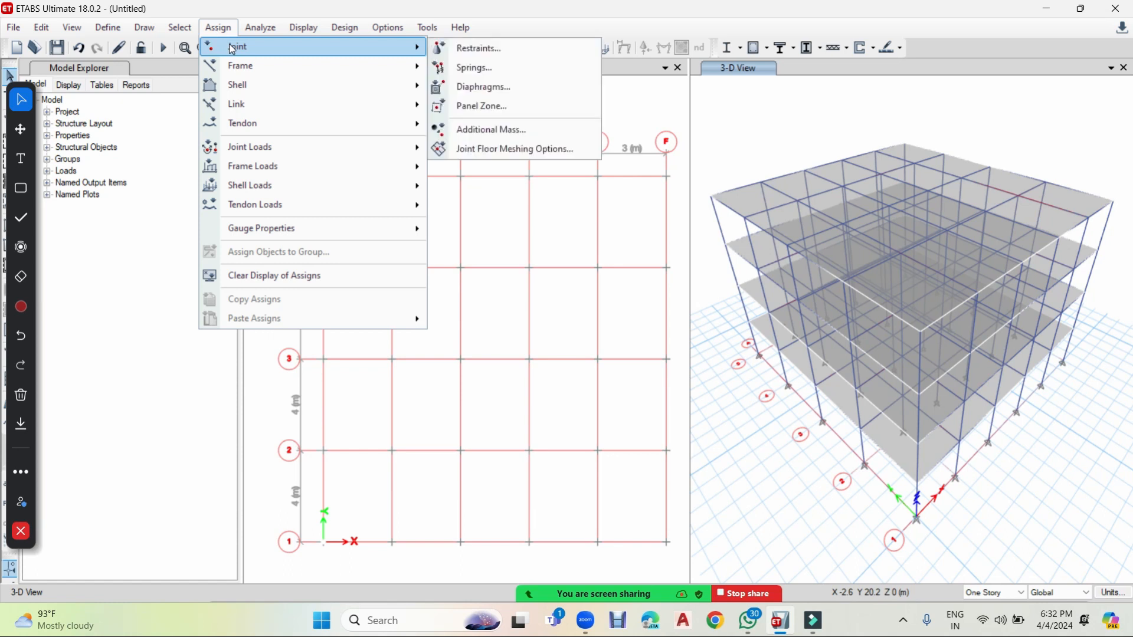
left_click(541, 52)
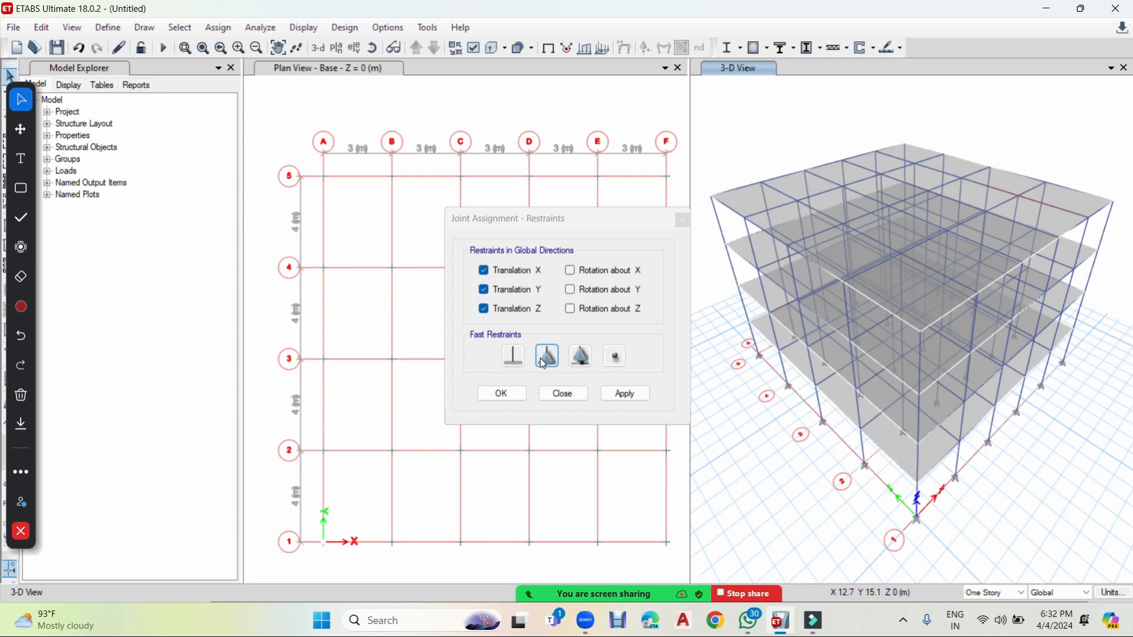
left_click(511, 361)
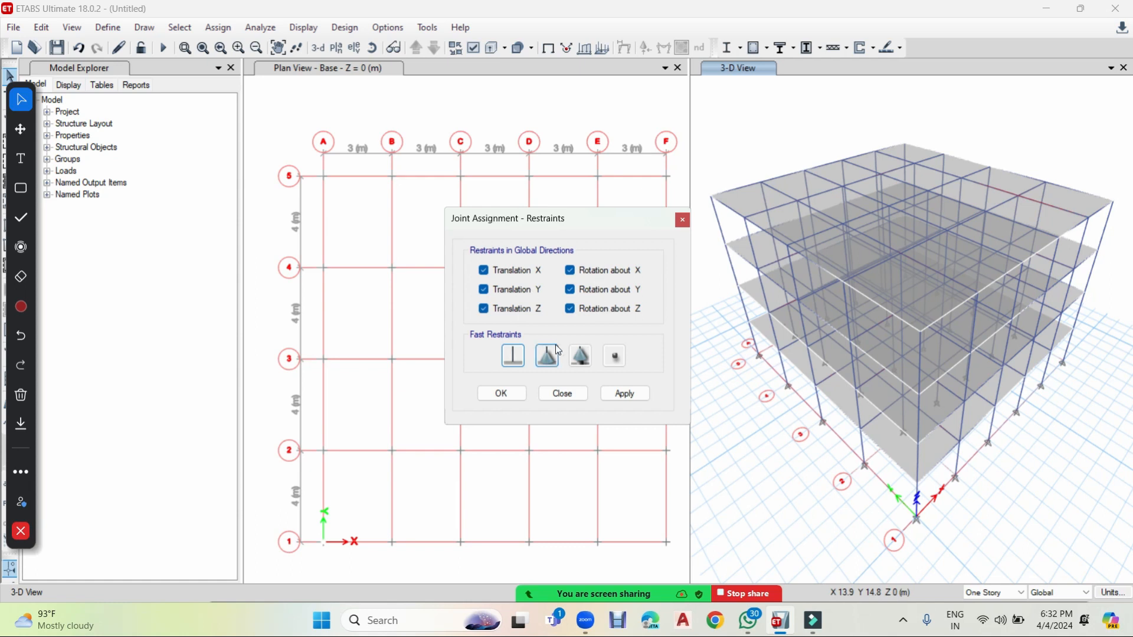
left_click(546, 358)
left_click(582, 355)
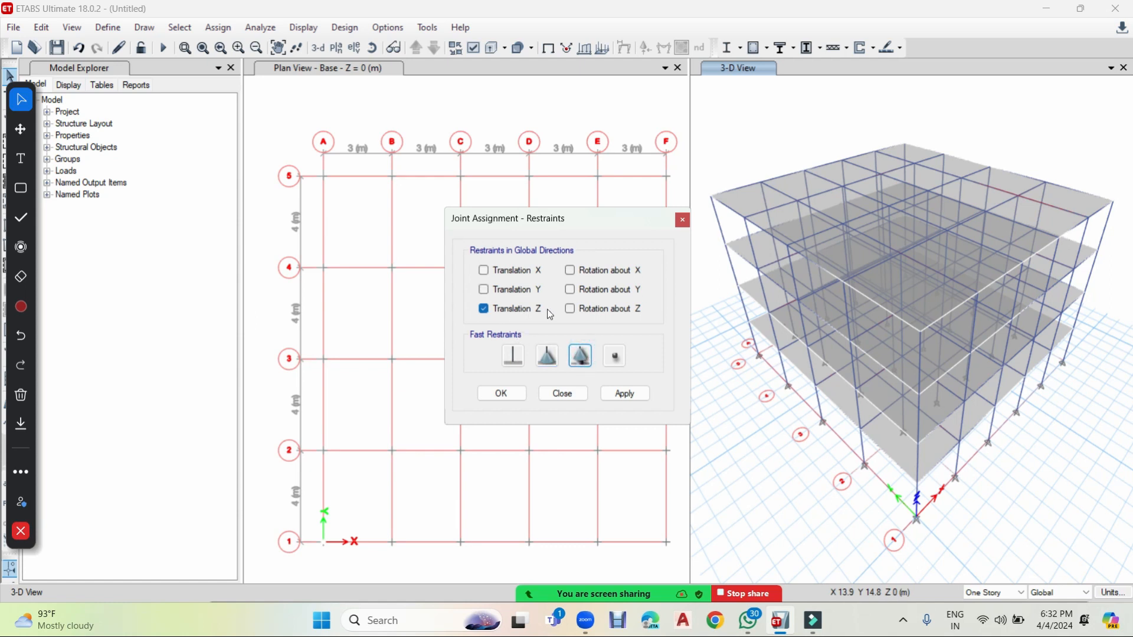
left_click(614, 356)
left_click(522, 366)
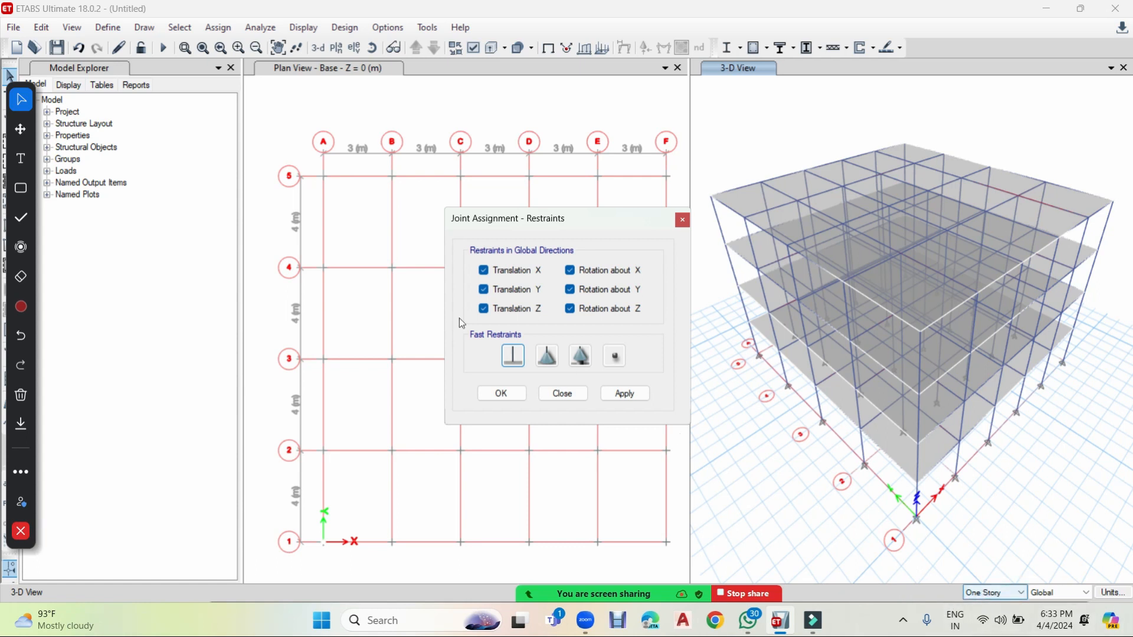
Step: Select all joints on the Base plan and apply the fixed restraint to them
left_click(333, 180)
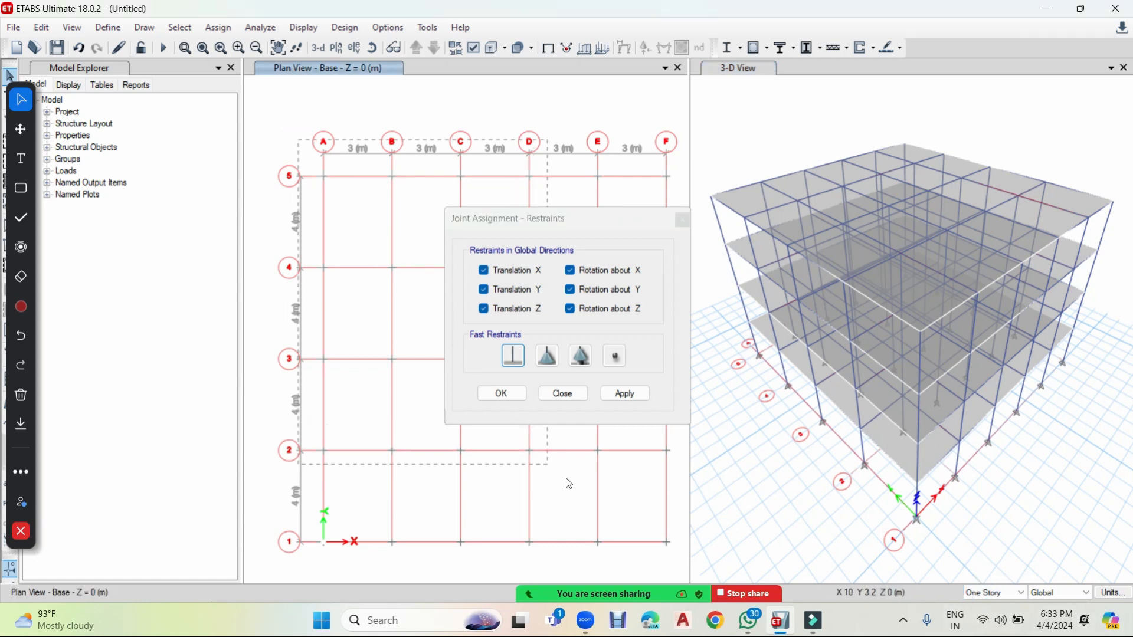
key("ctrl+a")
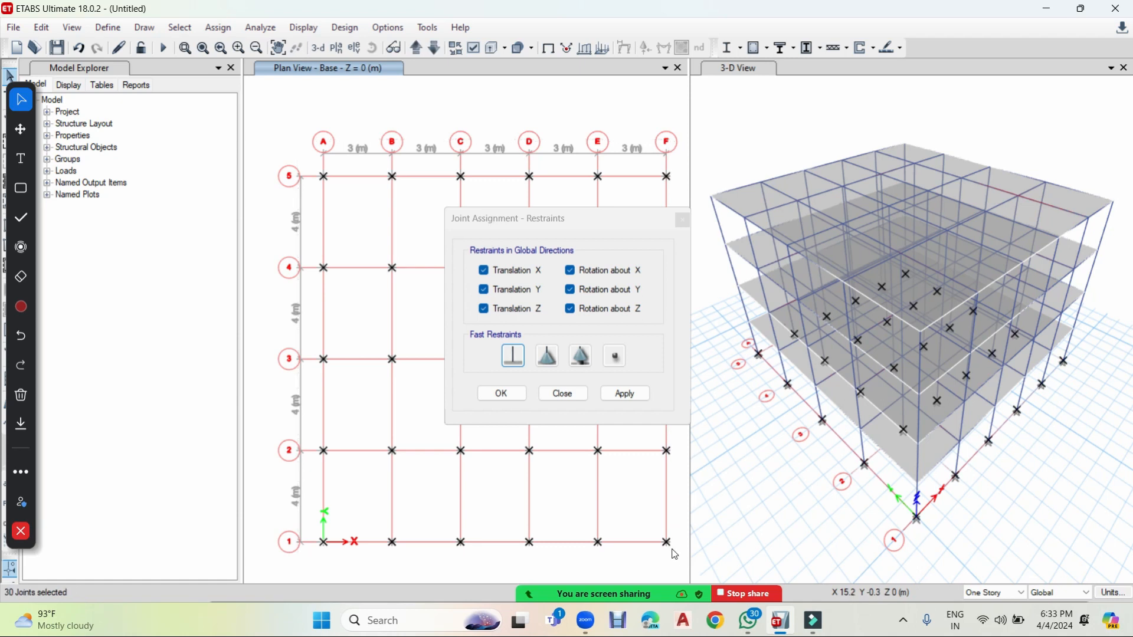
left_click(624, 400)
left_click(518, 398)
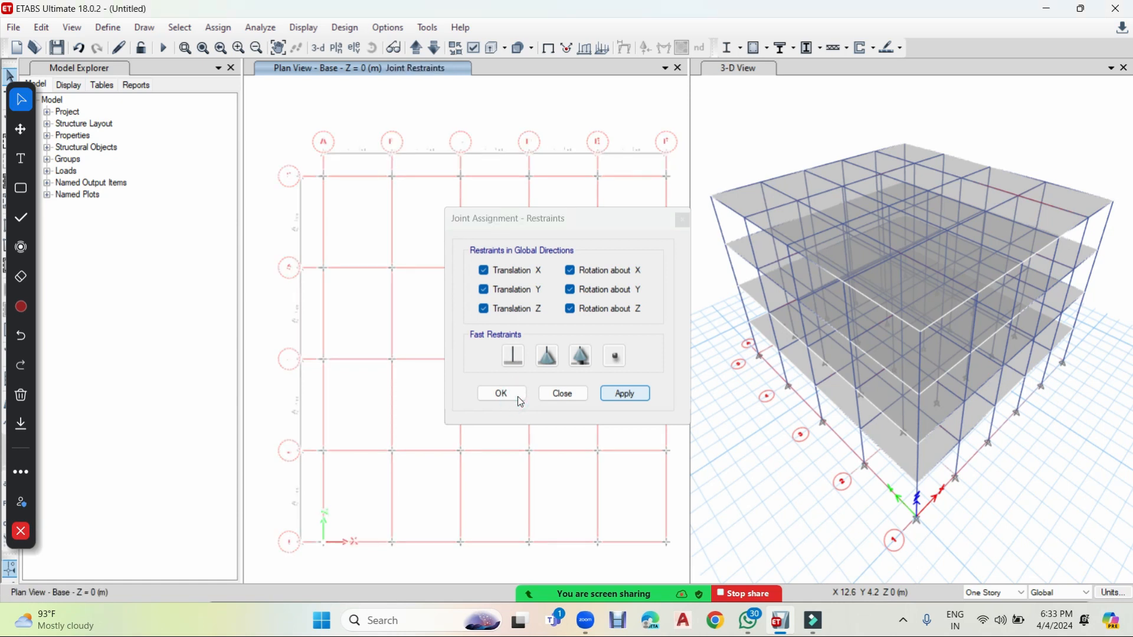
left_click(519, 400)
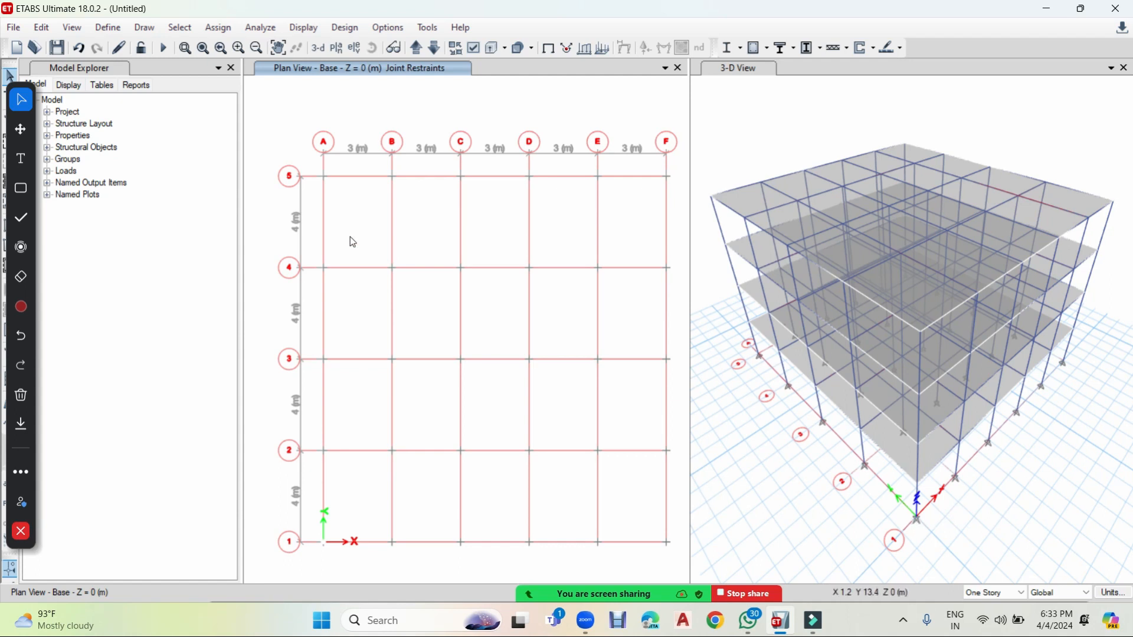
Step: Switch the plan view to the Story4 level
left_click(337, 47)
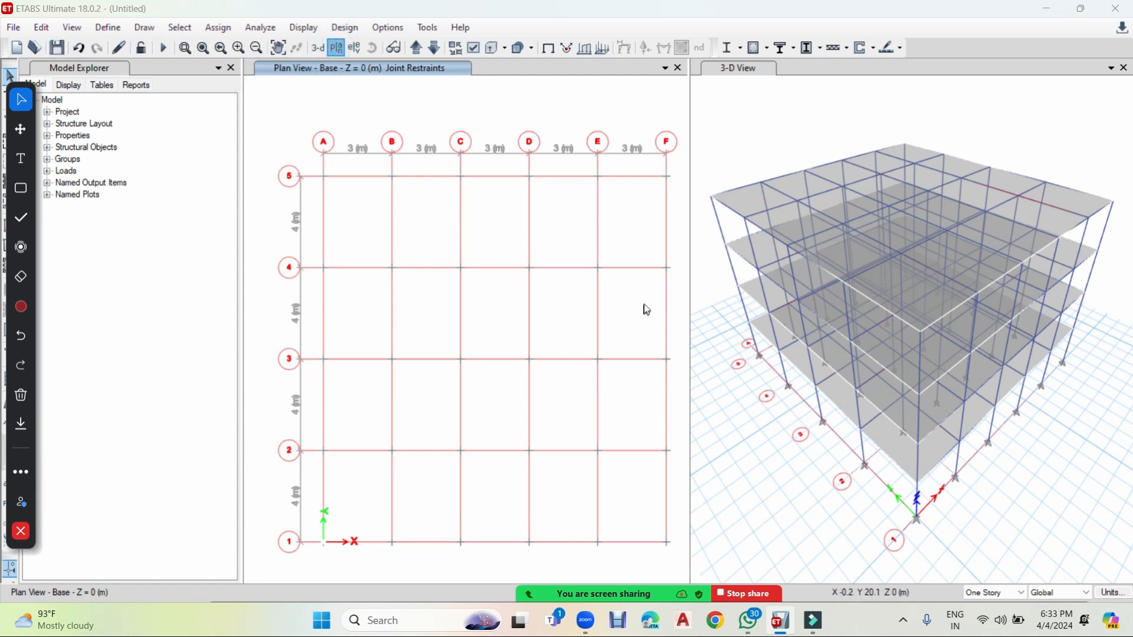
left_click(626, 485)
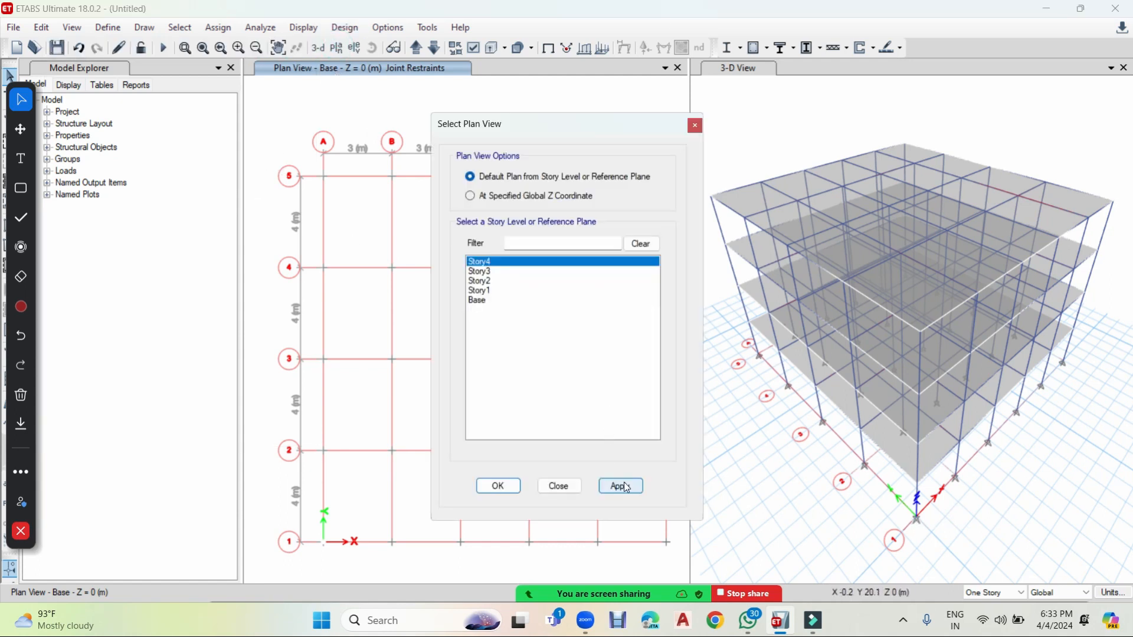
left_click(499, 485)
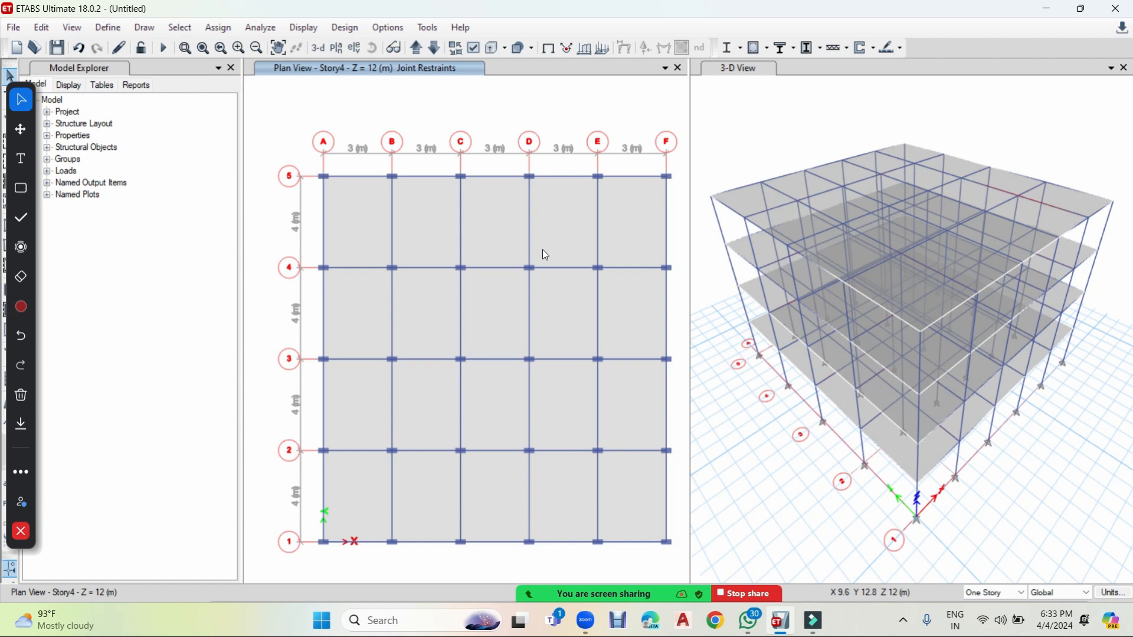
Step: Select all floors by object type and deselect them again
left_click(185, 33)
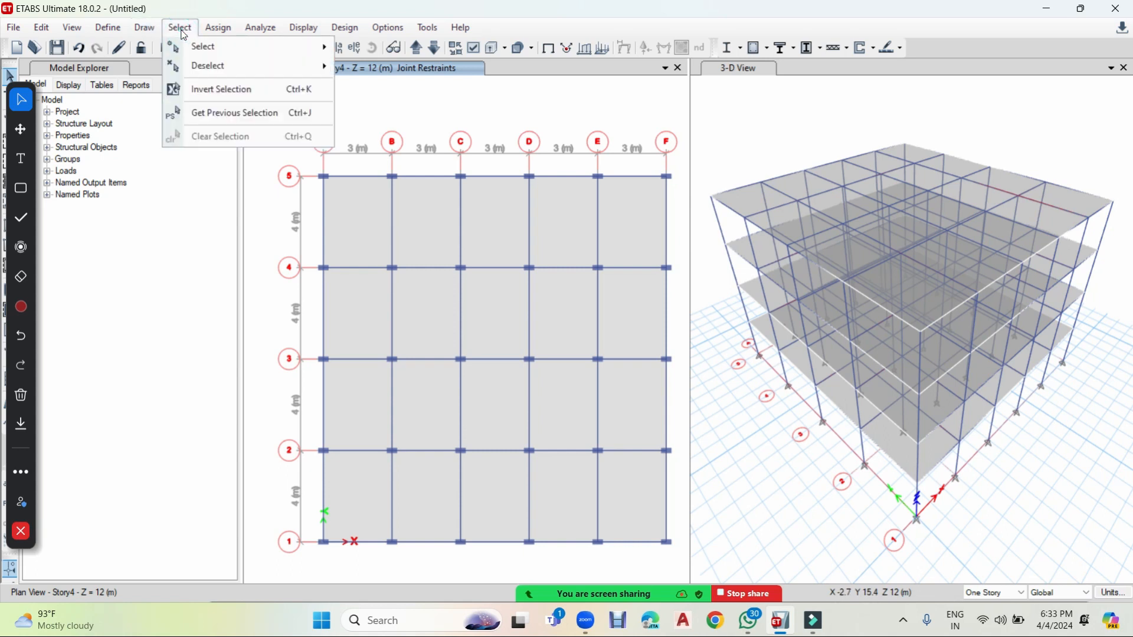
mouse_move(184, 49)
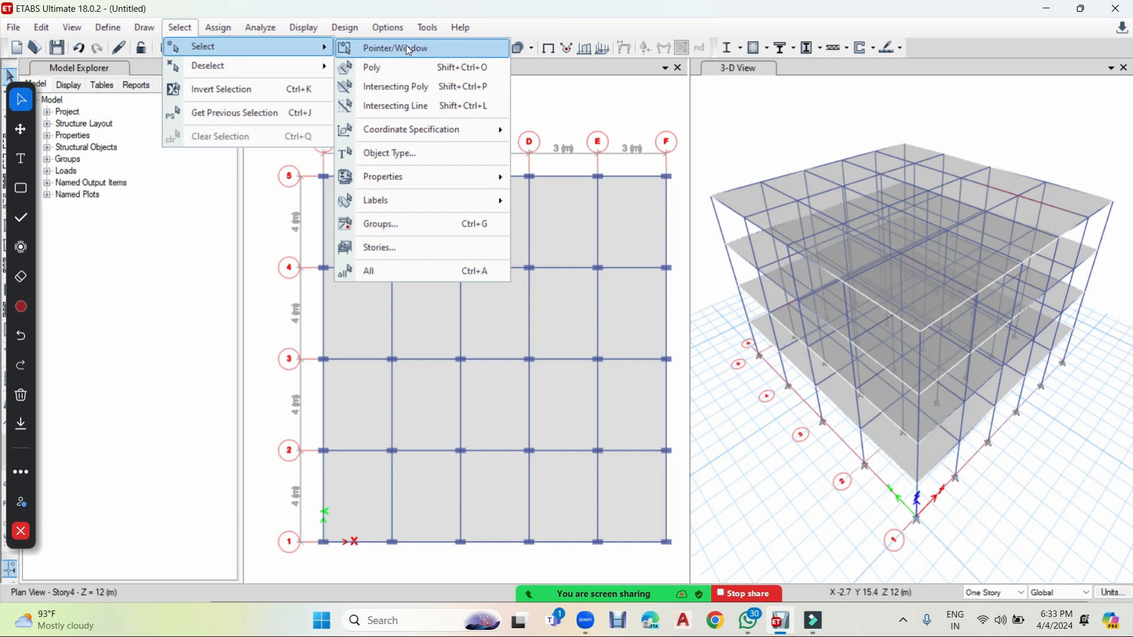
left_click(445, 157)
left_click(539, 147)
left_click_drag(536, 149, 312, 102)
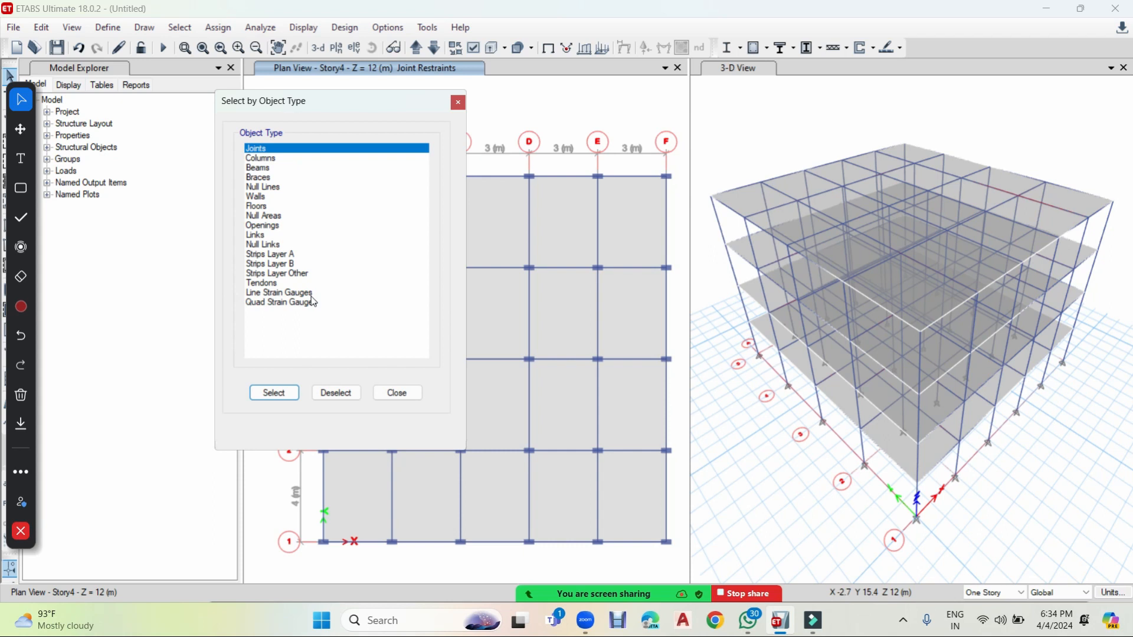
left_click(260, 205)
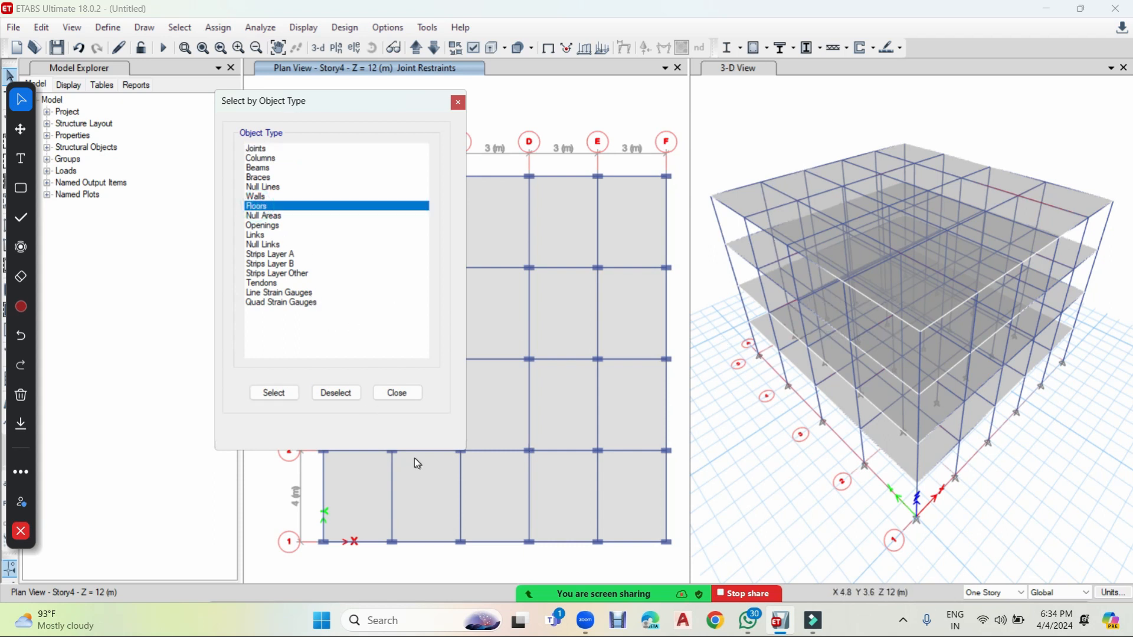
left_click(269, 392)
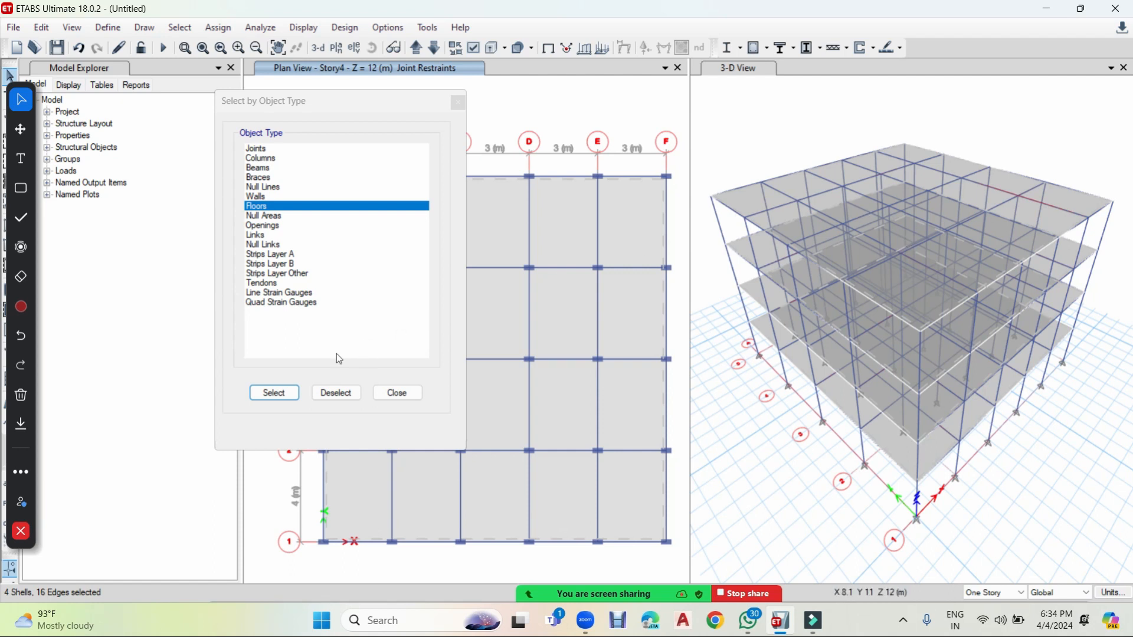
left_click(347, 393)
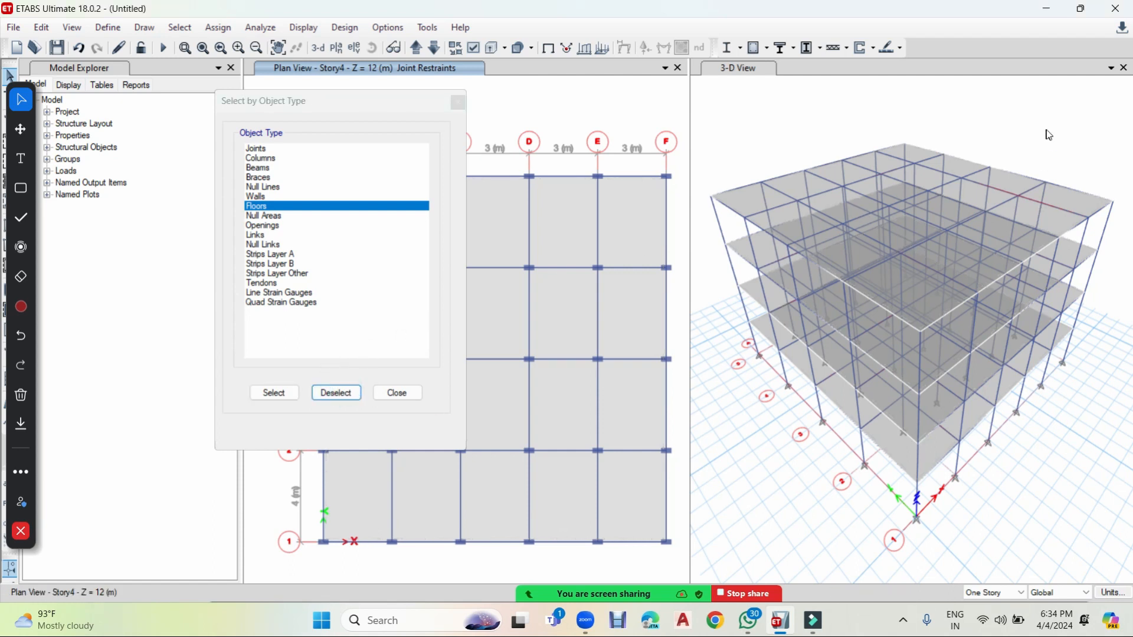
Step: Select all columns and all beams in turn by object type, deselecting each set again
left_click(264, 159)
left_click(270, 396)
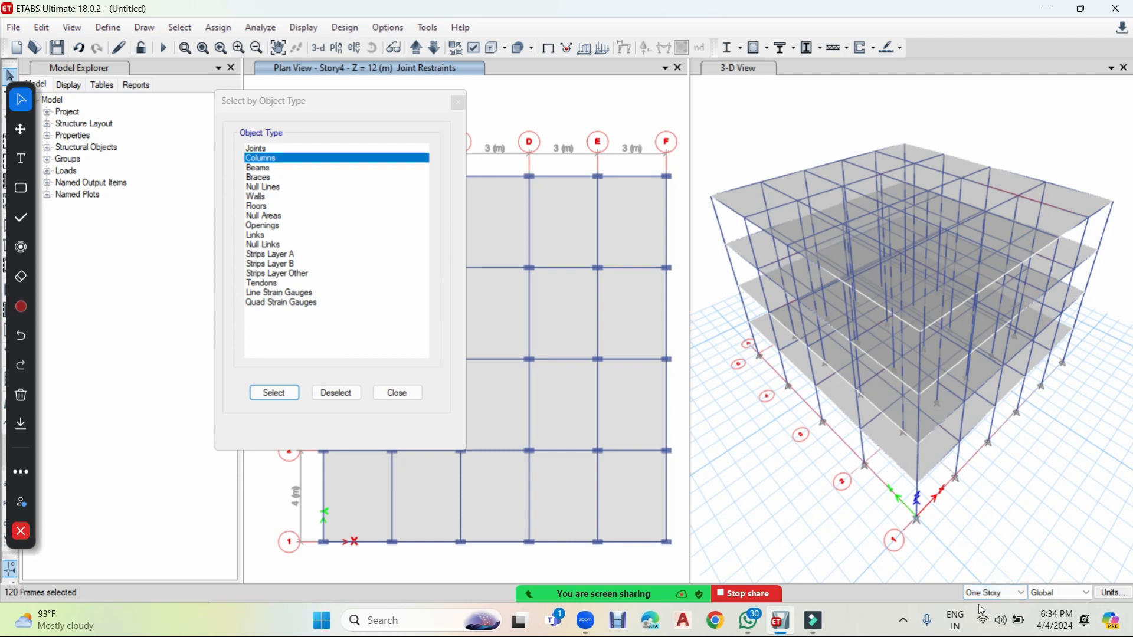
left_click(332, 404)
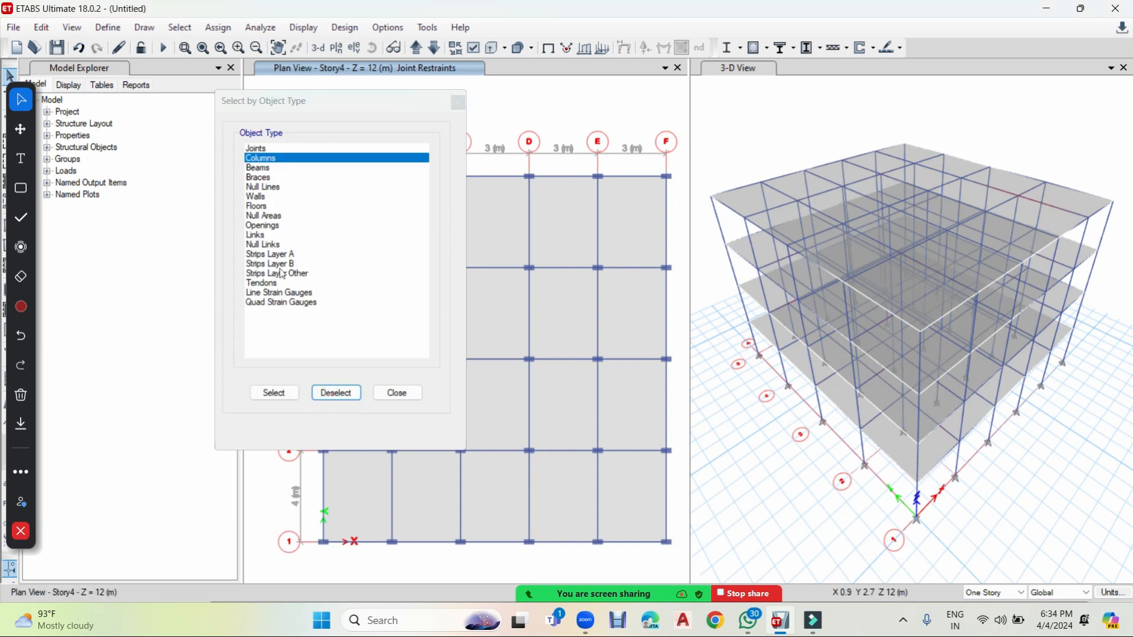
left_click(249, 168)
left_click(282, 396)
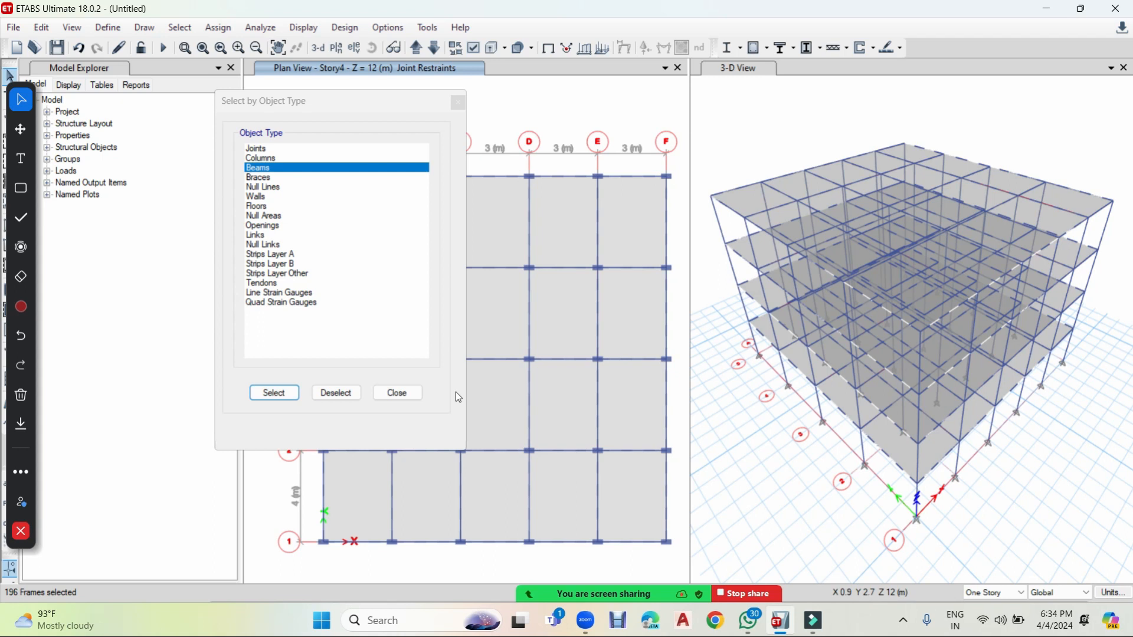
left_click(353, 395)
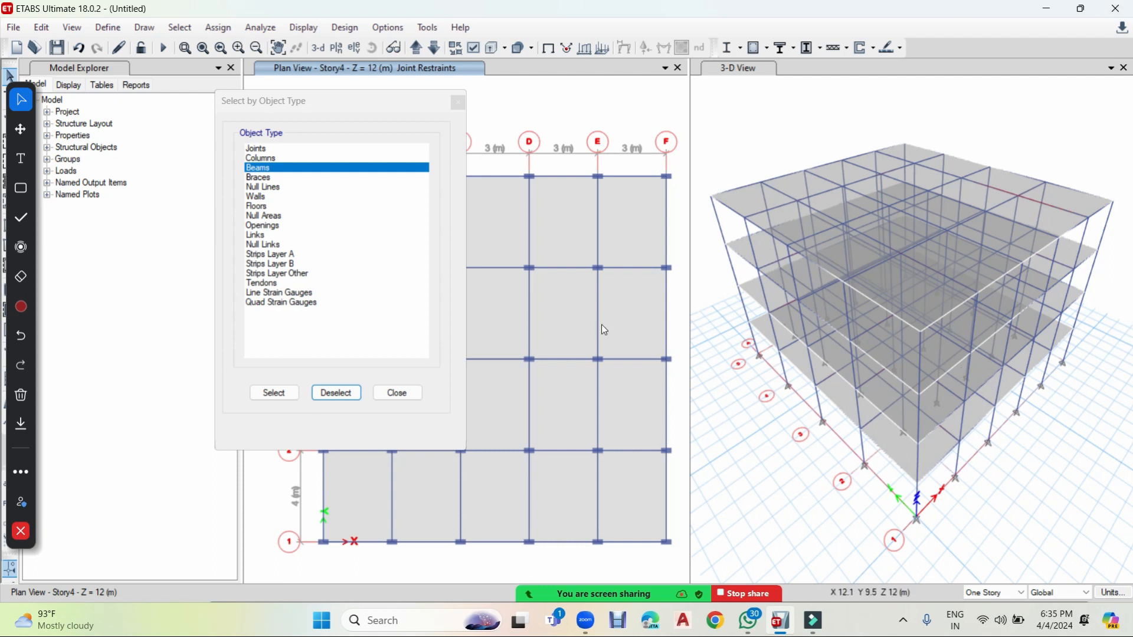
Step: Switch the plan view to the Story2 level, keeping the object type selection available beside the plan
left_click_drag(352, 95, 190, 104)
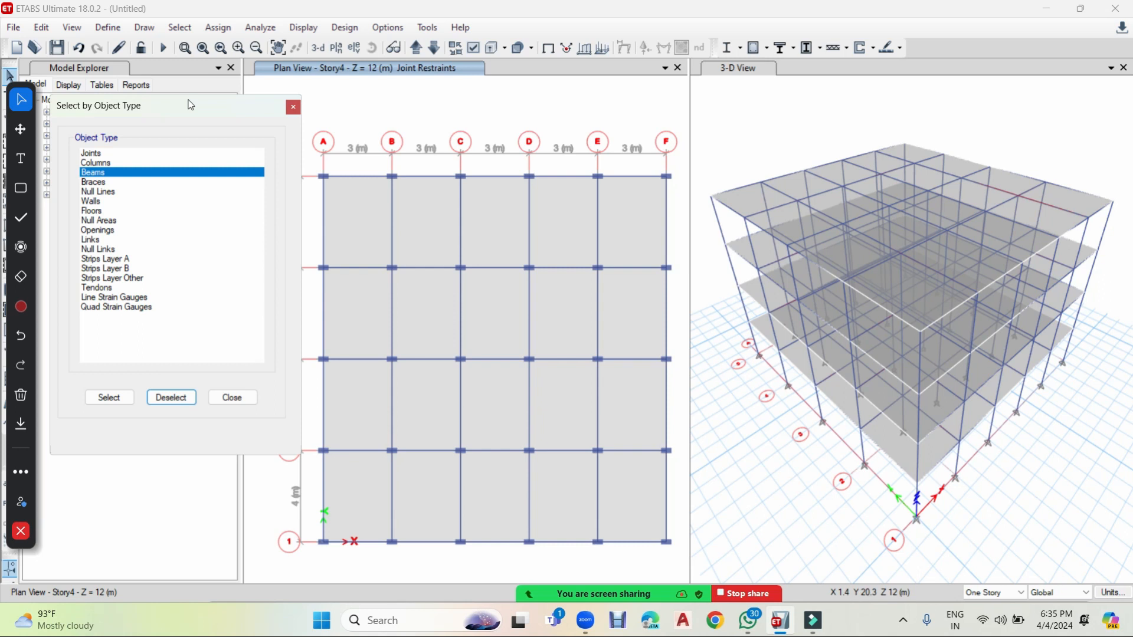
left_click(306, 46)
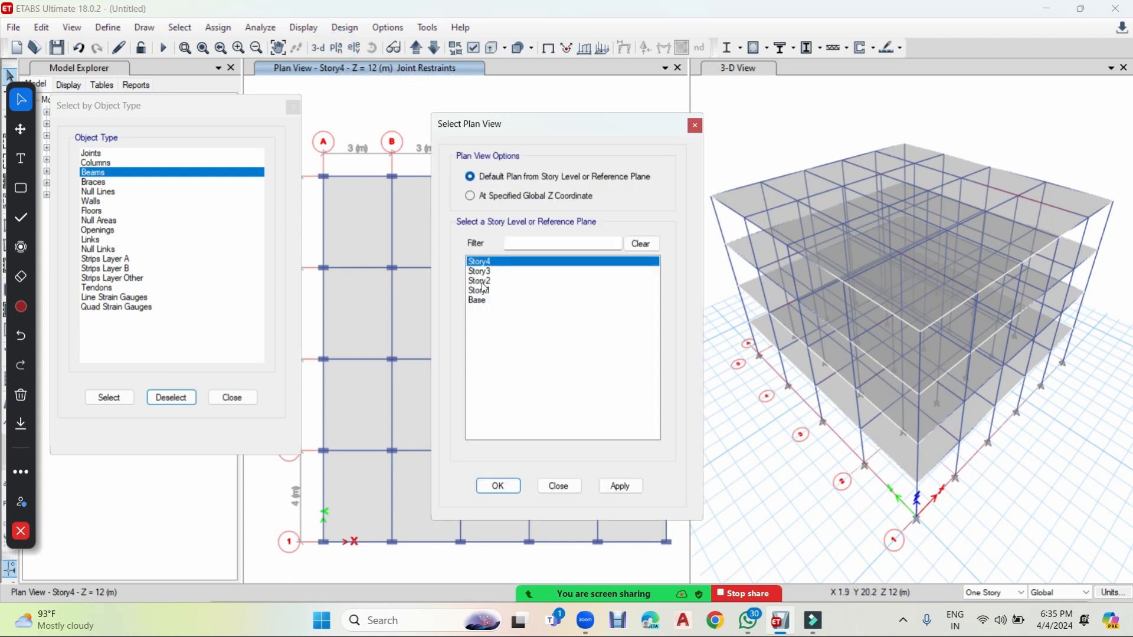
left_click(484, 282)
left_click(620, 486)
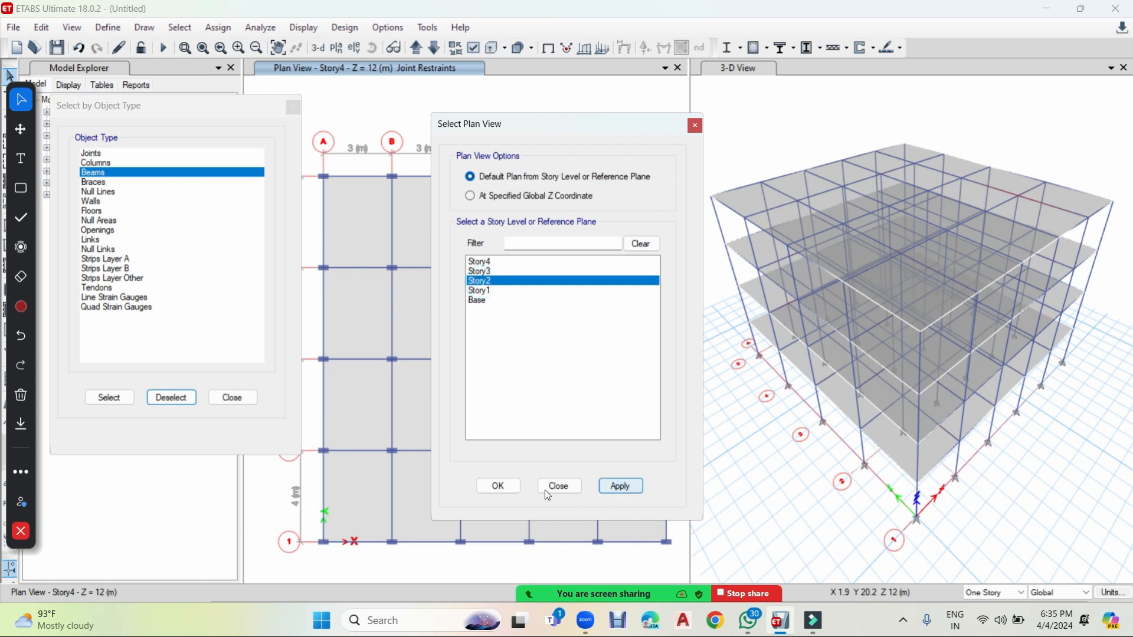
left_click(497, 486)
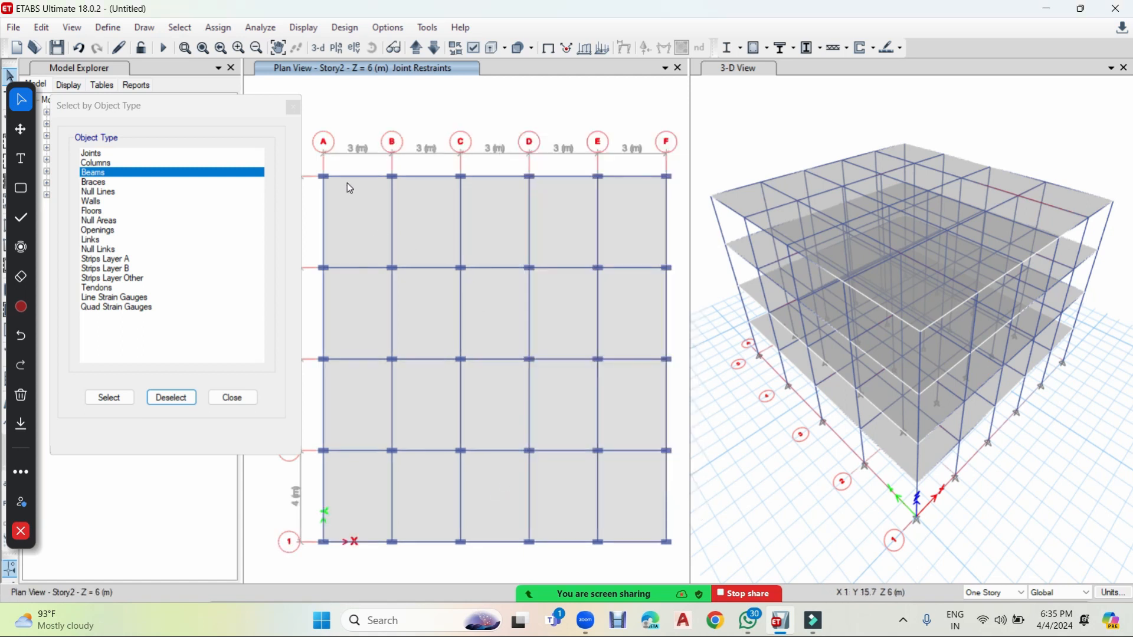
Step: Select everything on the Story2 plan and deselect the joints, columns and floors by object type, leaving only the beams
left_click(348, 178)
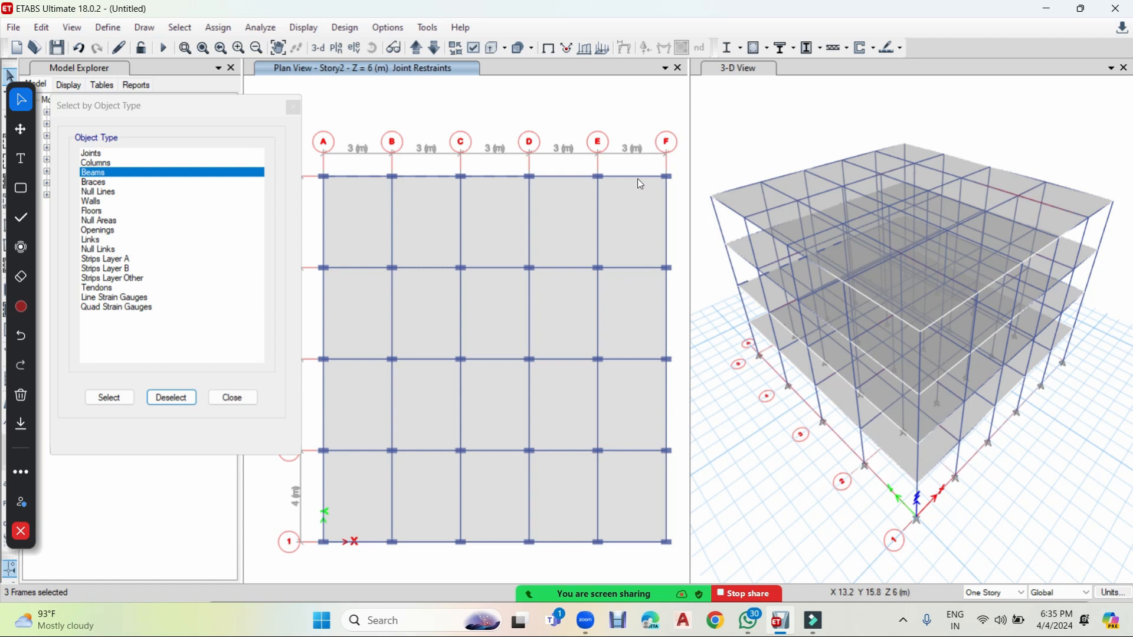
left_click_drag(686, 125, 299, 567)
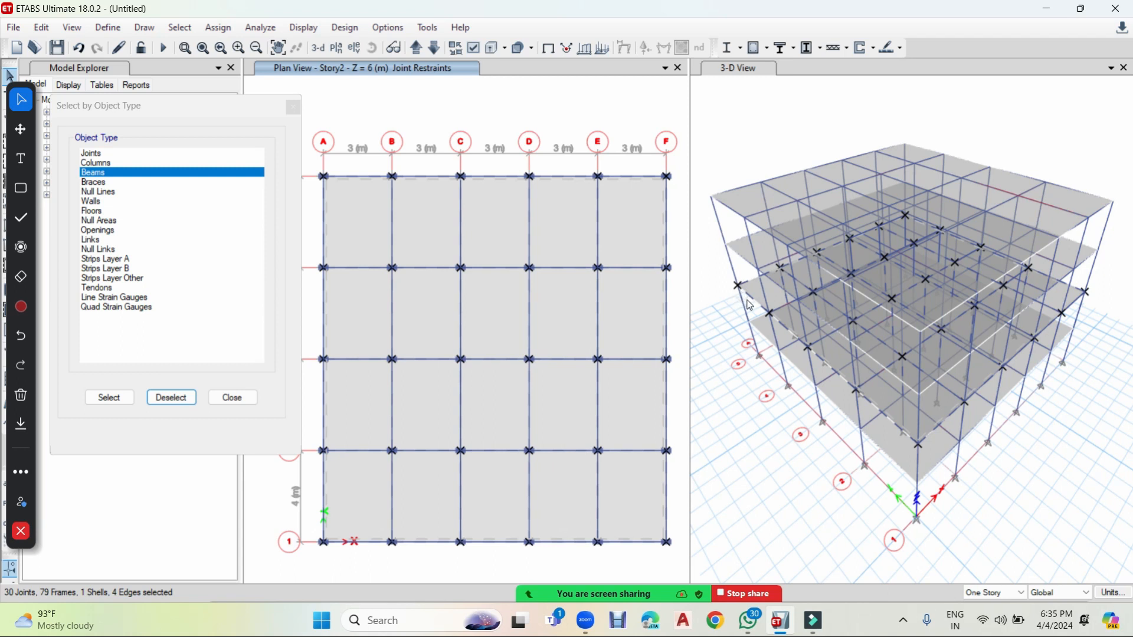
left_click(91, 154)
left_click(163, 401)
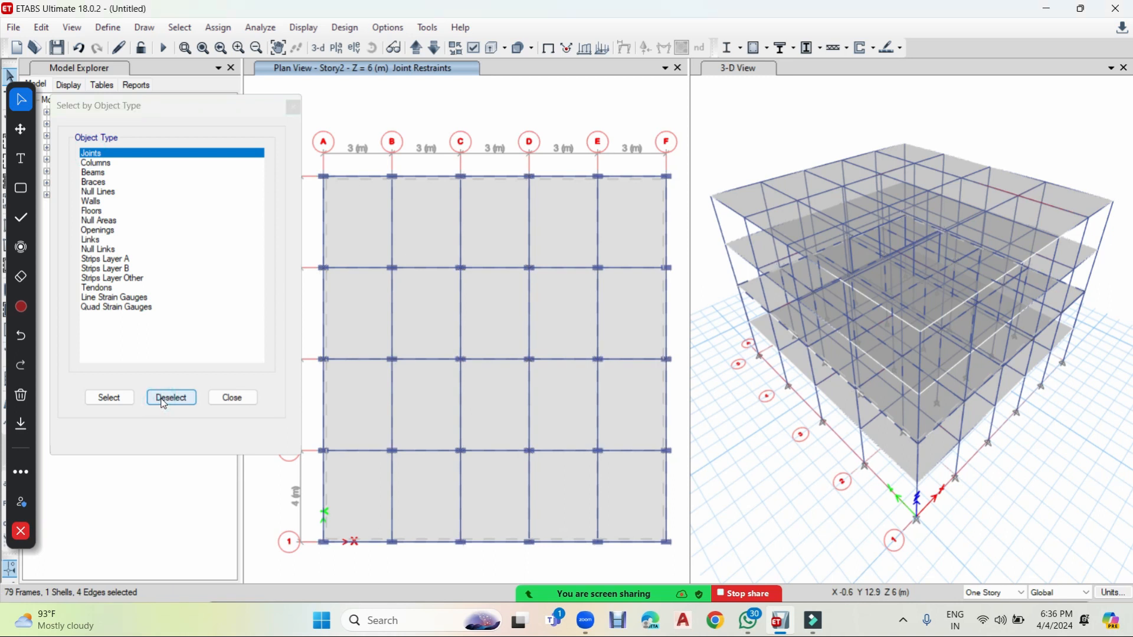
left_click(87, 163)
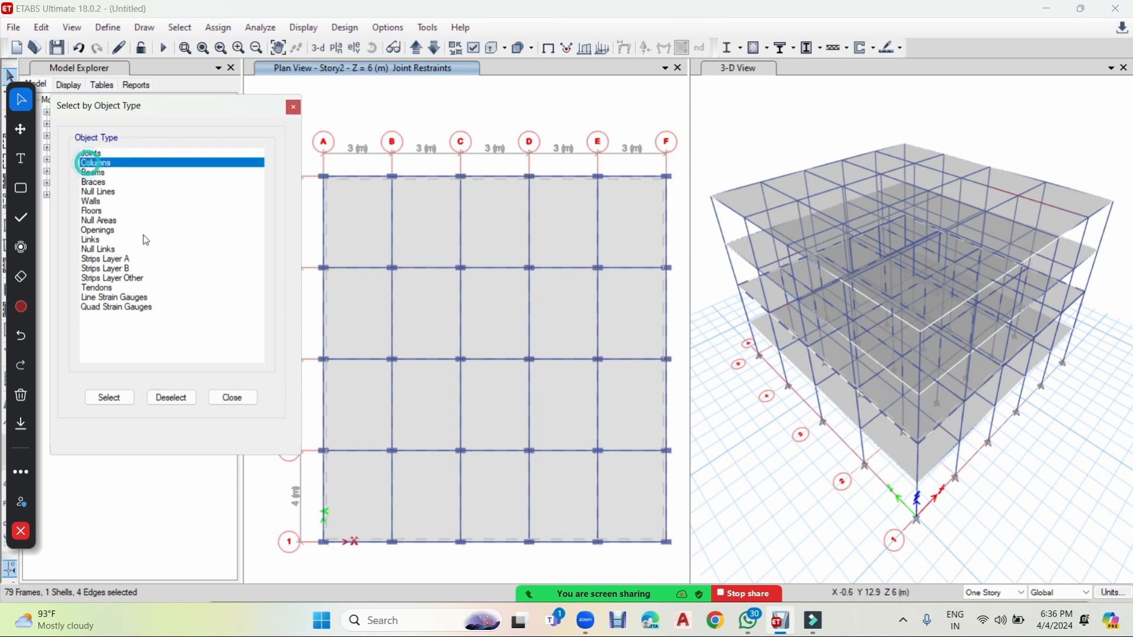
left_click(176, 399)
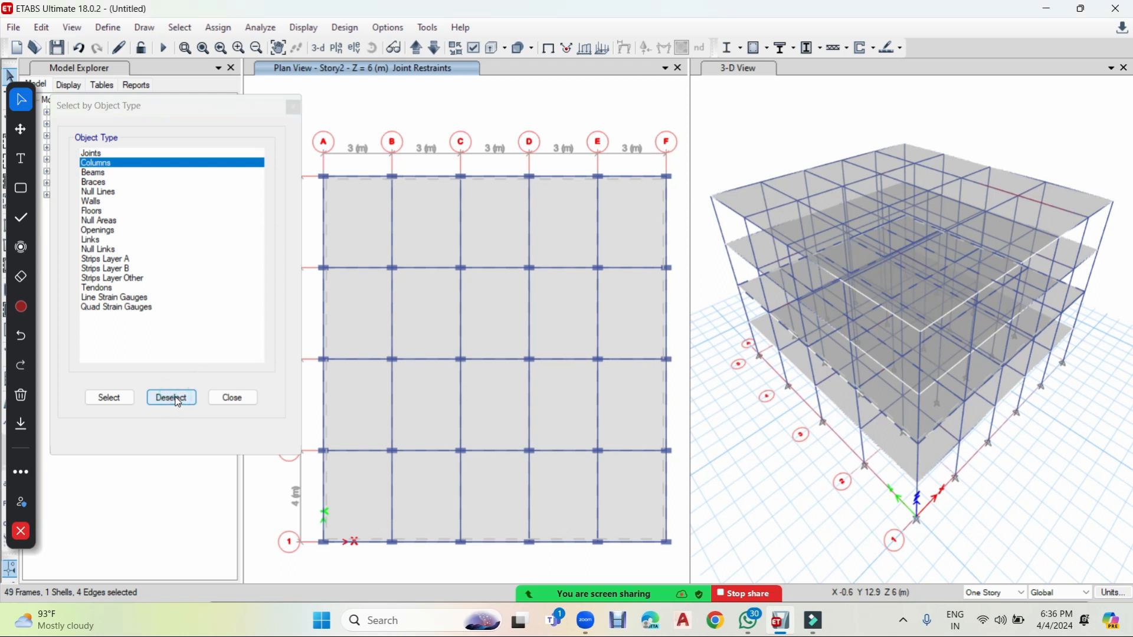
left_click(98, 210)
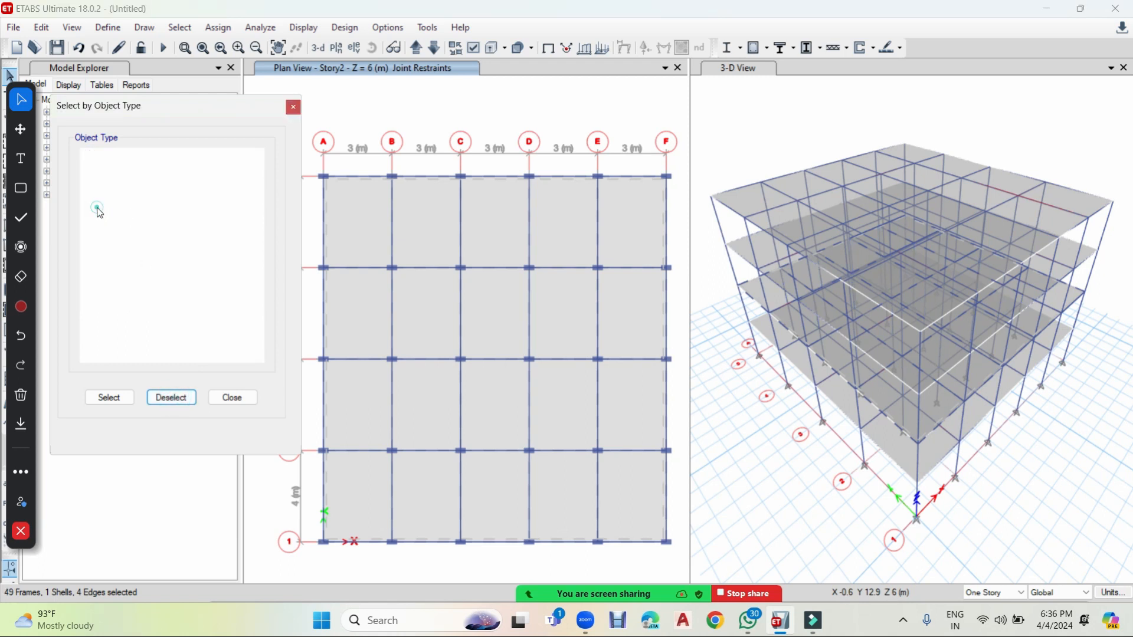
left_click(189, 399)
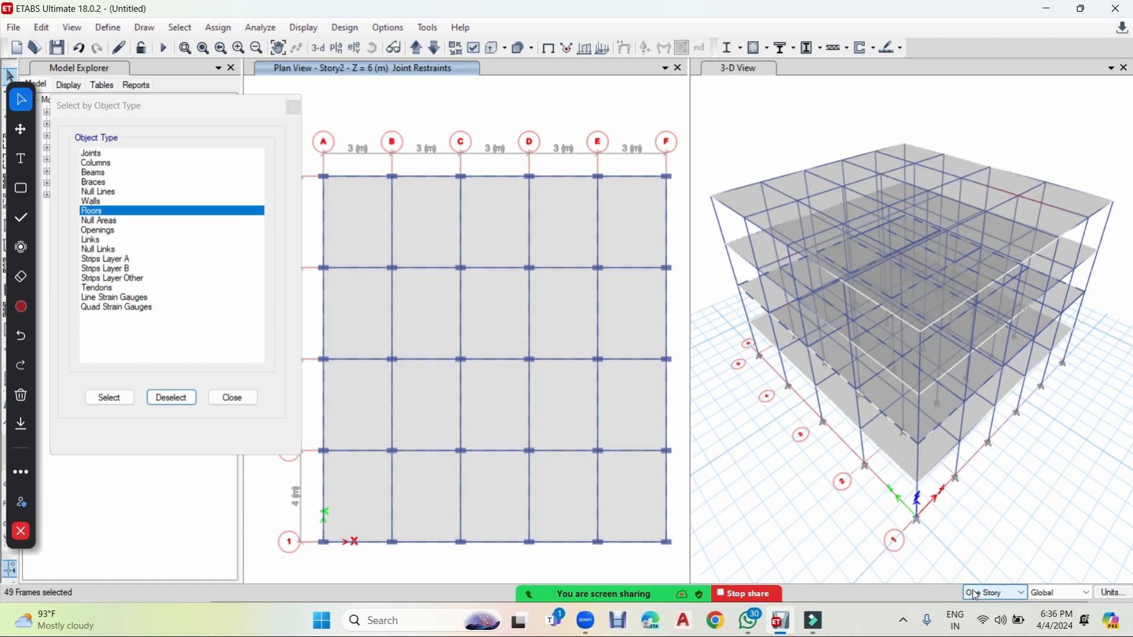
Step: Check the story scope options, keep One Story, and clear the beam selection
left_click(993, 594)
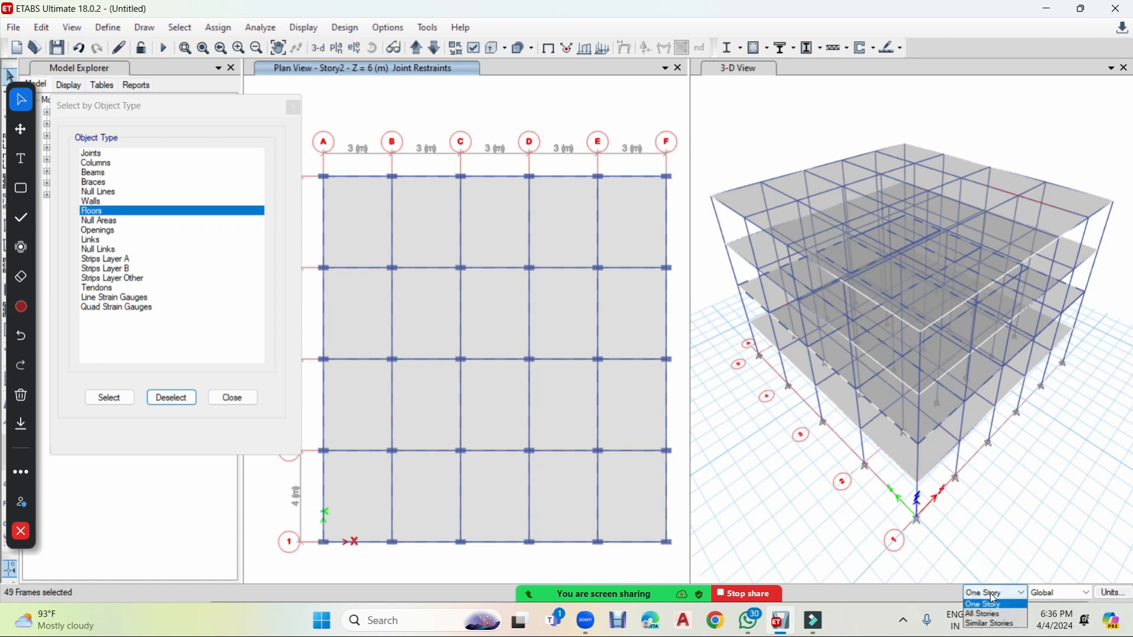
left_click(988, 557)
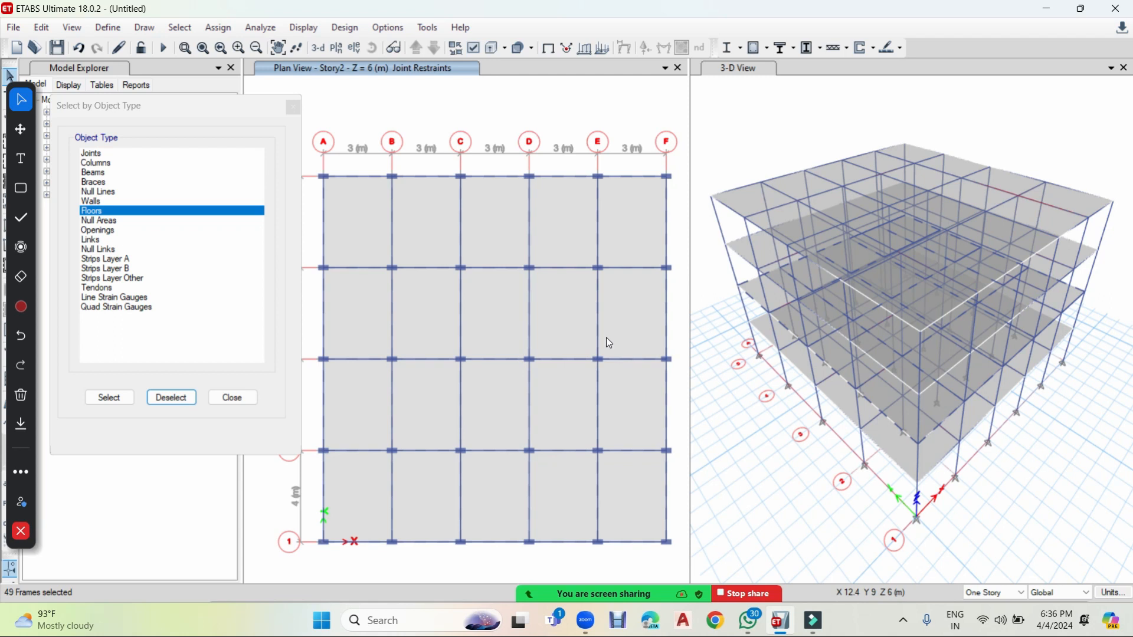
left_click(565, 107)
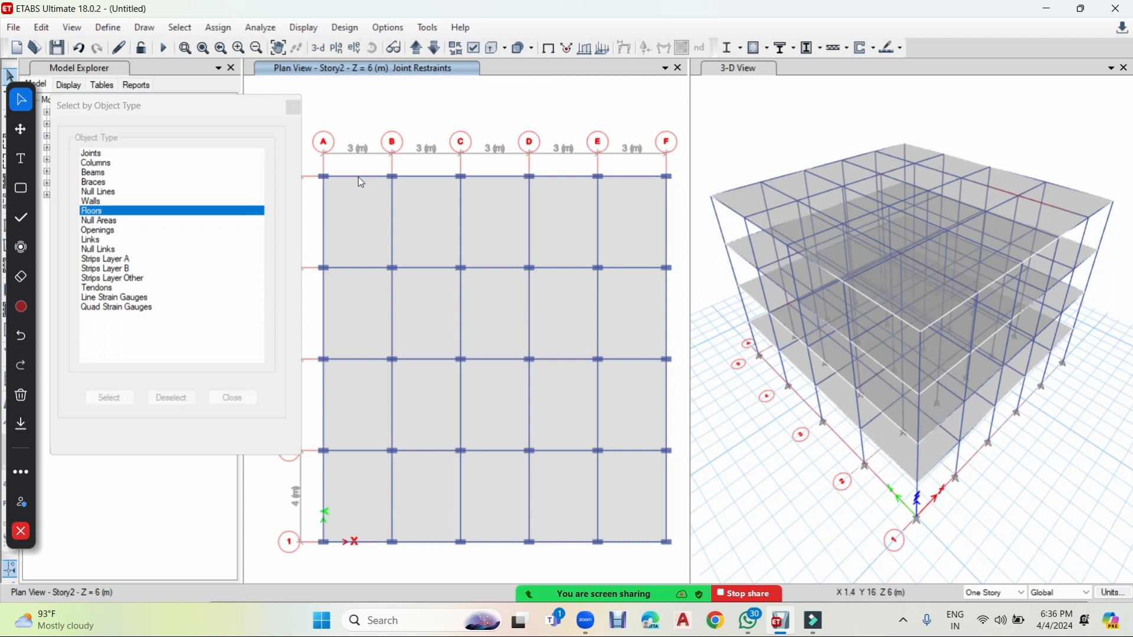
Step: Inspect the assignments of the beam between A5 and B5 and the geometry of joint B5, leaving object type selection closed
right_click(359, 177)
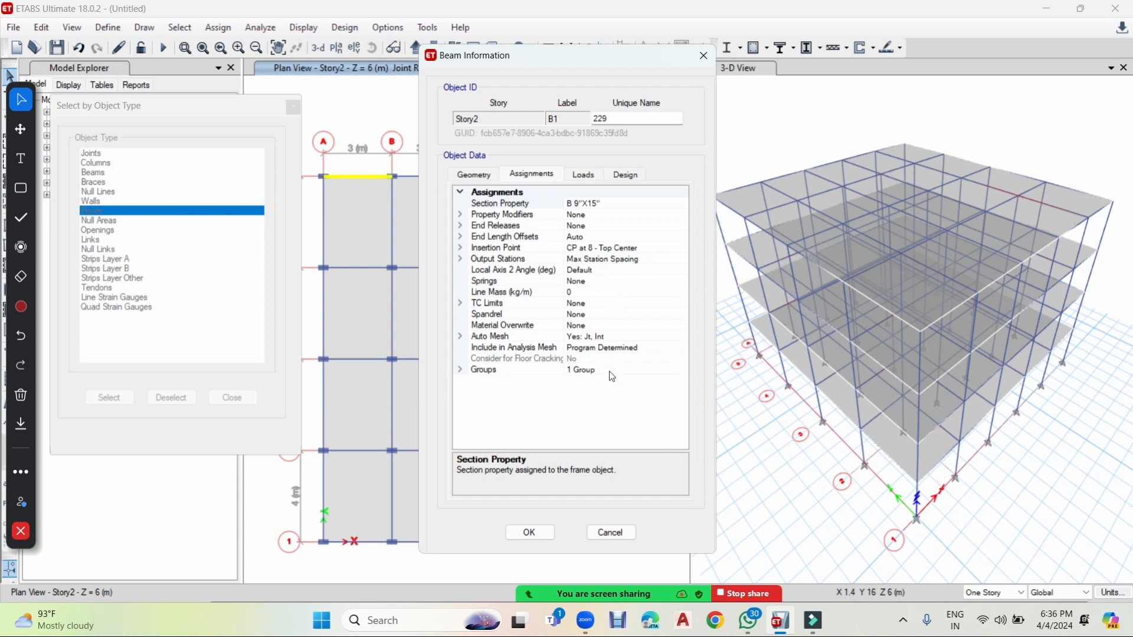
left_click(620, 533)
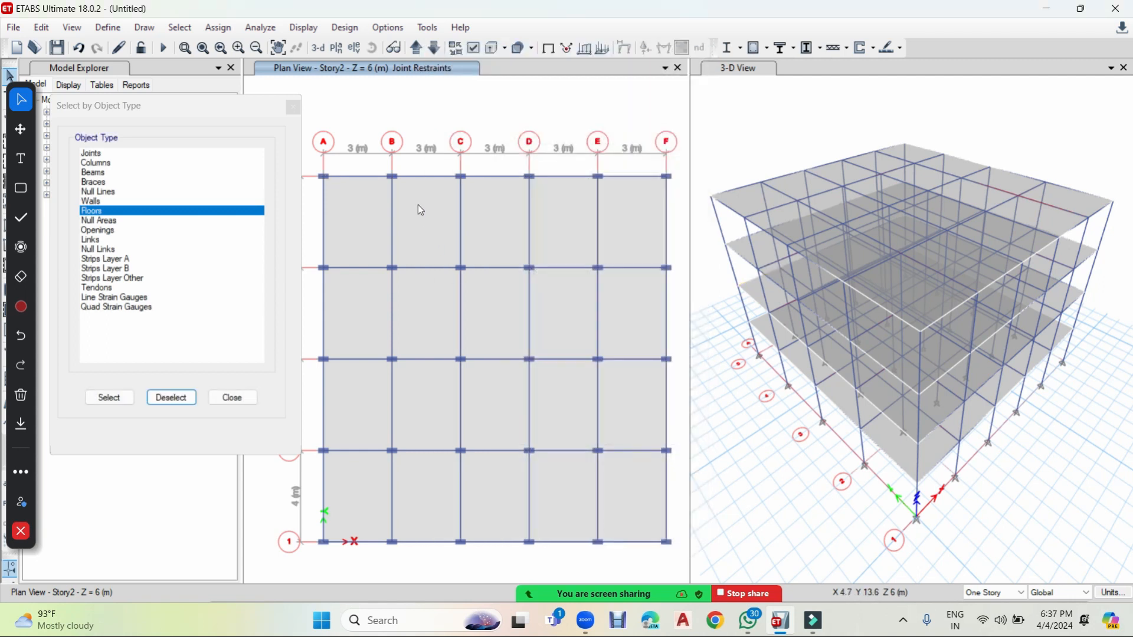
right_click(393, 177)
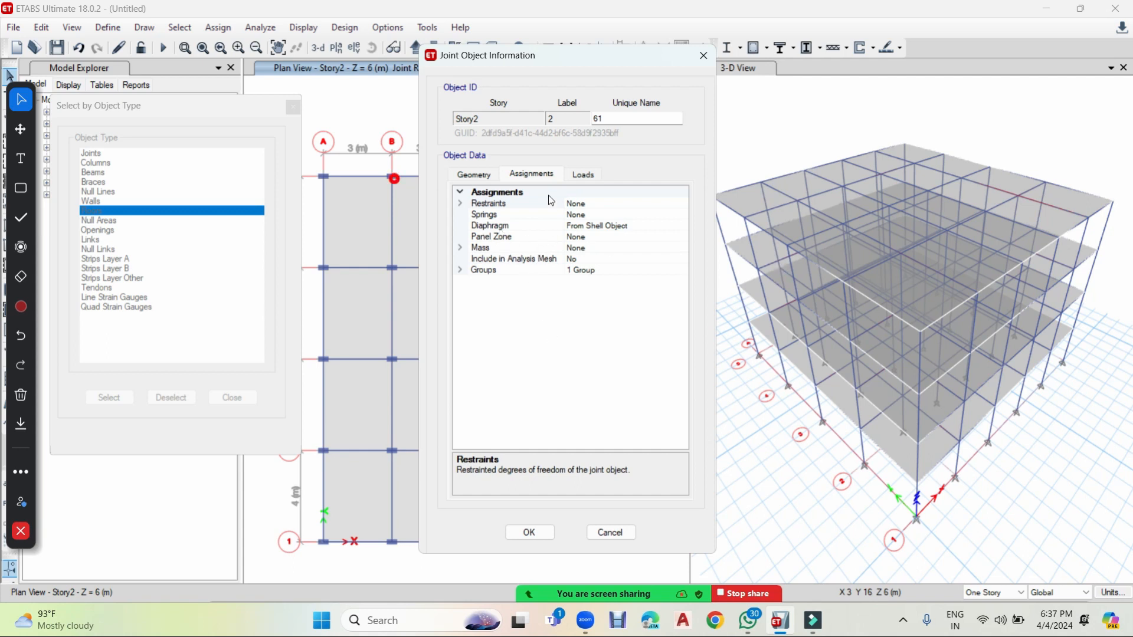
left_click(472, 175)
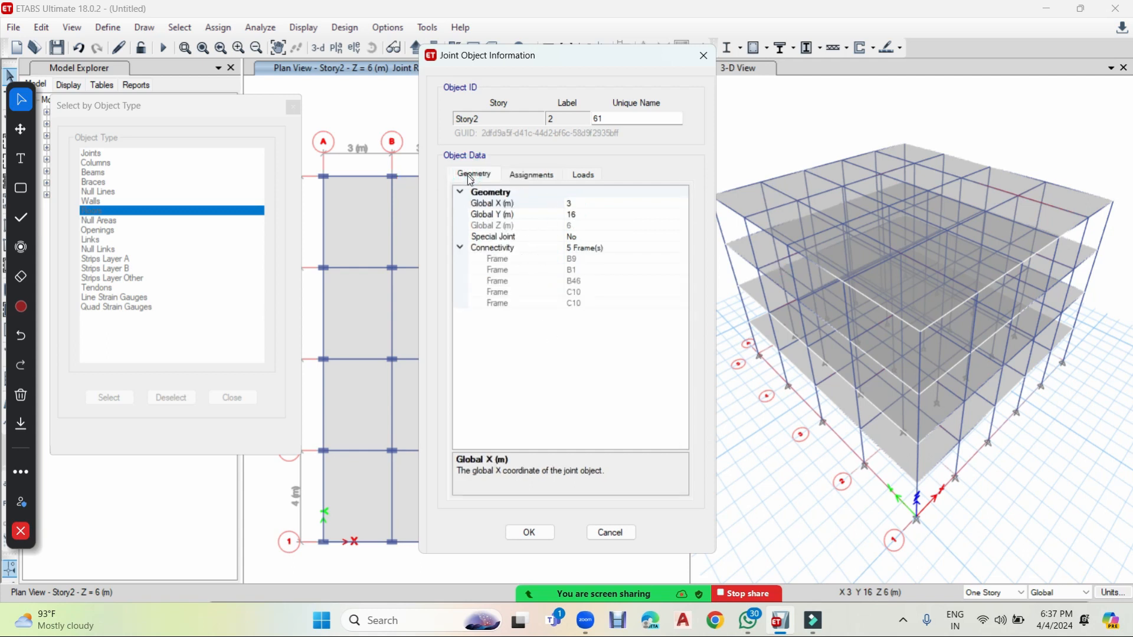
left_click(703, 55)
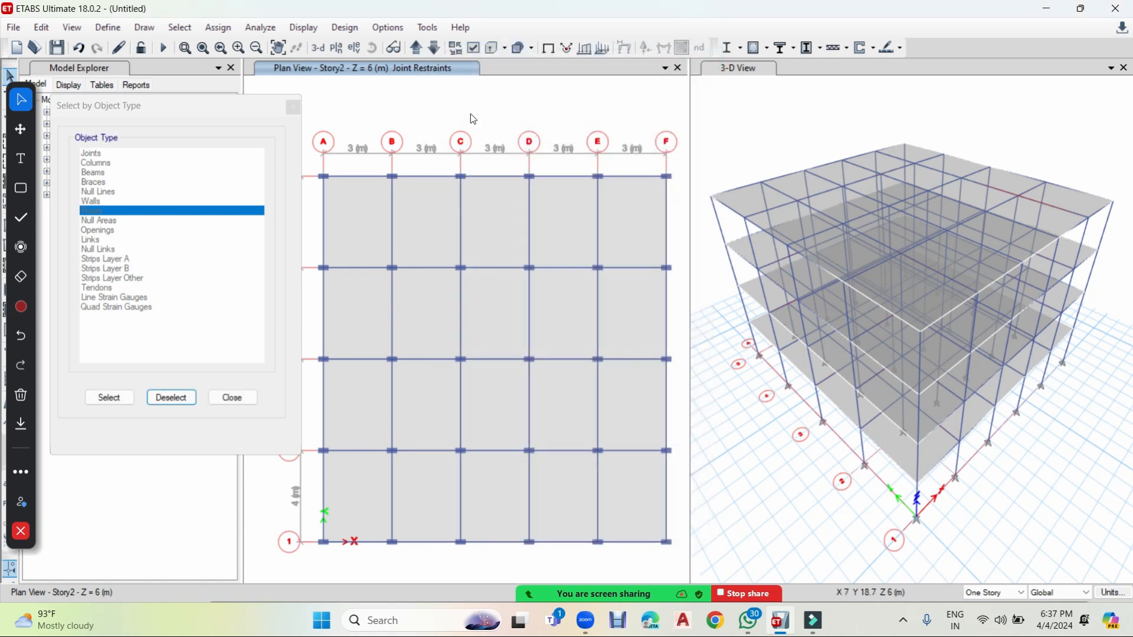
left_click(293, 107)
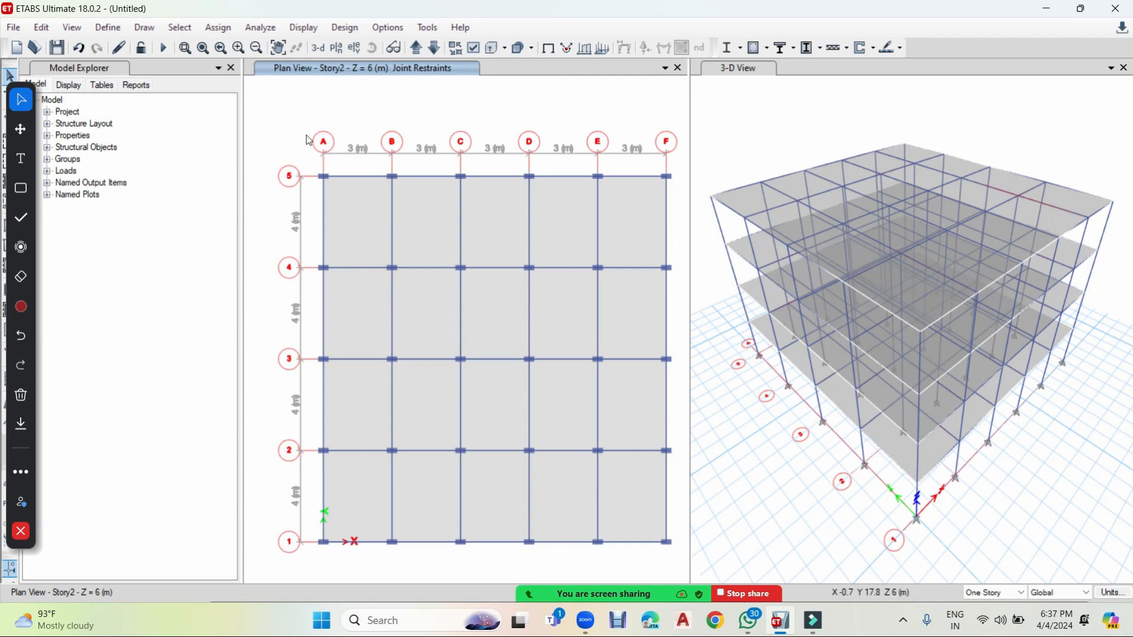
Step: Select the five Story2 beams along grid line 5 and the four along grid line A, and delete them
left_click(356, 176)
left_click(426, 178)
left_click(498, 177)
left_click(558, 176)
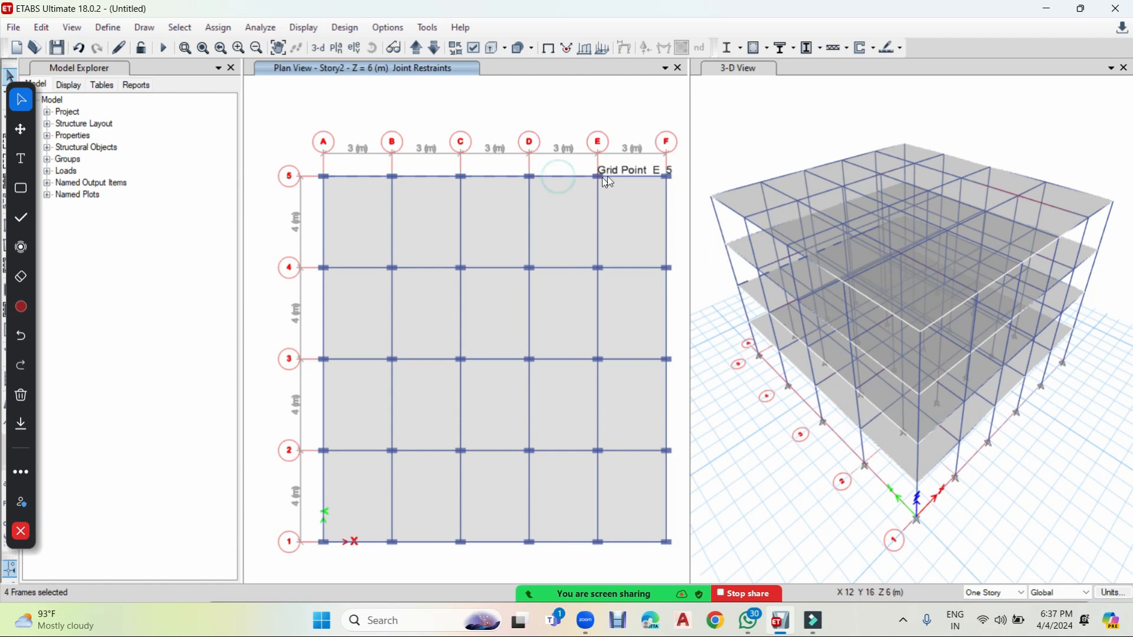
left_click(618, 177)
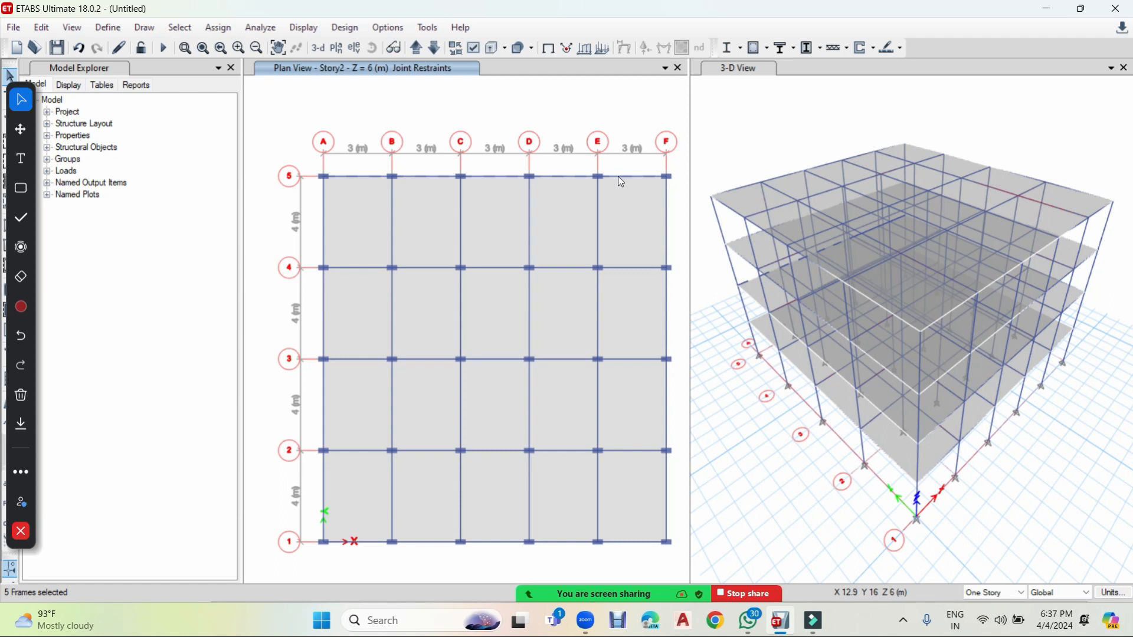
left_click(321, 230)
left_click(325, 293)
left_click(321, 391)
left_click(324, 479)
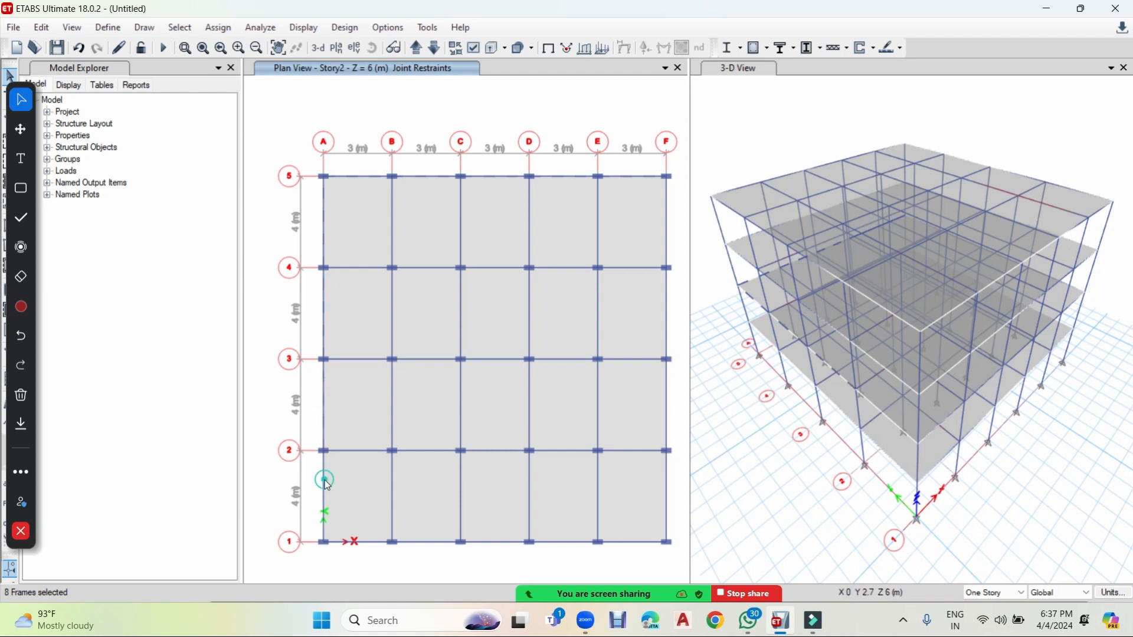
left_click(42, 28)
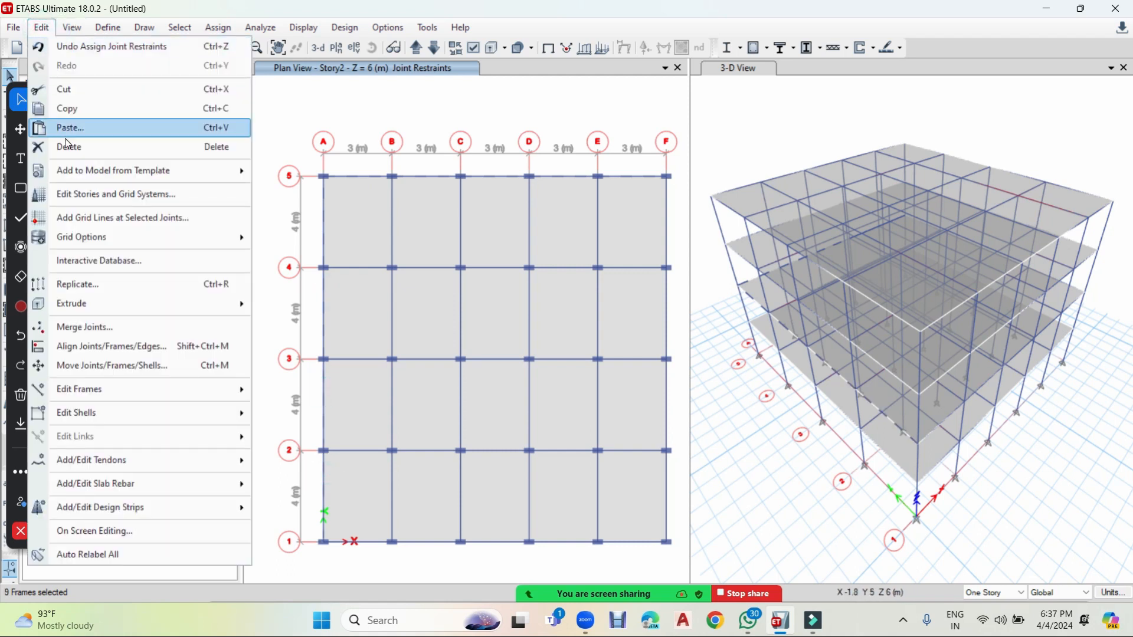
left_click(104, 126)
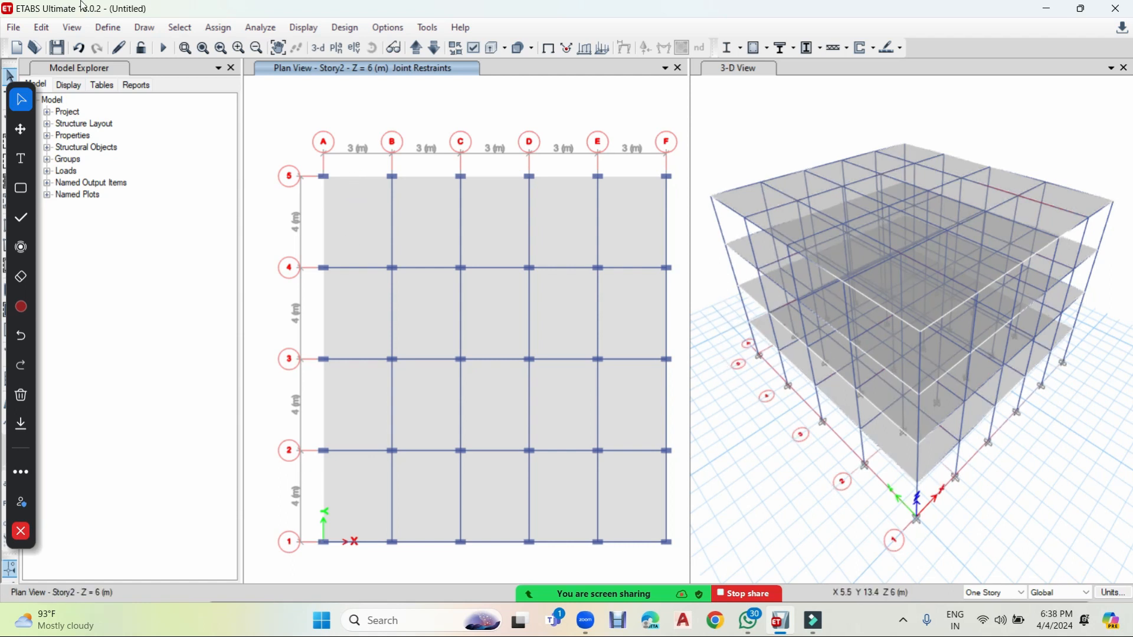
Step: Add a new material property with region India and material type Masonry
left_click(108, 28)
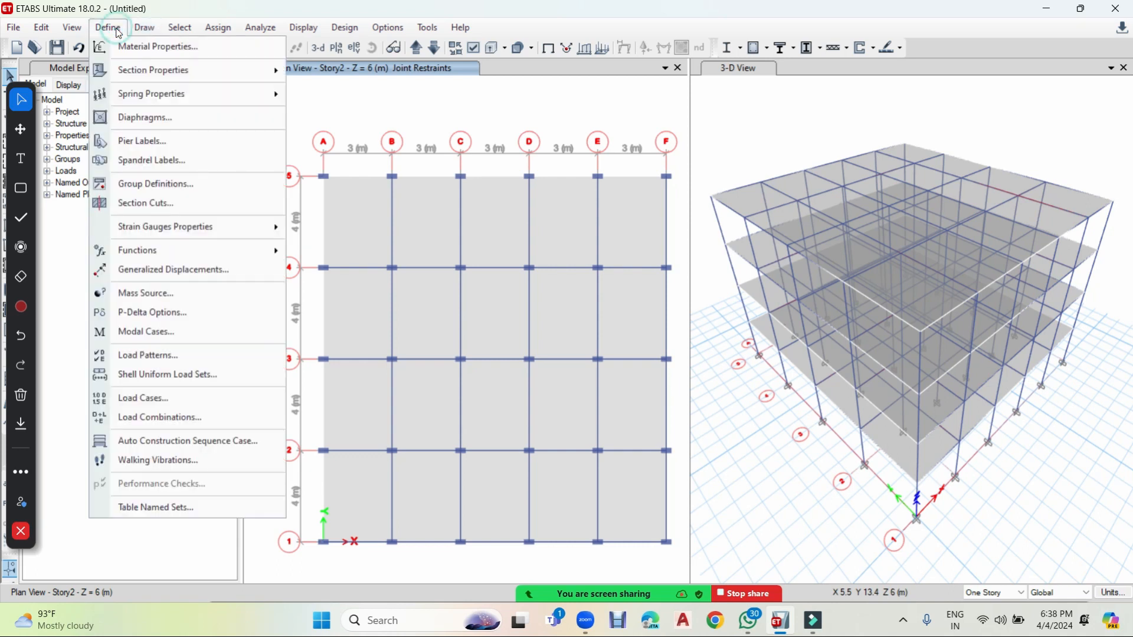
left_click(160, 49)
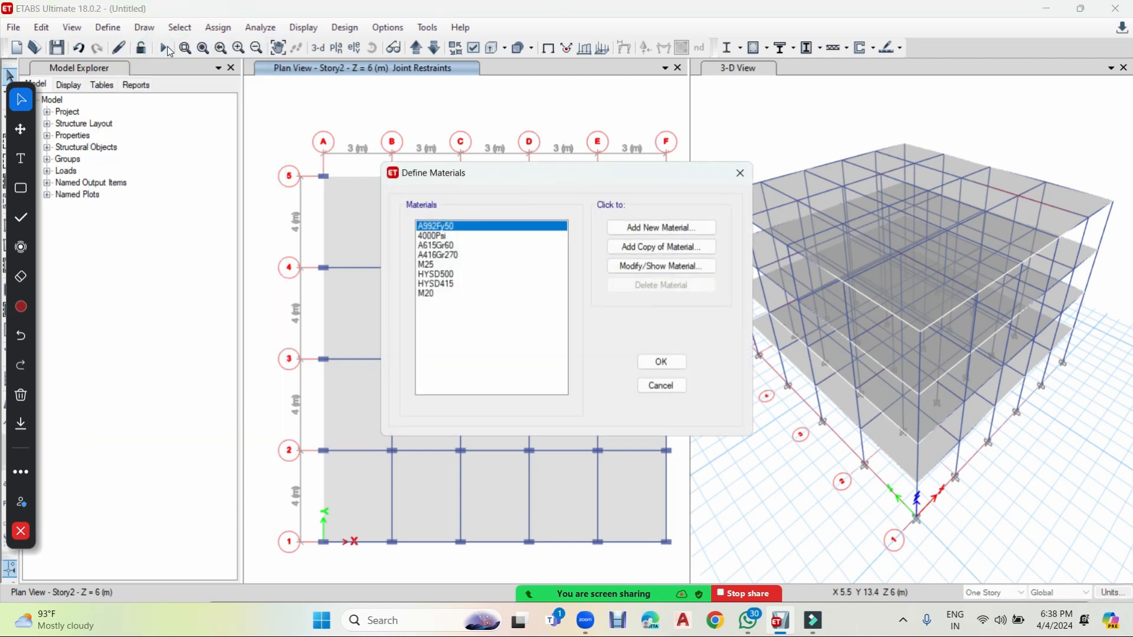
left_click(662, 229)
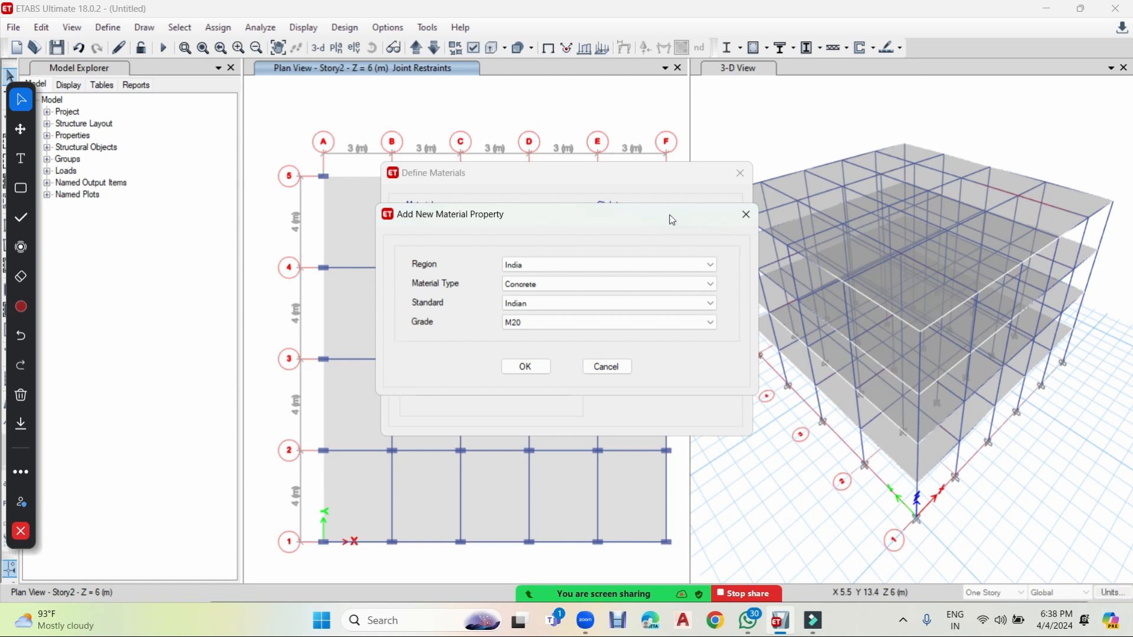
left_click(558, 285)
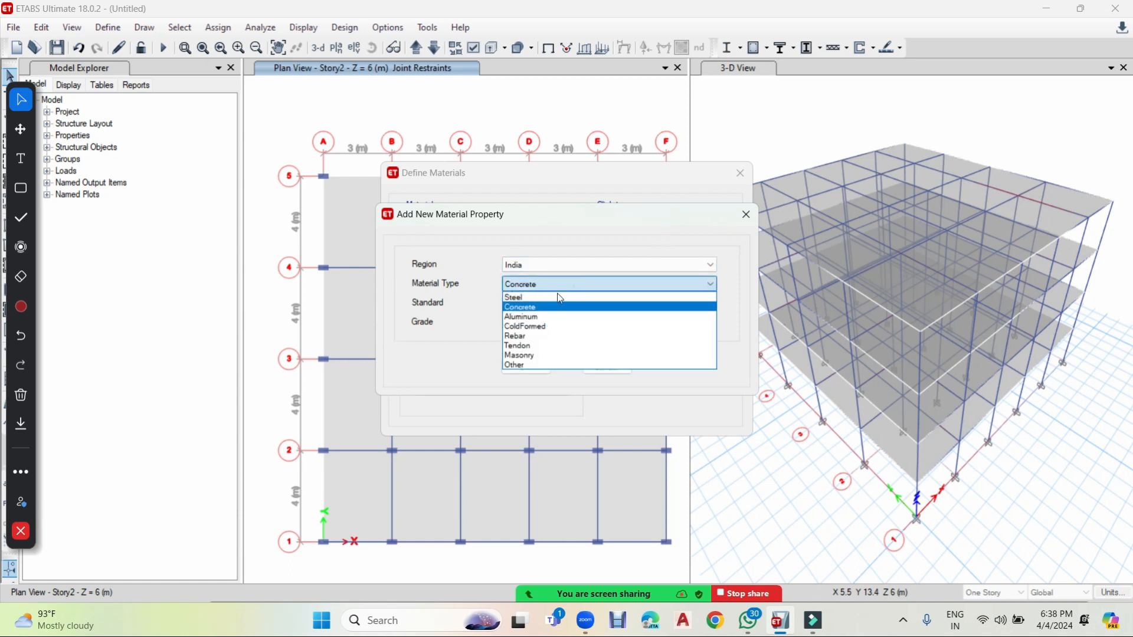
left_click(544, 356)
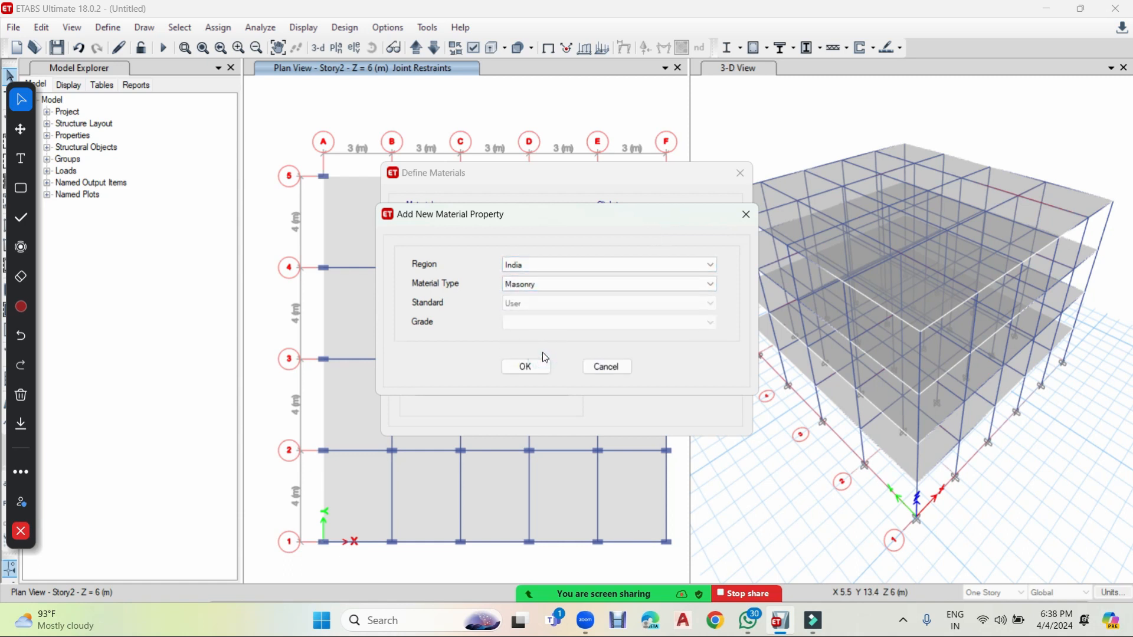
left_click(541, 366)
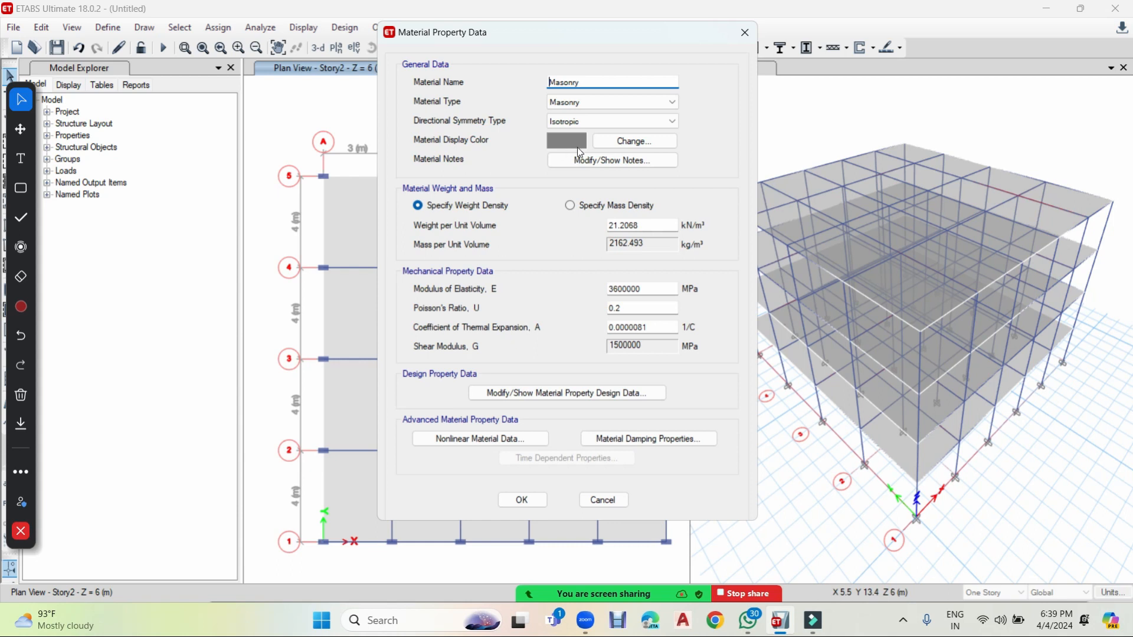
Step: Set the Masonry material's display color to red and its weight per unit volume to 20 kN/m³, and accept the material definitions
left_click(630, 142)
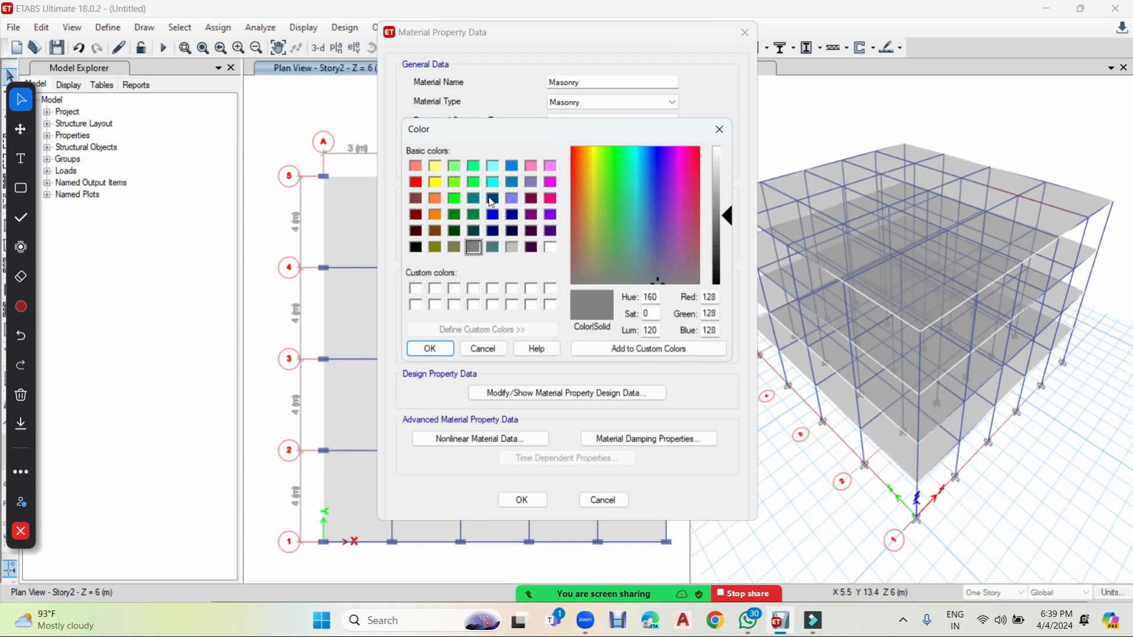
left_click(416, 183)
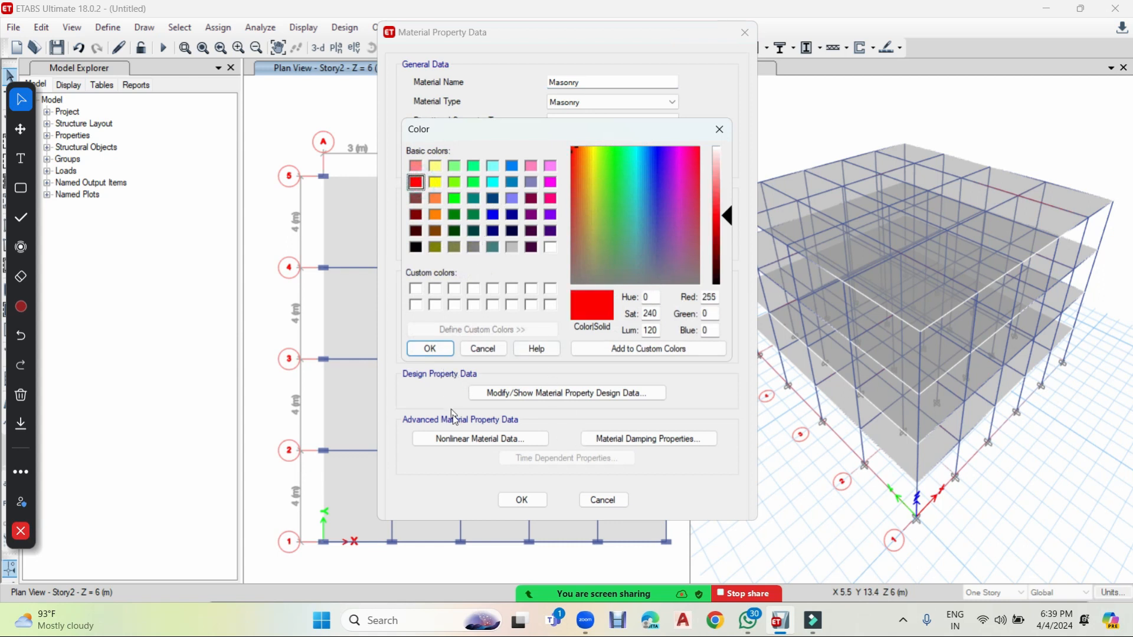
left_click(439, 349)
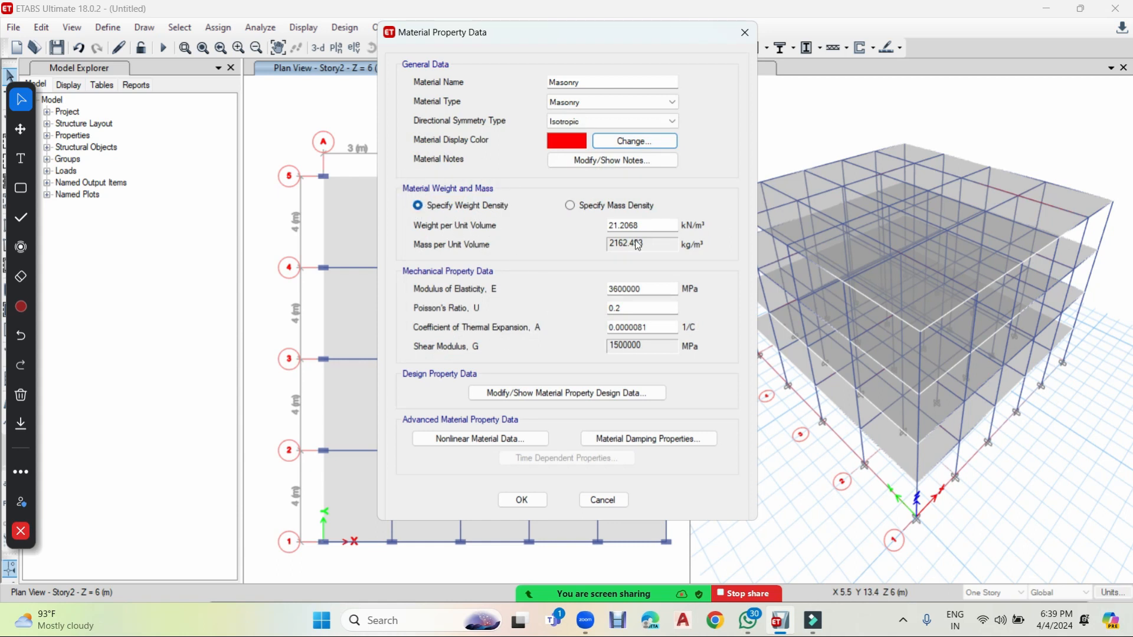
left_click(654, 220)
left_click_drag(634, 221, 569, 220)
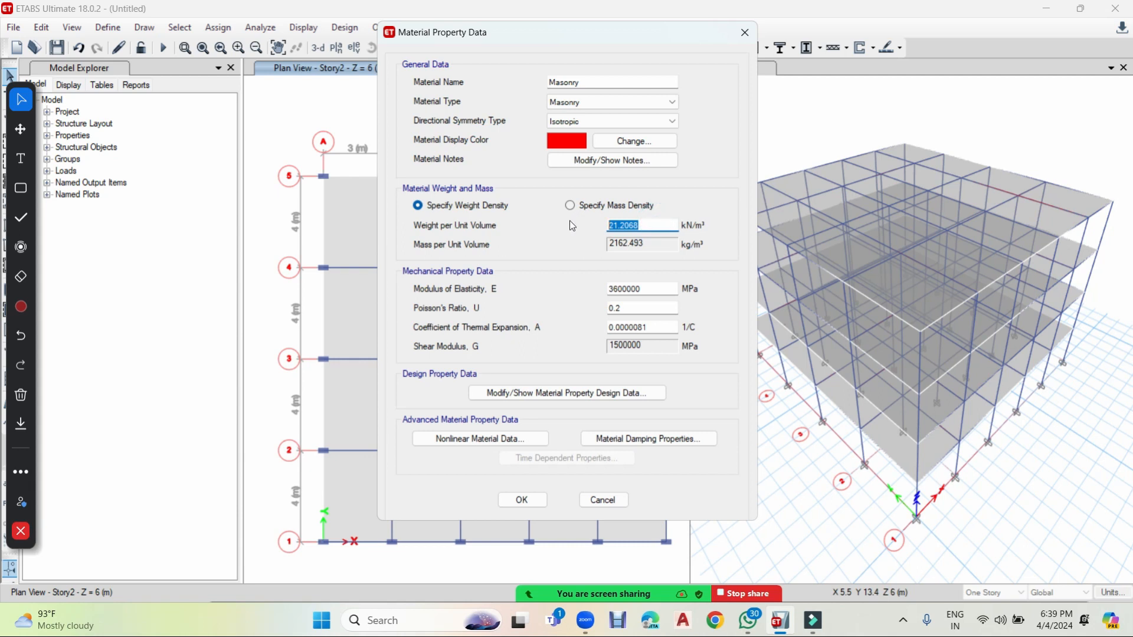
type("20")
left_click(525, 497)
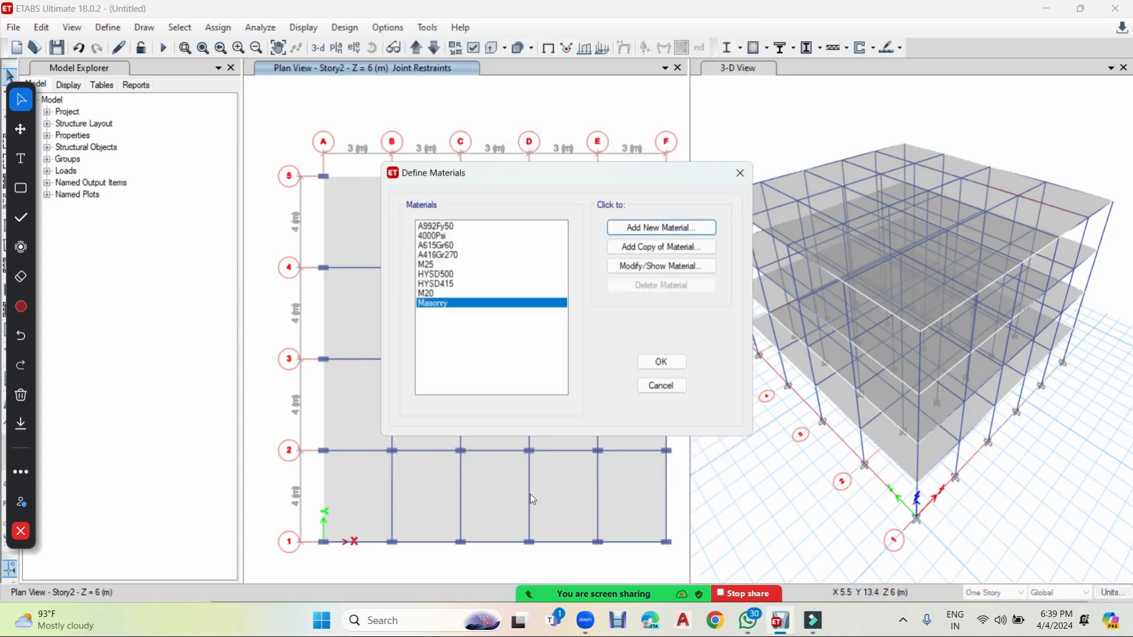
left_click(682, 368)
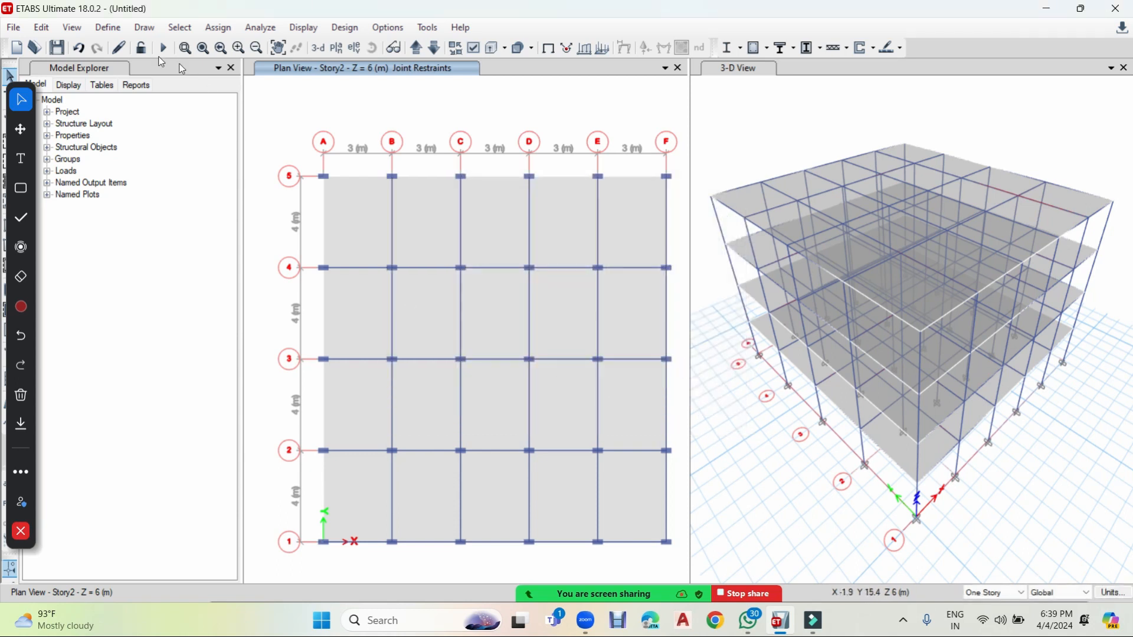
Step: Add a new wall section property named Wall230mm with Masonry as the wall material
left_click(107, 28)
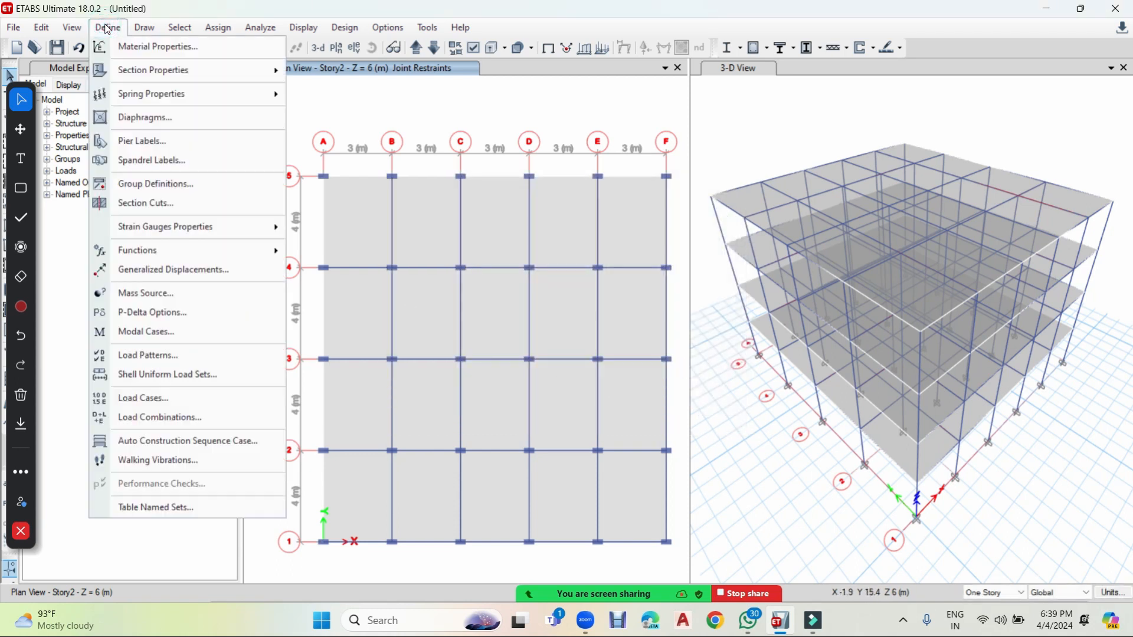
left_click(150, 71)
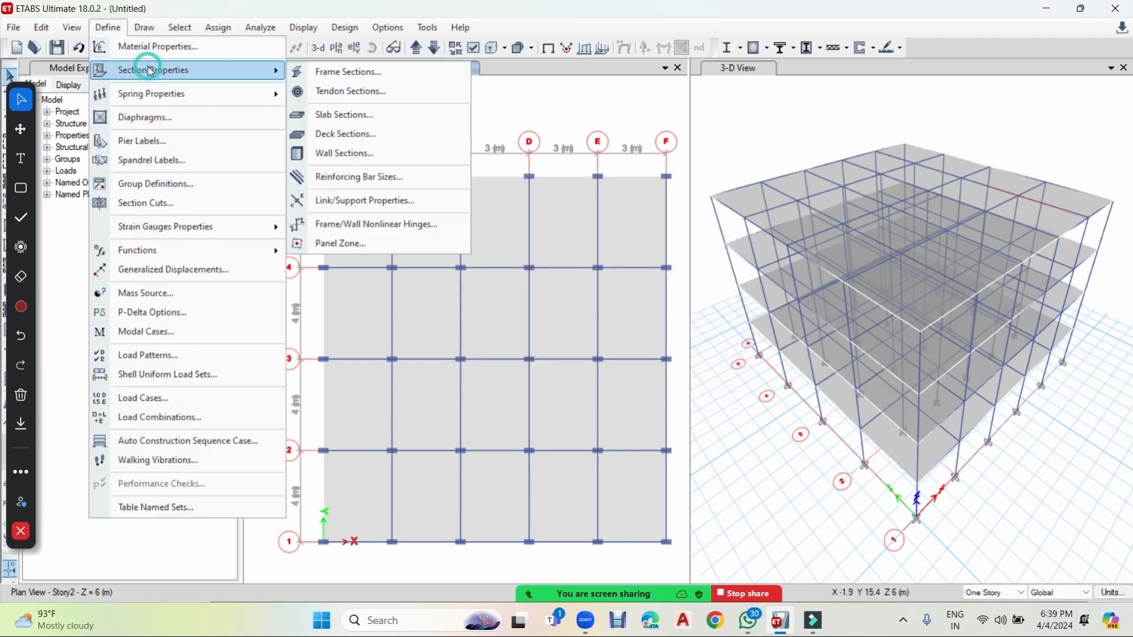
left_click(394, 153)
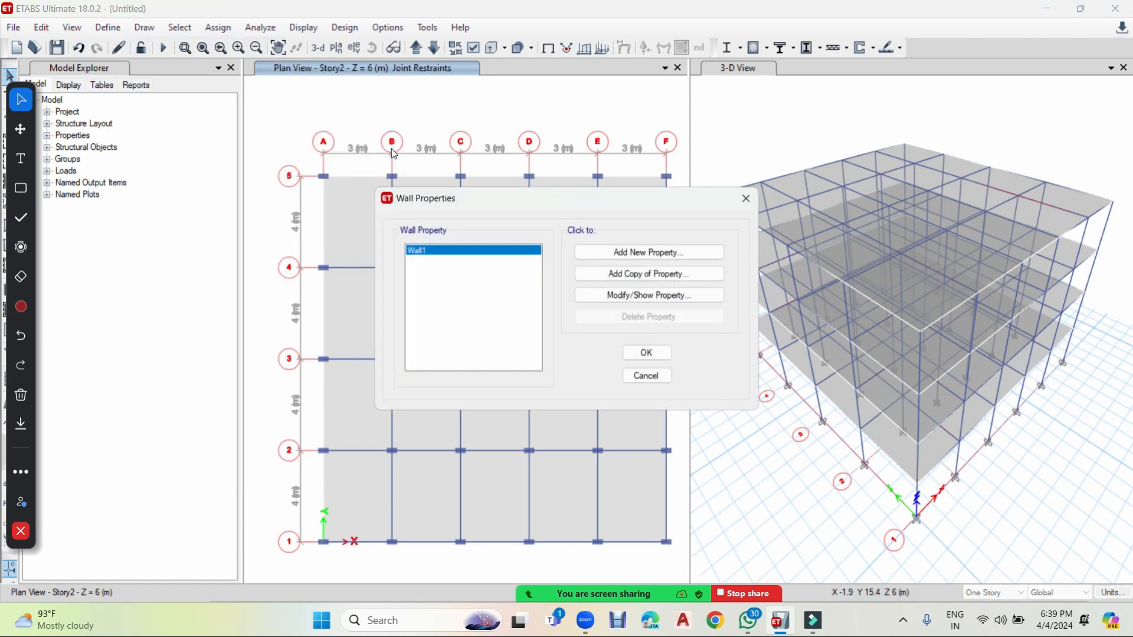
left_click(680, 254)
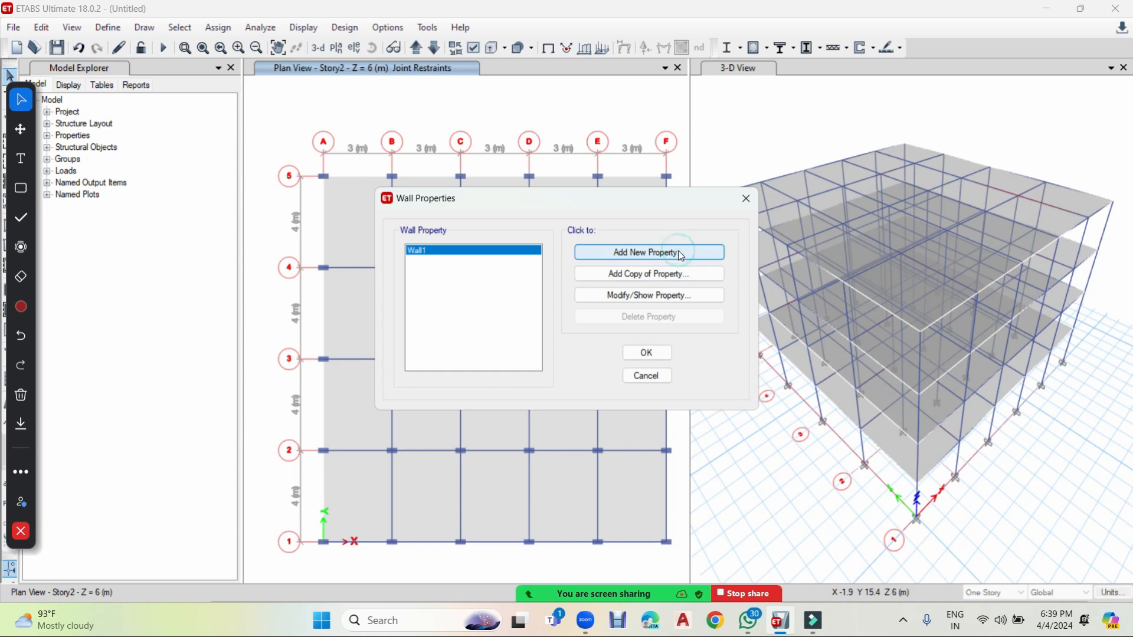
left_click(611, 189)
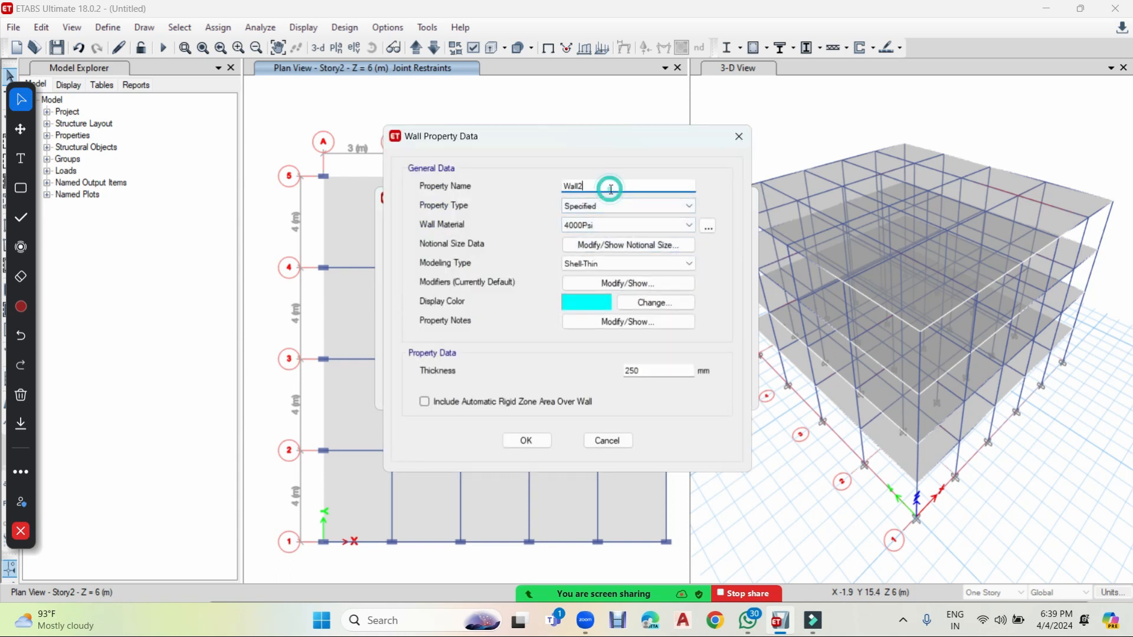
type("30mm")
left_click(689, 228)
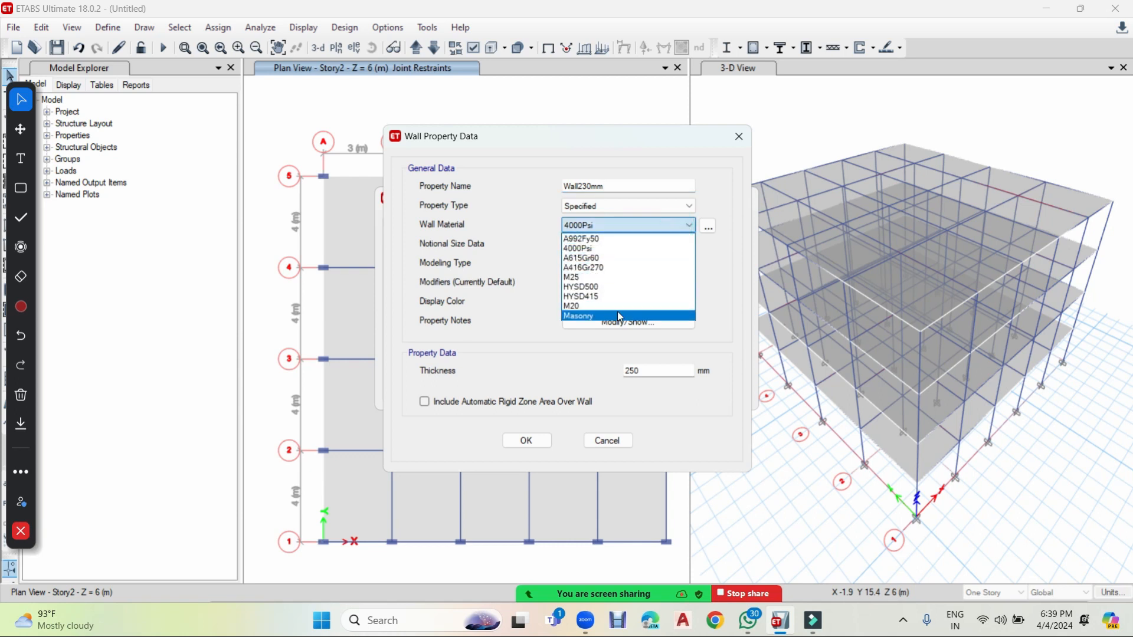
left_click(619, 317)
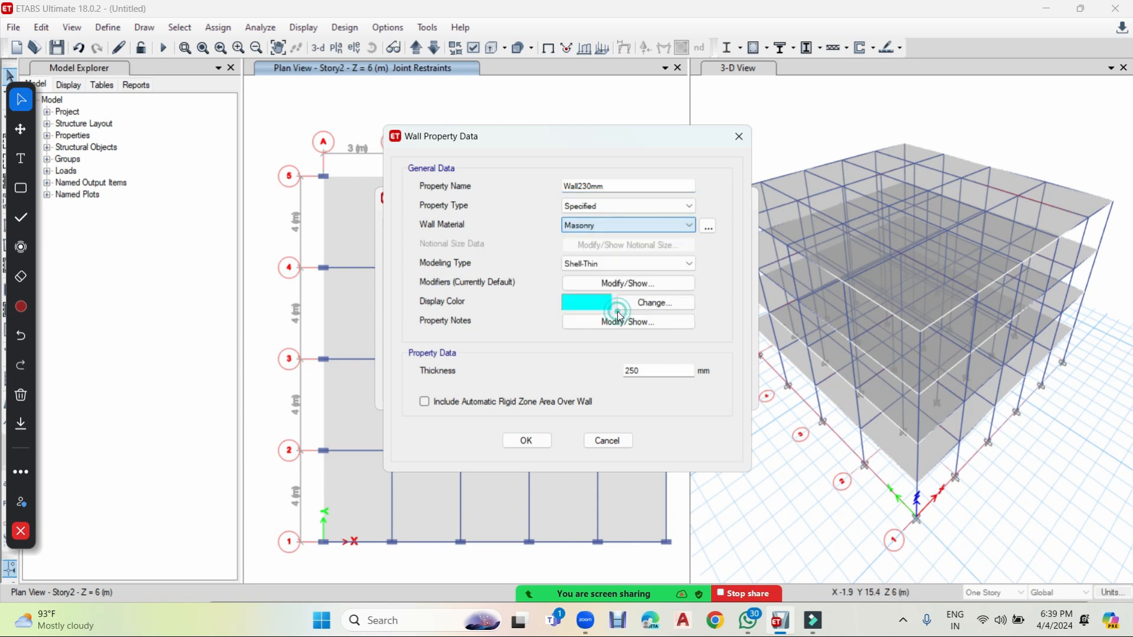
Step: Keep the Shell-Thin modeling type for Wall230mm and set its thickness to 230 mm
left_click(607, 267)
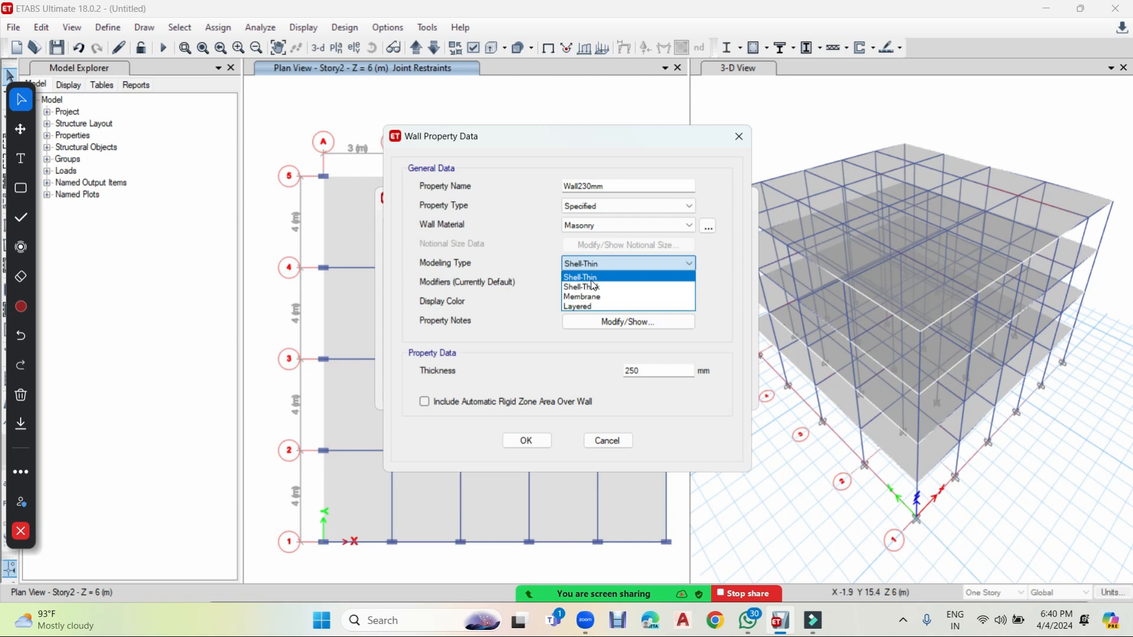
left_click(608, 277)
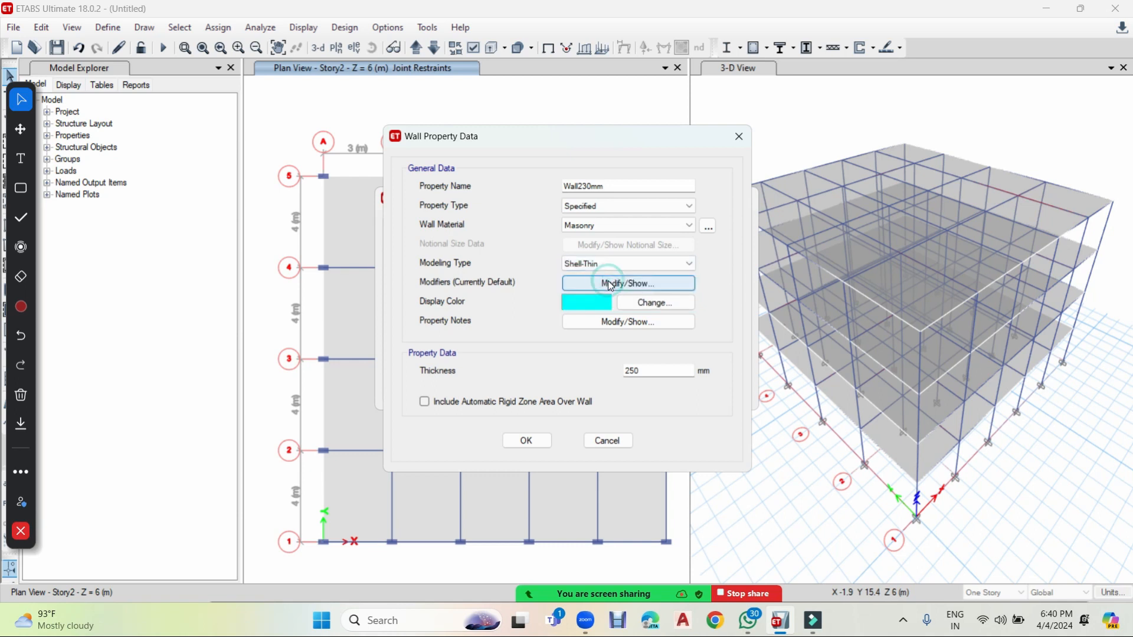
left_click_drag(664, 367, 585, 372)
type("230")
left_click(526, 442)
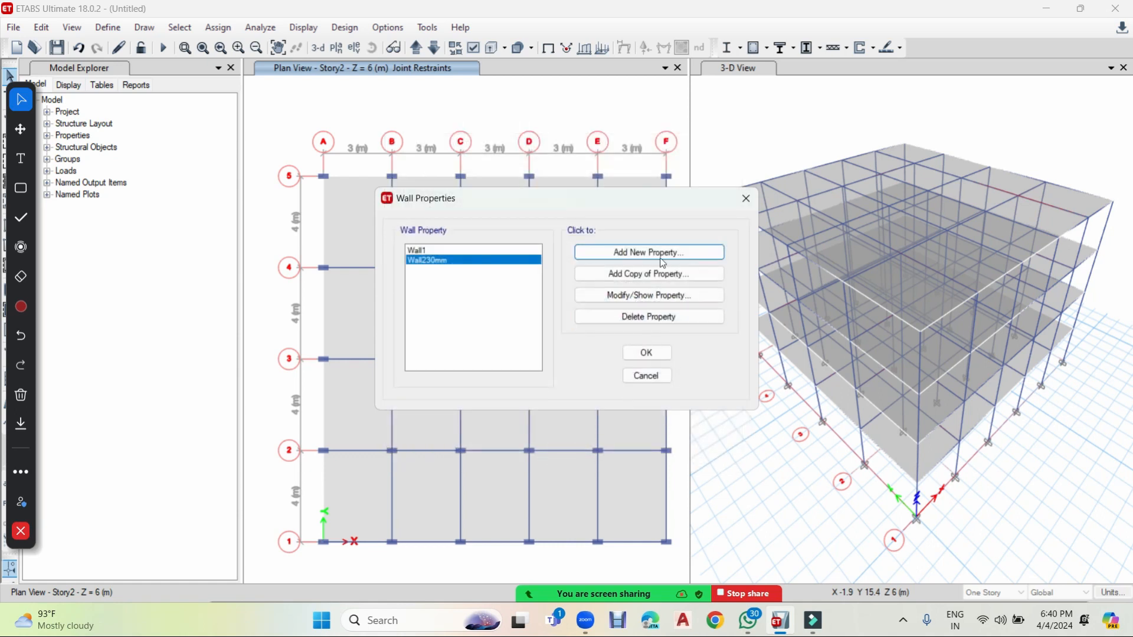
Step: Add a new wall section property named Wall115mm with Masonry as the wall material
left_click(658, 255)
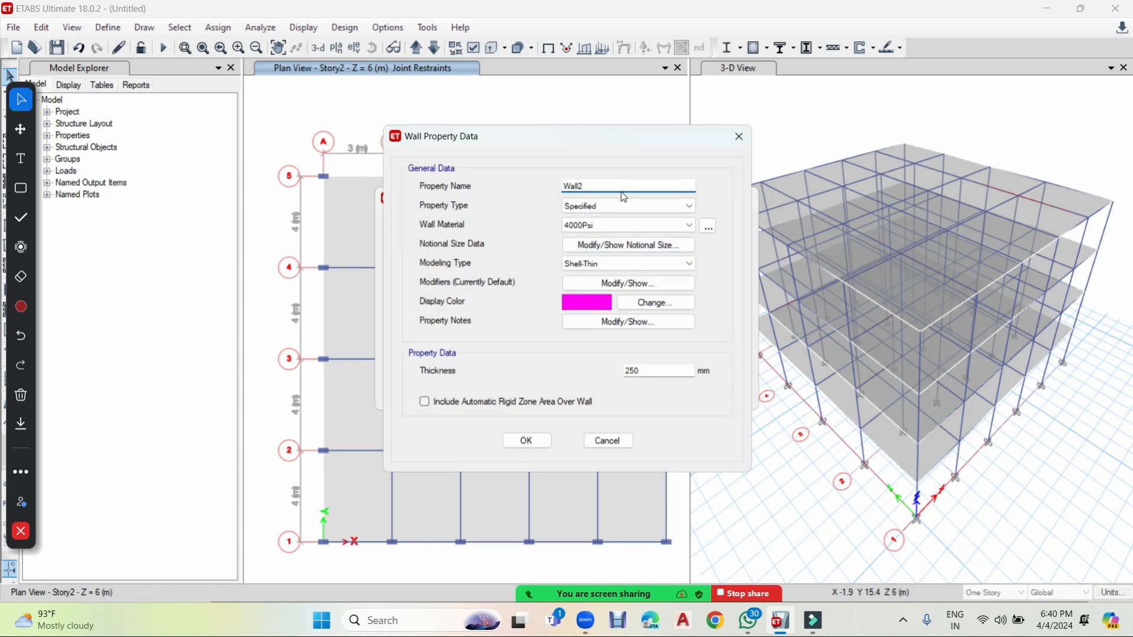
key("BackSpace")
type("115mm")
left_click(620, 227)
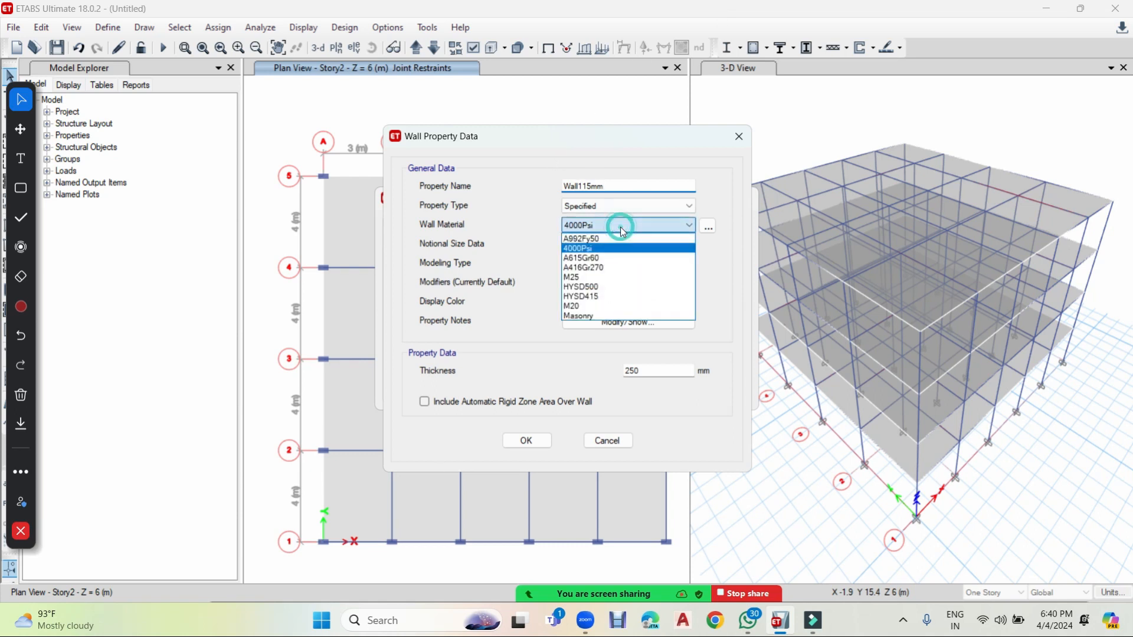
left_click(591, 316)
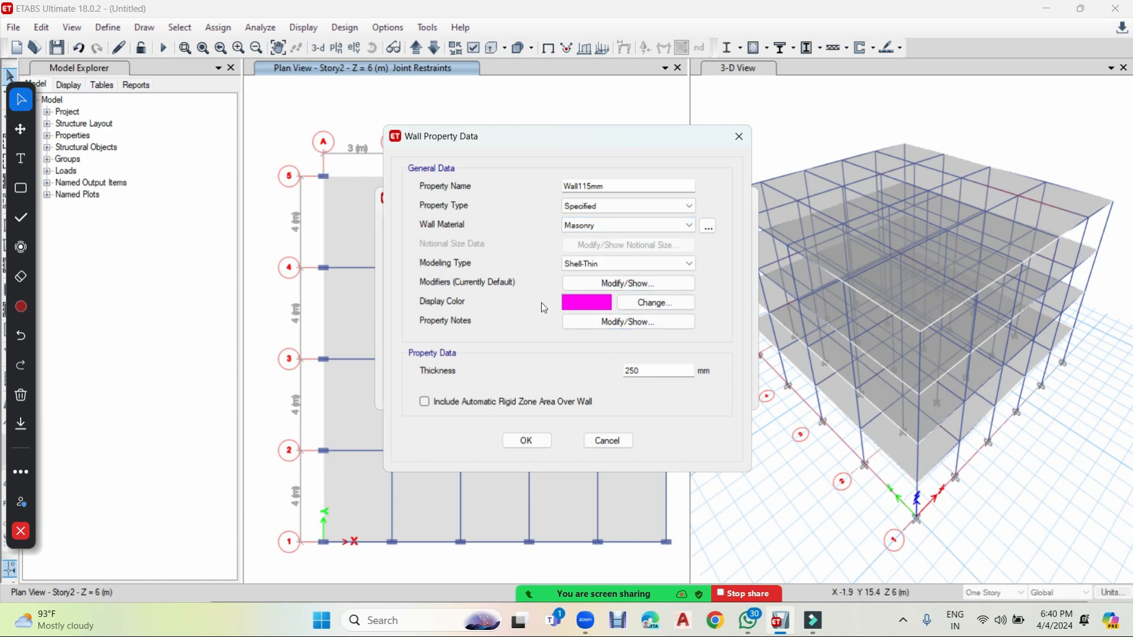
Step: Set the Wall115mm thickness to 115 mm and accept the wall property definitions
double_click(666, 368)
type("115")
left_click(534, 442)
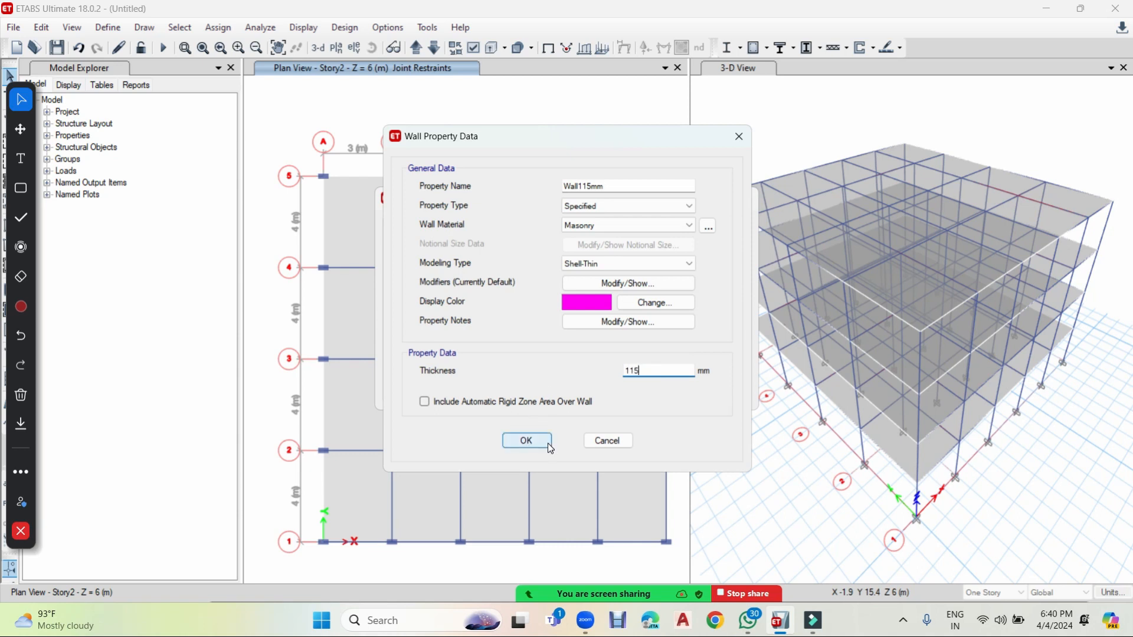
left_click(656, 353)
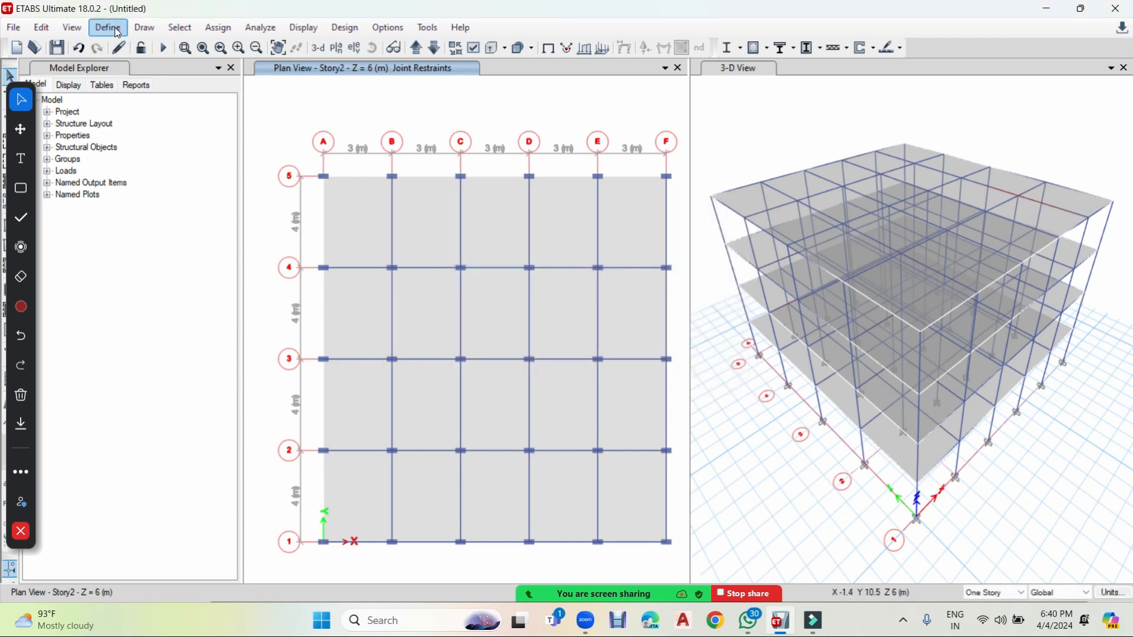
Step: Start the Quick Draw Walls command and set the plan view to Story4
left_click(144, 28)
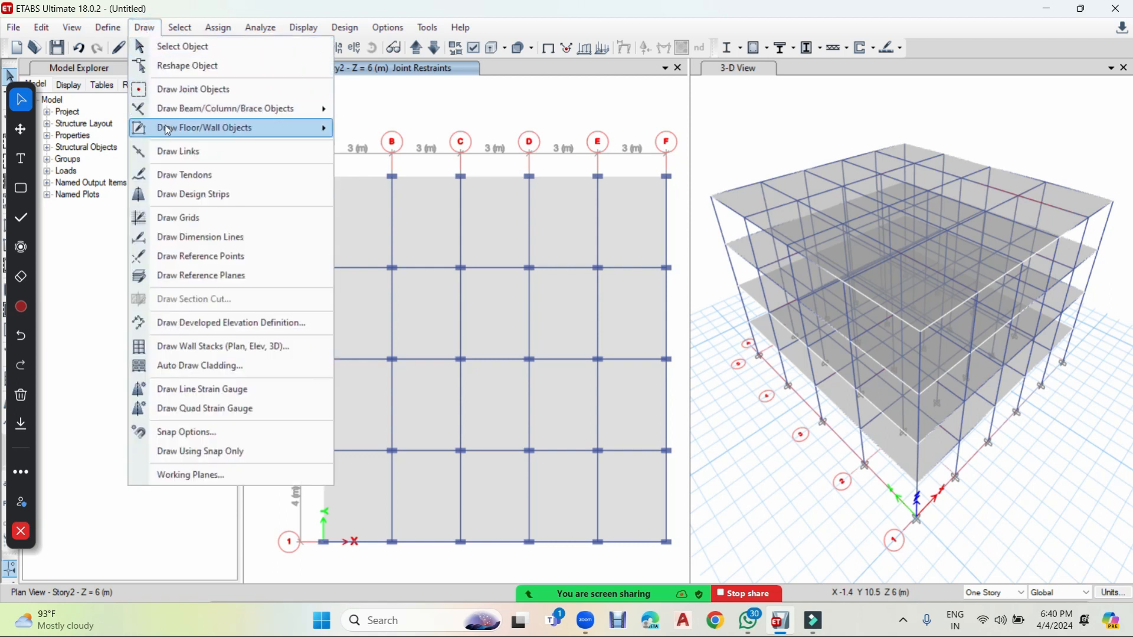
mouse_move(216, 129)
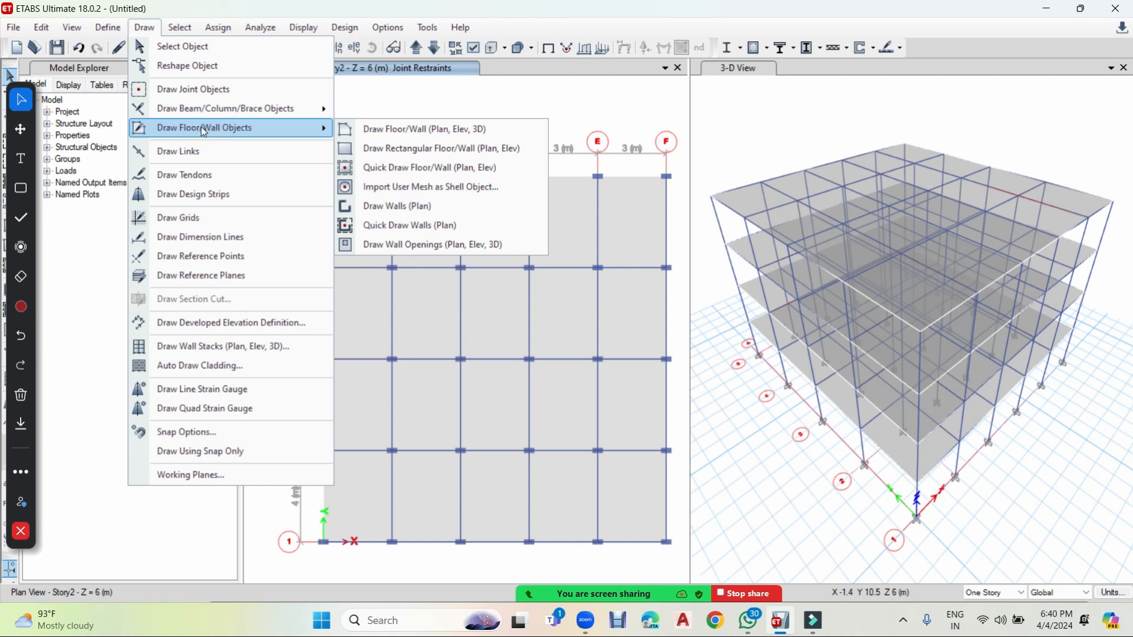
left_click(407, 228)
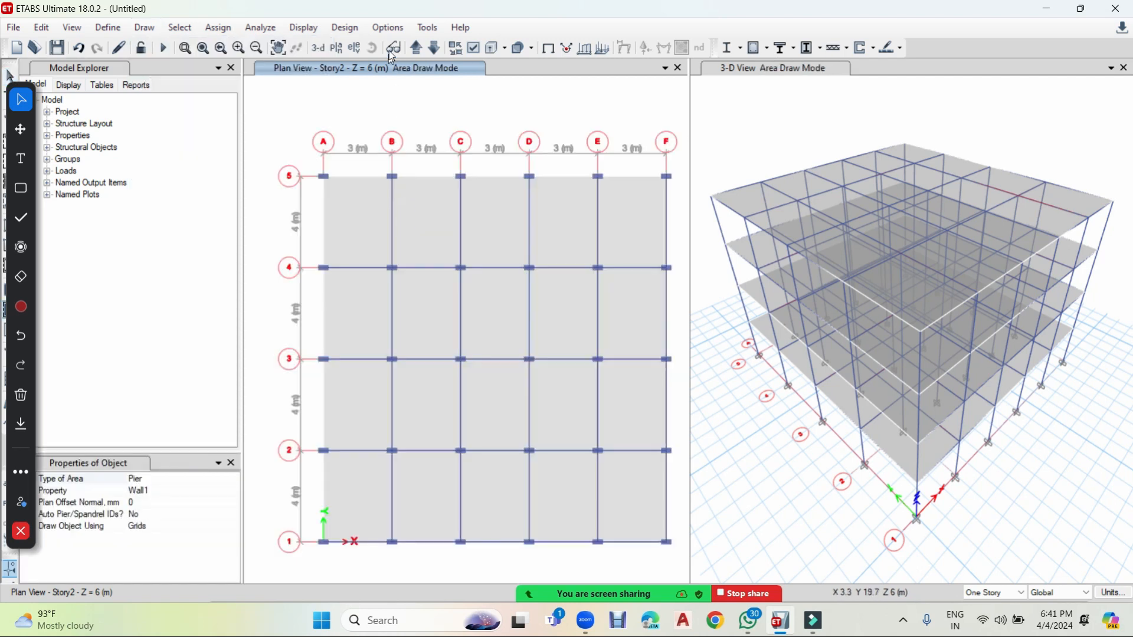
left_click(353, 49)
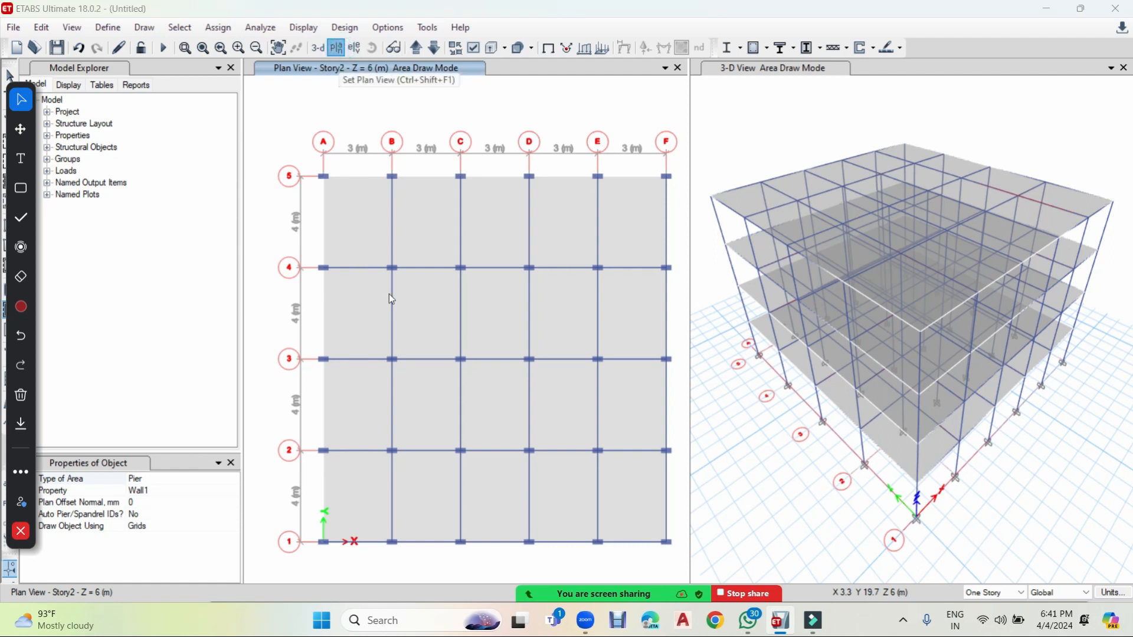
left_click(634, 488)
left_click(504, 488)
left_click(507, 490)
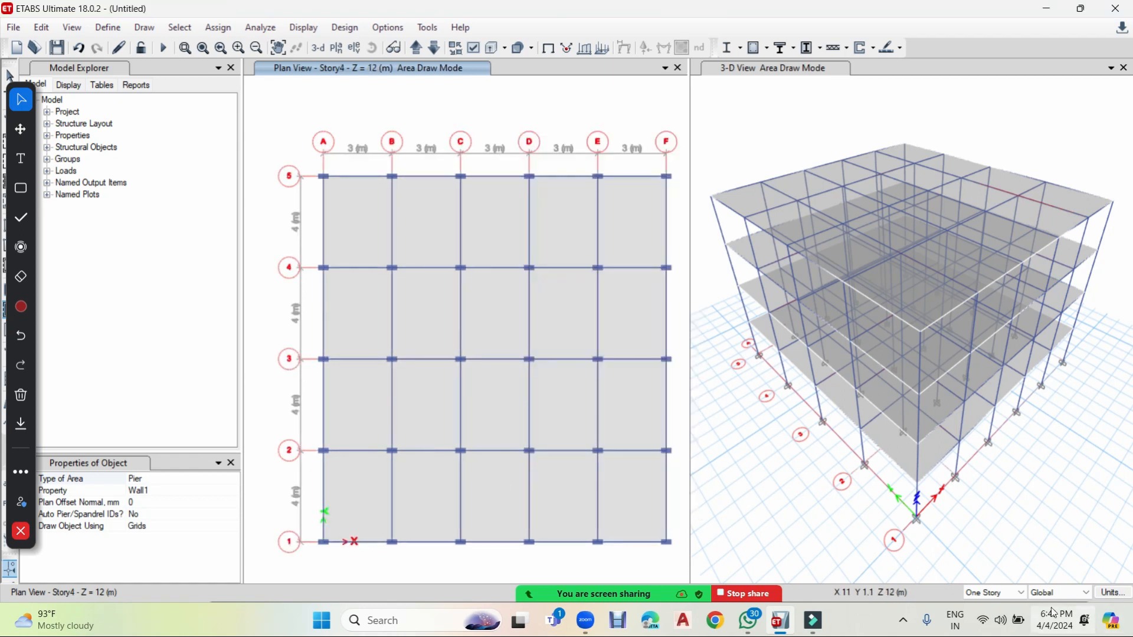
Step: Apply drawing to All Stories and choose Wall230mm as the property of the walls being drawn
left_click(999, 598)
left_click(987, 614)
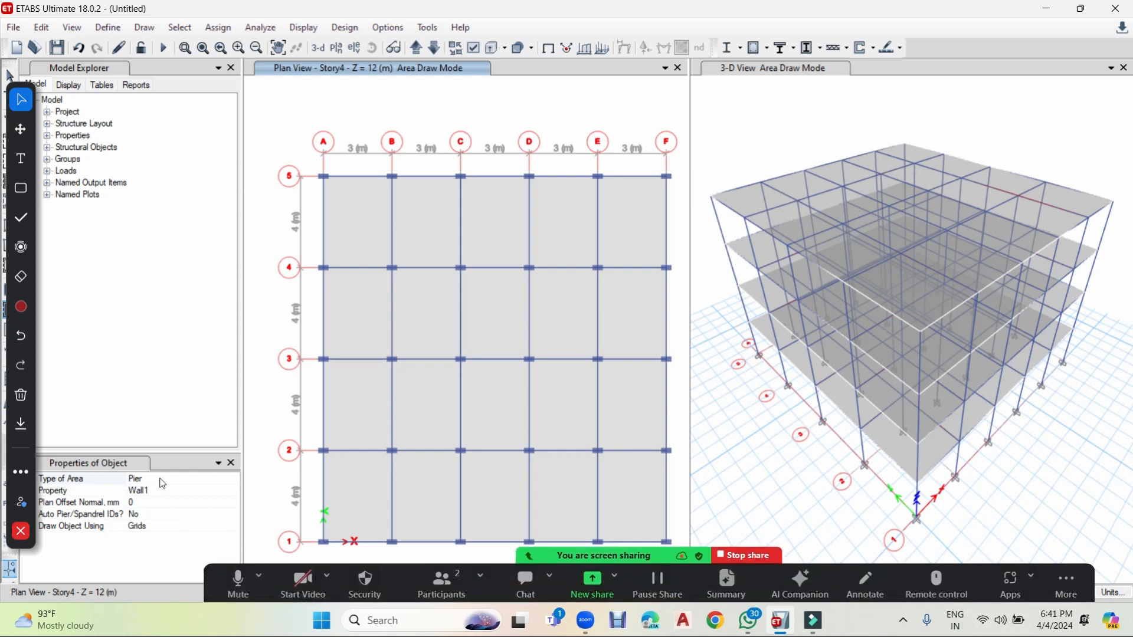
left_click(230, 491)
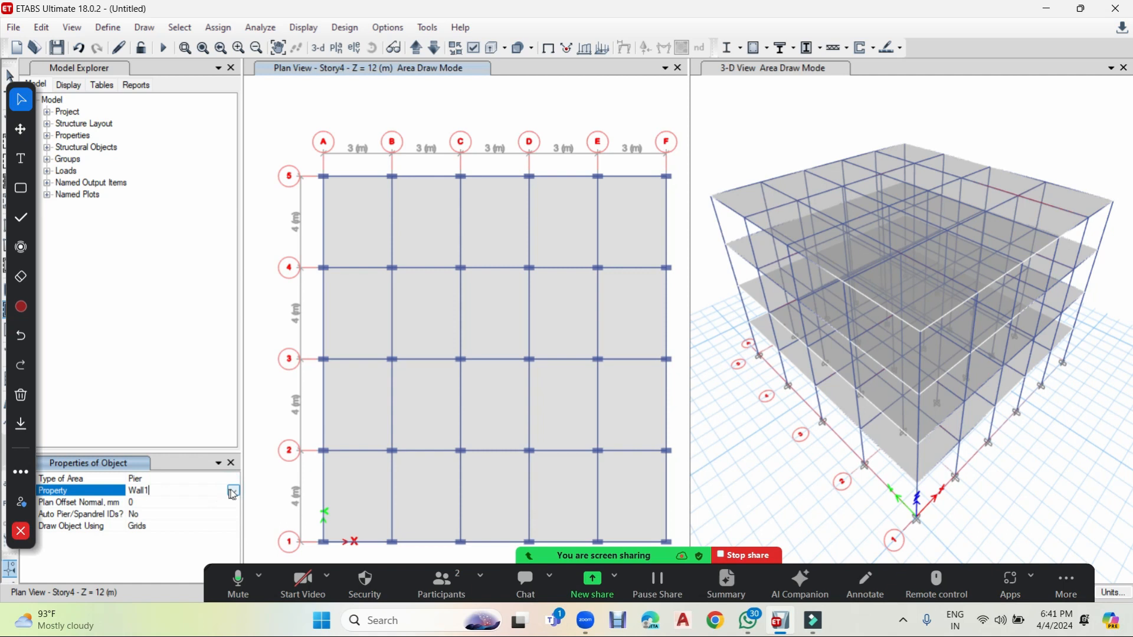
left_click(234, 491)
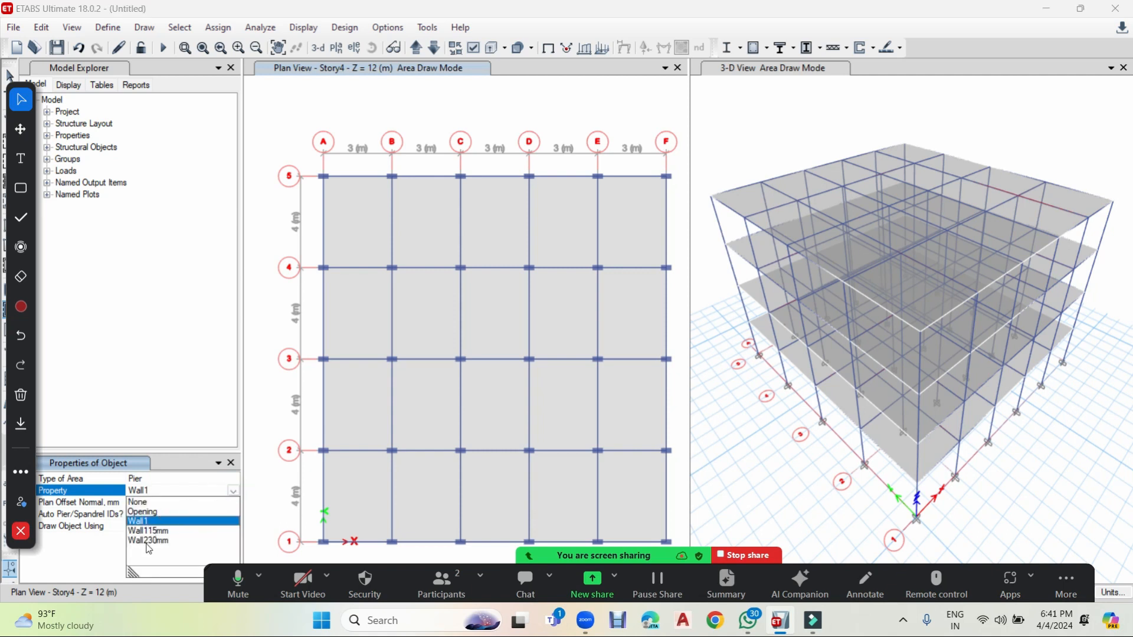
left_click(149, 546)
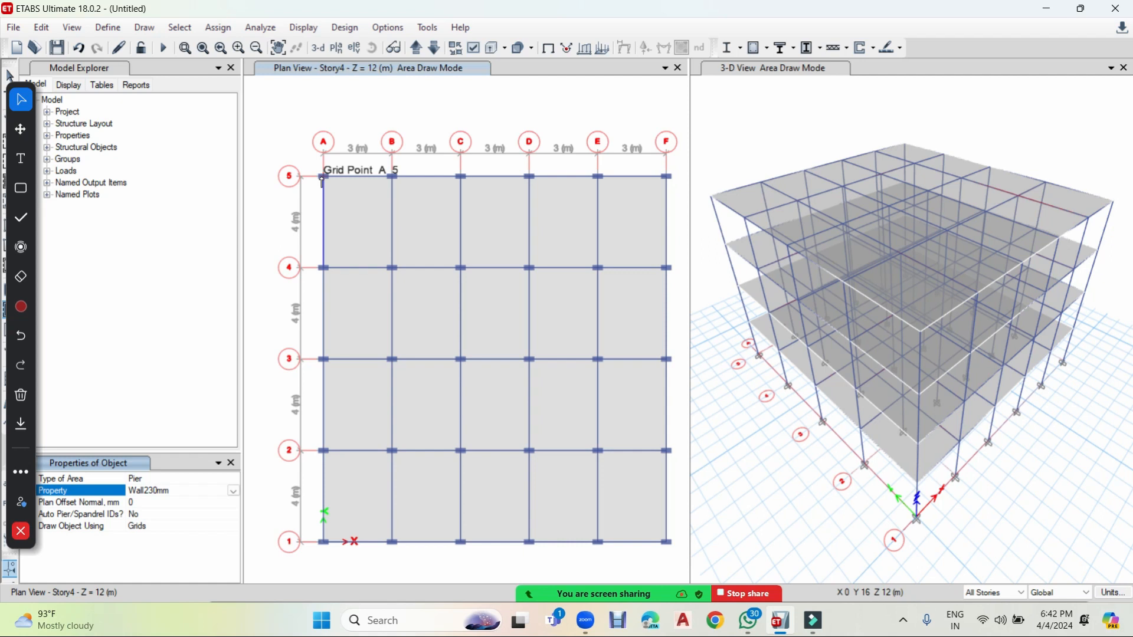
Step: Quick-draw Wall230mm walls along grid line A in all four bays between grids 5 and 1, on all stories
left_click(146, 27)
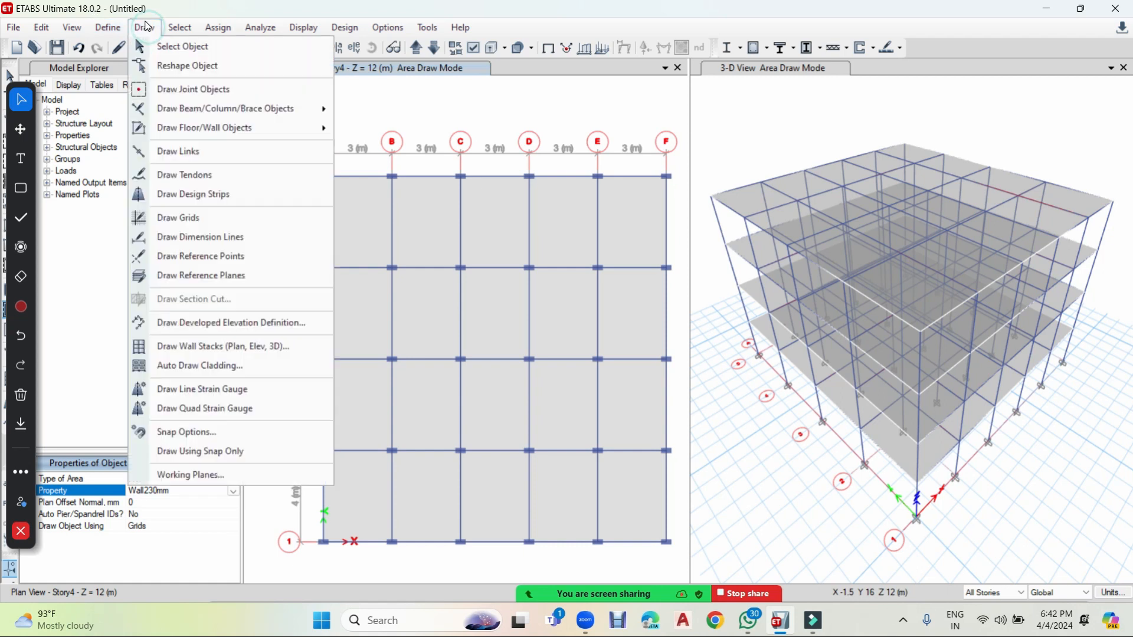
mouse_move(201, 128)
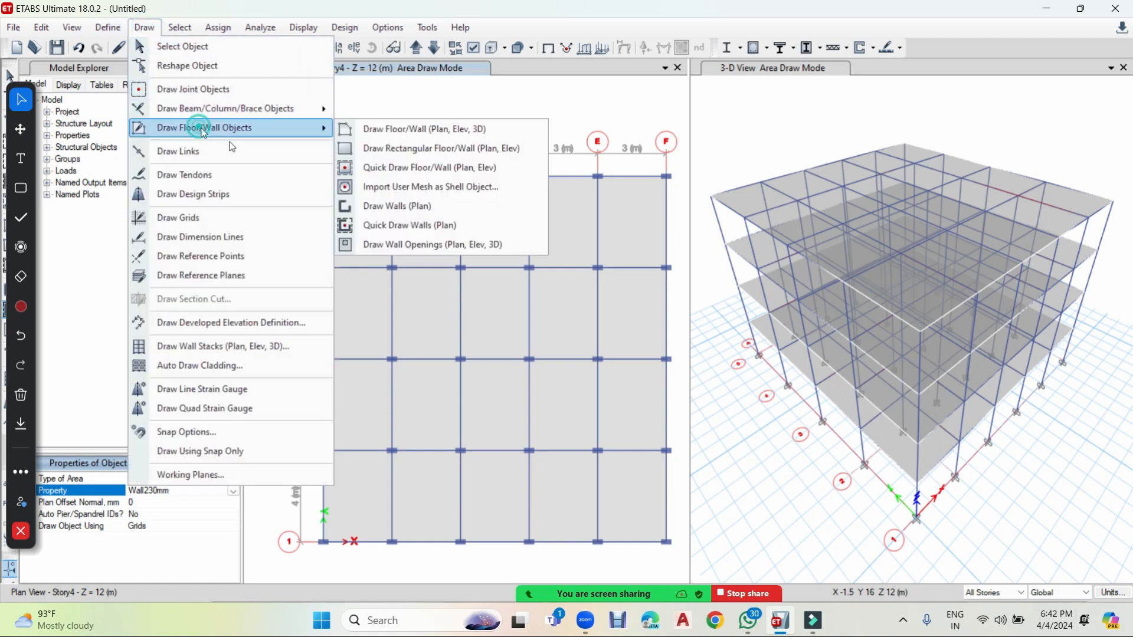
left_click(415, 227)
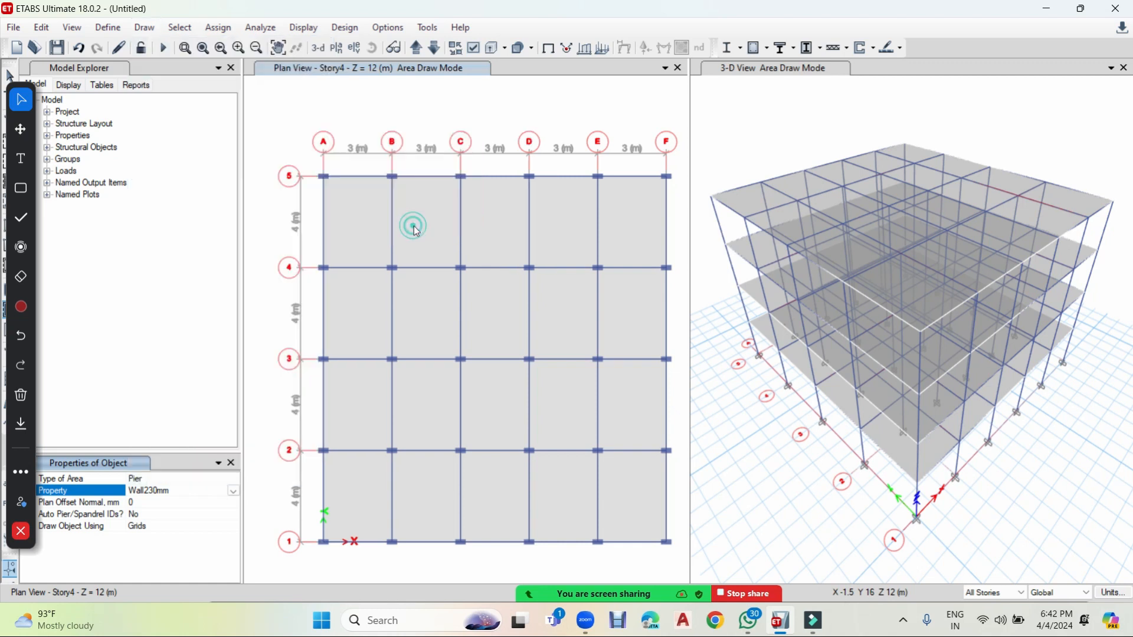
left_click(325, 241)
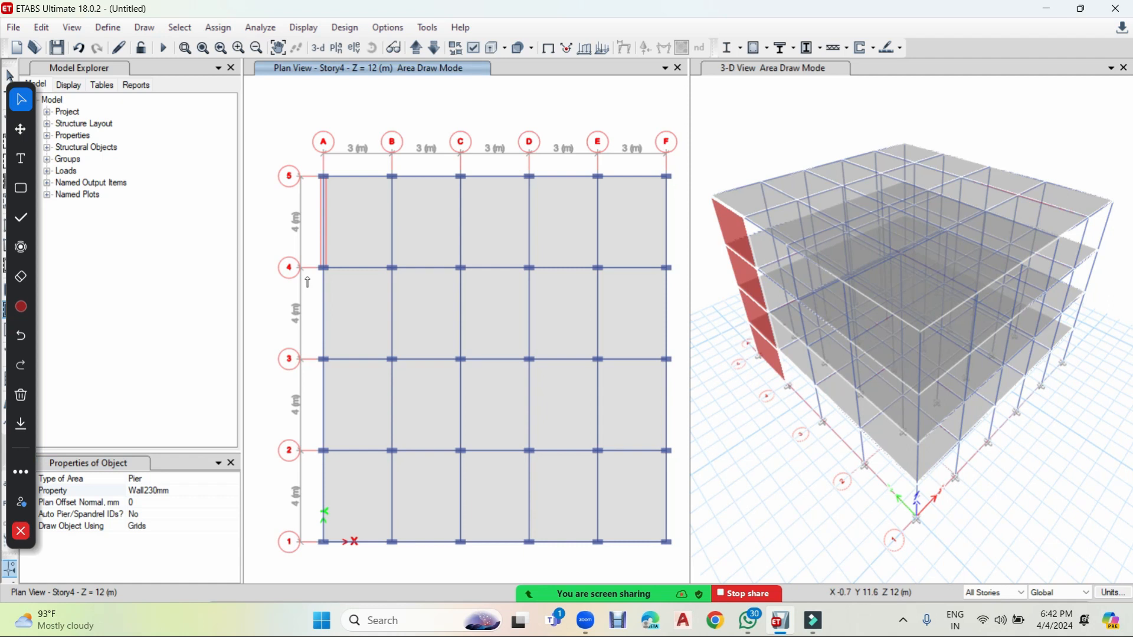
left_click(324, 317)
left_click(322, 389)
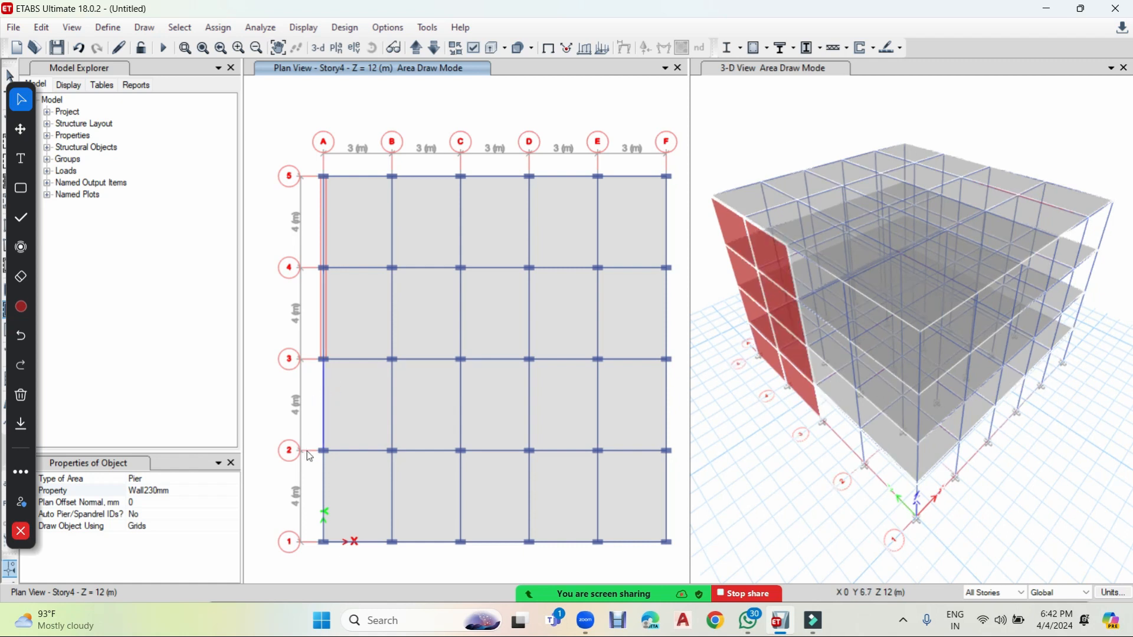
left_click(325, 502)
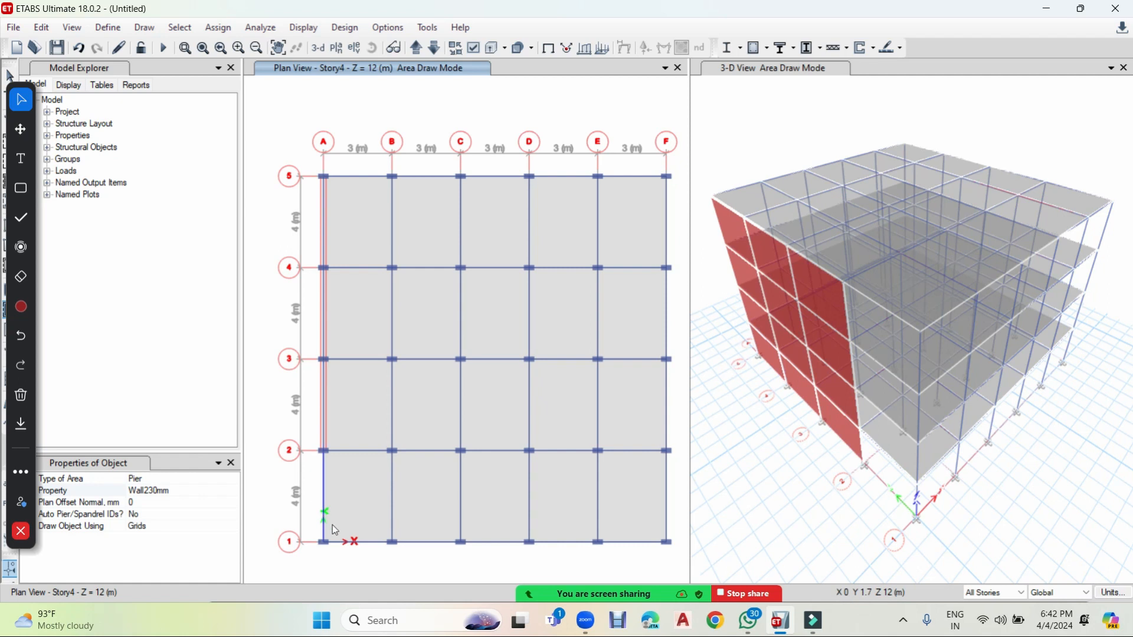
Step: Quick-draw Wall230mm walls in every bay along grid lines 1, F and 5 to enclose the building perimeter on all stories
left_click(378, 546)
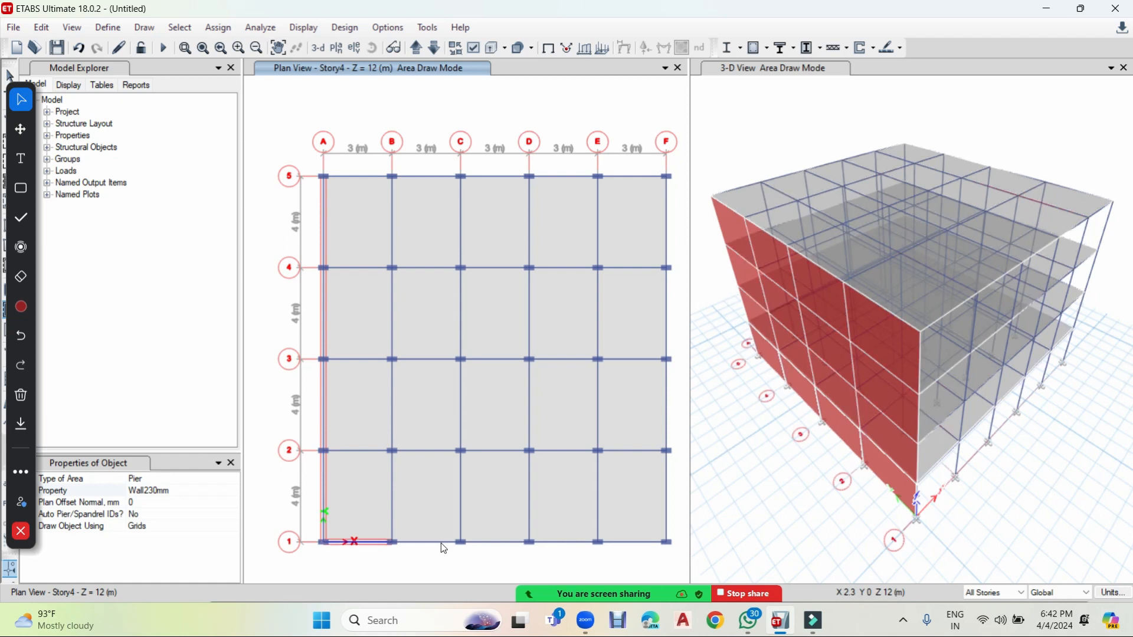
left_click(668, 510)
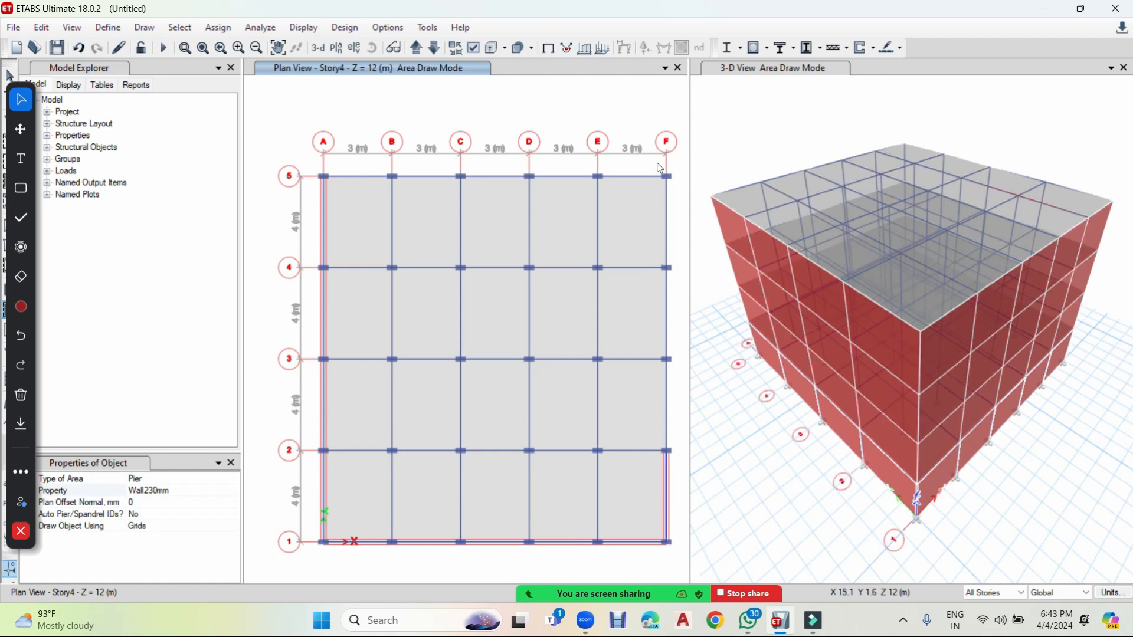
left_click(677, 214)
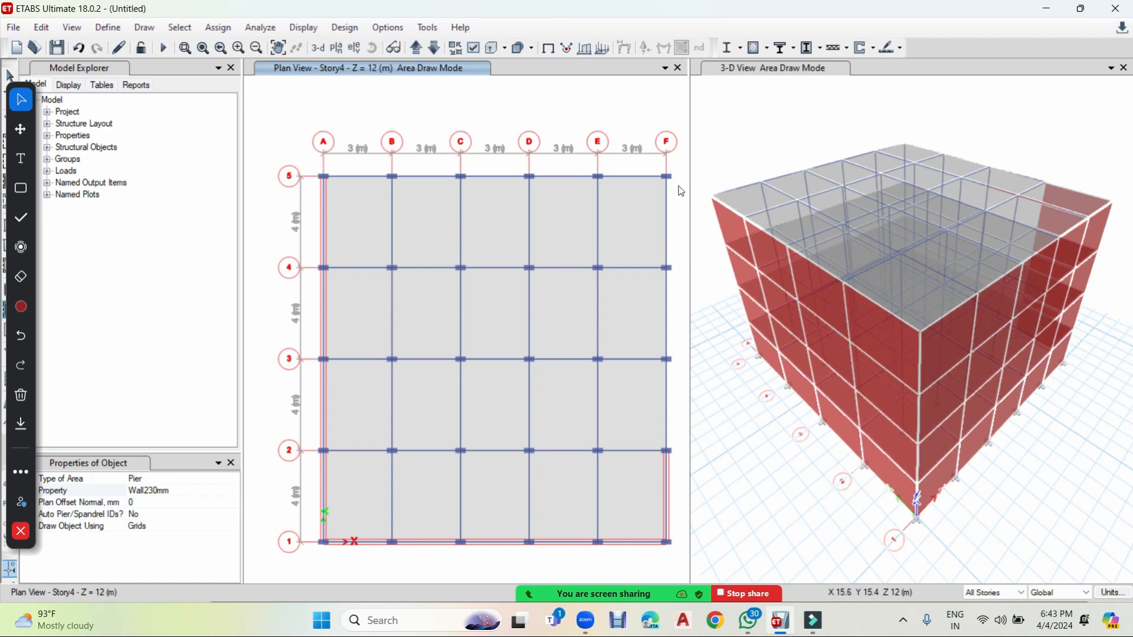
left_click_drag(659, 165, 682, 453)
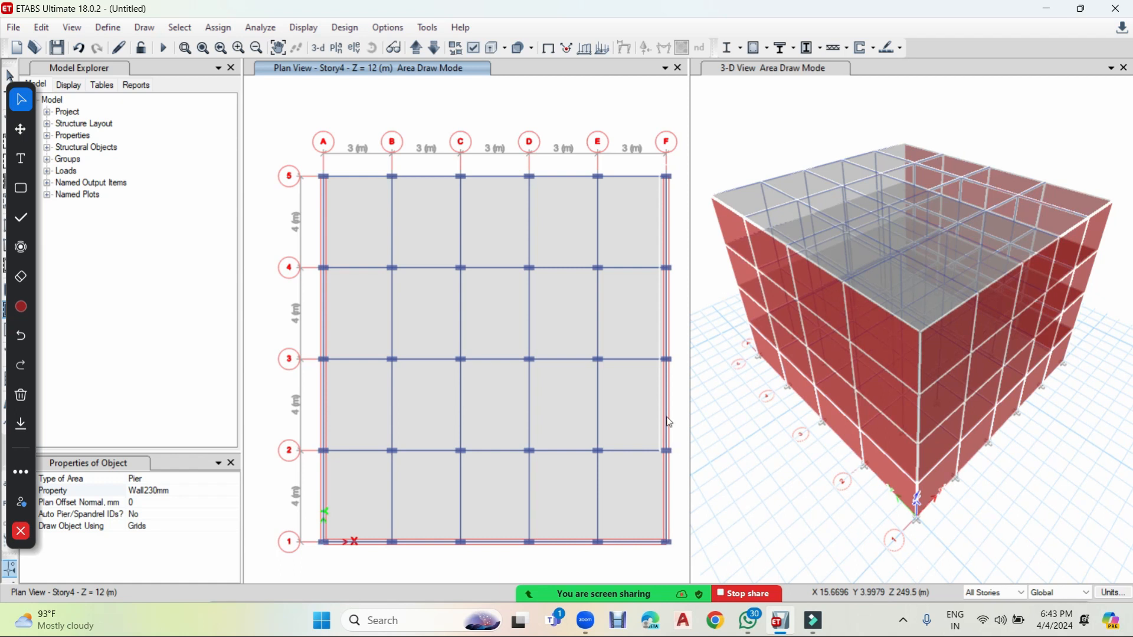
left_click_drag(304, 165, 671, 192)
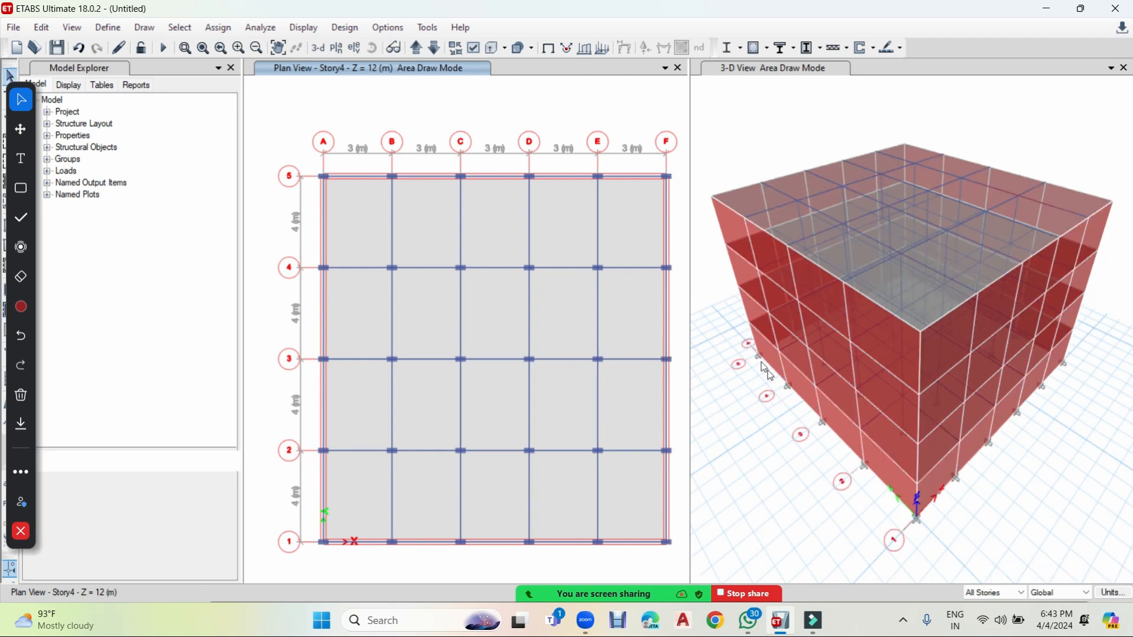
Step: Restrict editing to One Story and show the elevation view of grid line A
left_click(998, 594)
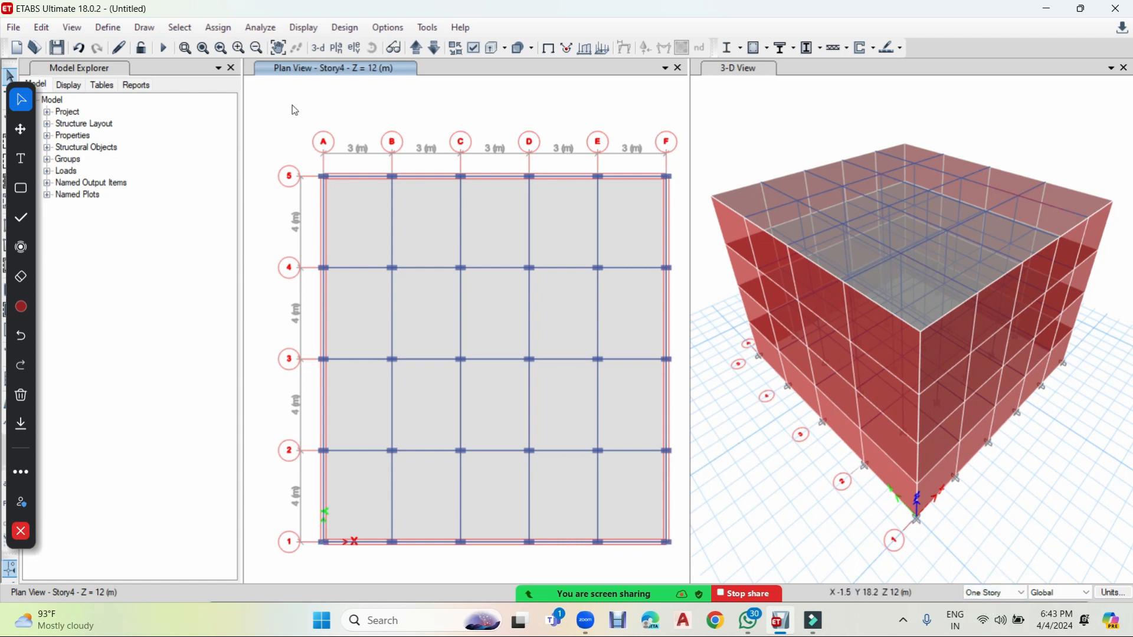
left_click(354, 56)
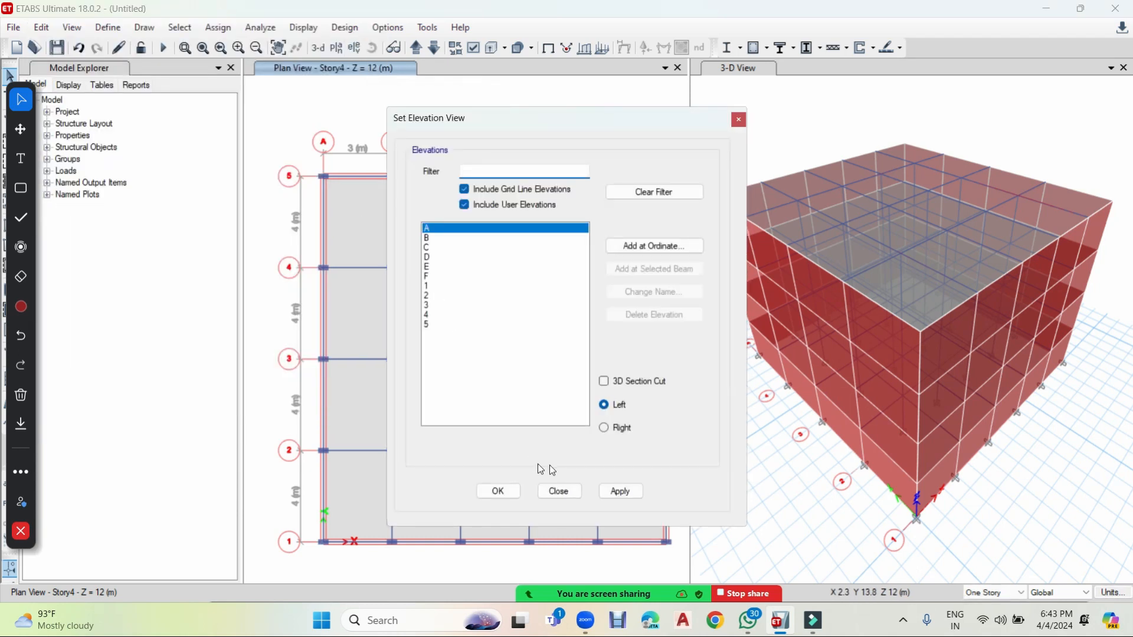
left_click(617, 491)
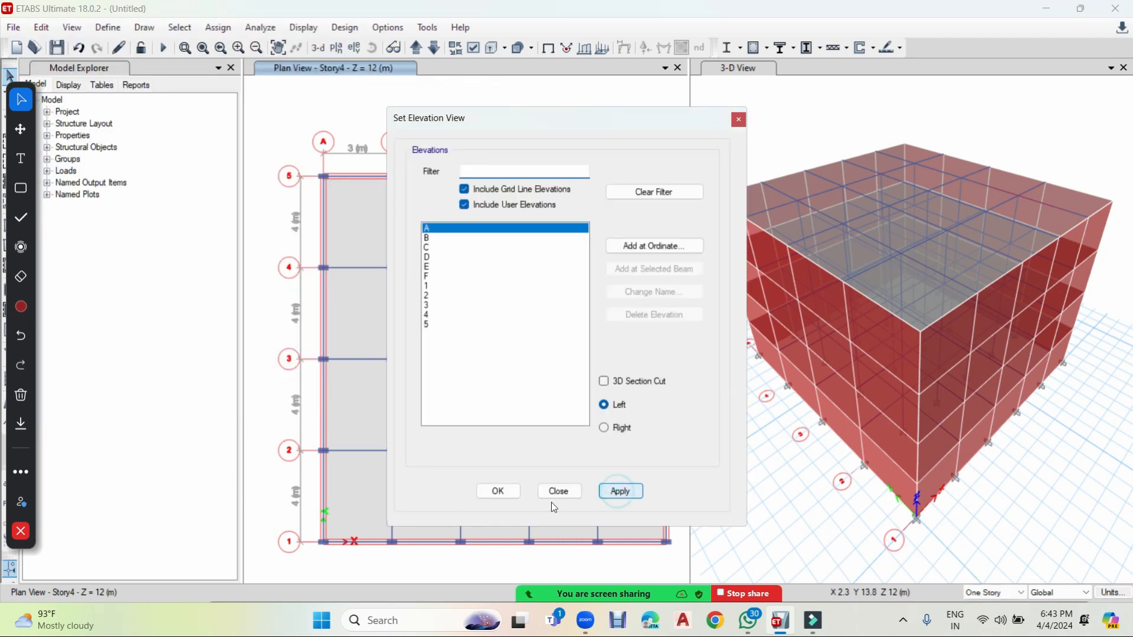
left_click(495, 491)
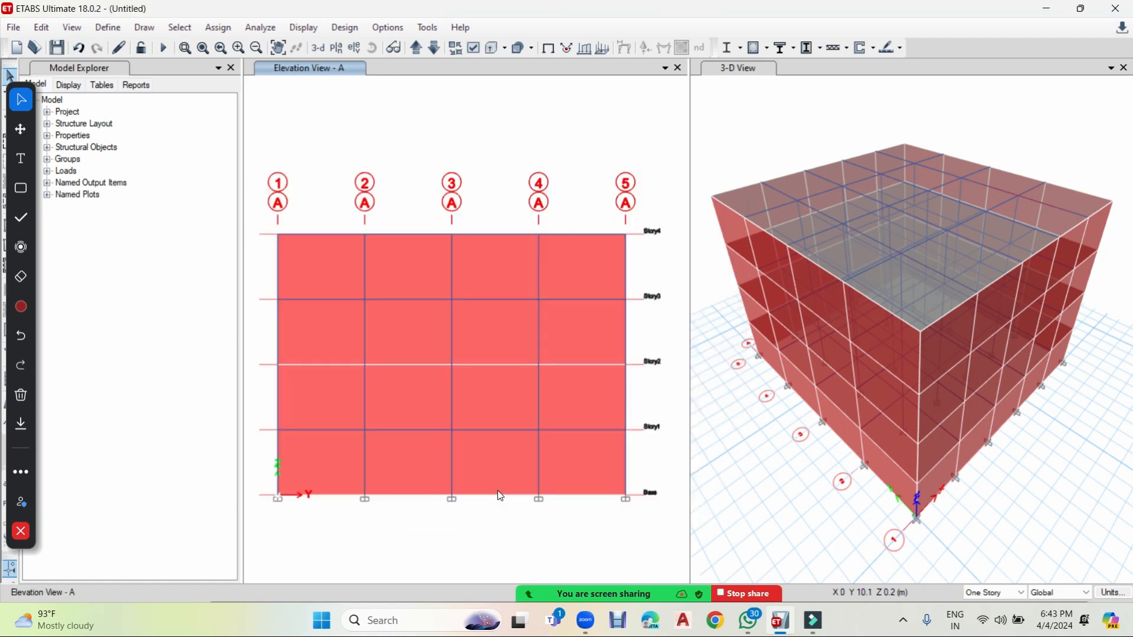
Step: Delete the four wall panels between Base and Story1 on elevation A
left_click(311, 470)
left_click(428, 456)
left_click(474, 462)
left_click(568, 463)
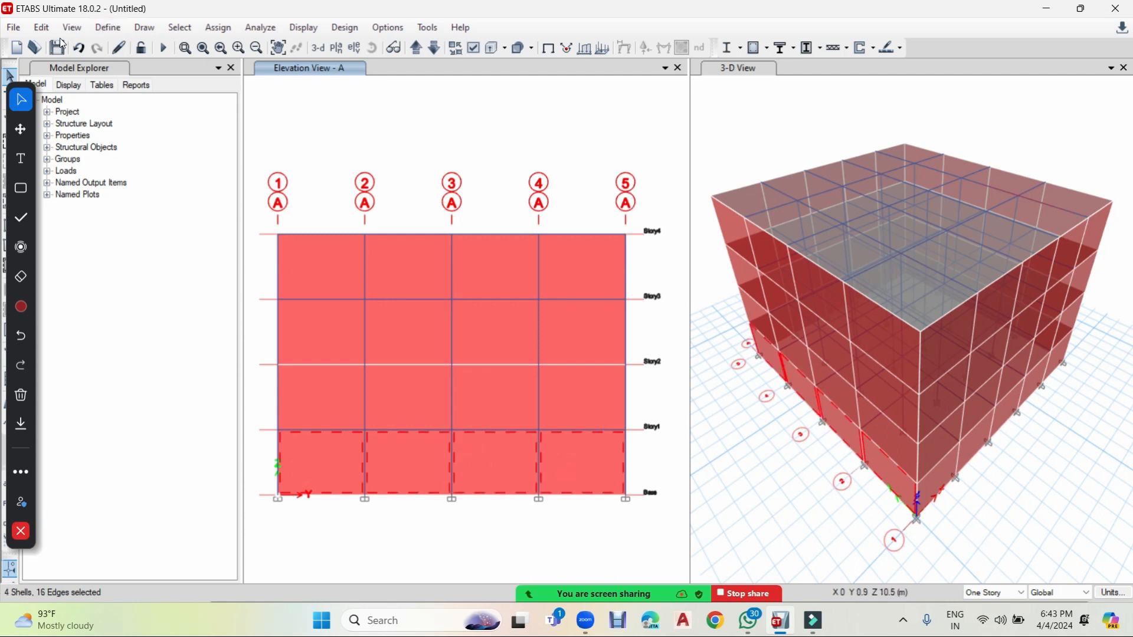
left_click(38, 29)
left_click(65, 148)
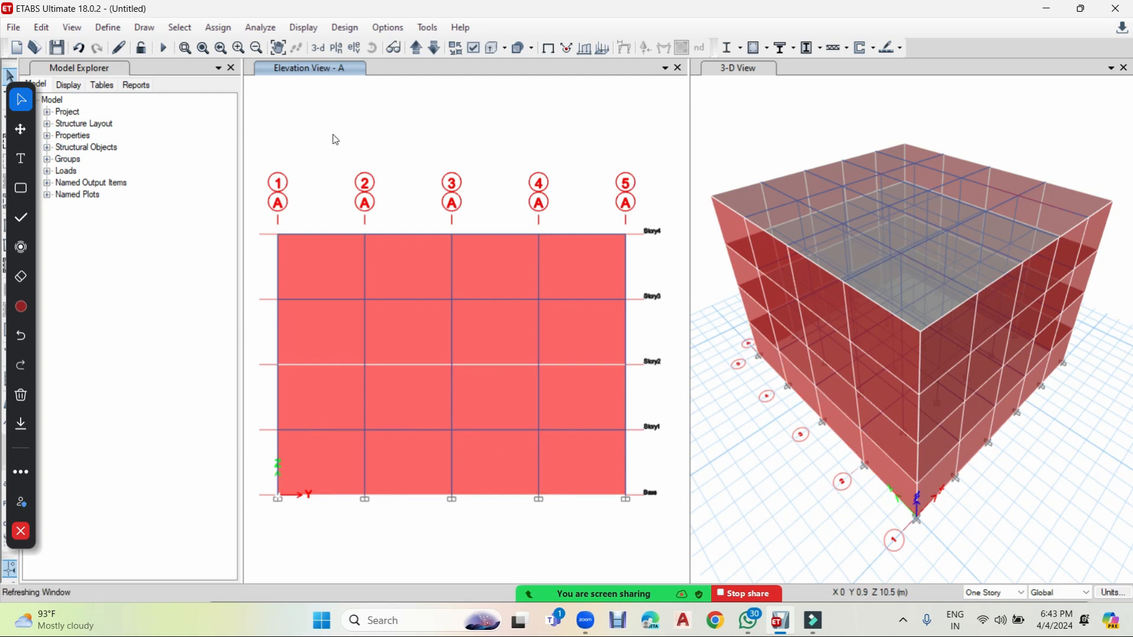
Step: Show elevation 5 and delete its five wall panels between Base and Story1
left_click(432, 50)
left_click(435, 52)
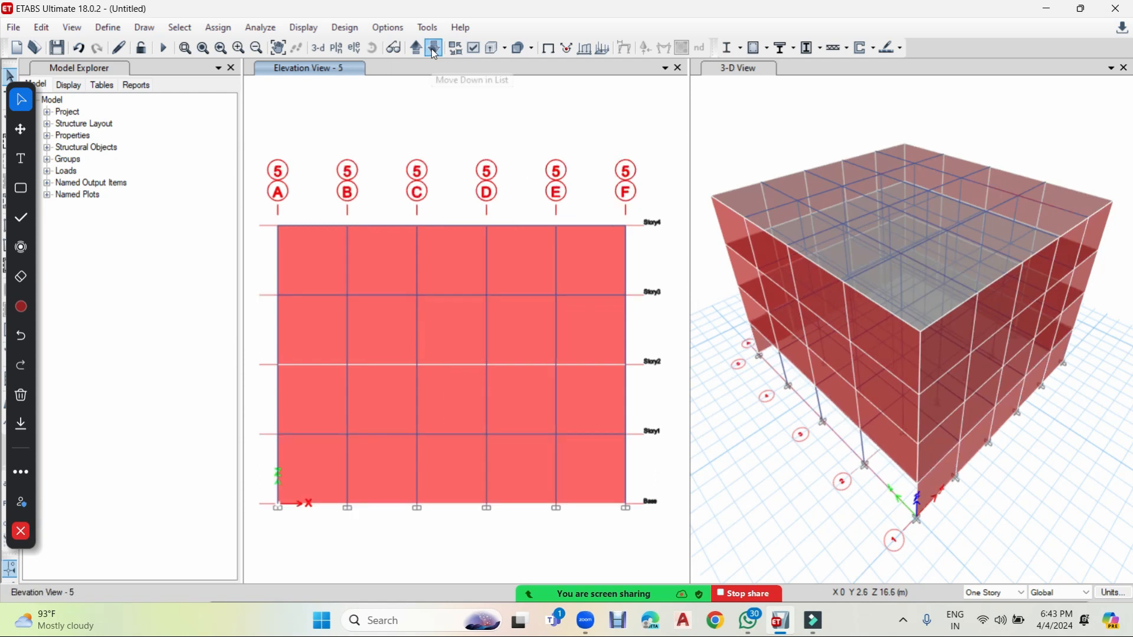
left_click(309, 475)
left_click(380, 472)
left_click(437, 468)
left_click(508, 469)
left_click(575, 470)
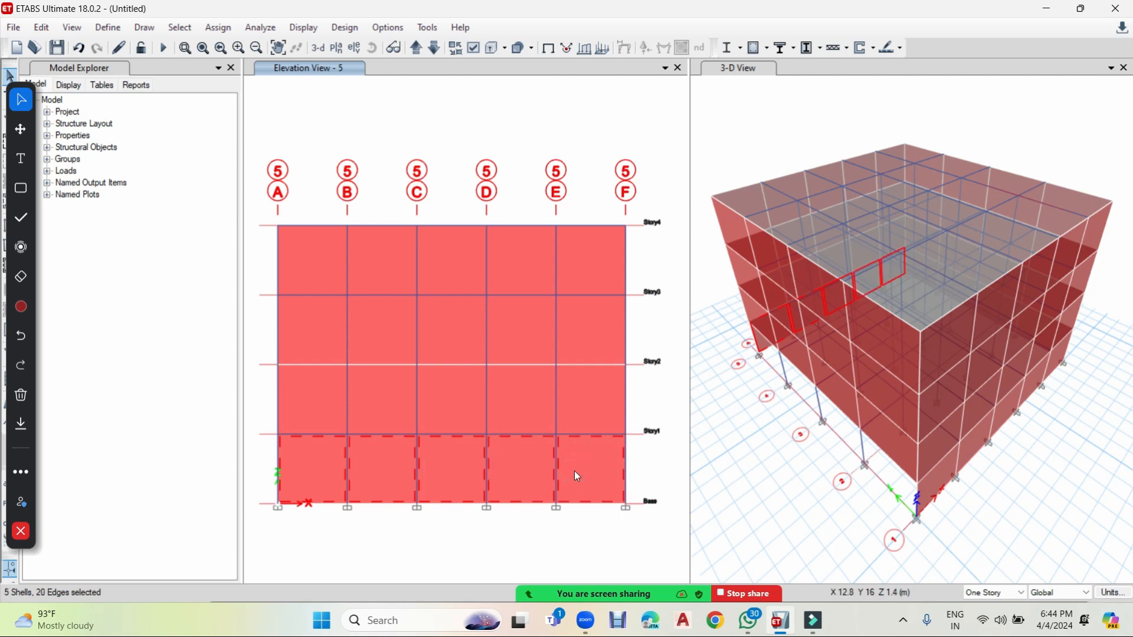
key("ctrl+q")
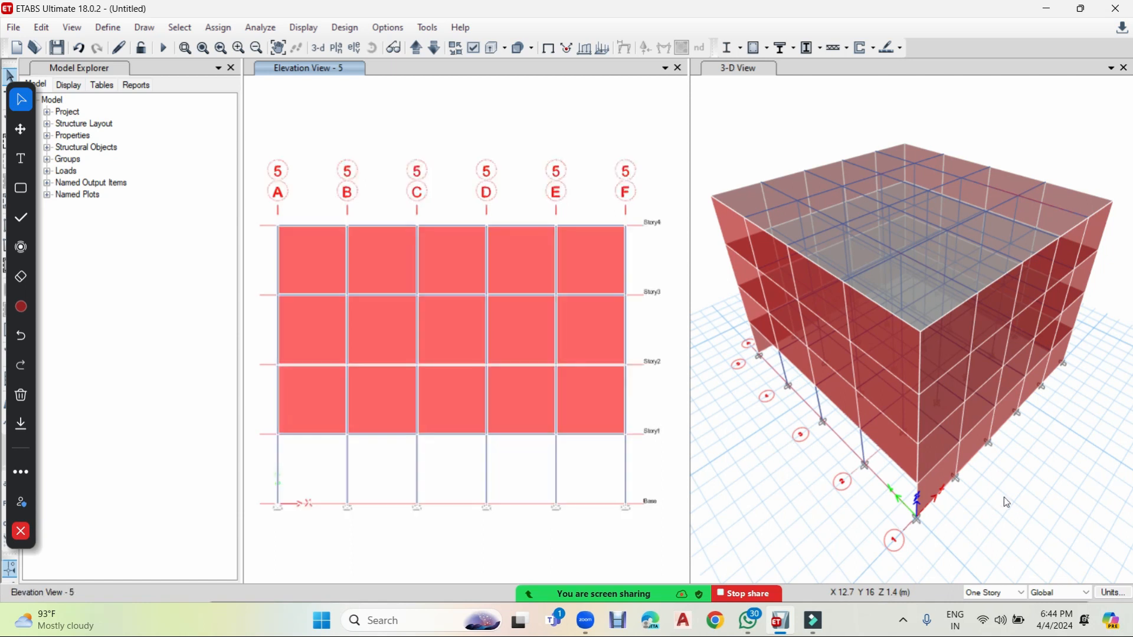
Step: Show the elevation view of grid line 1 and delete its five wall panels between Base and Story1
left_click(435, 49)
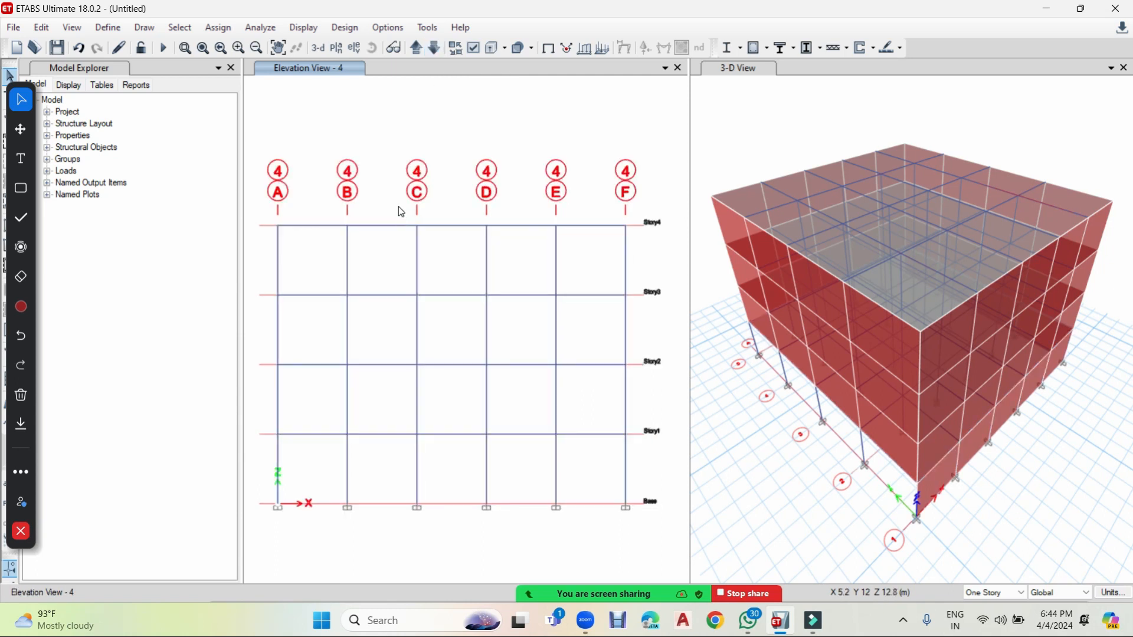
left_click(442, 53)
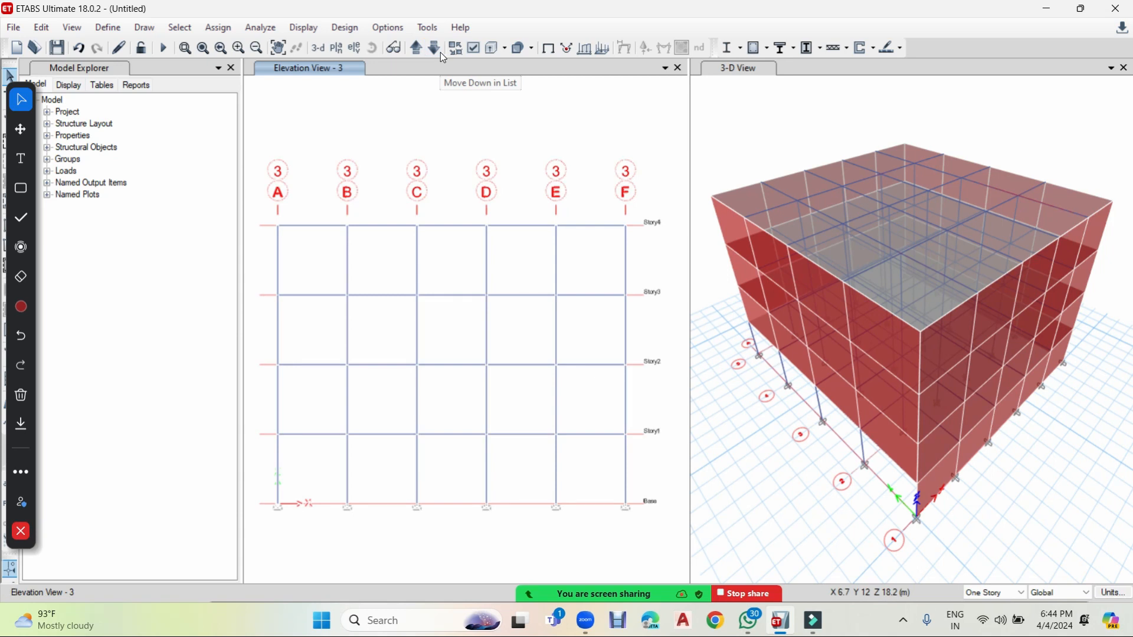
left_click(434, 52)
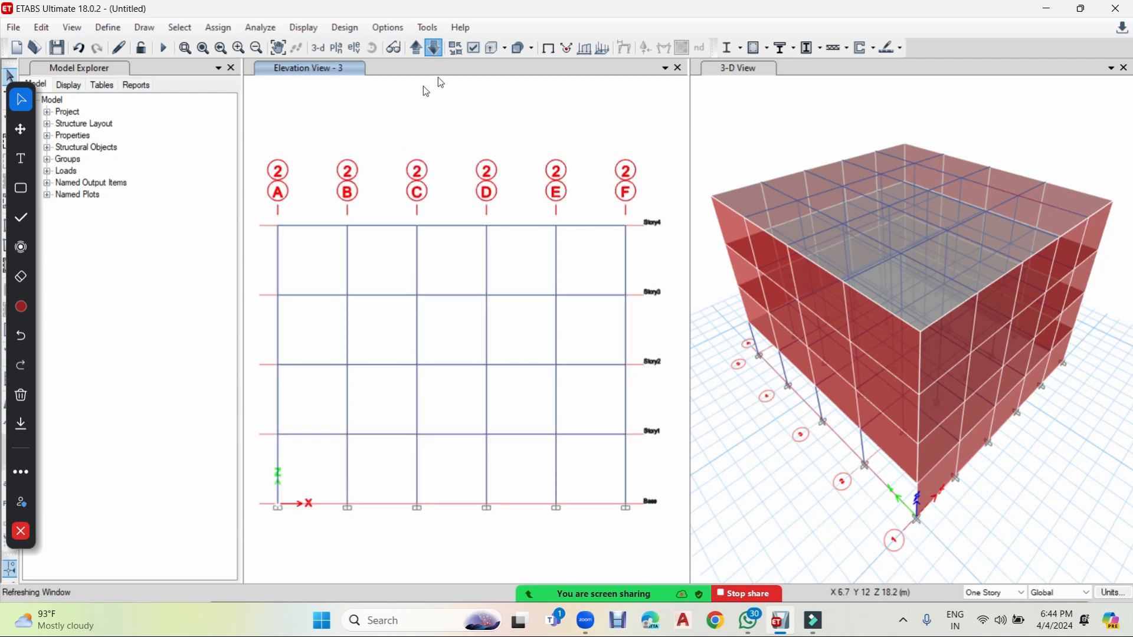
left_click(434, 47)
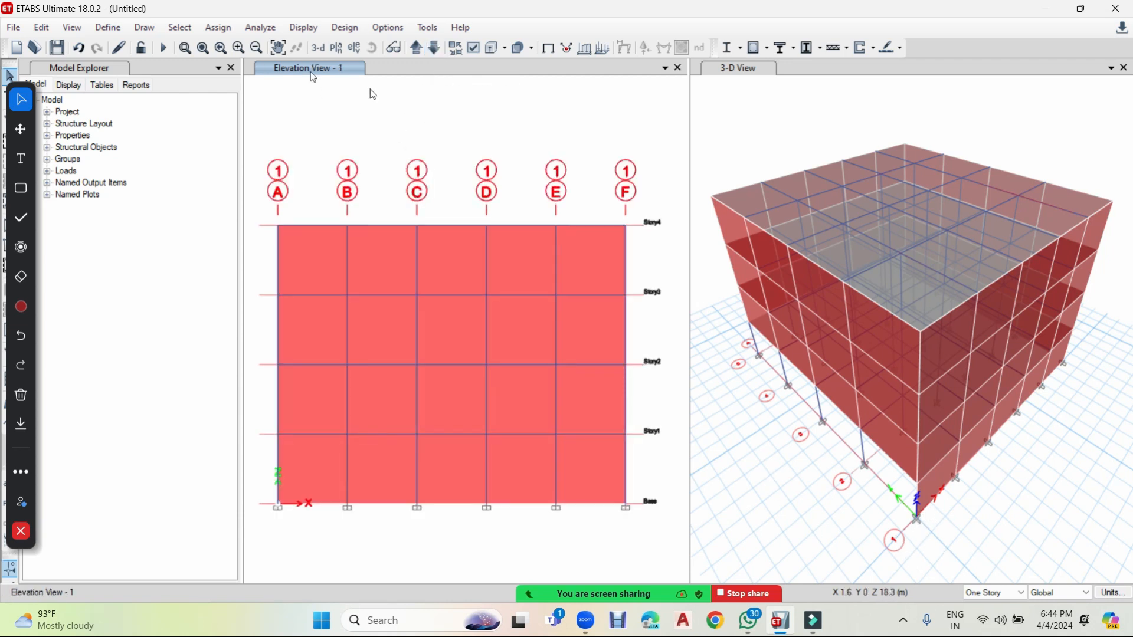
left_click(317, 466)
left_click(371, 464)
left_click(447, 465)
left_click(517, 462)
left_click(575, 475)
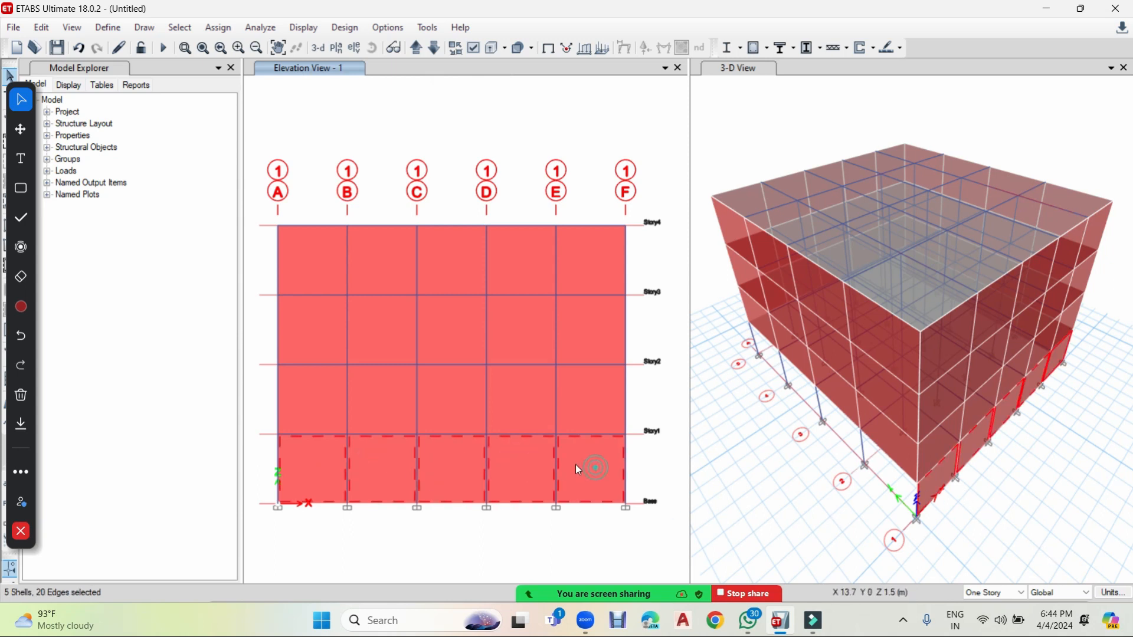
left_click(46, 31)
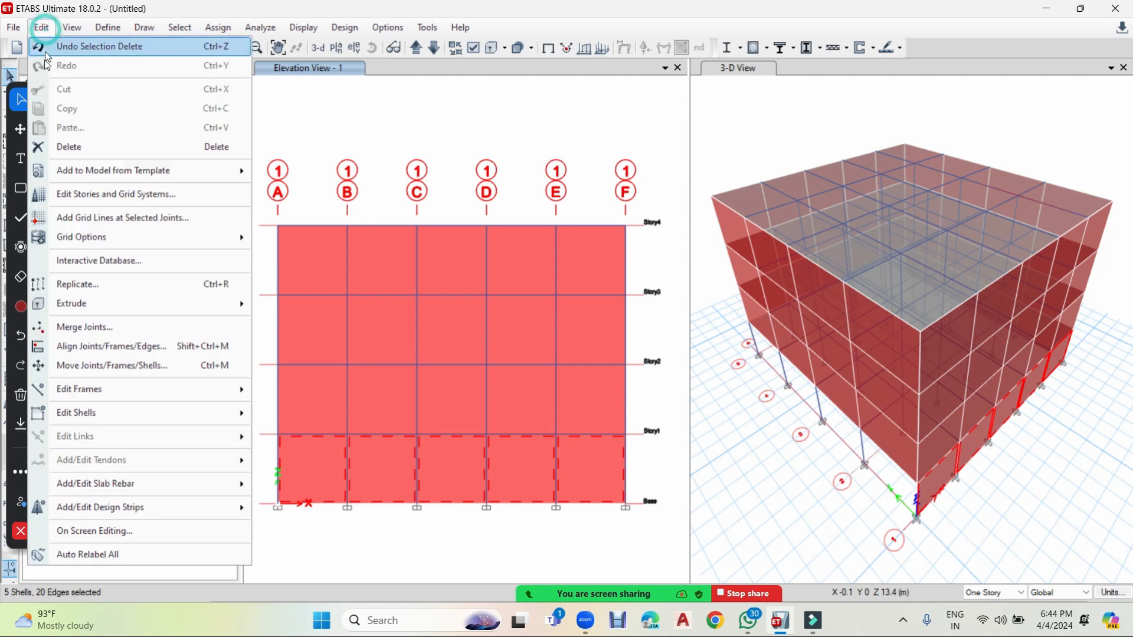
left_click(62, 144)
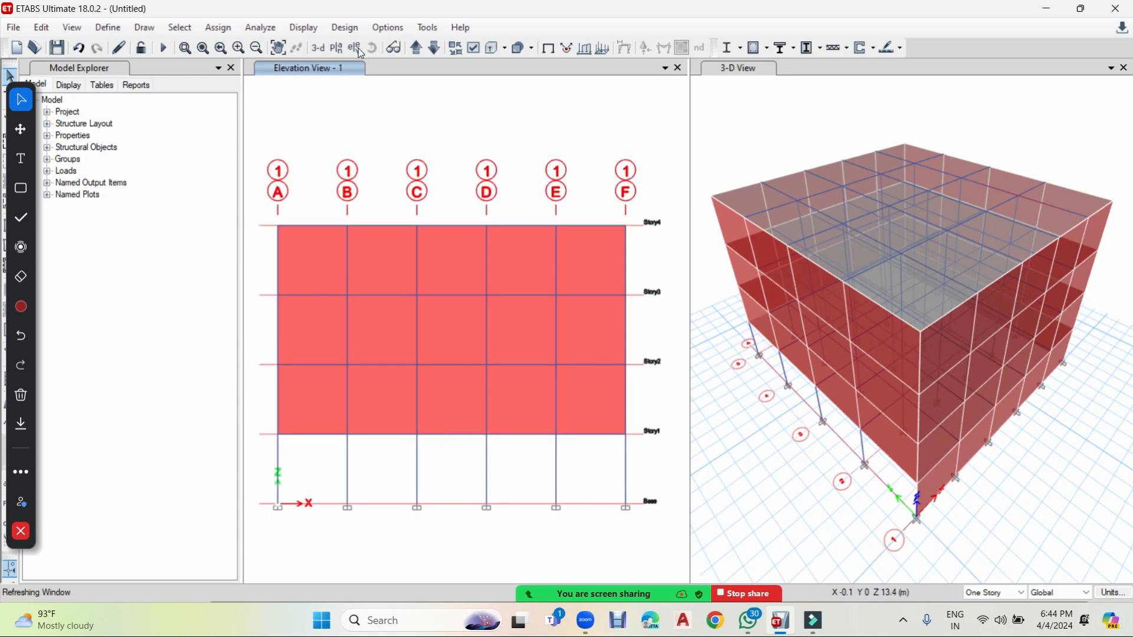
Step: Show the elevation view of grid line F and delete its four wall panels between Base and Story1
left_click(441, 50)
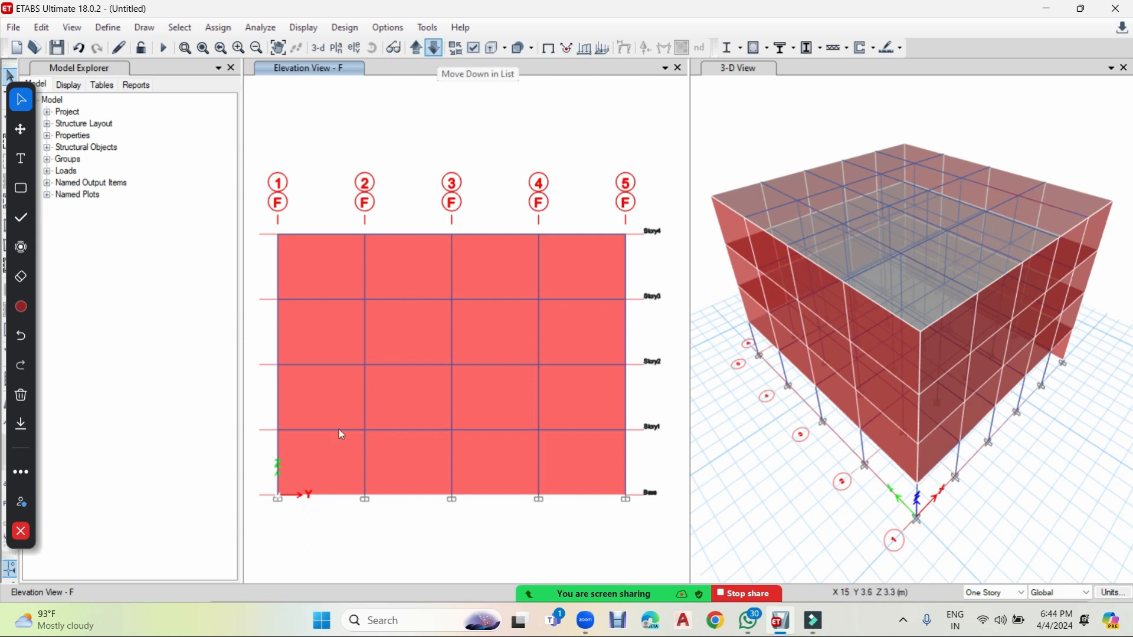
left_click(326, 455)
left_click(384, 464)
left_click(488, 459)
left_click(559, 463)
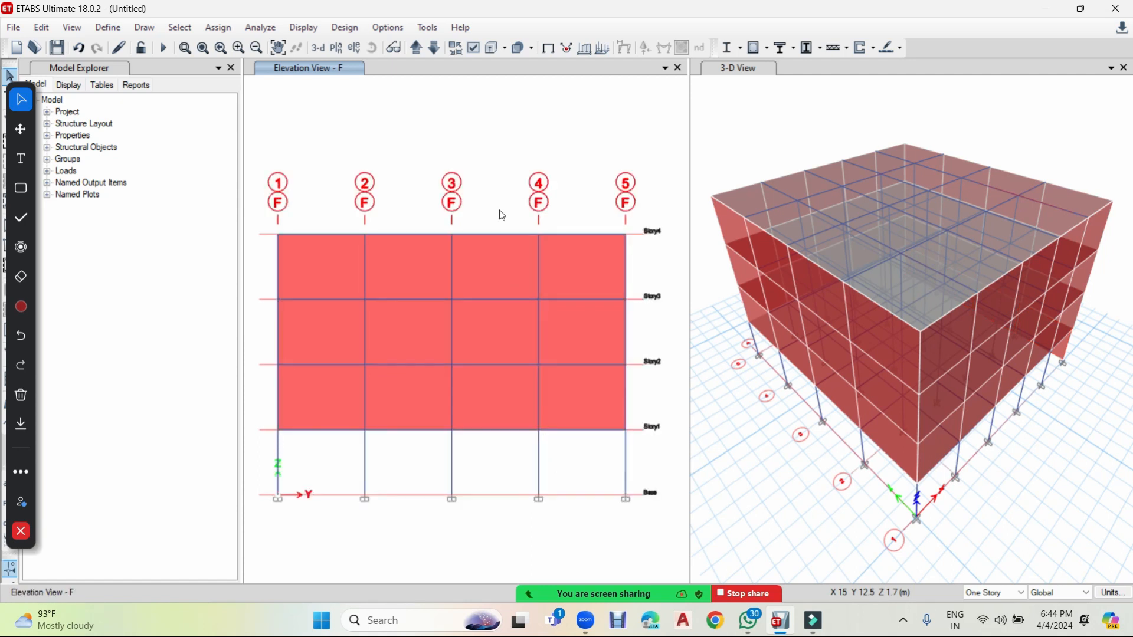
Step: Show the Story4 plan view and extend editing to All Stories
left_click(337, 47)
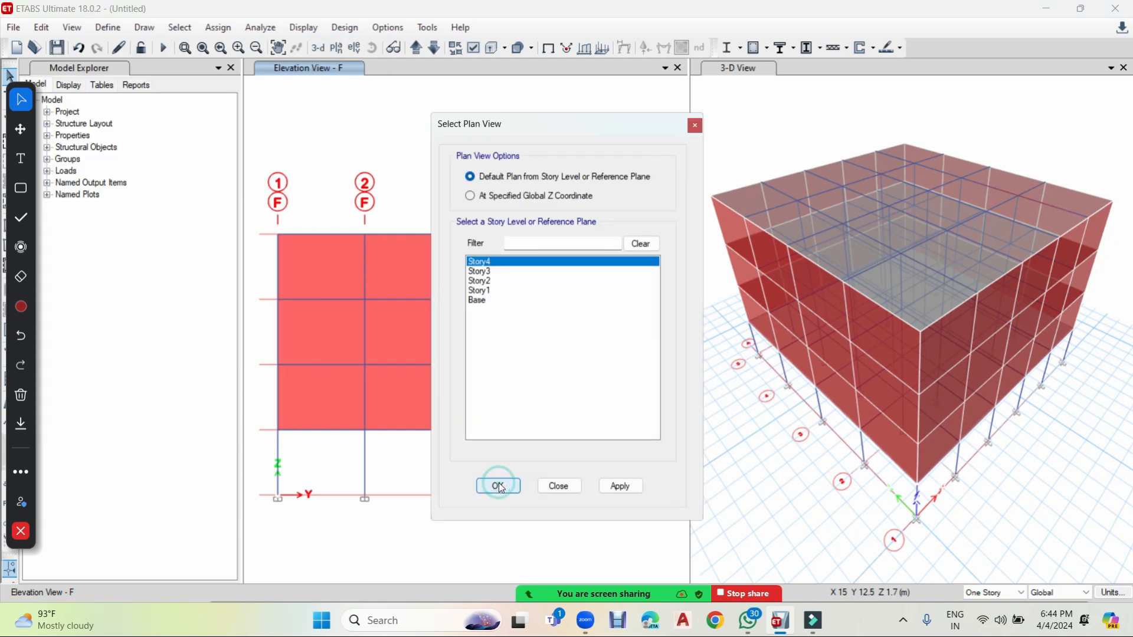
left_click(499, 486)
left_click(498, 485)
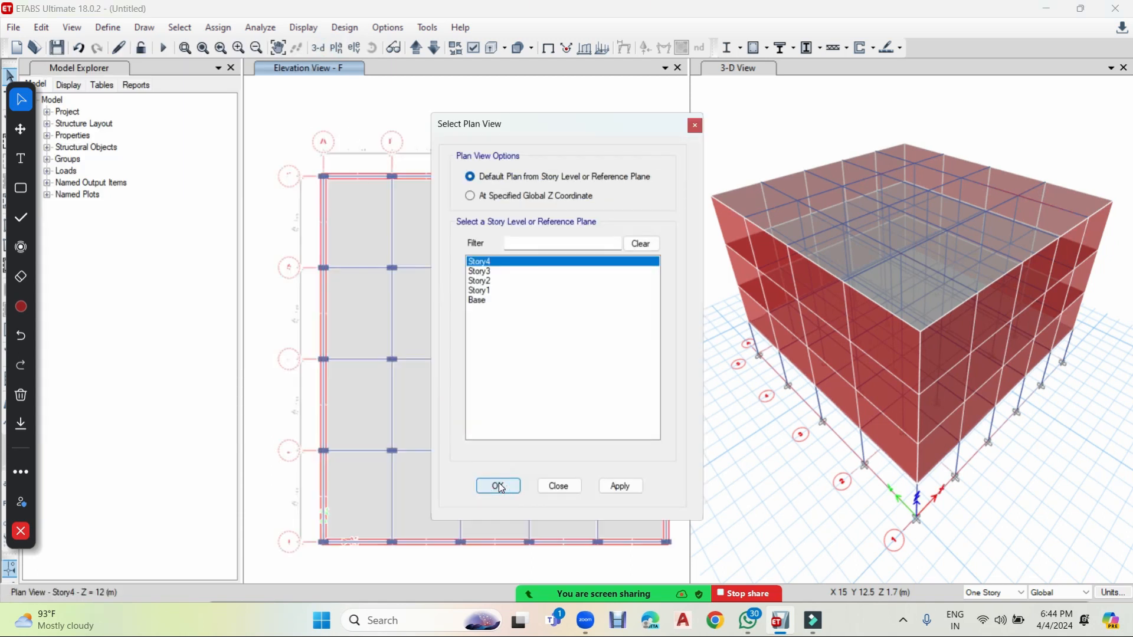
left_click(1005, 594)
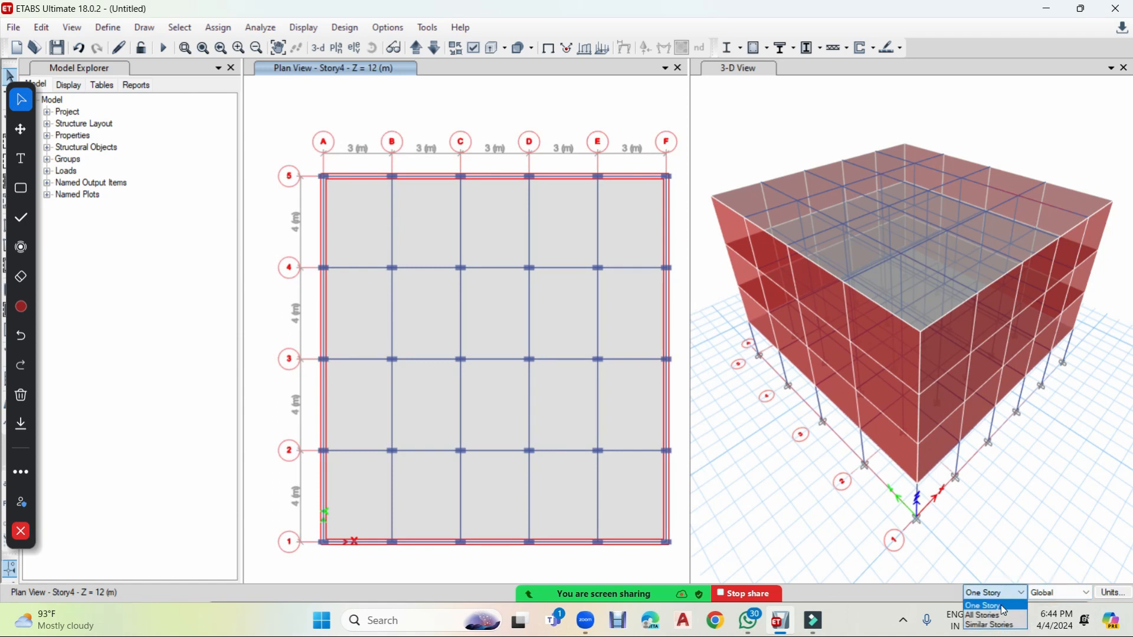
left_click(1001, 615)
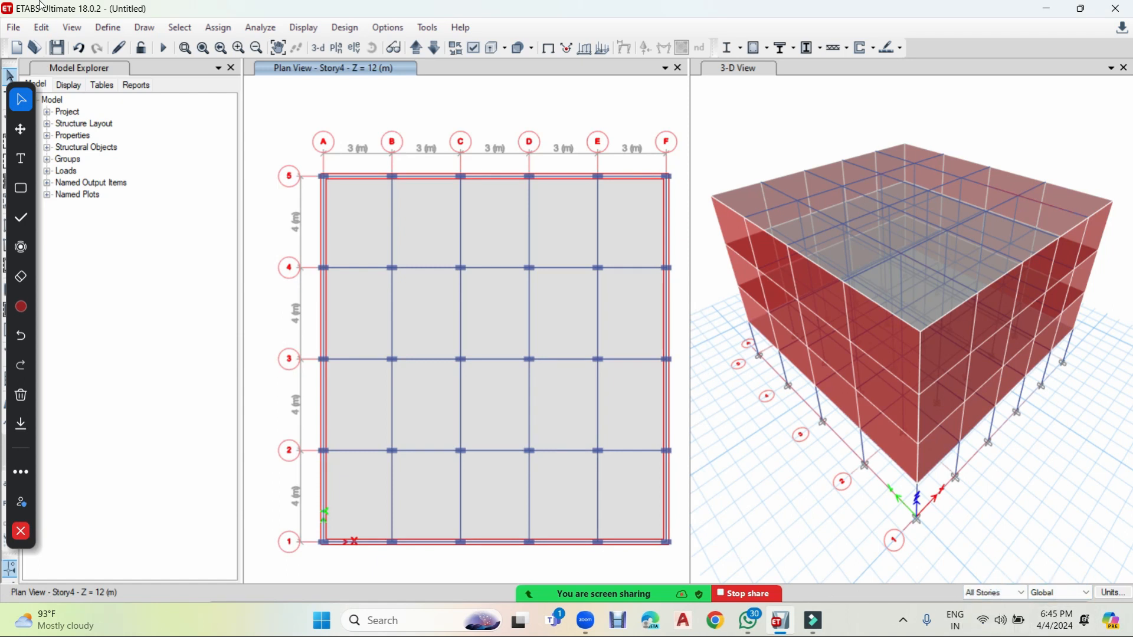
Step: Quick-draw Wall115mm walls on all grid segments within the interior area from B to E and 2 to 4
left_click(145, 27)
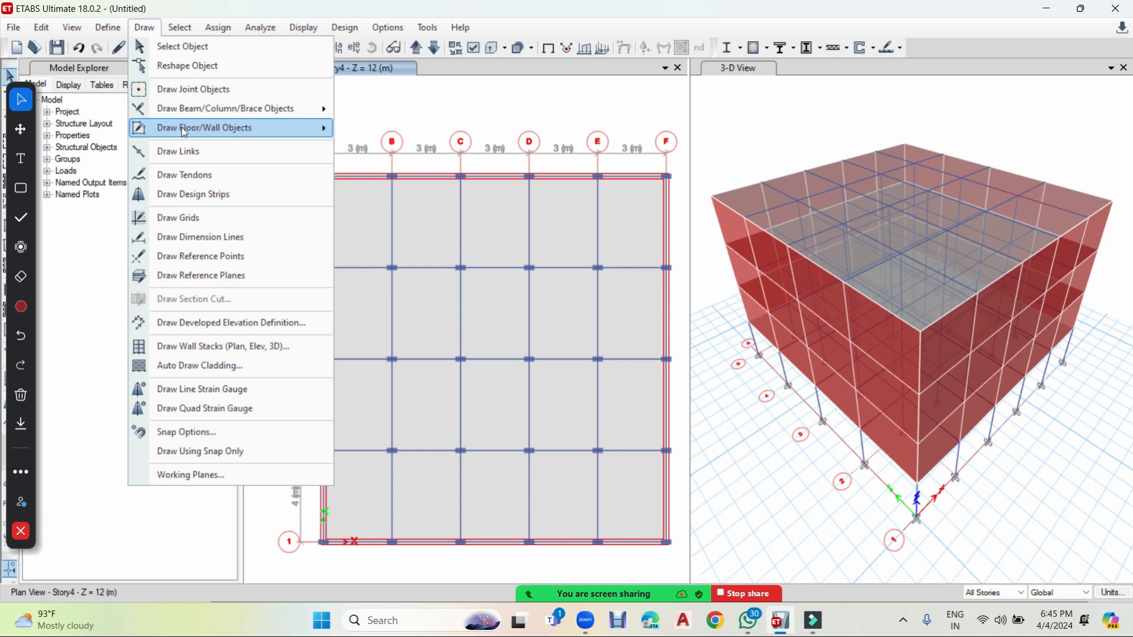
mouse_move(206, 128)
left_click(407, 227)
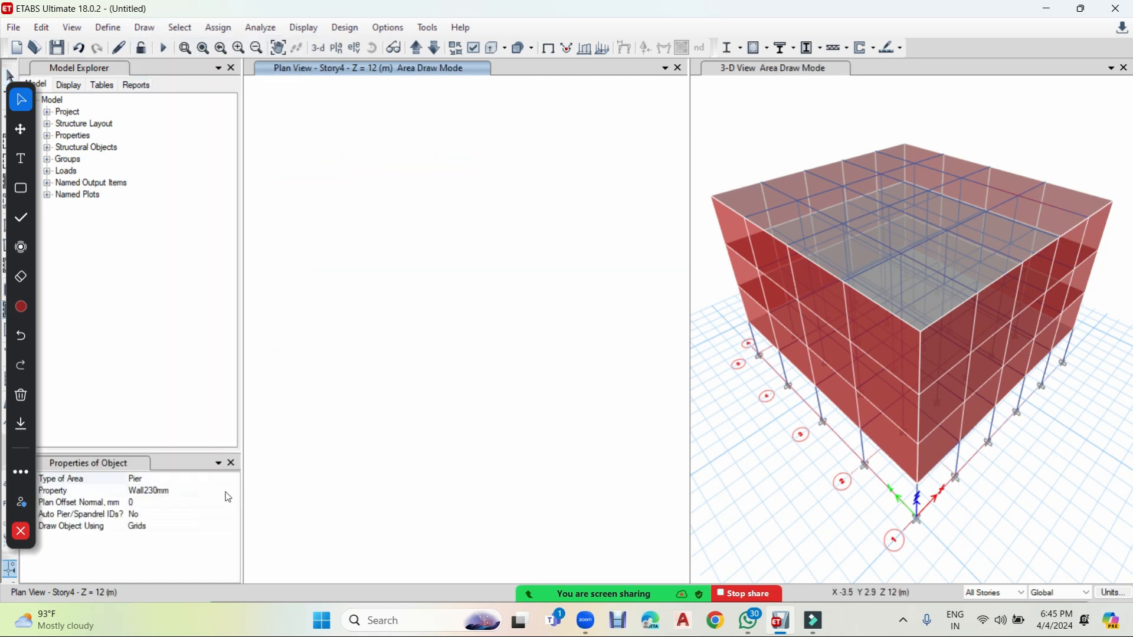
left_click(231, 493)
left_click(233, 491)
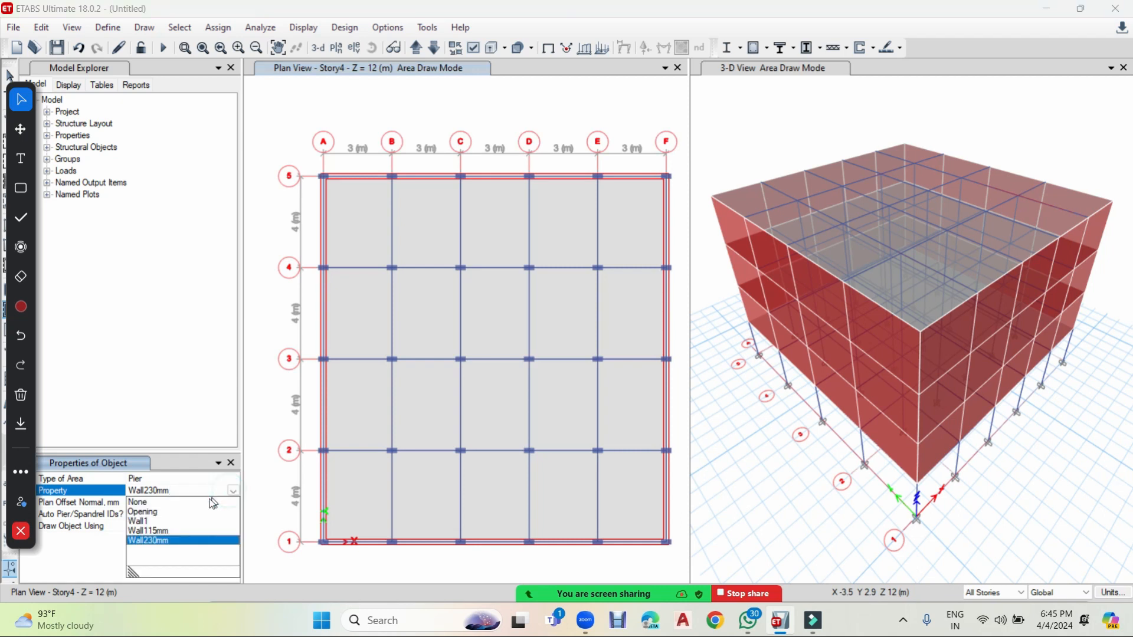
left_click(160, 533)
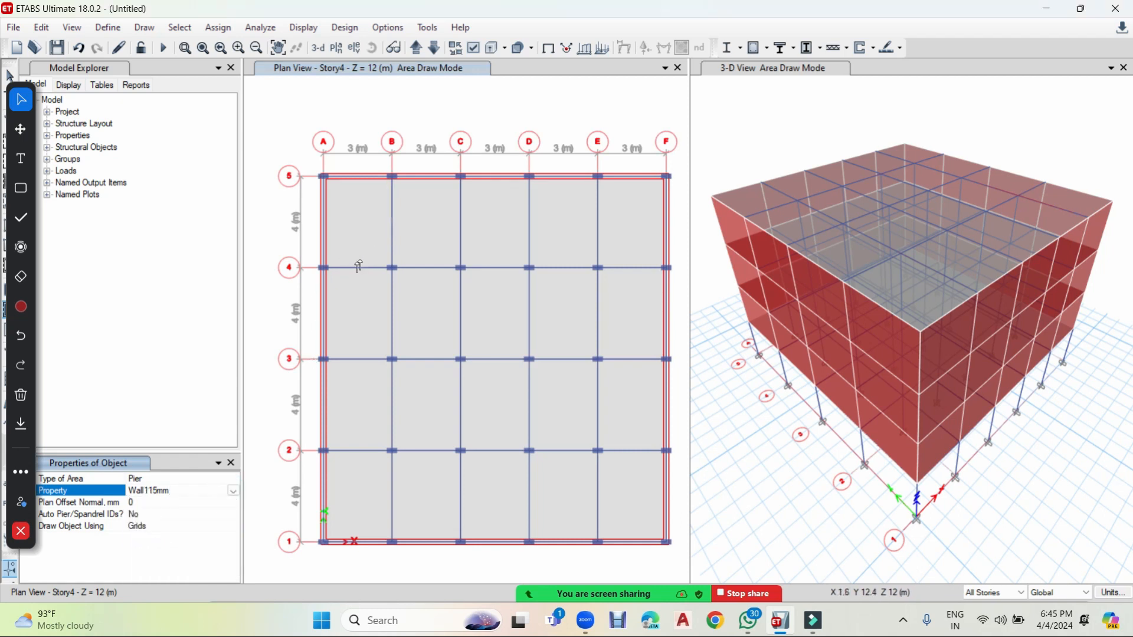
left_click_drag(374, 262, 620, 476)
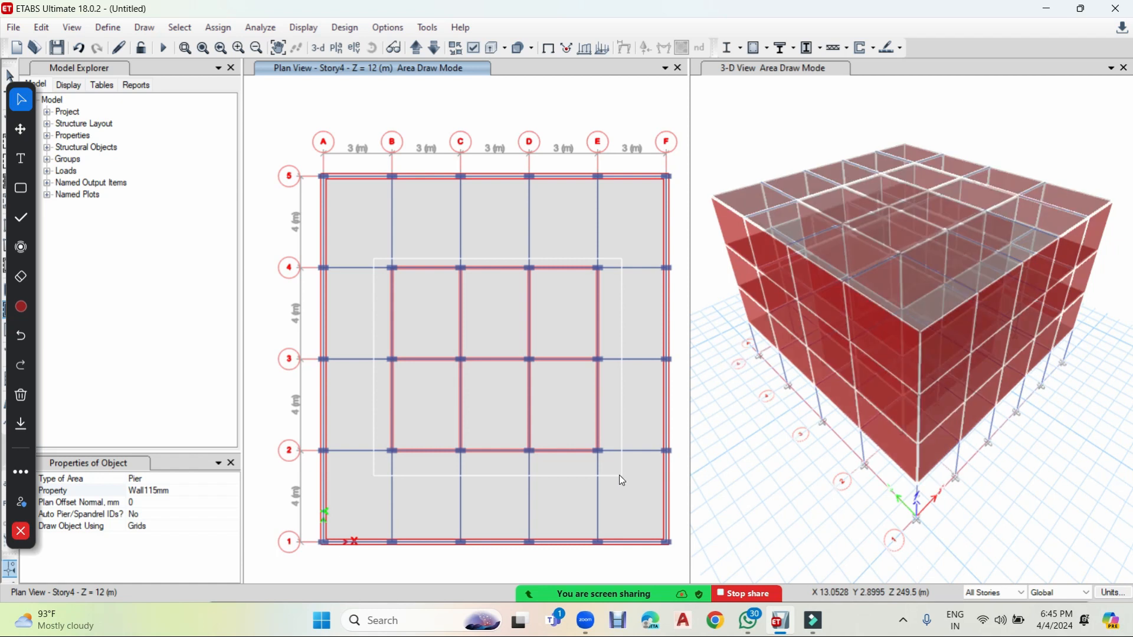
Step: Draw Wall115mm walls on the remaining interior grid segments between the central bays and the perimeter walls
left_click(599, 230)
left_click(531, 231)
left_click(457, 229)
left_click(391, 220)
left_click(361, 265)
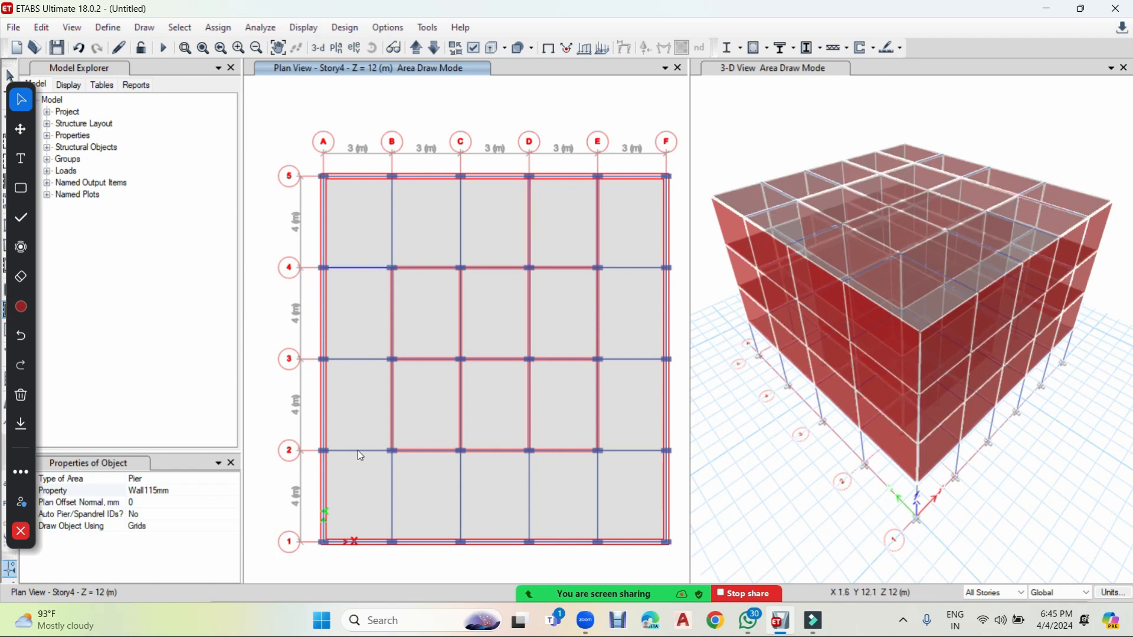
left_click(391, 493)
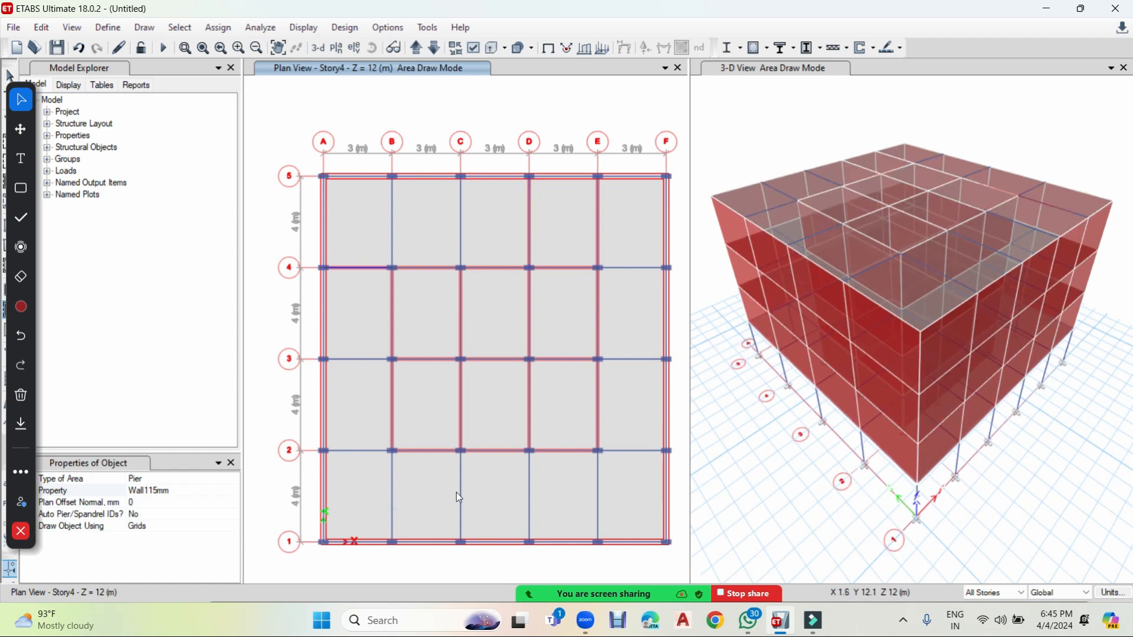
left_click(458, 492)
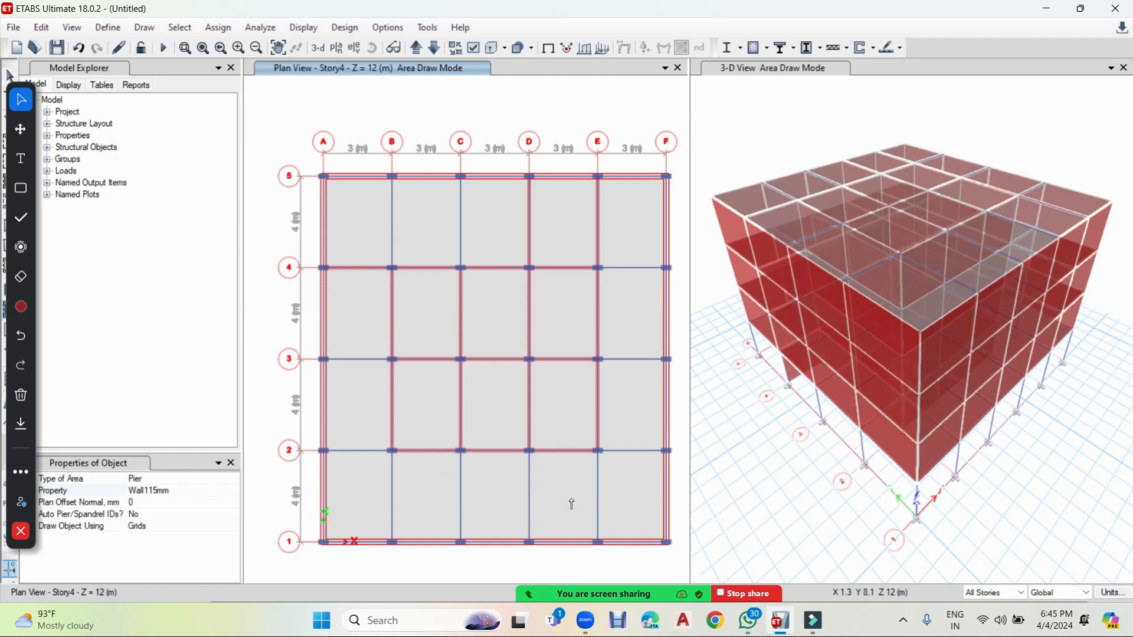
left_click(531, 499)
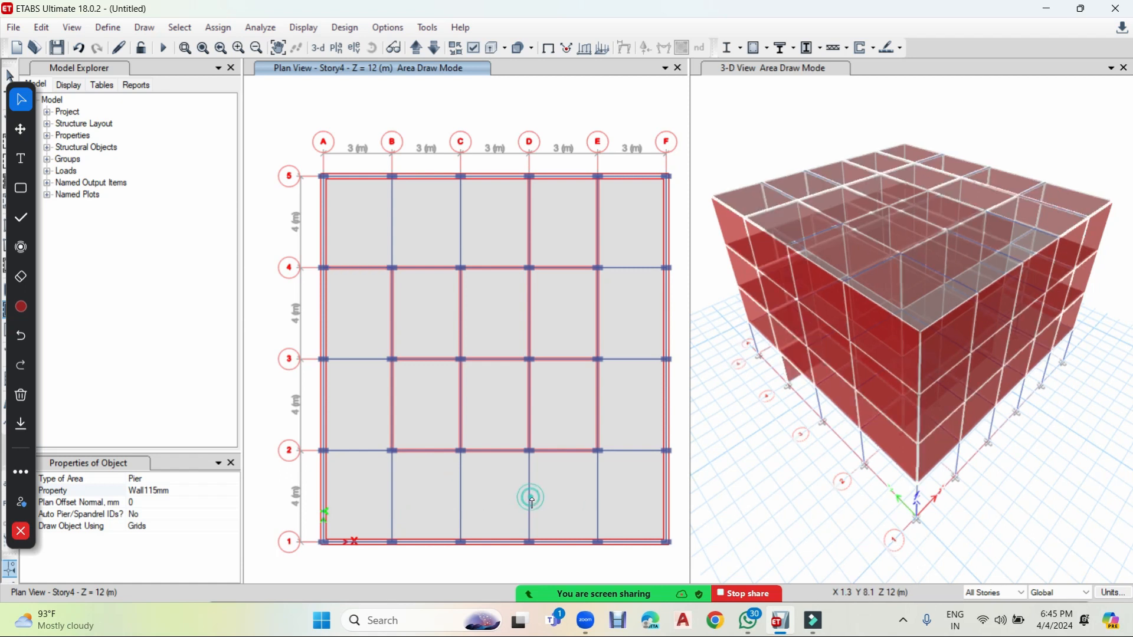
left_click(597, 502)
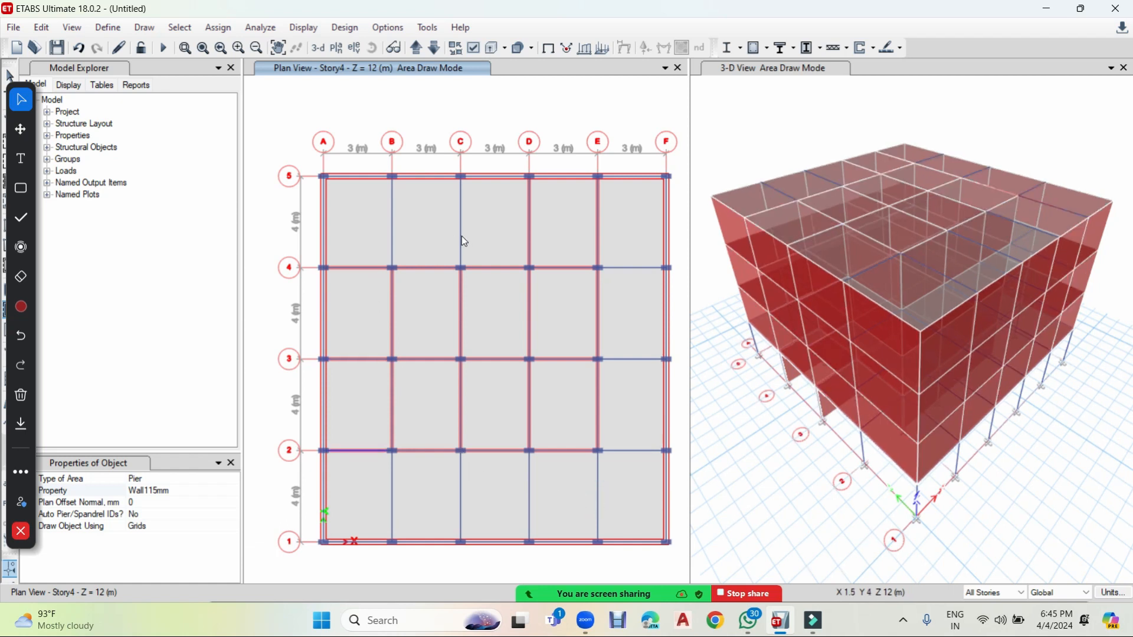
left_click(391, 235)
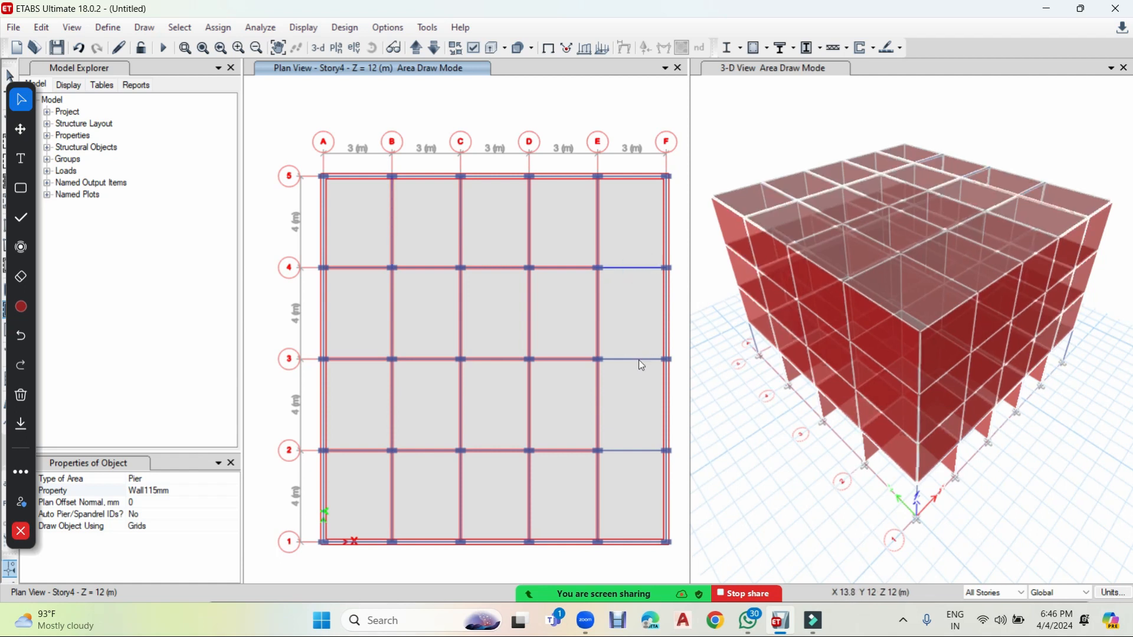
left_click(637, 450)
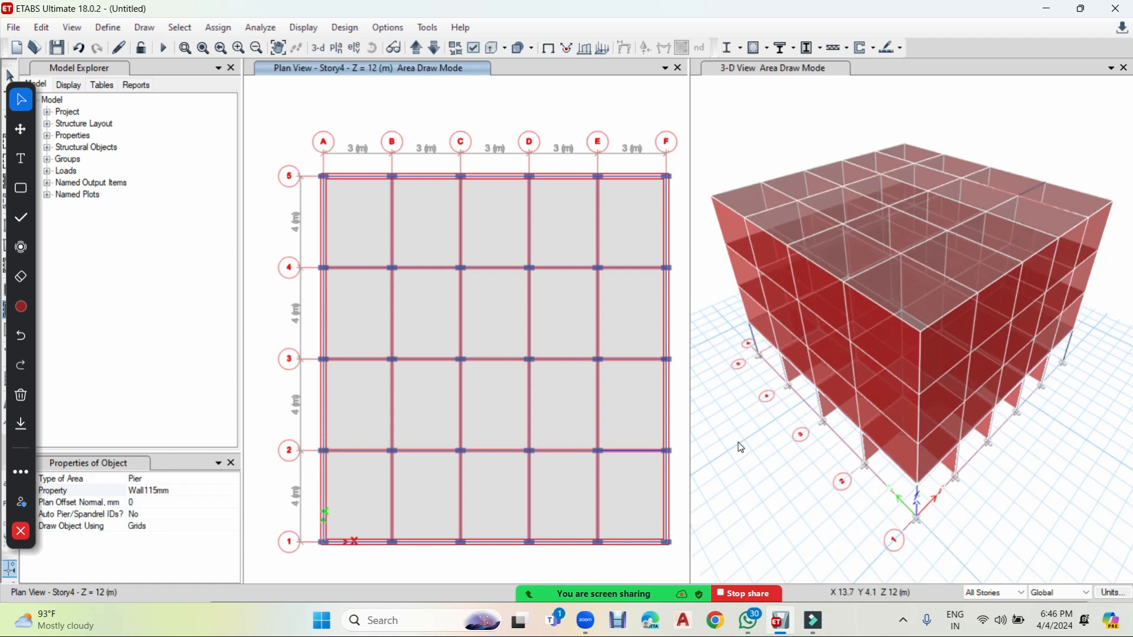
Step: Restrict editing to One Story, show the elevation view of grid line A and leave wall drawing mode
left_click(1004, 596)
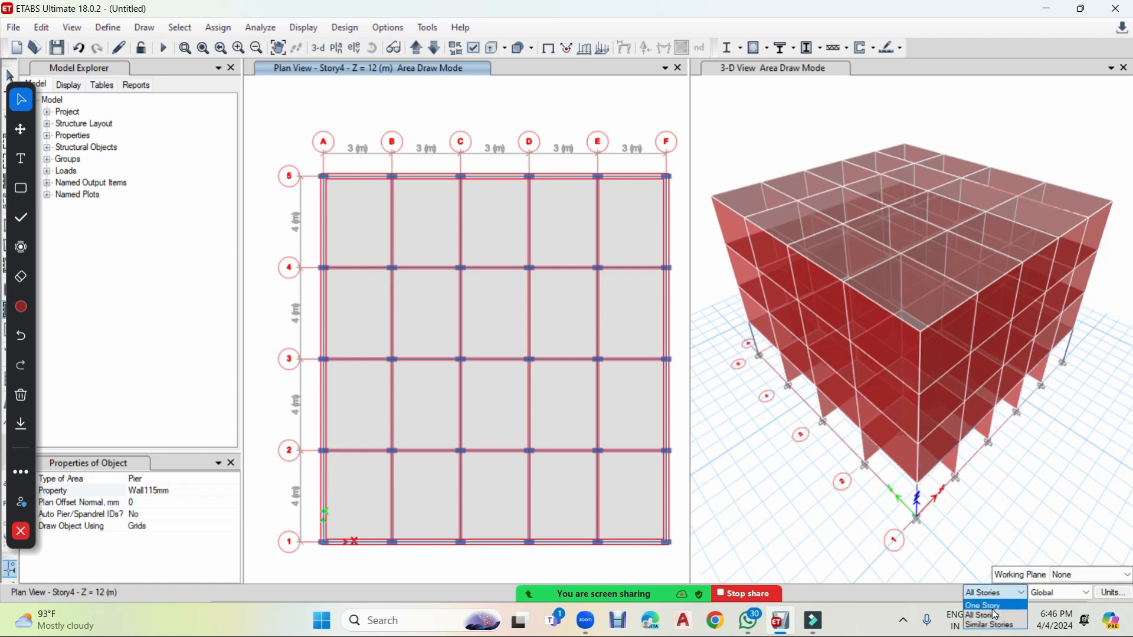
left_click(993, 608)
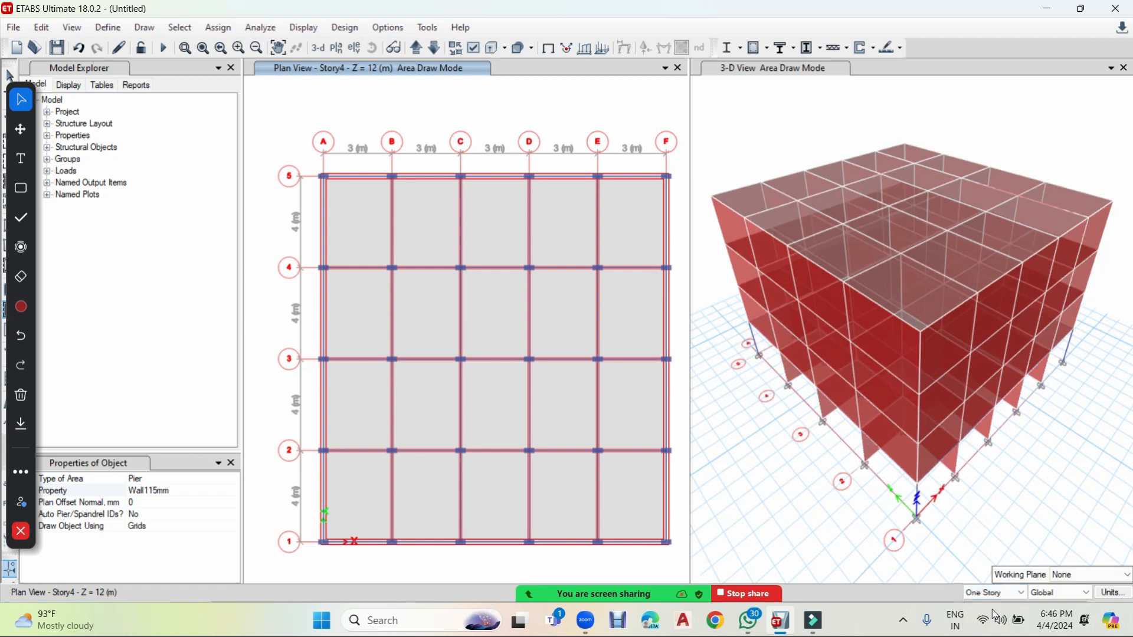
left_click(353, 48)
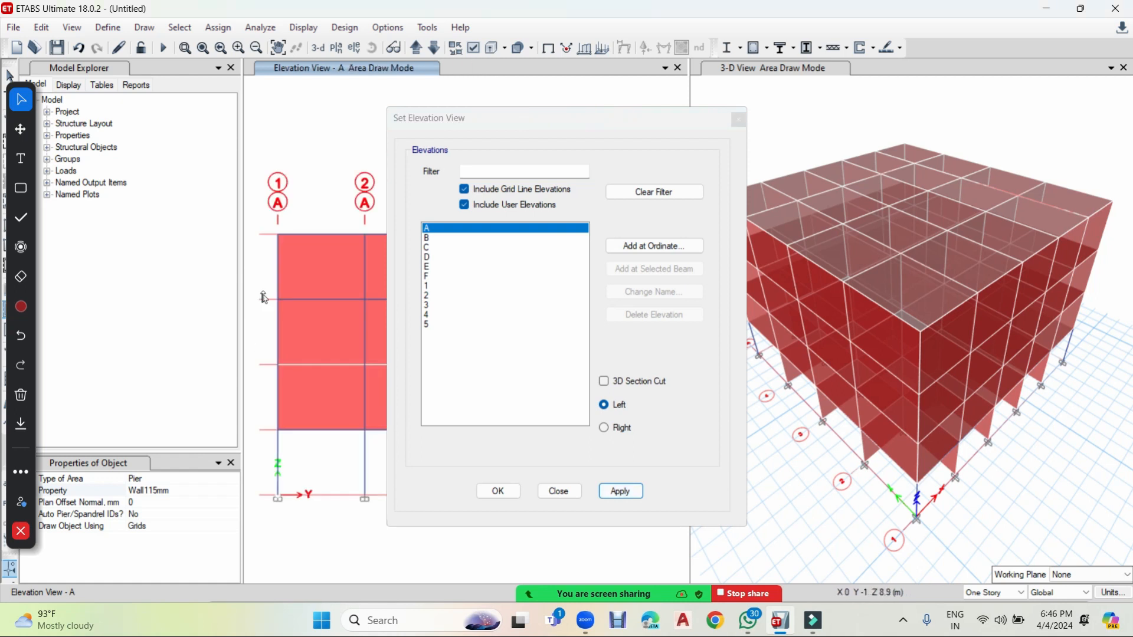
left_click(513, 493)
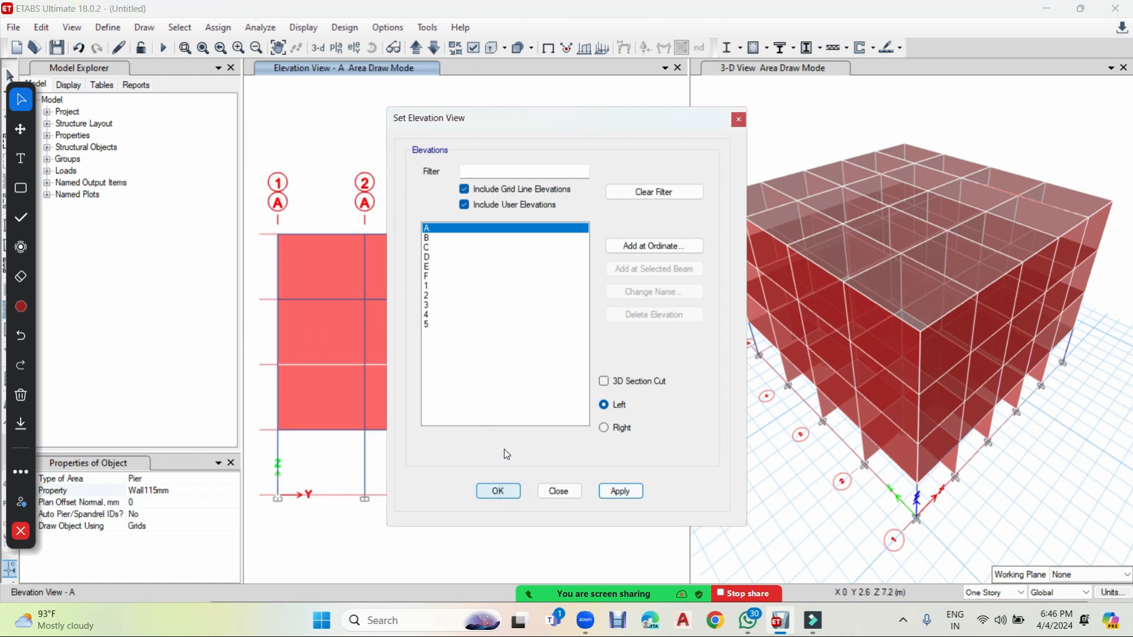
key("Escape")
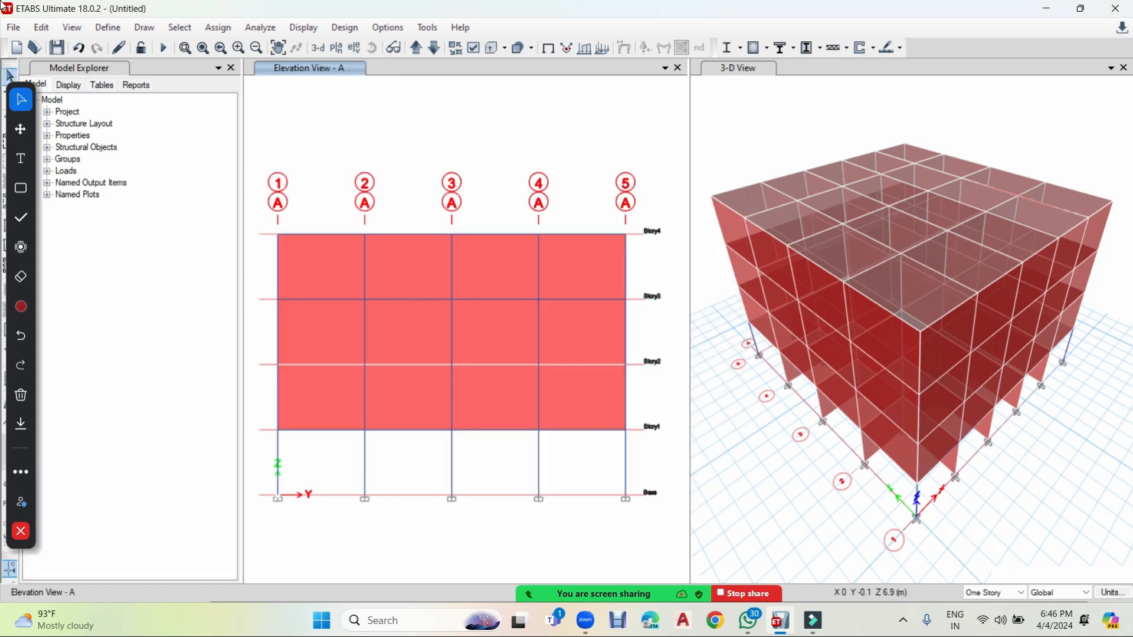
Step: Show the elevation view of grid line 4 and delete its five wall panels between Base and Story1
left_click(436, 51)
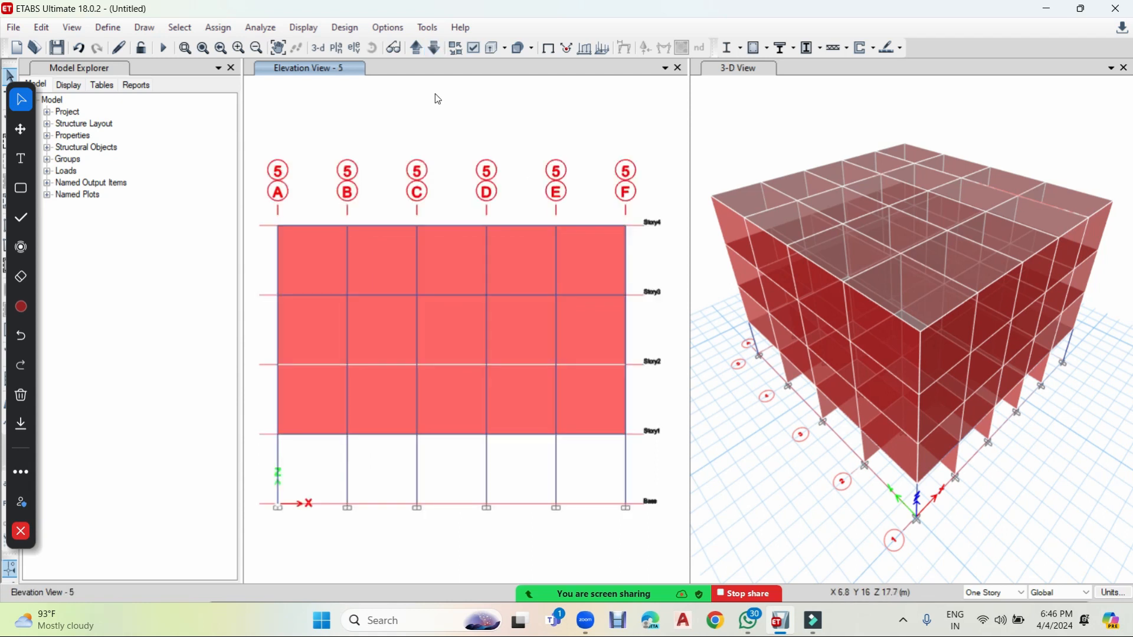
left_click(434, 48)
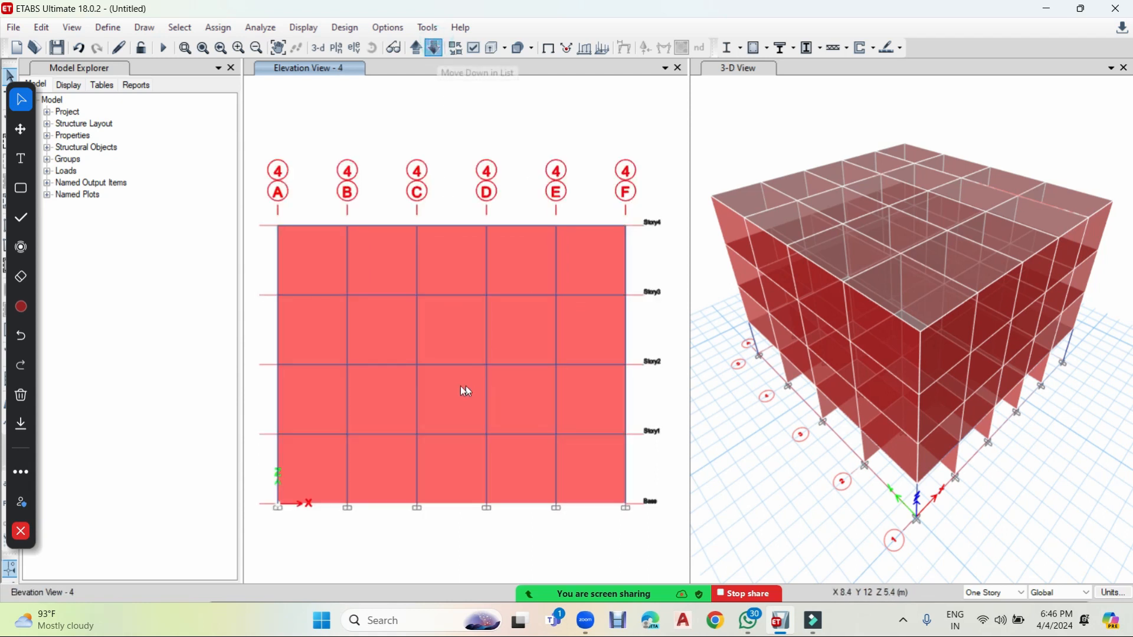
left_click(321, 466)
left_click(394, 472)
left_click(469, 469)
left_click(520, 472)
left_click(587, 474)
left_click(583, 474)
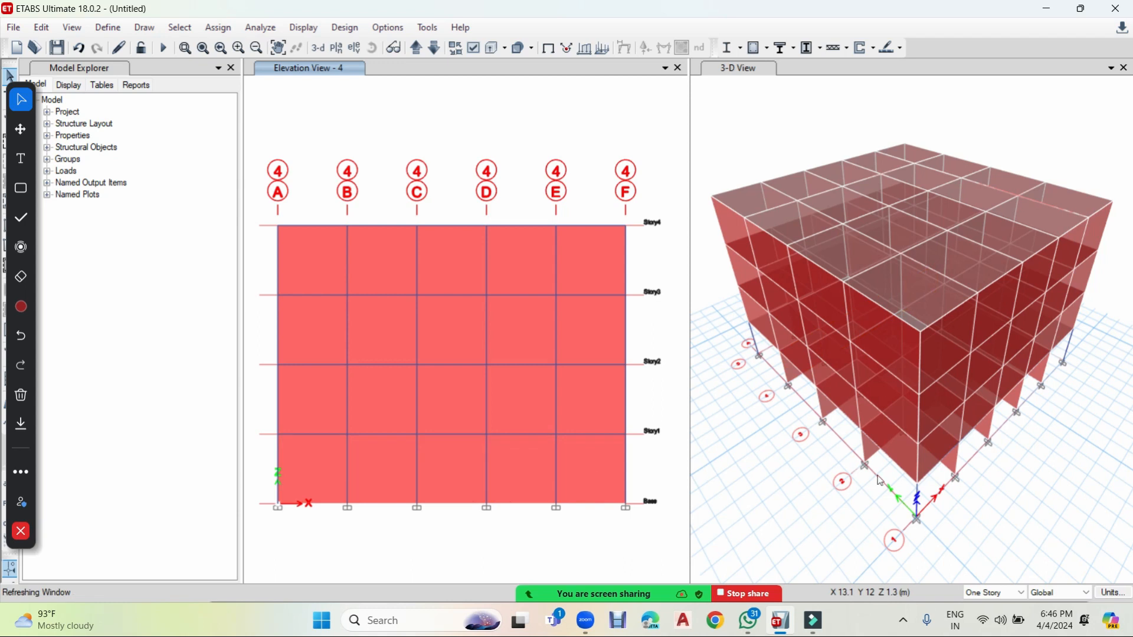
key("Delete")
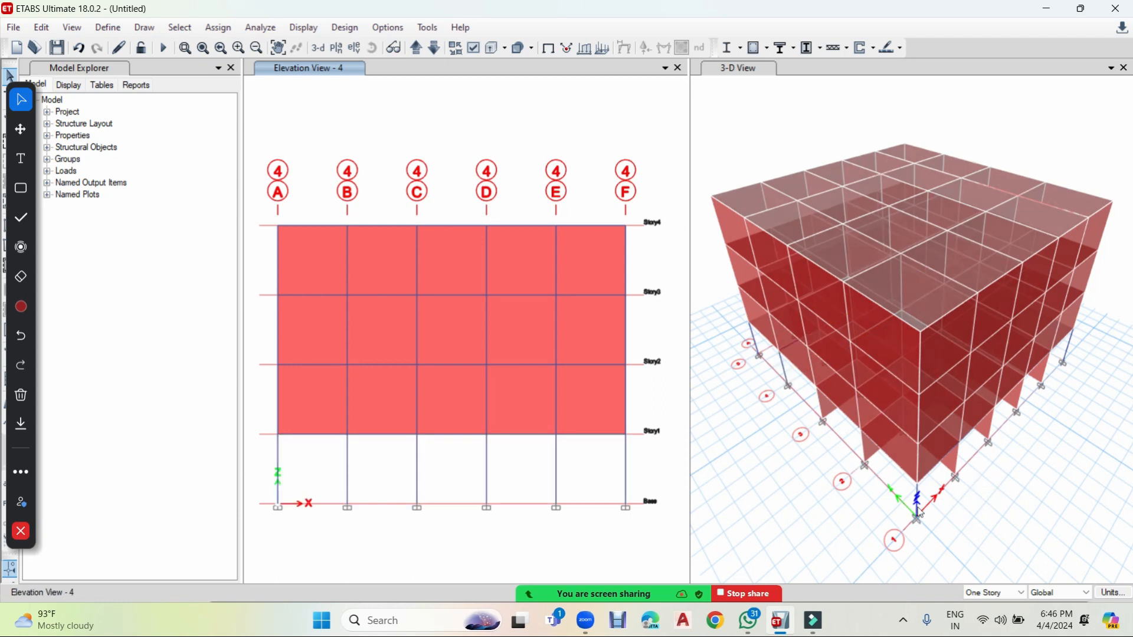
Step: Show the elevation view of grid line 3 and delete its five wall panels between Base and Story1
left_click(435, 50)
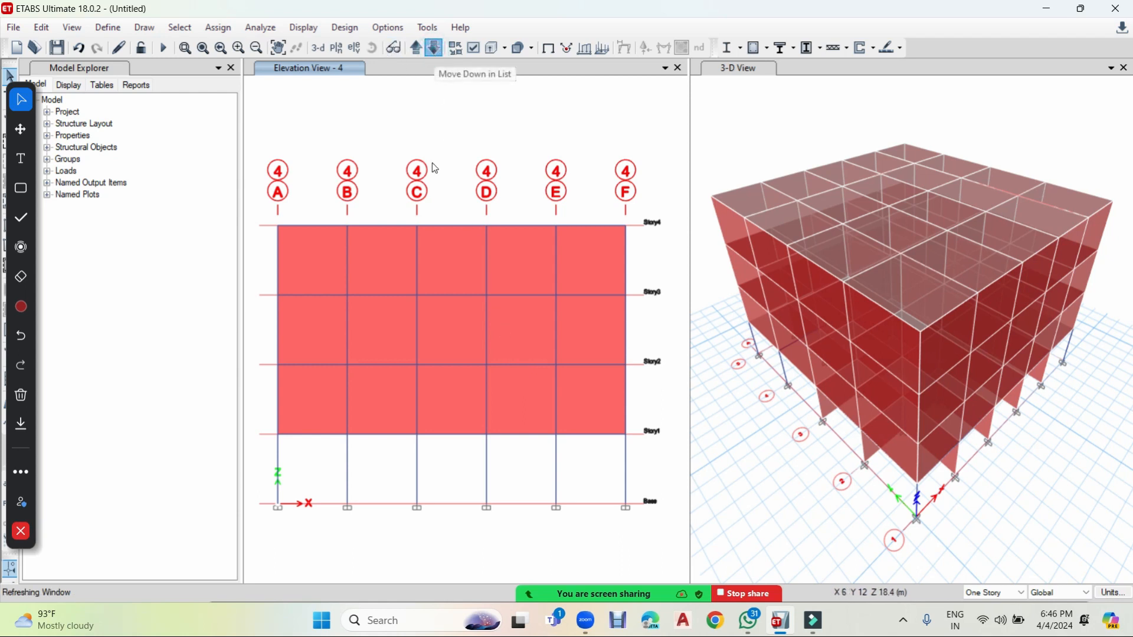
left_click(317, 465)
left_click(384, 466)
left_click(464, 463)
left_click(520, 467)
left_click(612, 472)
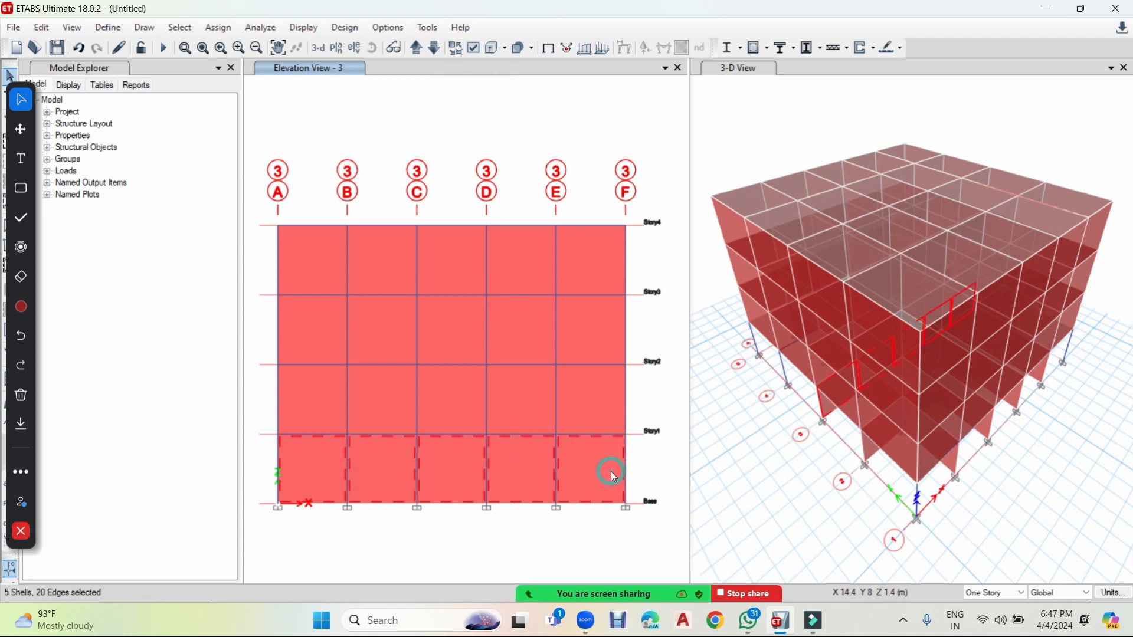
key("ctrl+q")
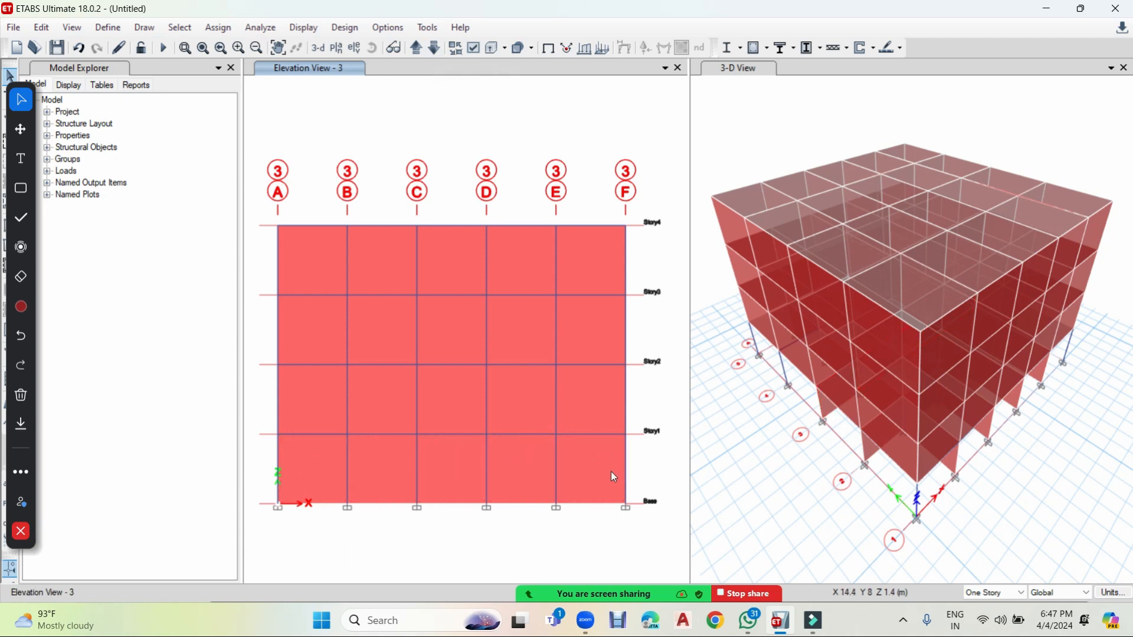
key("Delete")
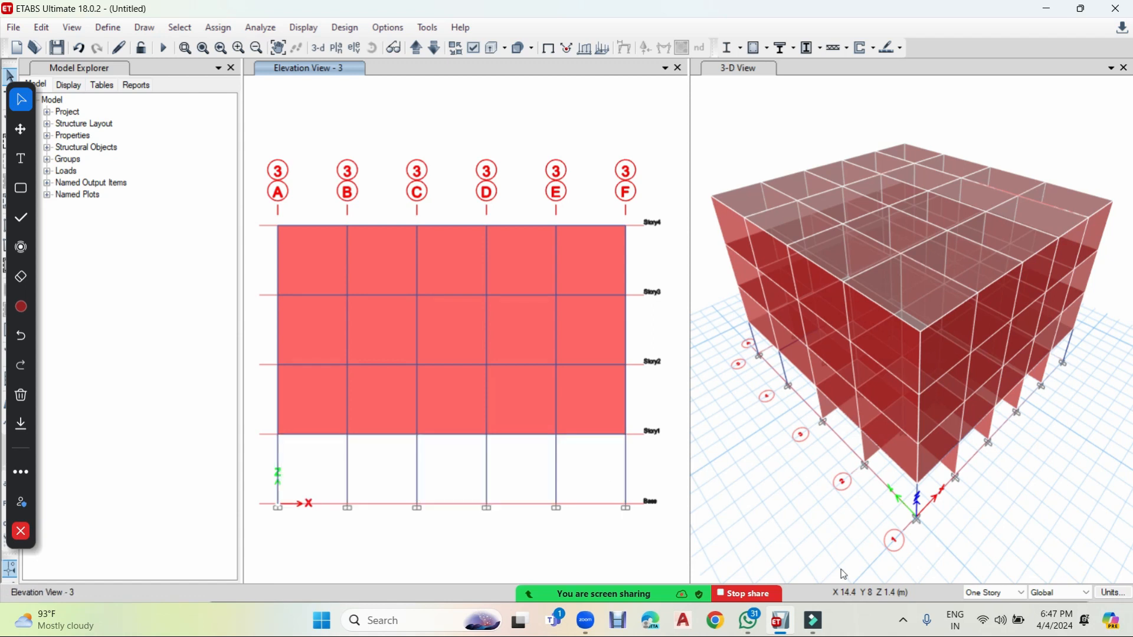
Step: Show the elevation view of grid line 2 and delete its five wall panels between Base and Story1
left_click(437, 49)
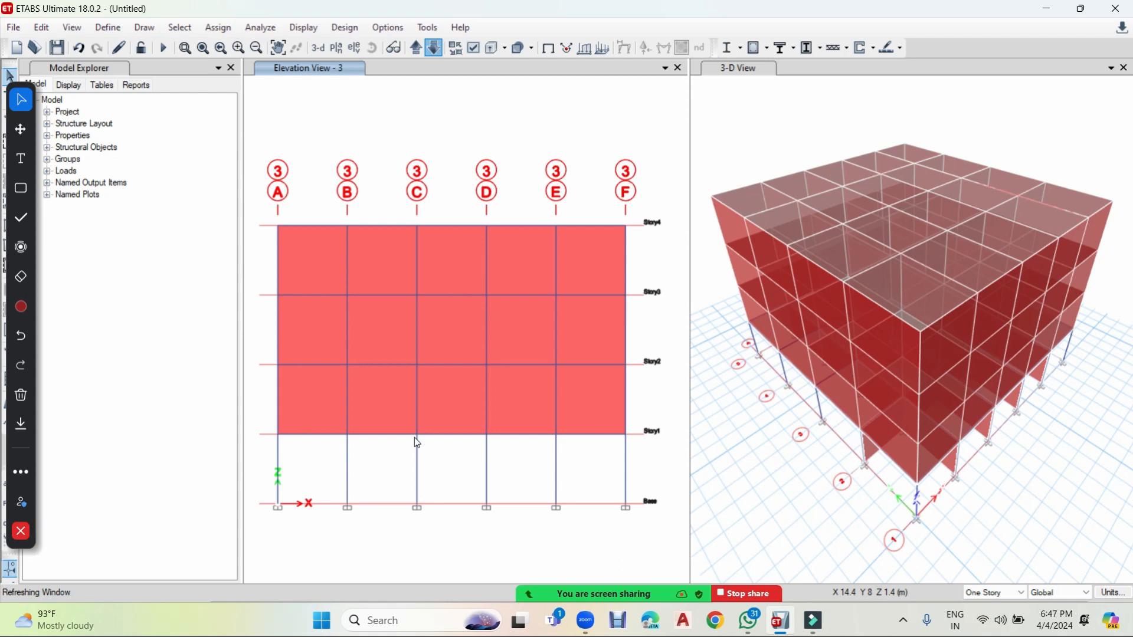
left_click(311, 462)
left_click(374, 470)
left_click(431, 472)
left_click(502, 465)
left_click(582, 475)
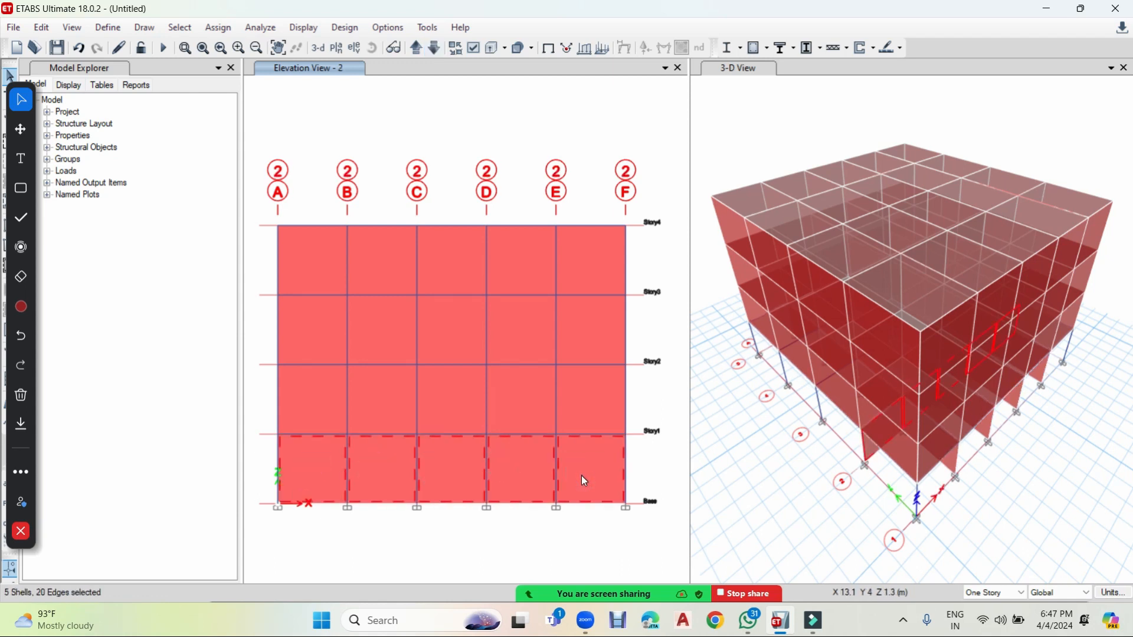
key("ctrl+q")
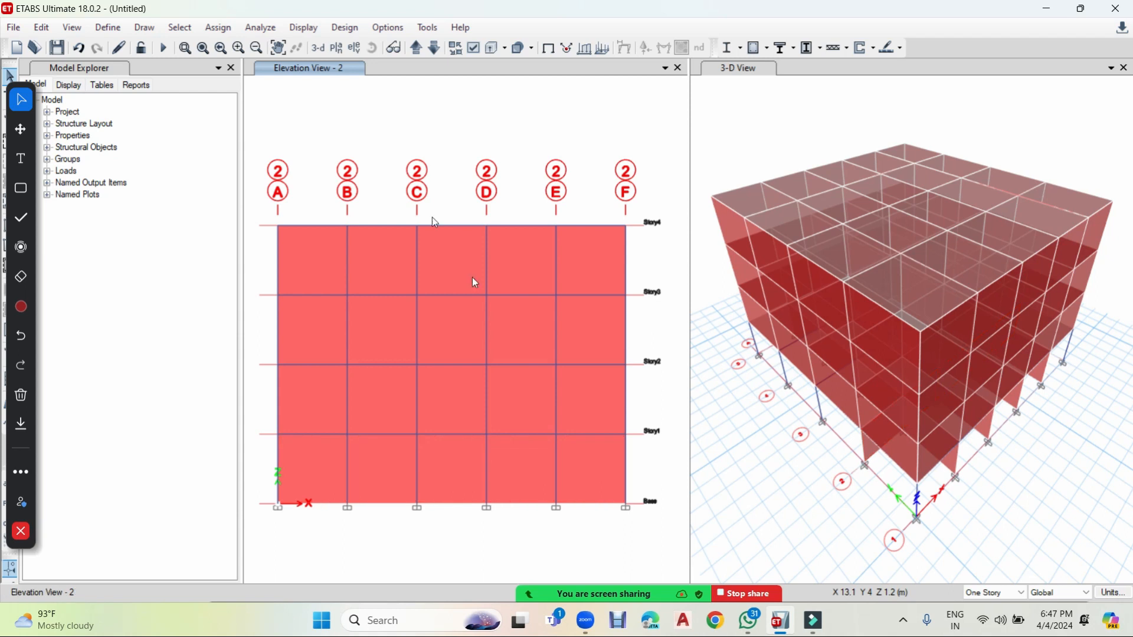
Step: Go past grid line F to the elevation view of grid line E and delete its four wall panels between Base and Story1
left_click(434, 49)
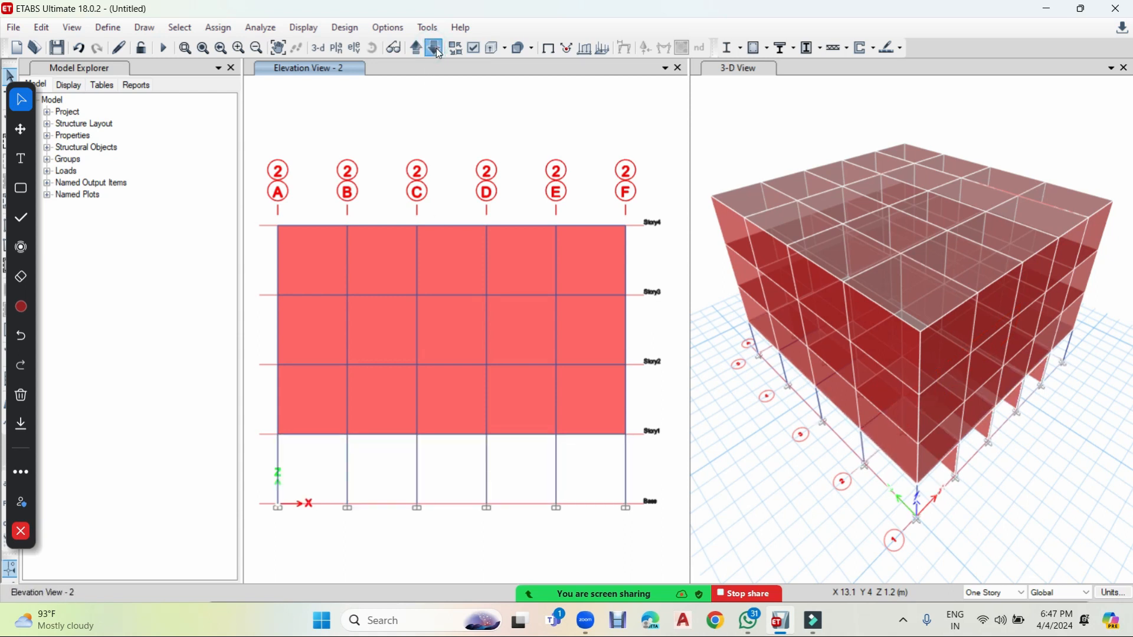
left_click(437, 47)
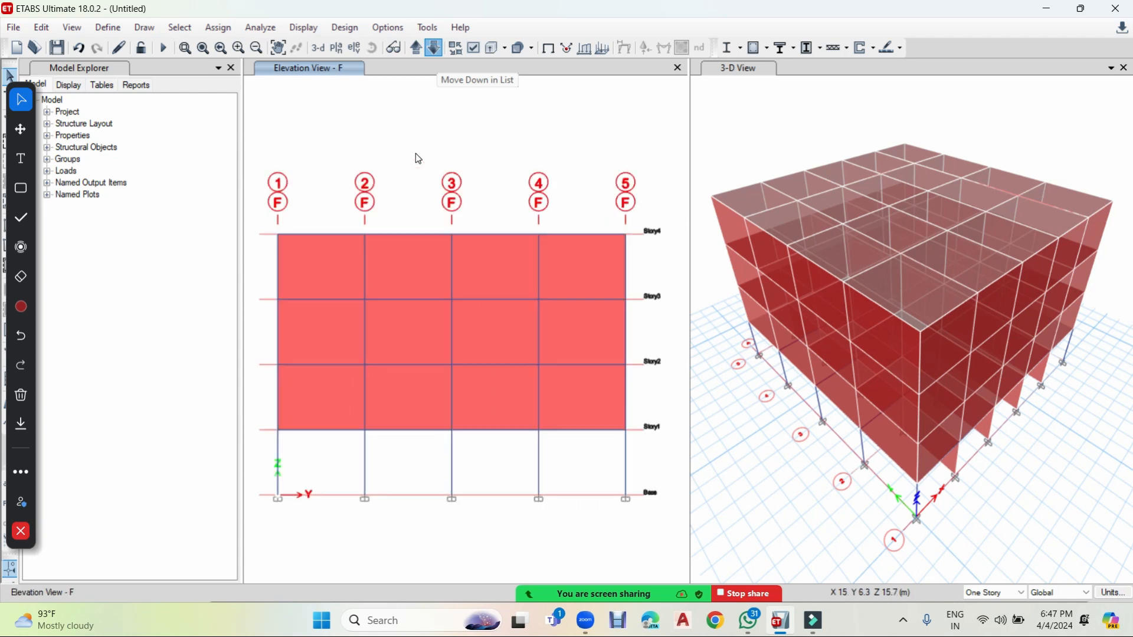
left_click(436, 47)
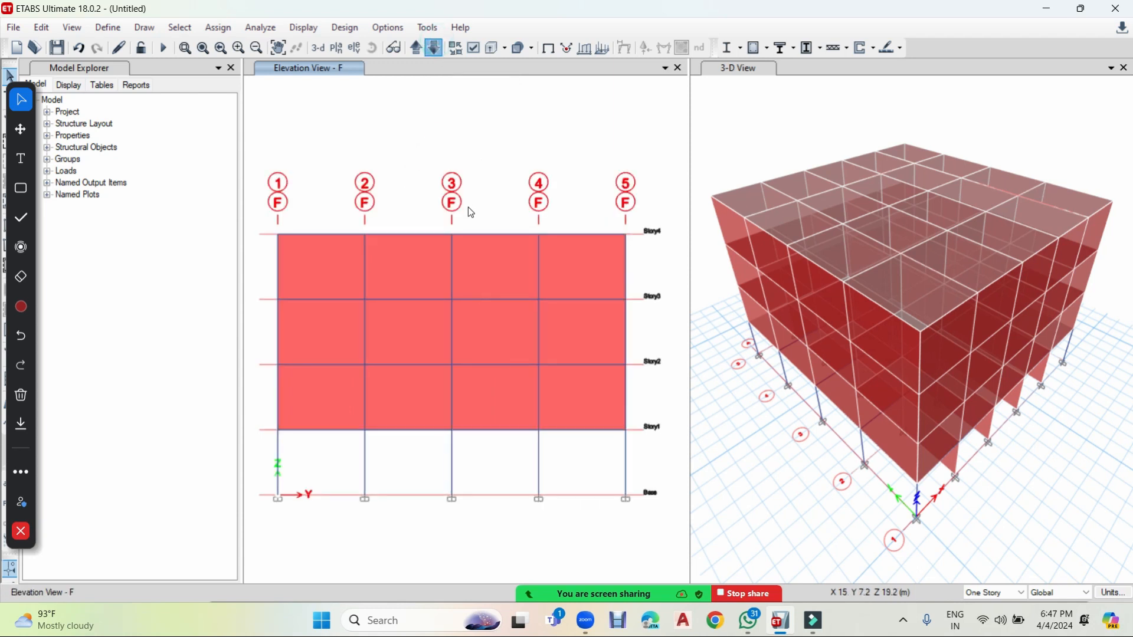
left_click(339, 447)
left_click(433, 458)
left_click(473, 456)
left_click(570, 462)
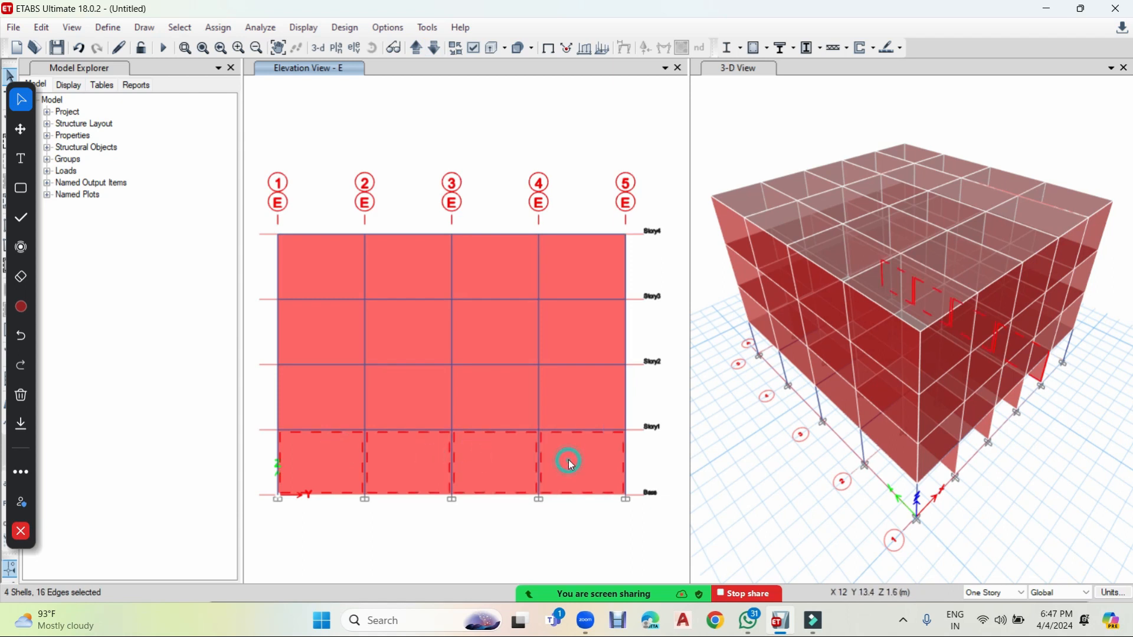
left_click(427, 70)
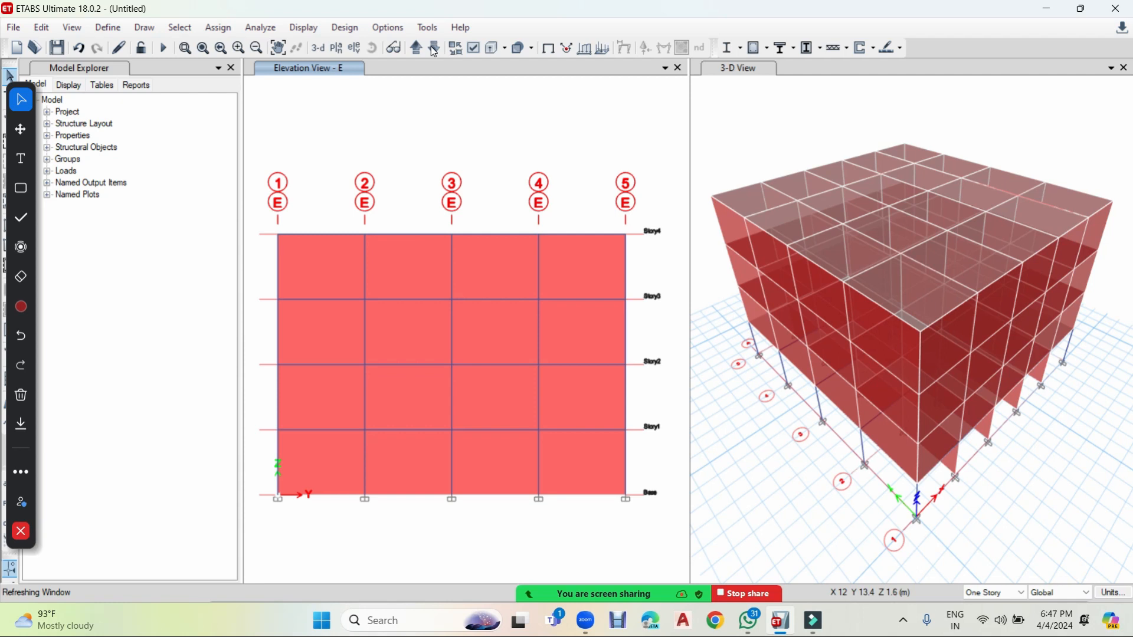
Step: Show the elevation view of grid line D and delete its four wall panels between Base and Story1
left_click(434, 49)
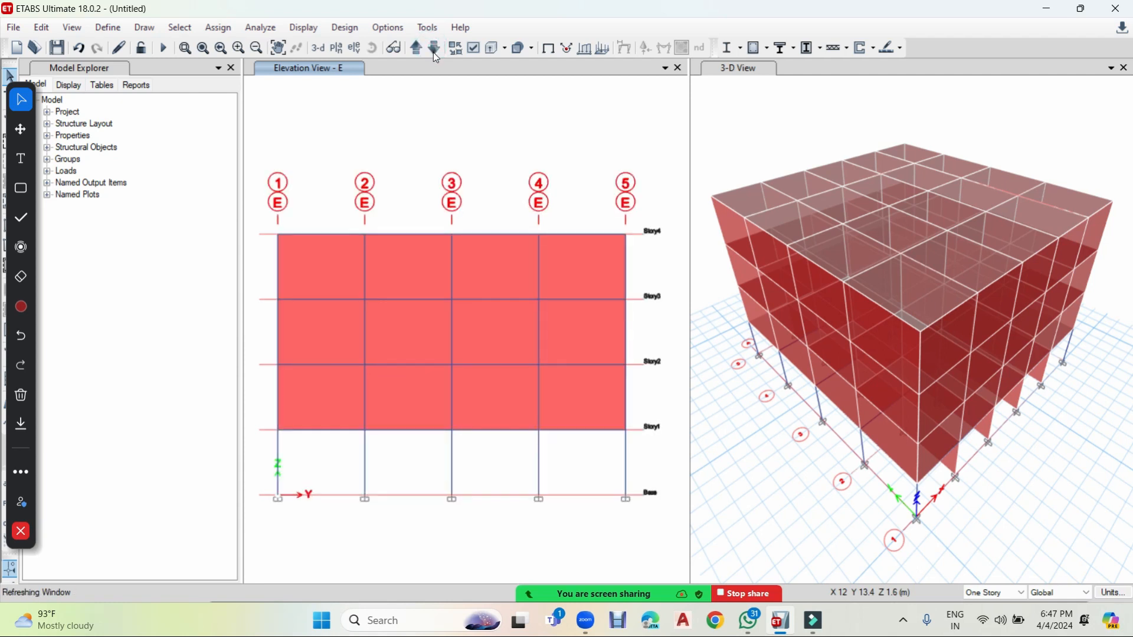
left_click(434, 50)
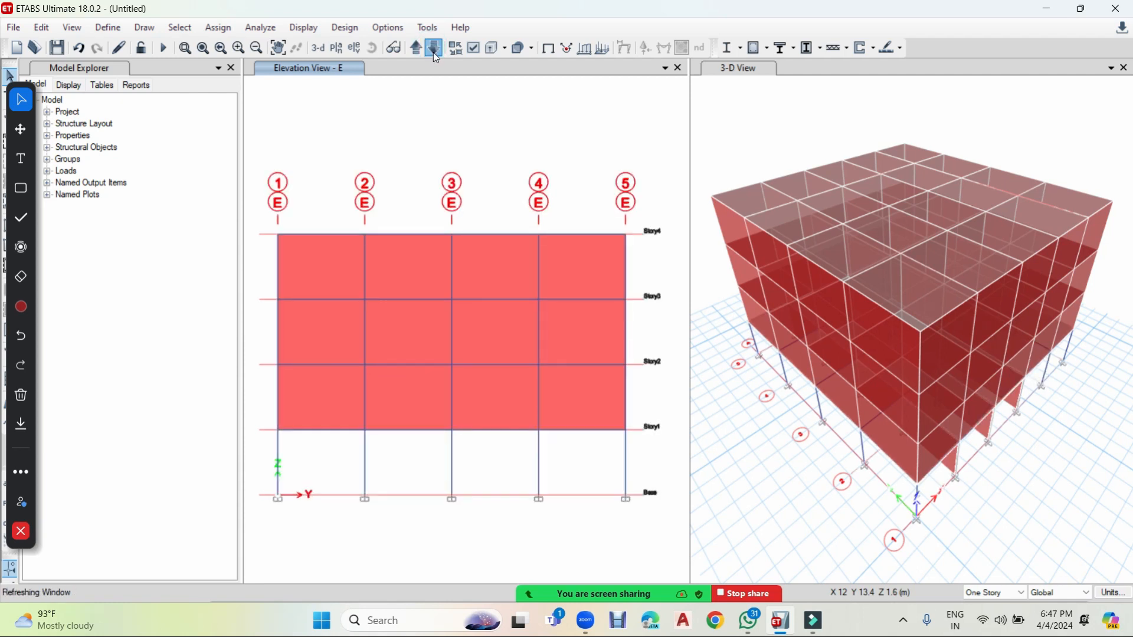
left_click(324, 458)
left_click(407, 458)
left_click(460, 458)
left_click(565, 463)
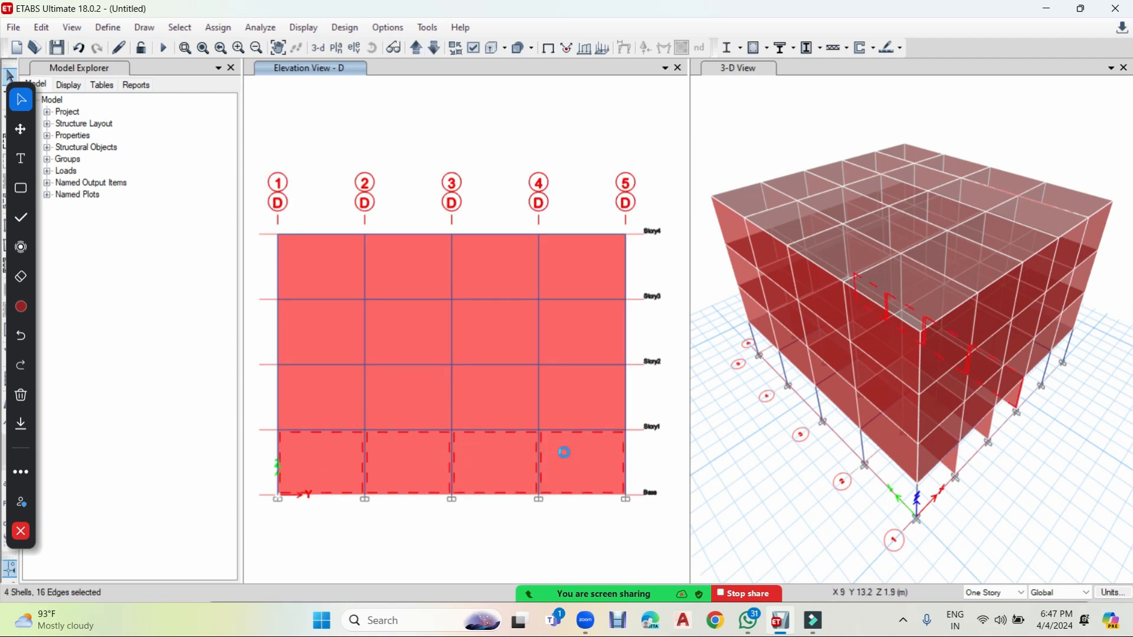
left_click(413, 51)
Step: Show the elevation view of grid line C and delete its four wall panels between Base and Story1
left_click(433, 50)
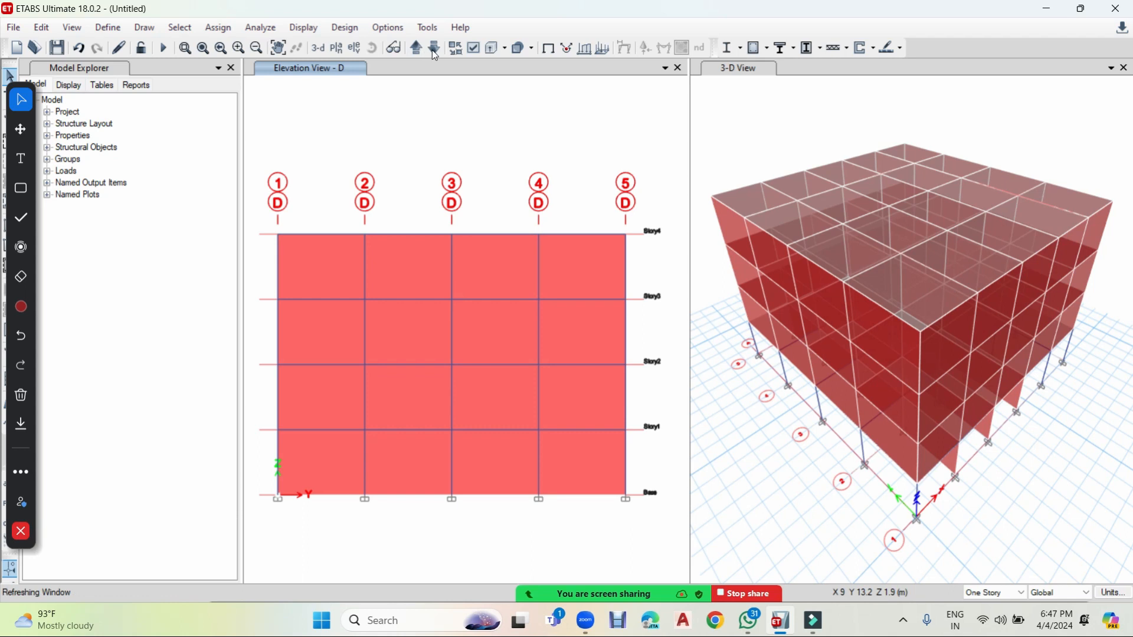
left_click(433, 52)
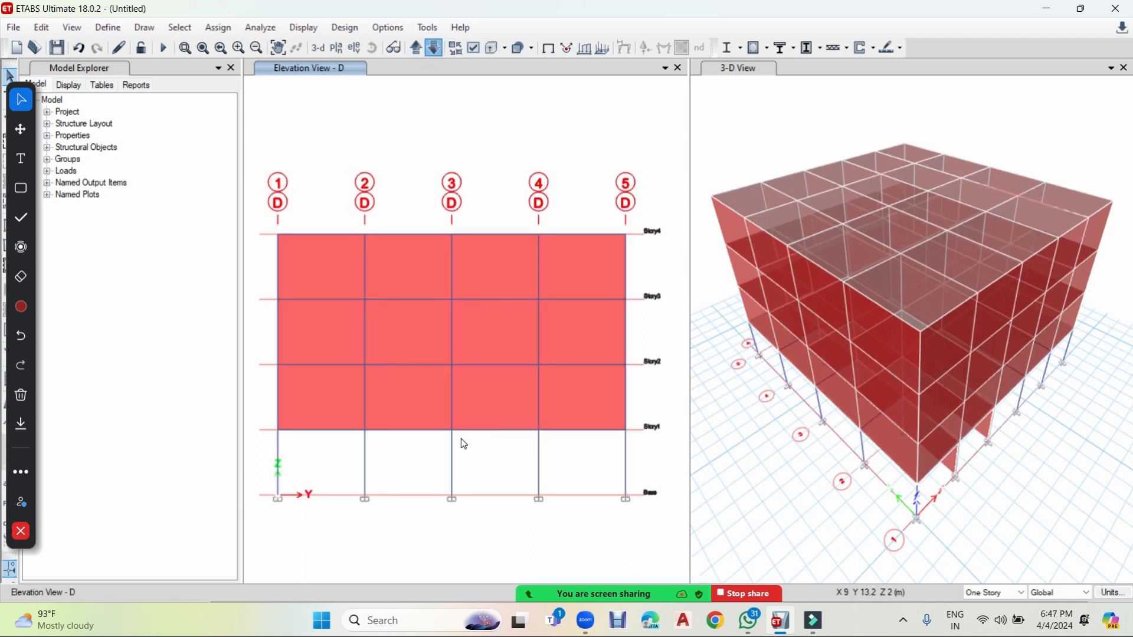
left_click(332, 461)
left_click(438, 465)
left_click(530, 460)
left_click(587, 462)
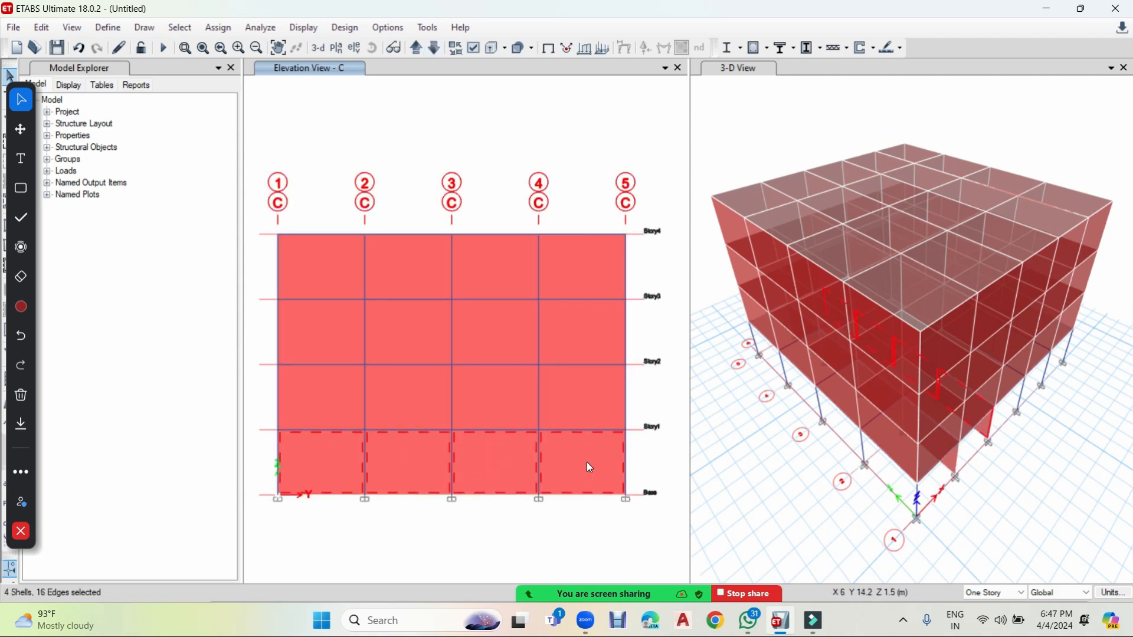
key("ctrl+q")
Step: Show the elevation view of grid line B and delete its four wall panels between Base and Story1
left_click(434, 49)
left_click(434, 50)
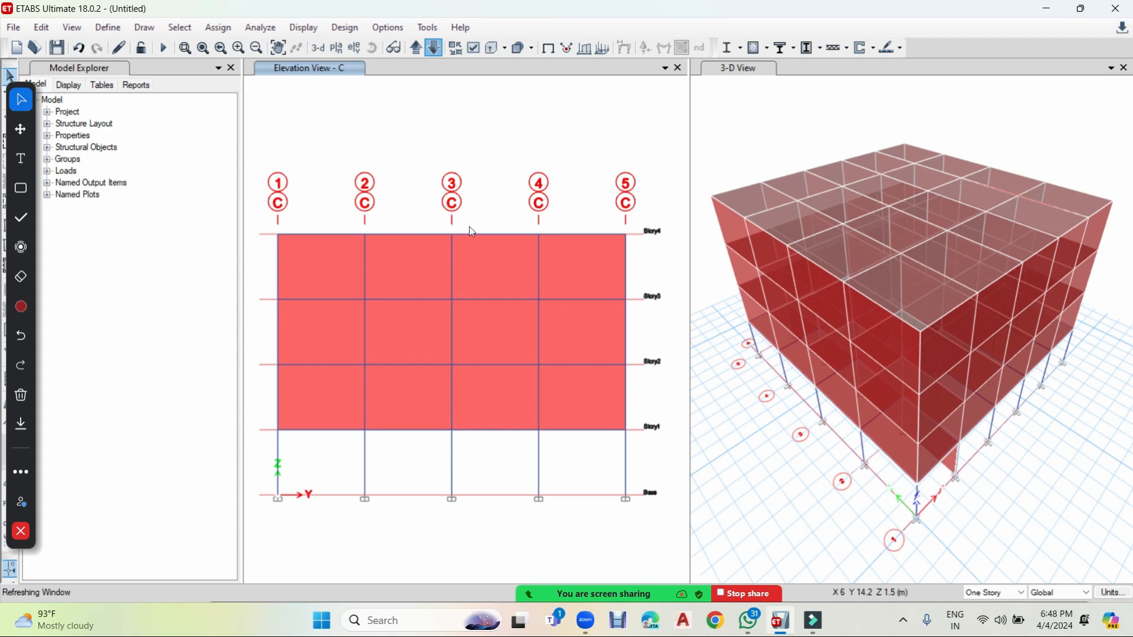
left_click(331, 461)
left_click(385, 455)
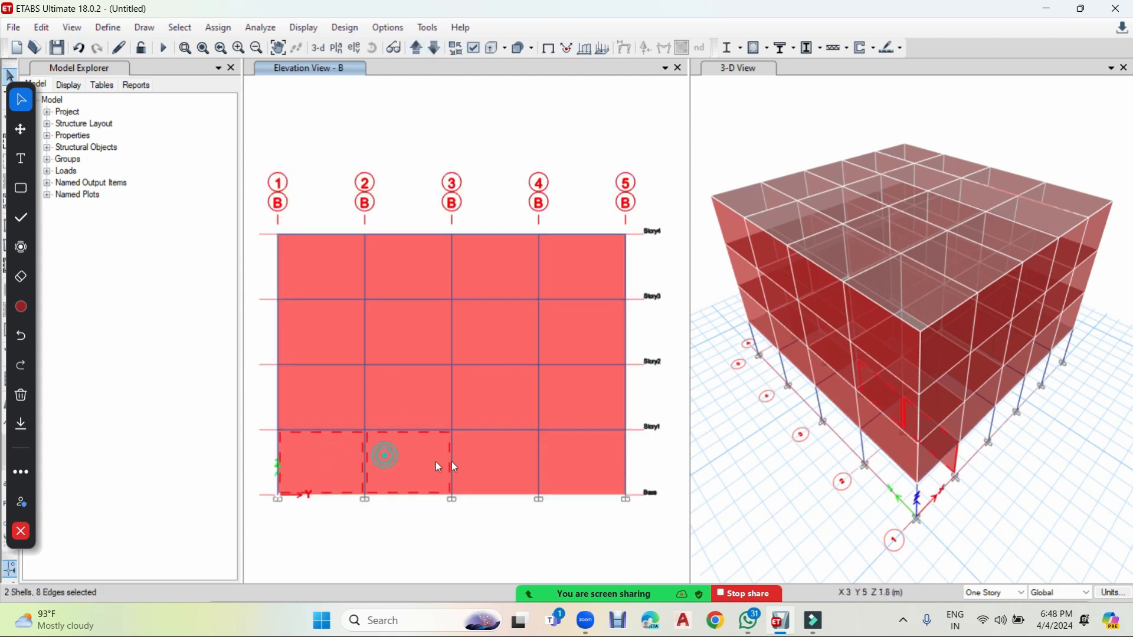
left_click(498, 455)
left_click(572, 458)
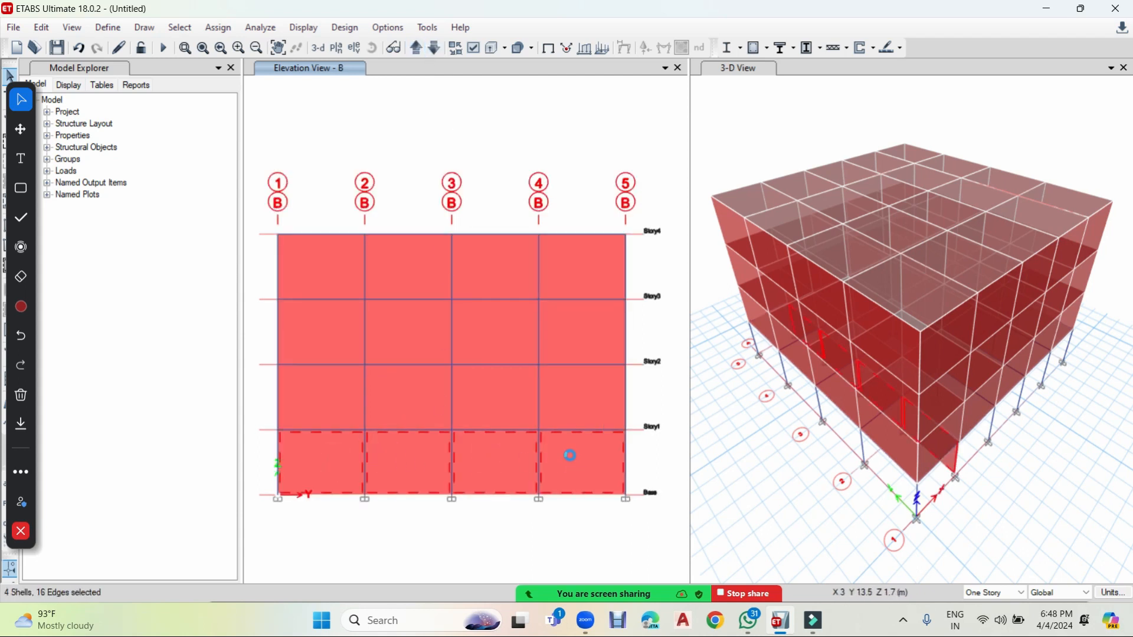
key("ctrl+q")
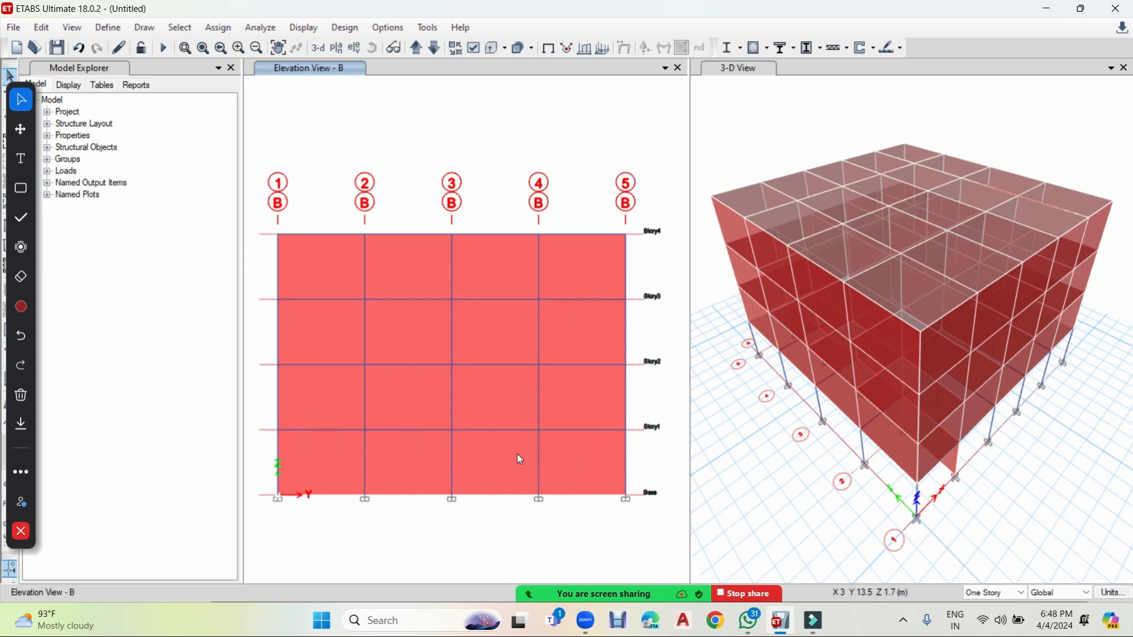